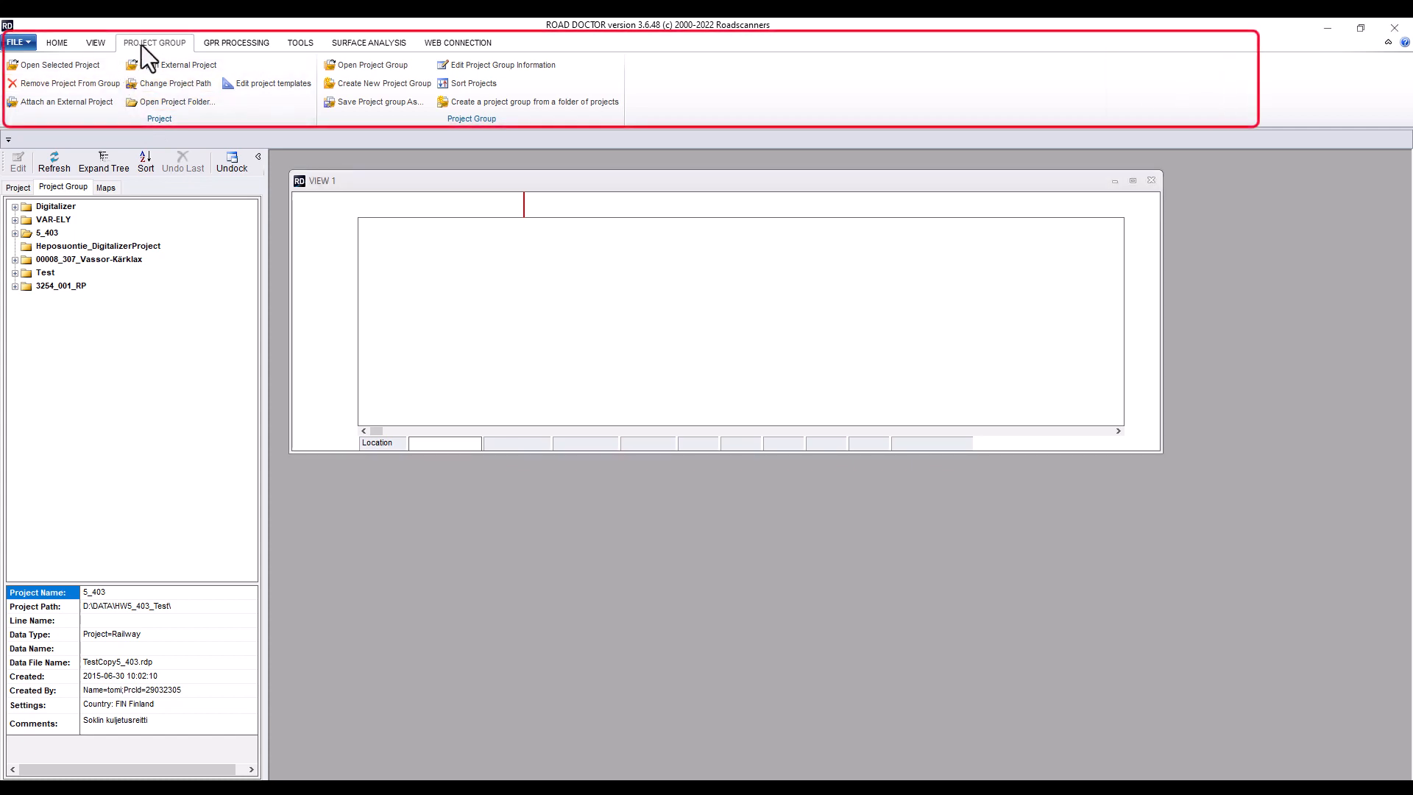
# Browse the ribbon tabs and expand the VAR-ELY project group's contents in the project tree
pyautogui.click(227, 44)
pyautogui.click(300, 43)
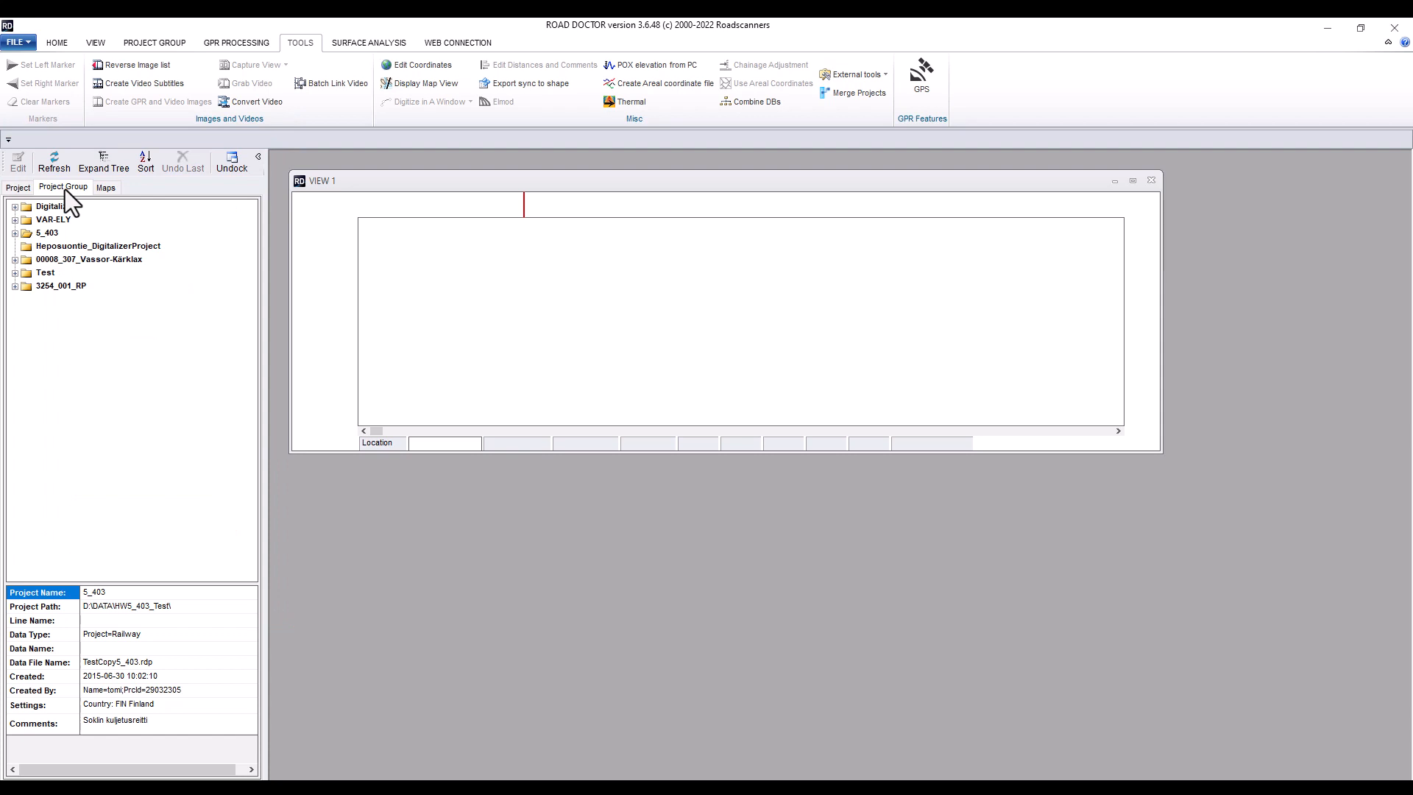
pyautogui.click(15, 219)
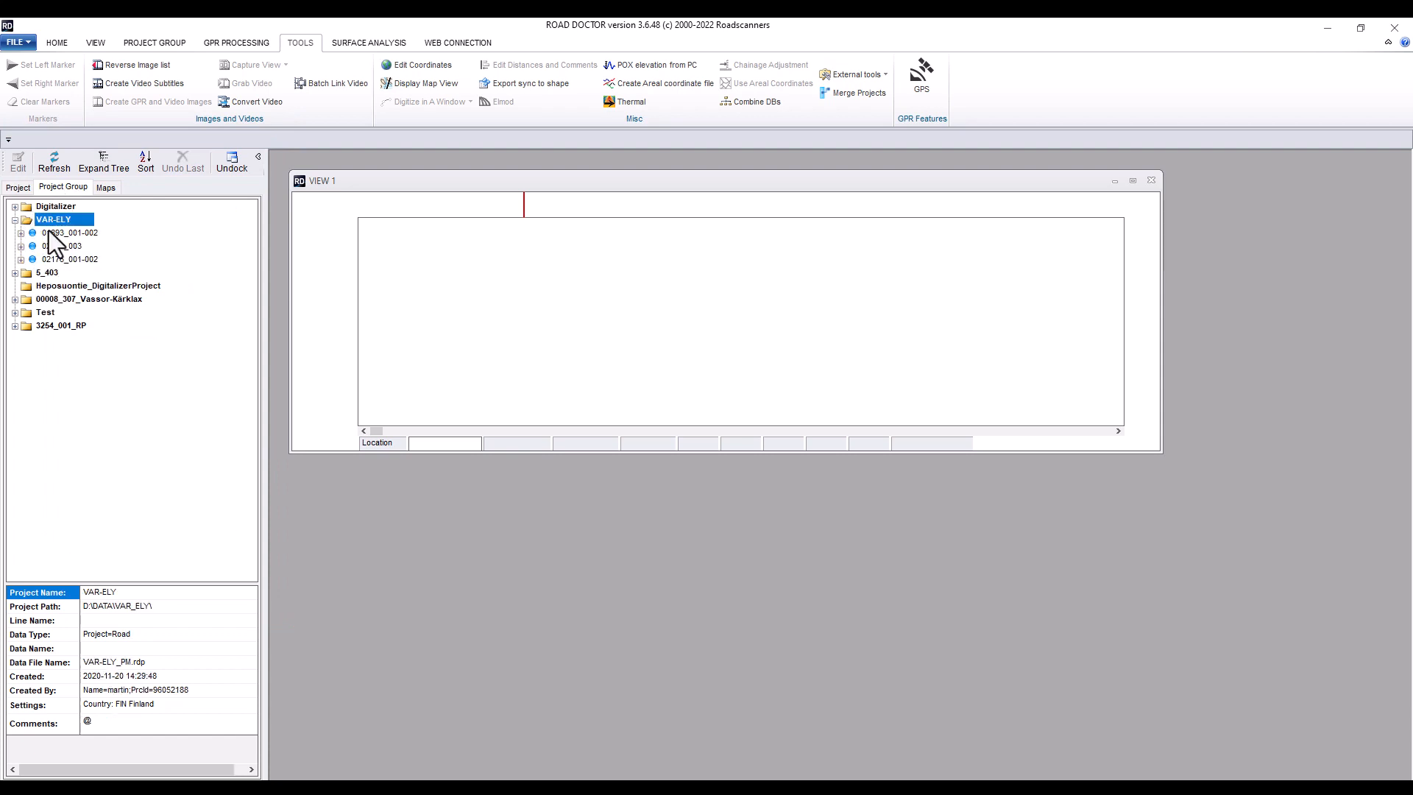
pyautogui.click(21, 233)
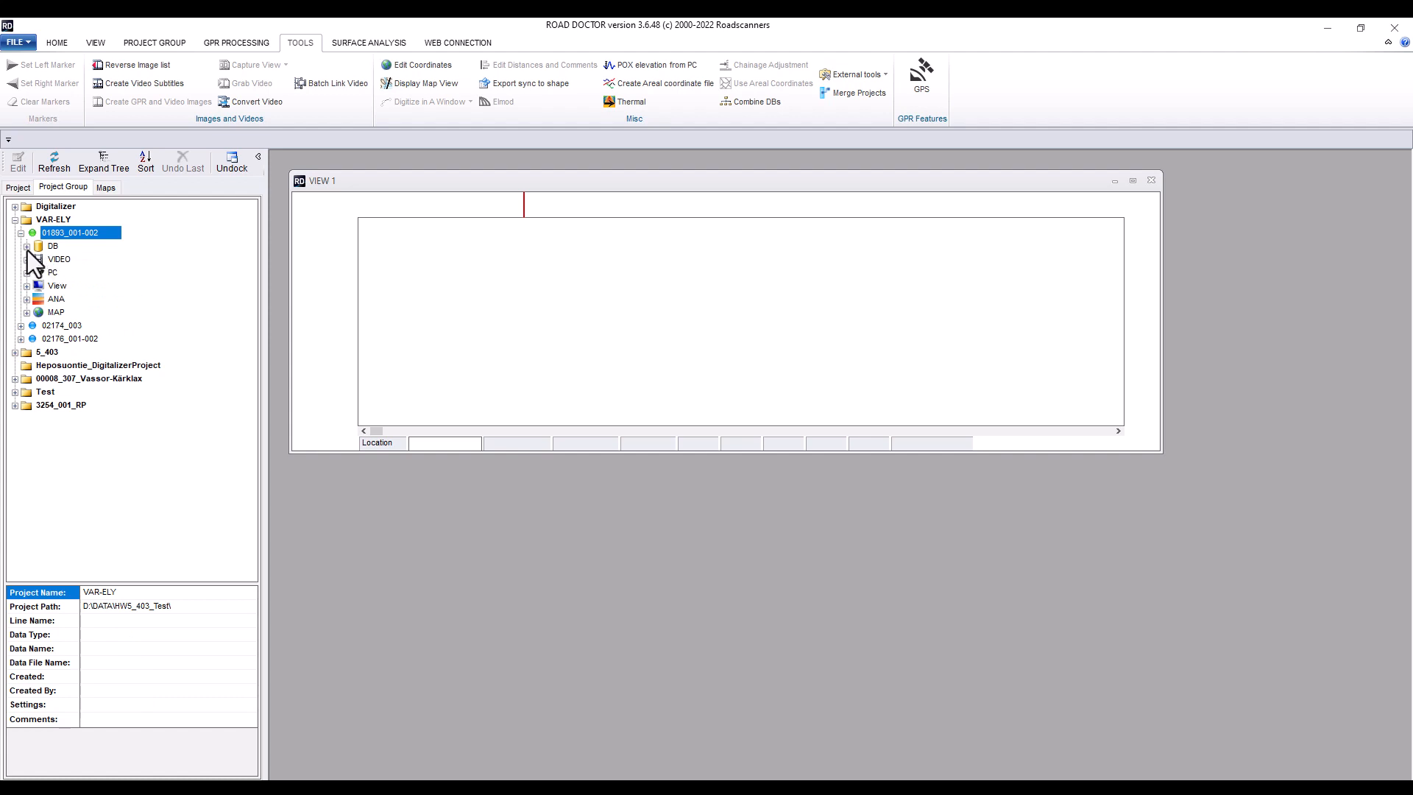
pyautogui.click(28, 250)
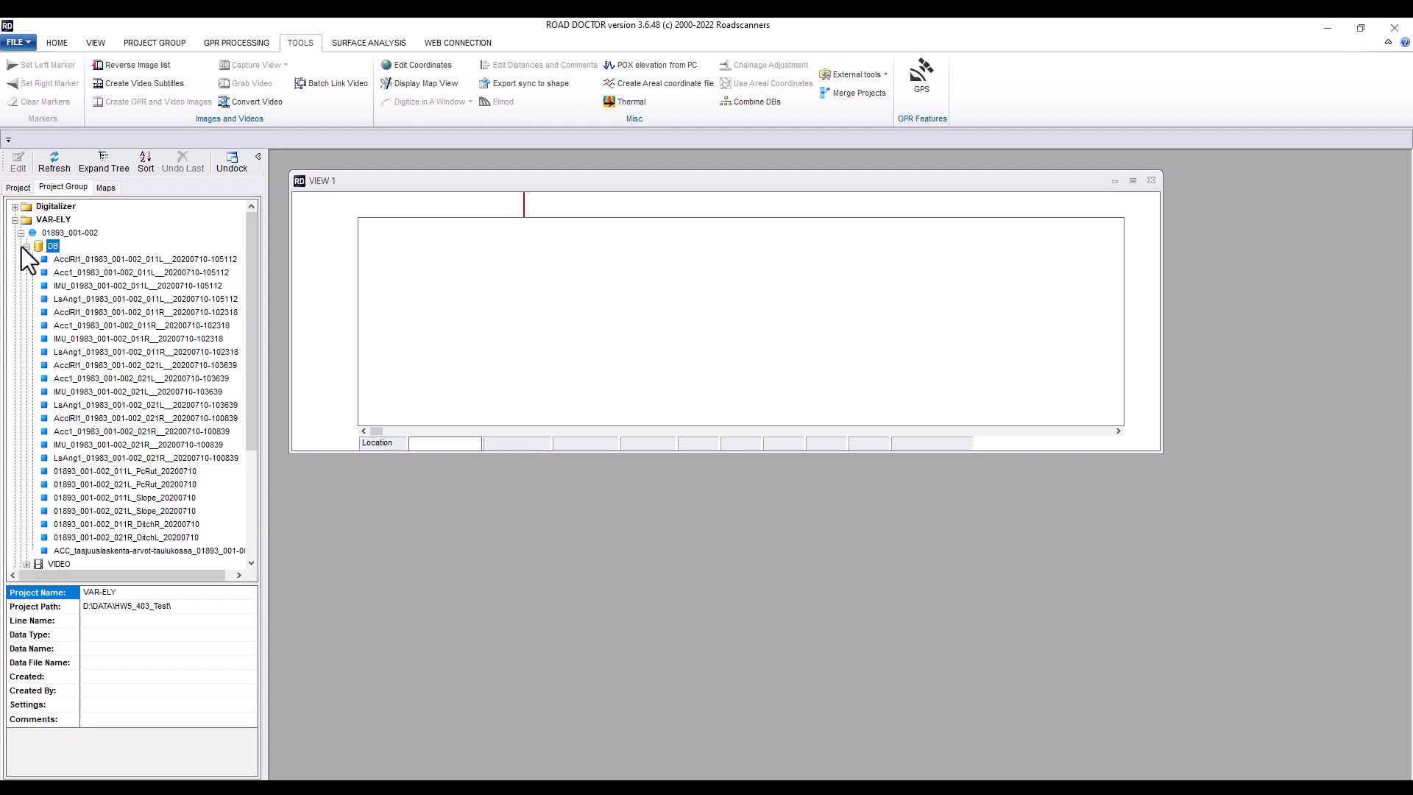
pyautogui.click(27, 249)
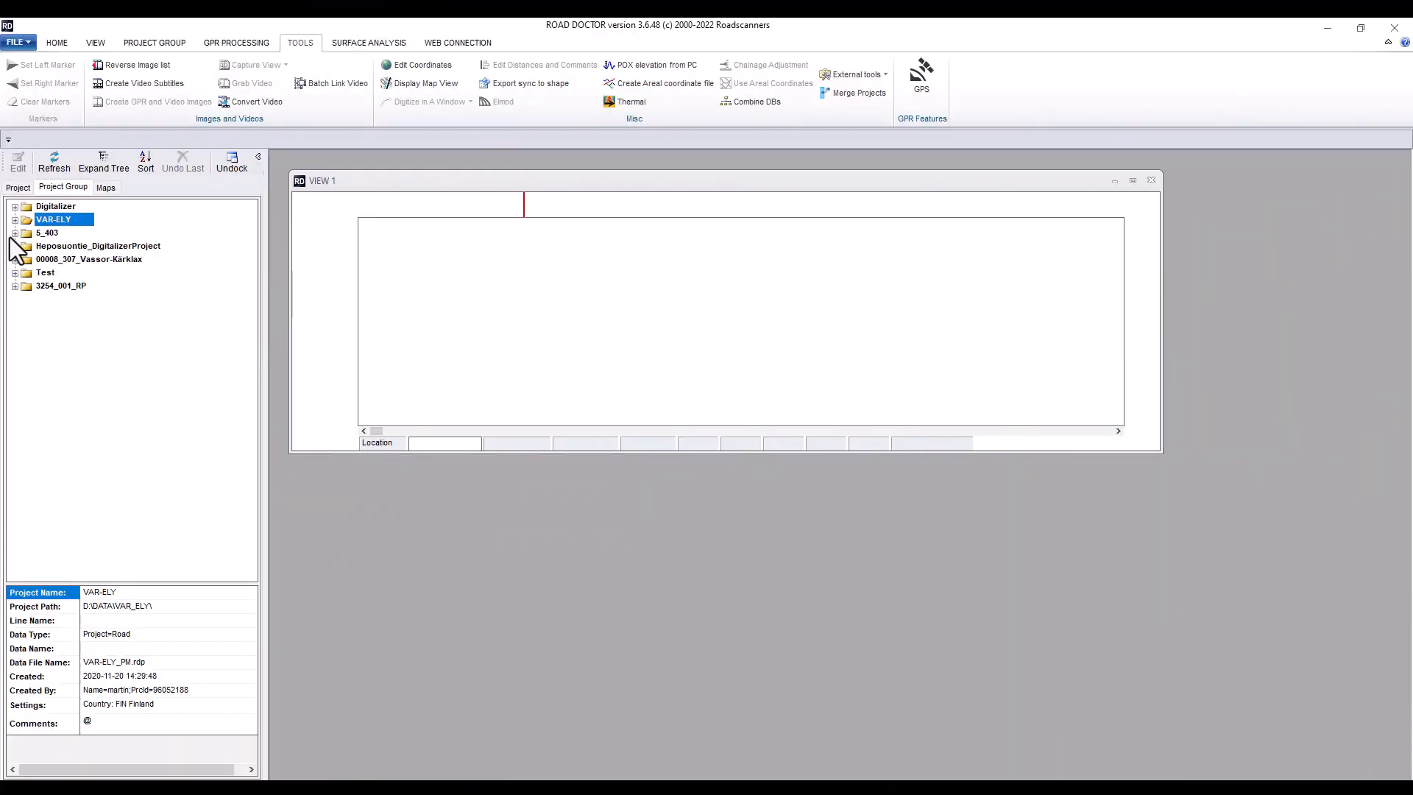
# Open the 5_403 project from the project group
pyautogui.click(15, 232)
pyautogui.click(45, 234)
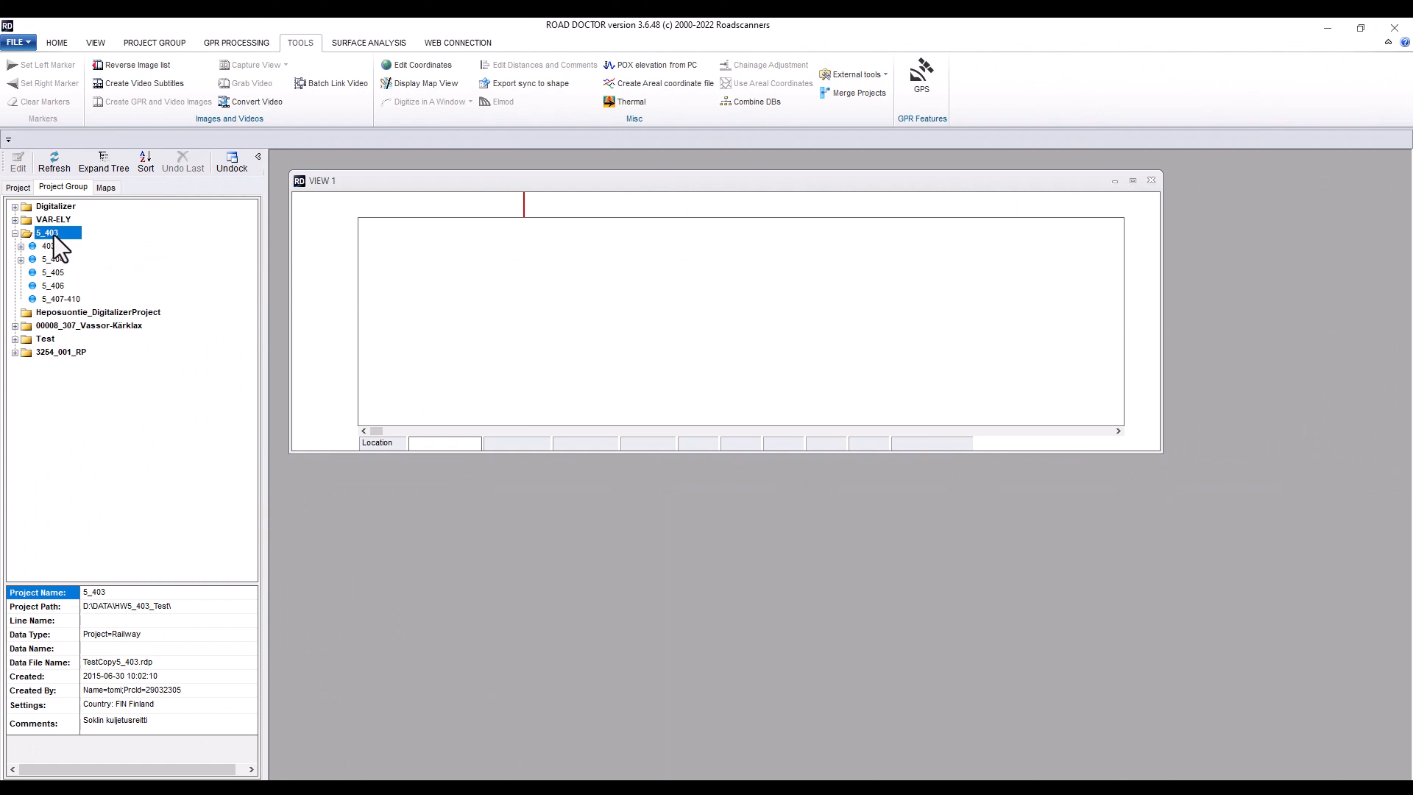
pyautogui.rightClick(58, 247)
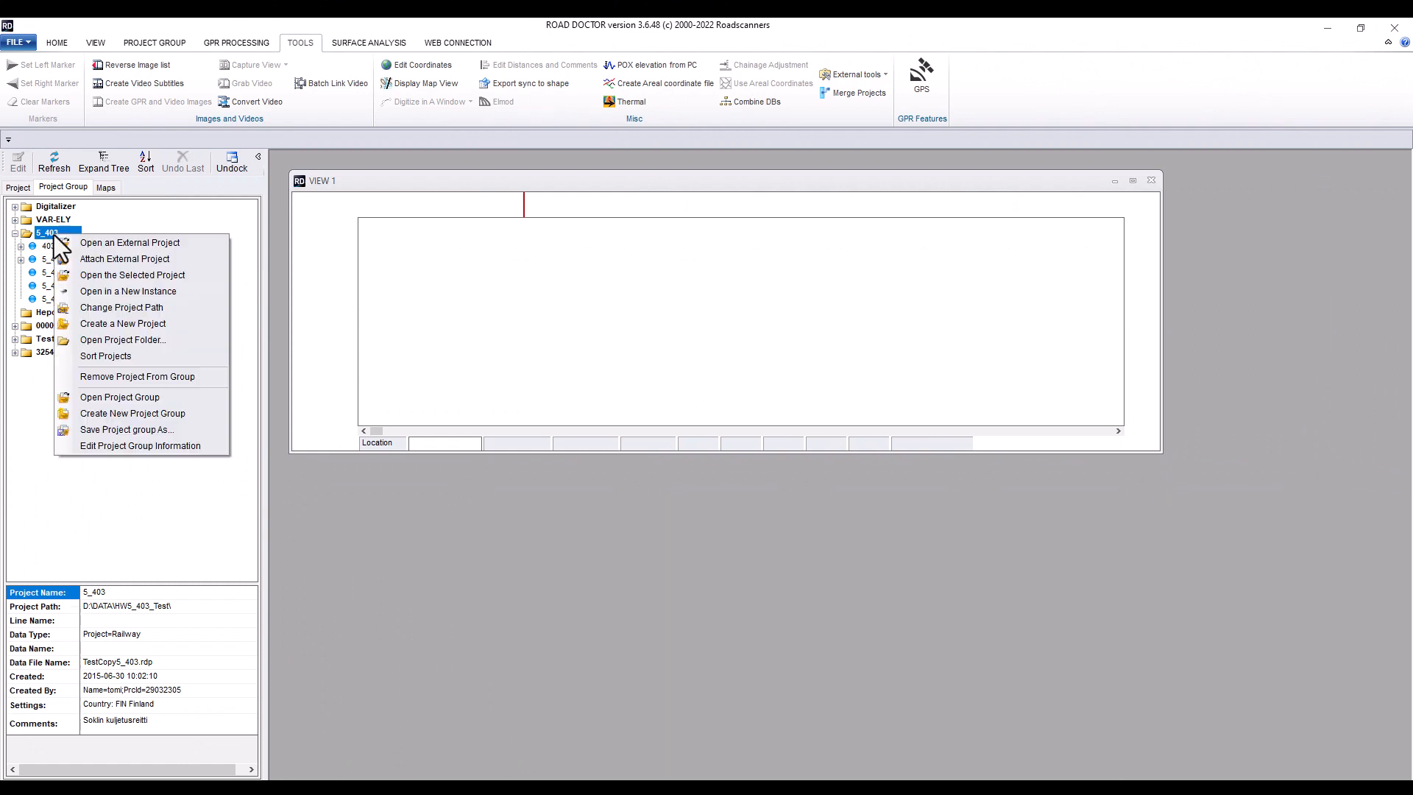
pyautogui.click(130, 276)
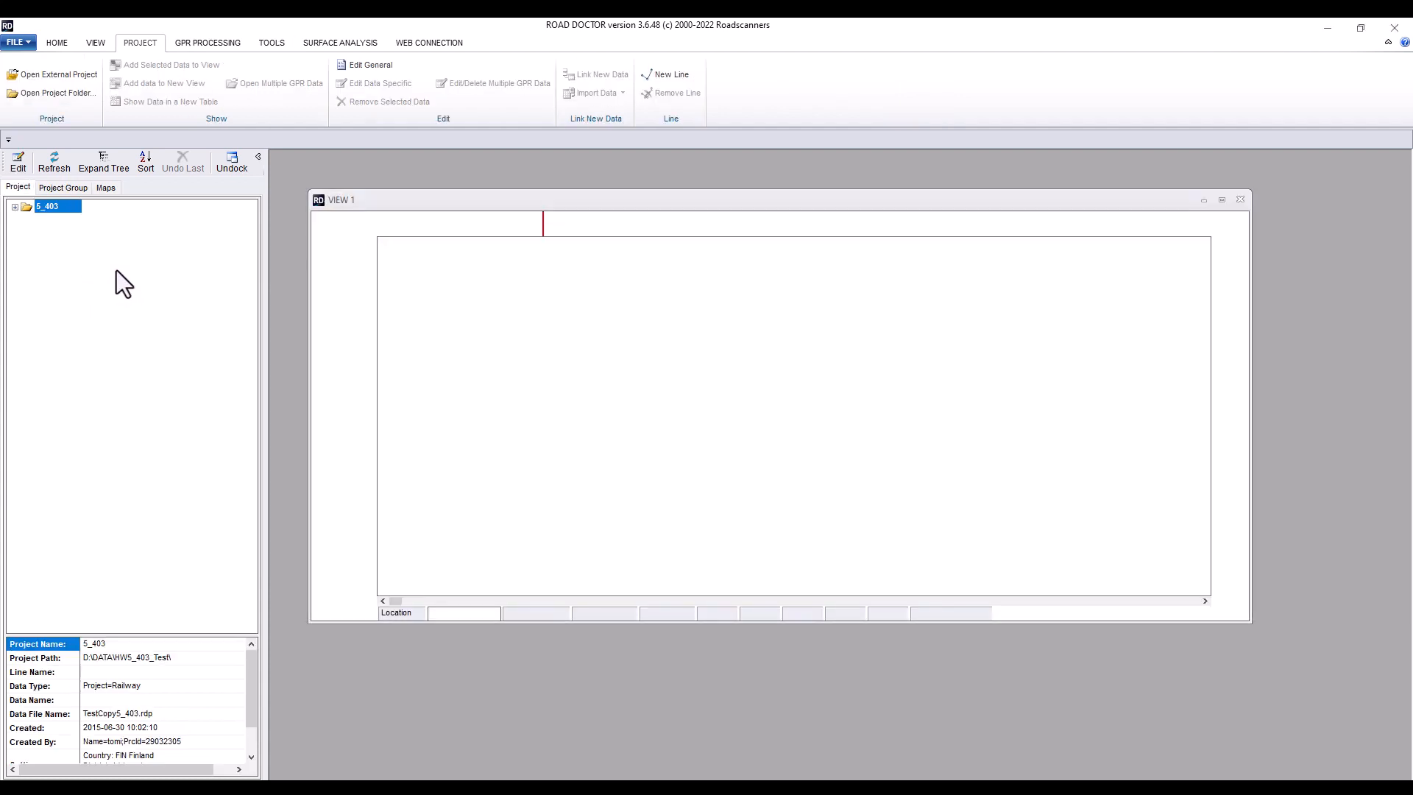
# Expand line 403's GPR_AC 2015 folder and open dataset P00005_403_011_20150623AC for display
pyautogui.click(14, 209)
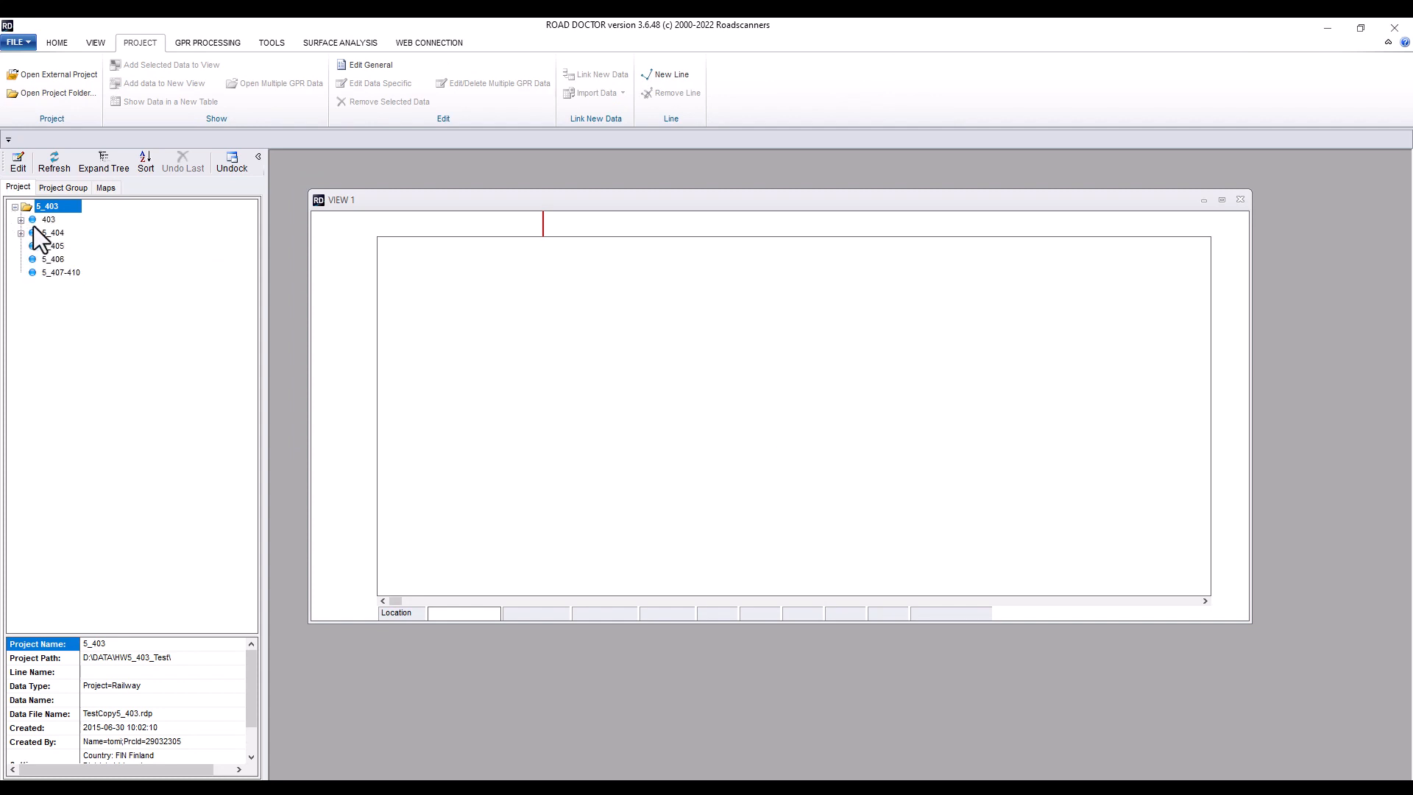
pyautogui.doubleClick(35, 220)
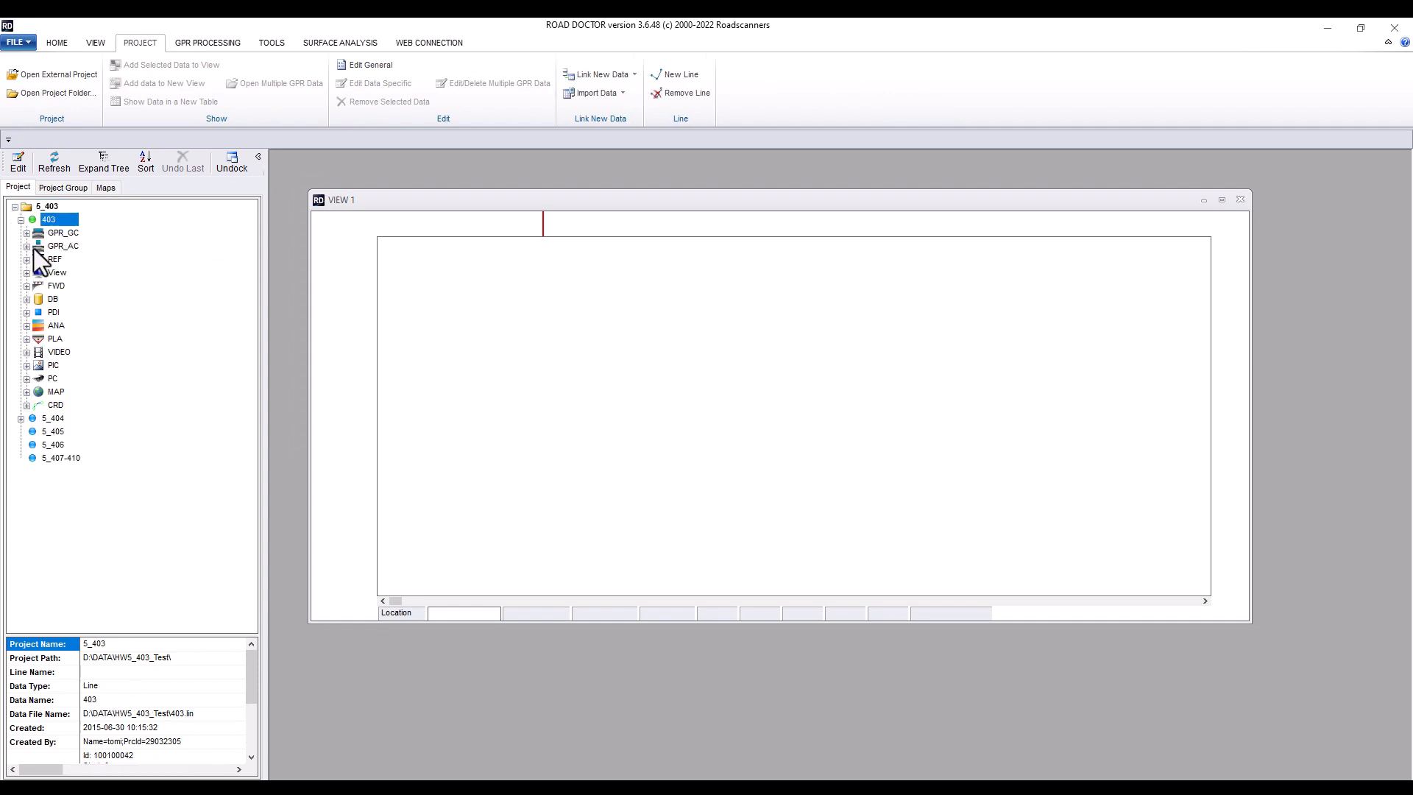
pyautogui.doubleClick(33, 248)
pyautogui.doubleClick(44, 262)
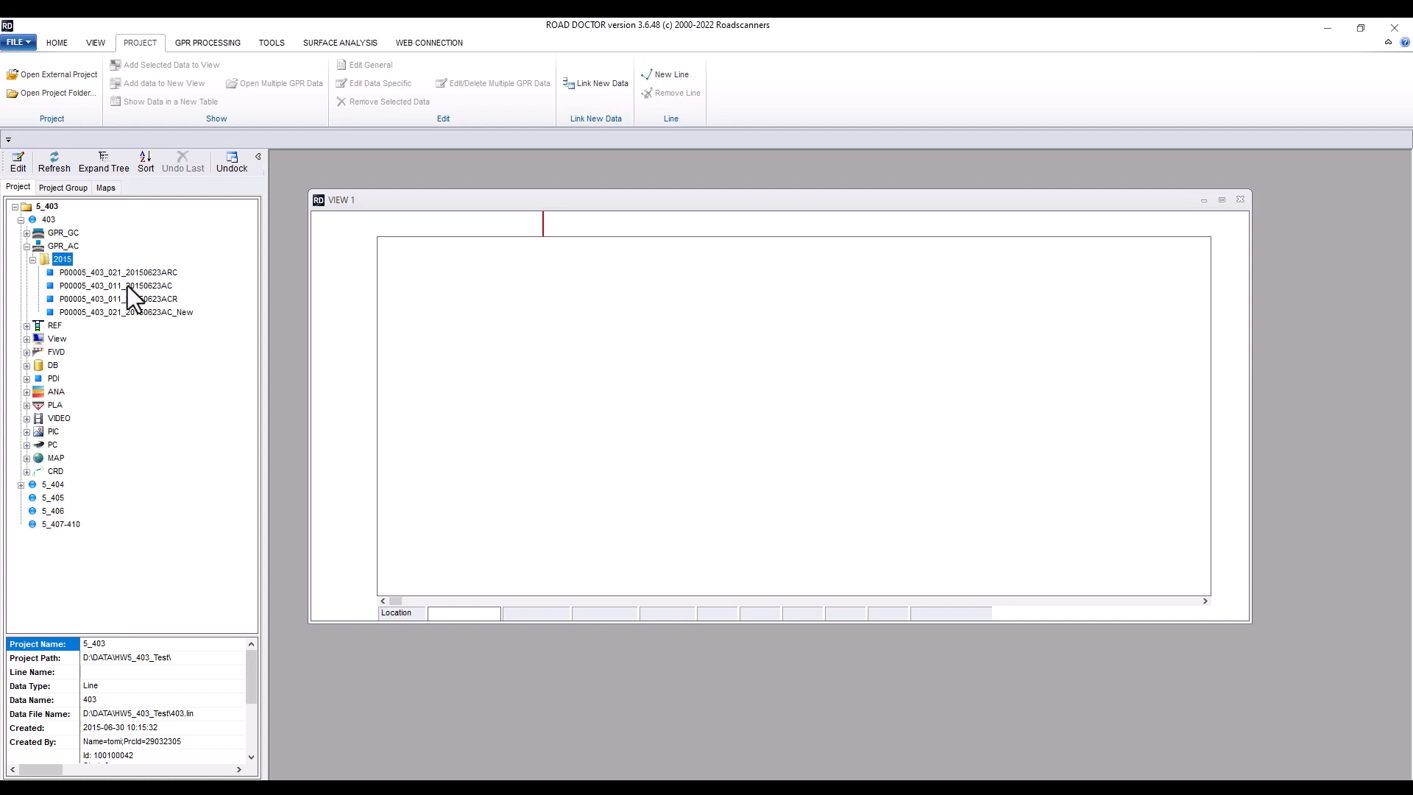
pyautogui.doubleClick(122, 286)
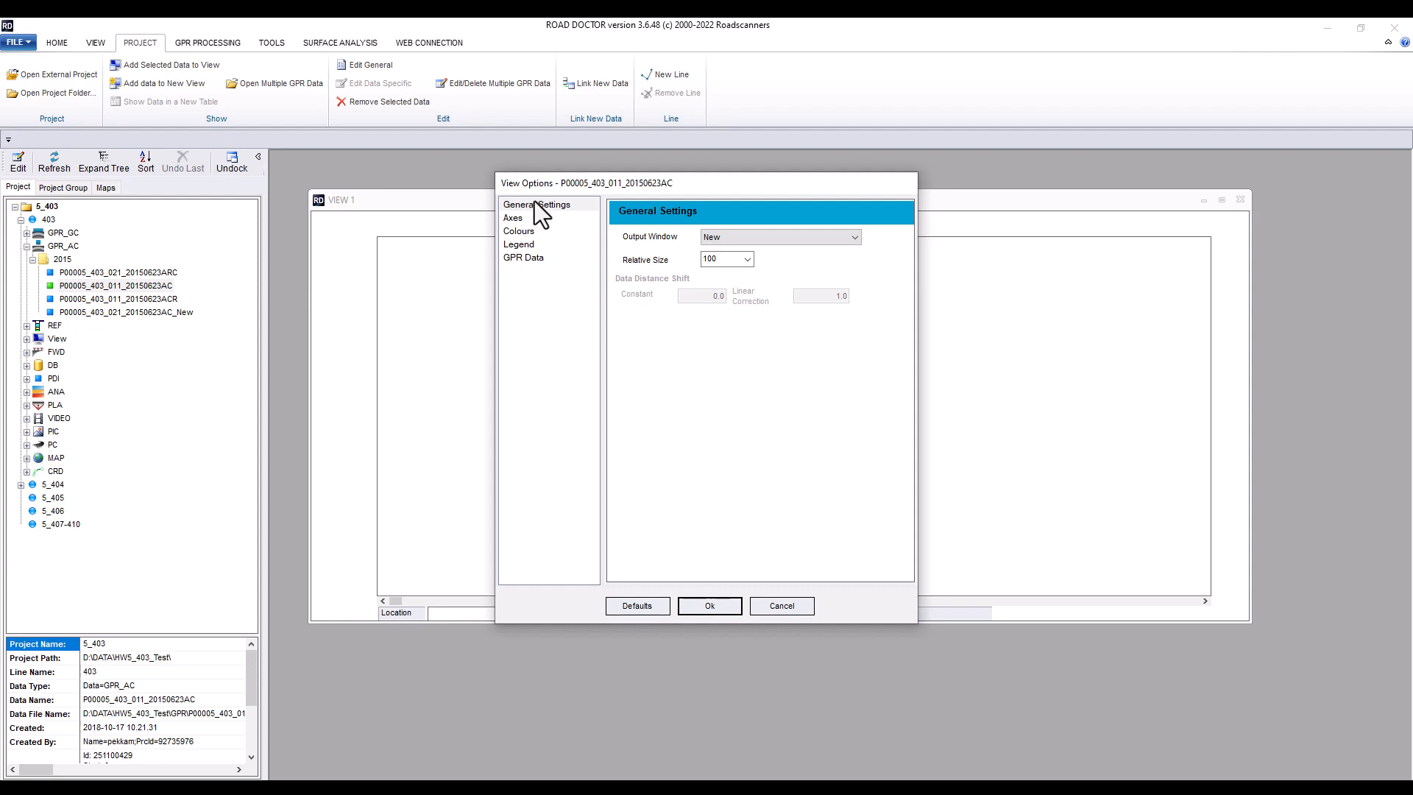
# Review the Axes, Colours, Legend and GPR Data pages of the view options
pyautogui.click(519, 219)
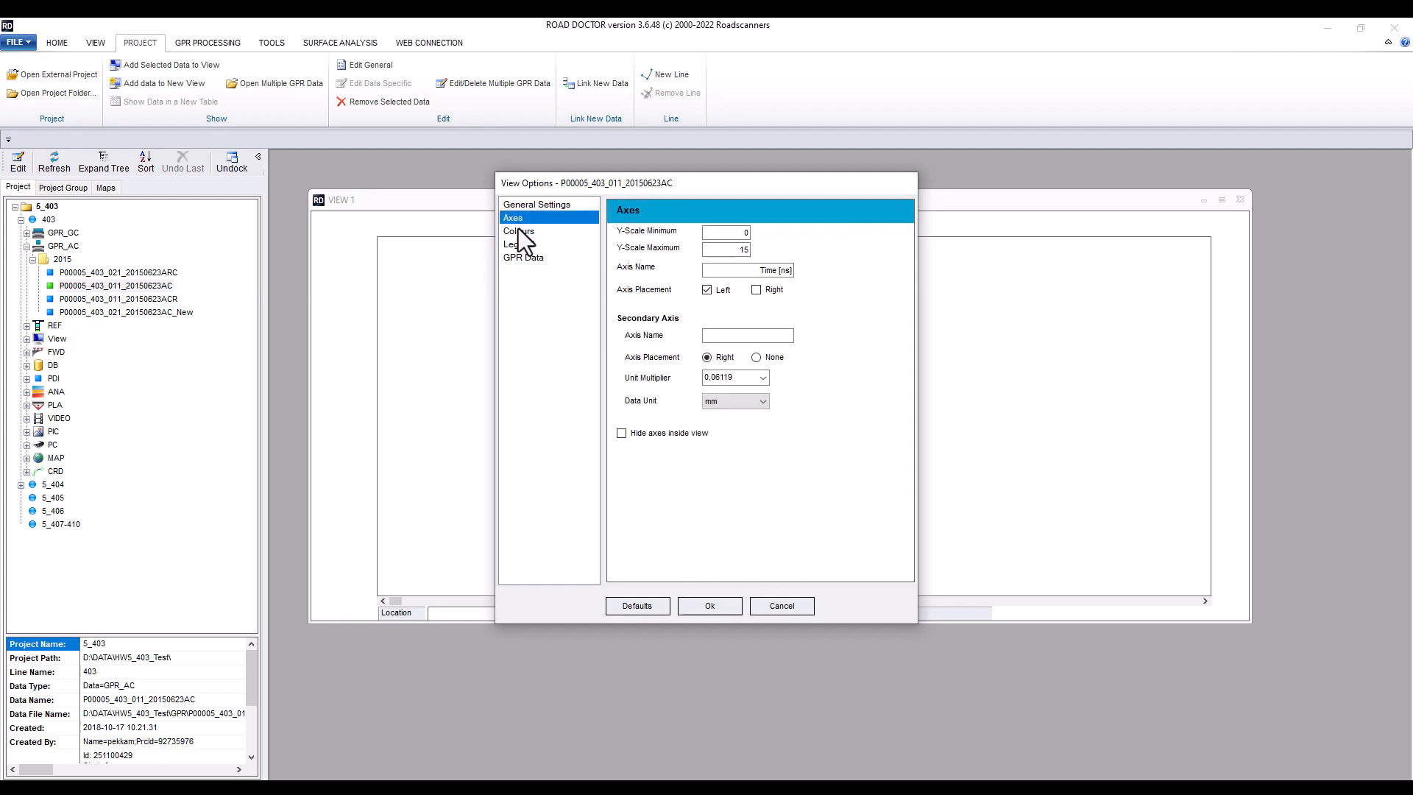
pyautogui.click(519, 230)
pyautogui.click(518, 244)
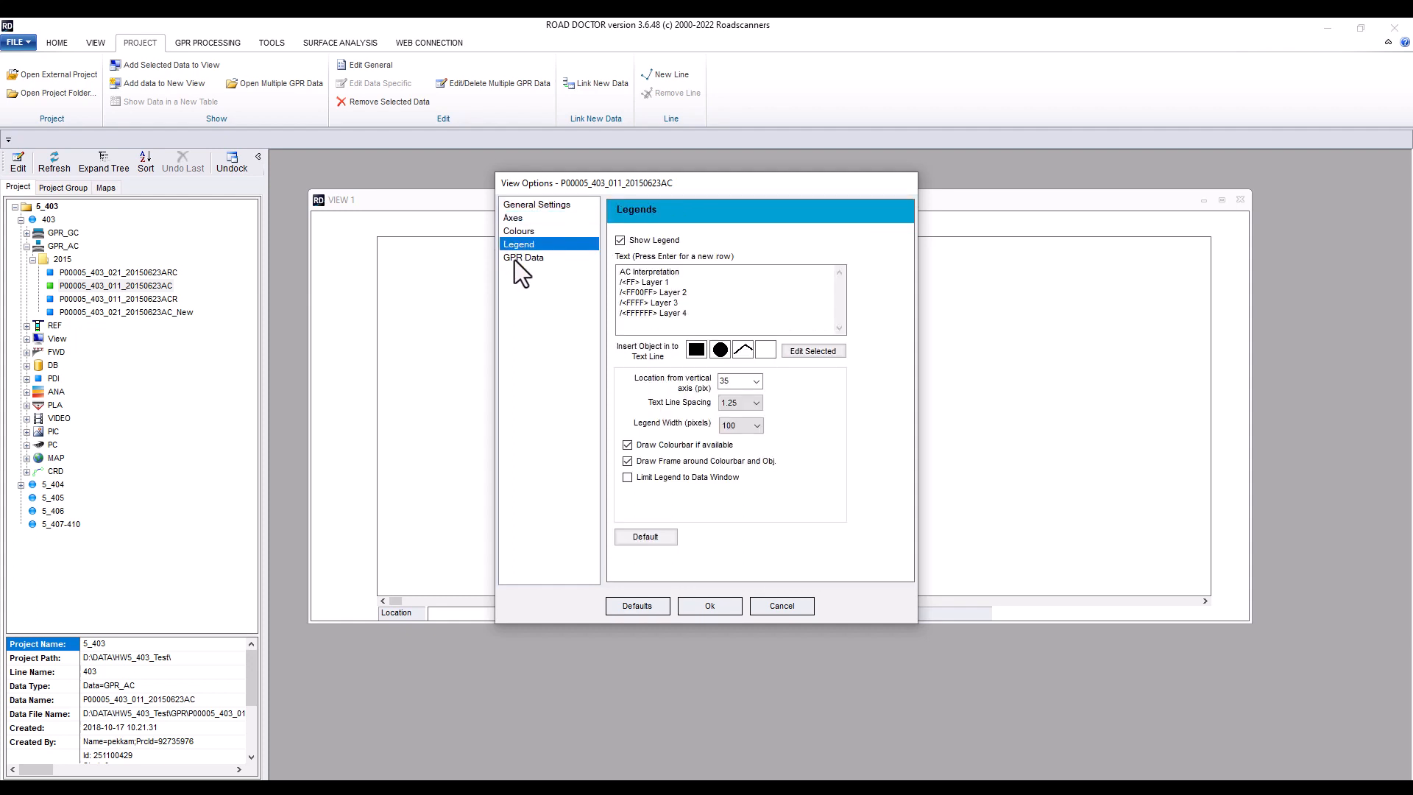
pyautogui.click(524, 257)
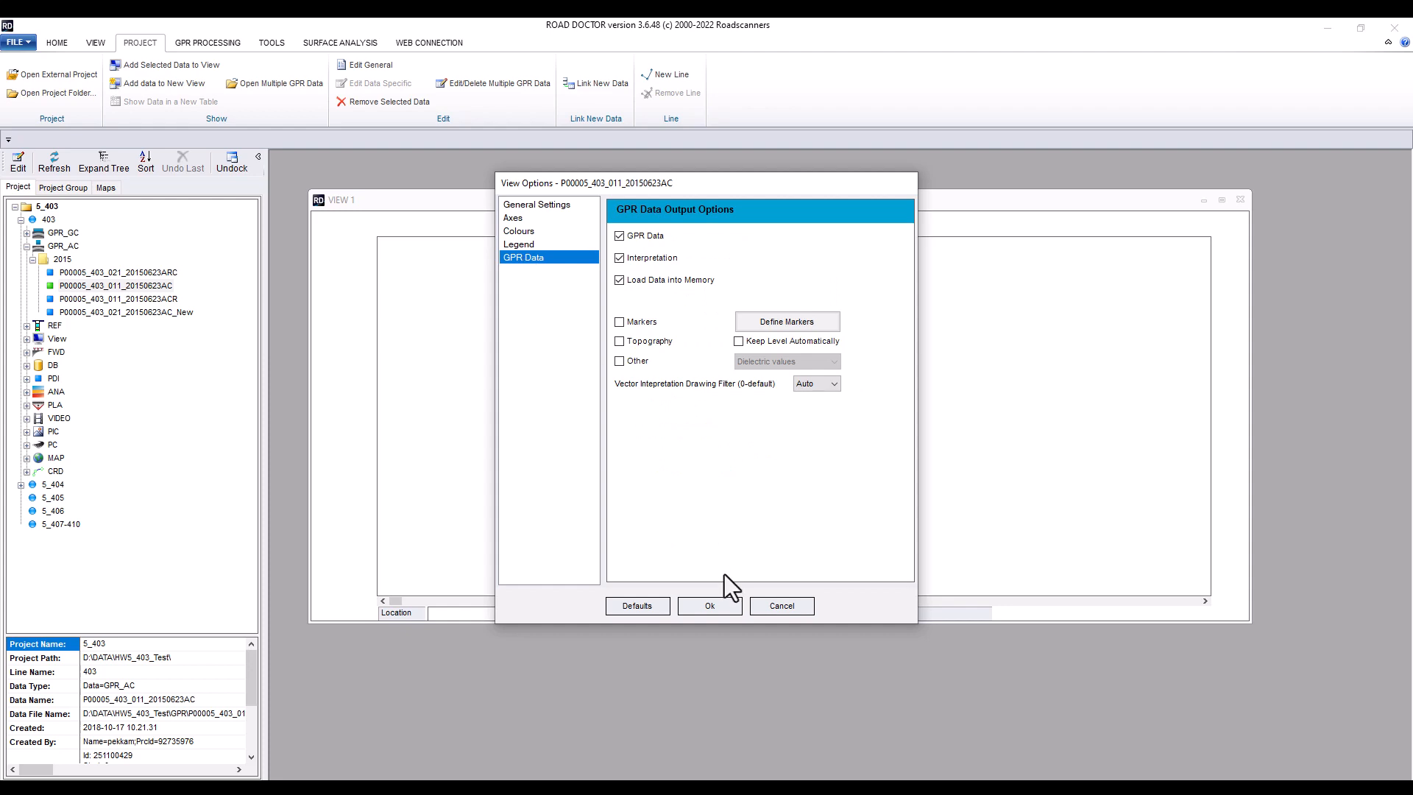
# Accept the view options and set the rescaling view length to 200 m to load the GPR data
pyautogui.click(710, 606)
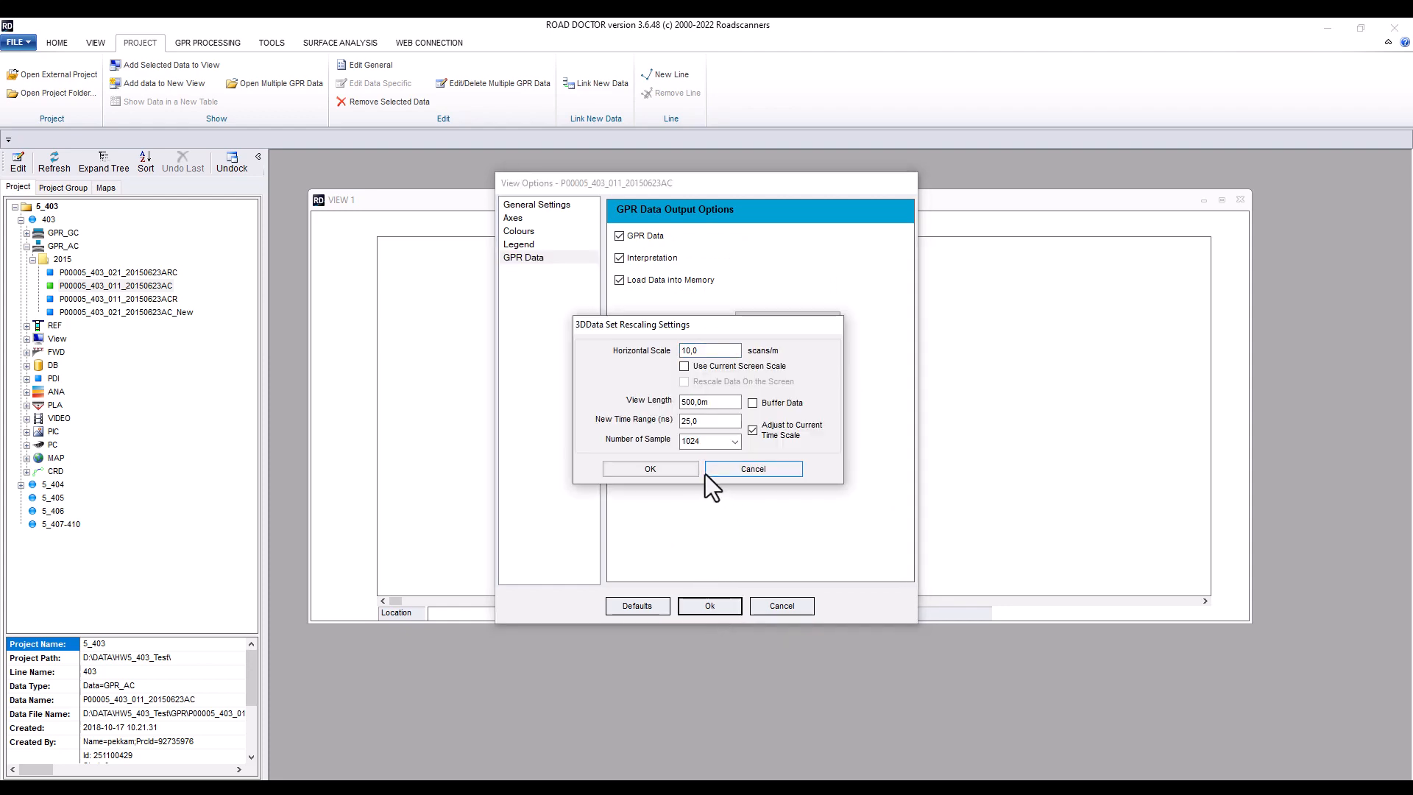
pyautogui.moveTo(686, 402); pyautogui.dragTo(678, 403)
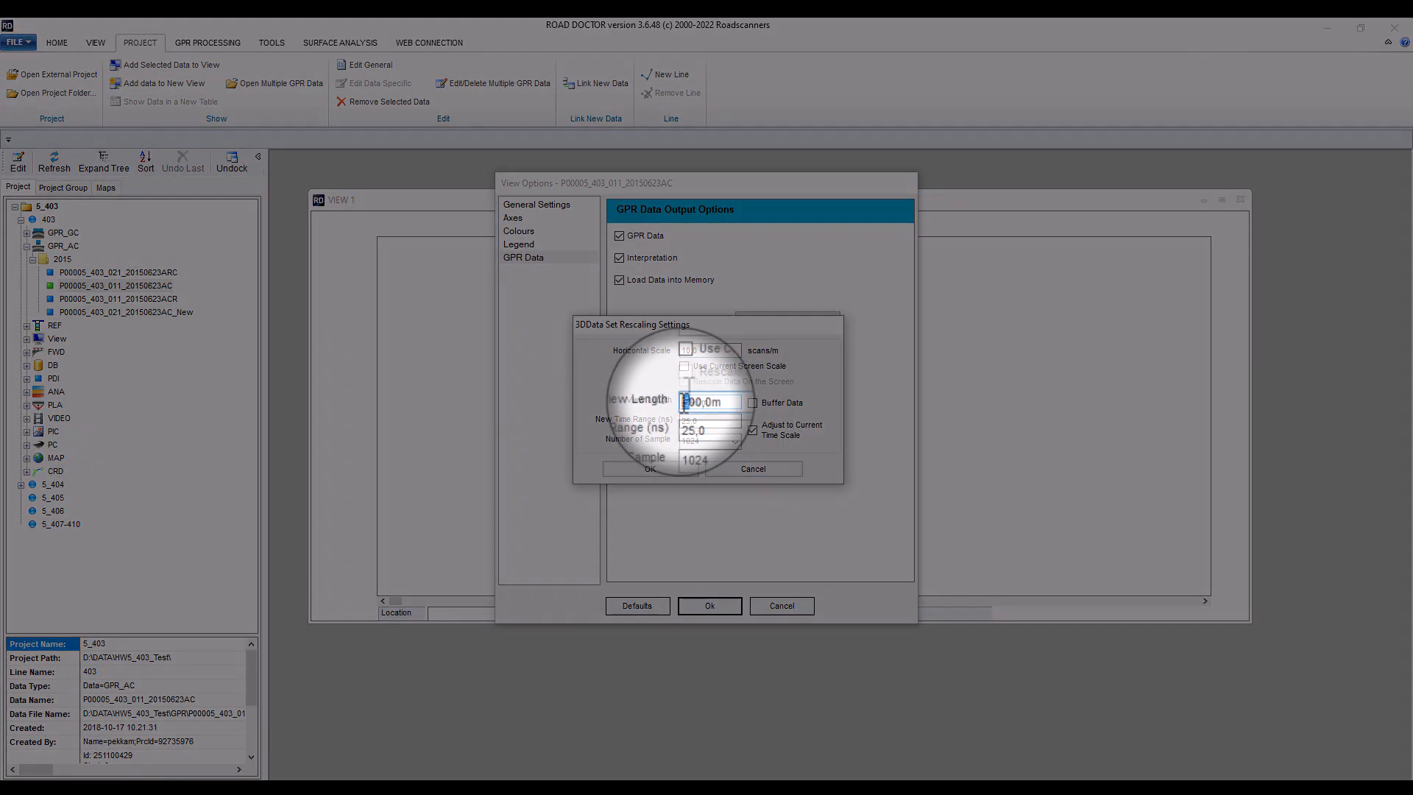
pyautogui.write('2')
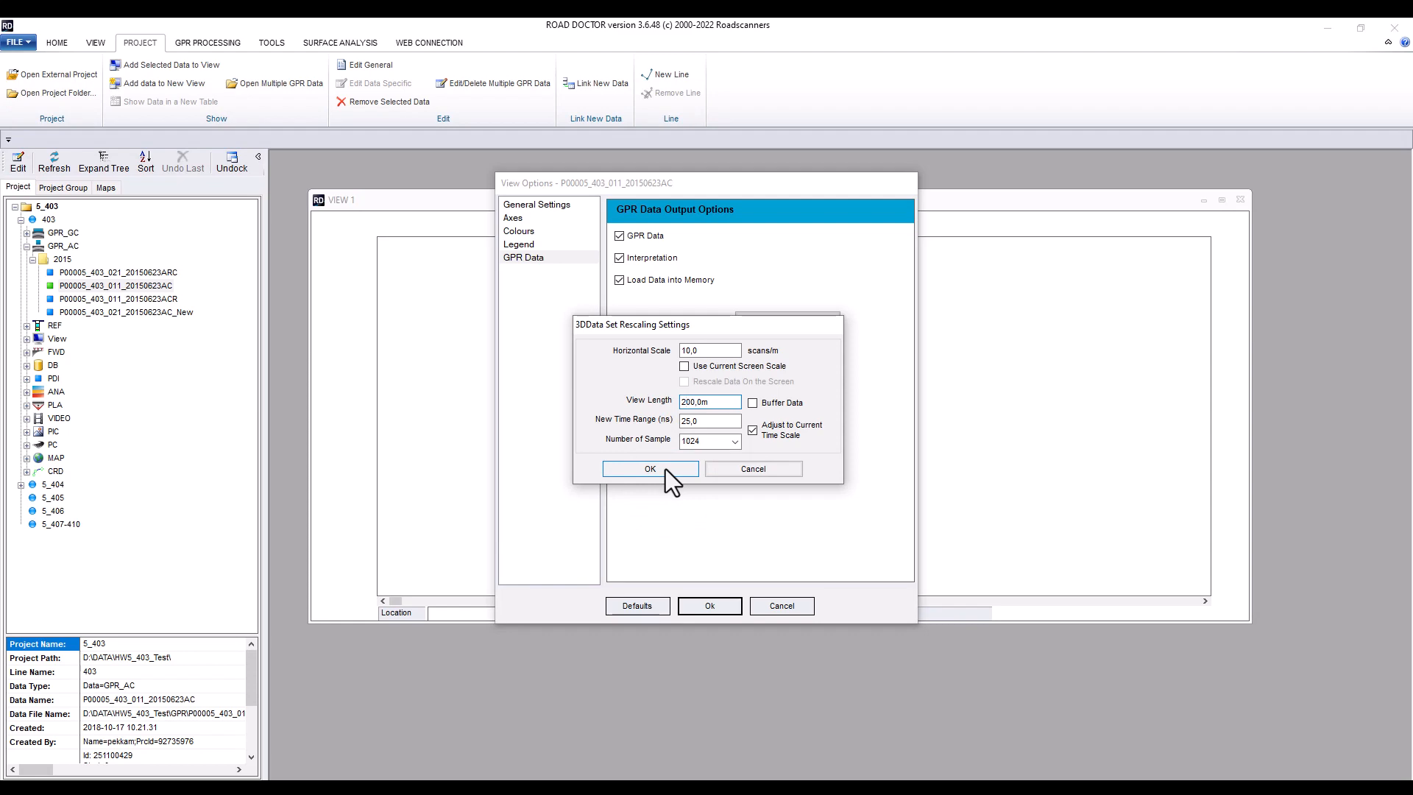
pyautogui.click(666, 469)
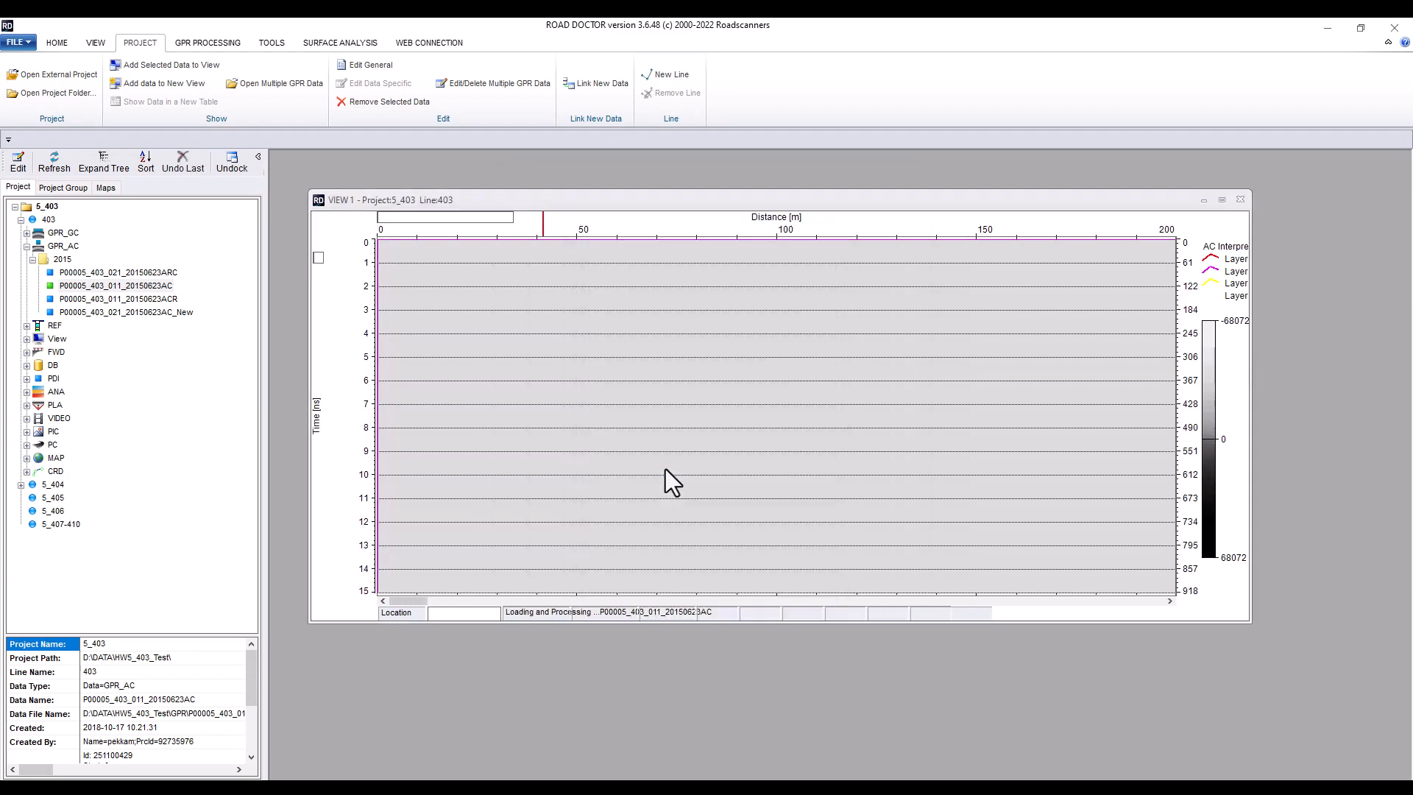
# Add Reference_5_403 from the REF 2017 folder to the existing GPR_AC view window as its output window
pyautogui.moveTo(600, 205); pyautogui.dragTo(572, 174)
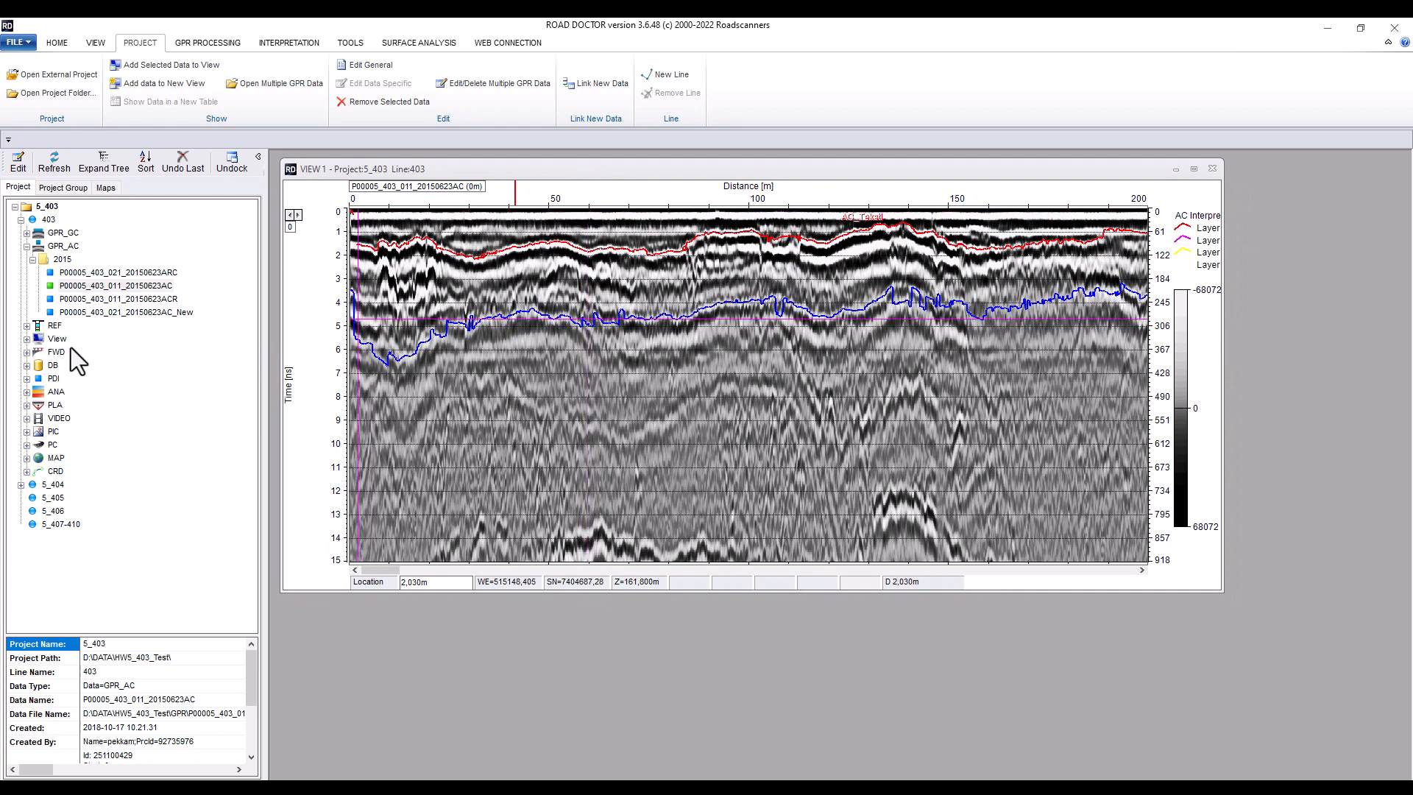
pyautogui.click(27, 327)
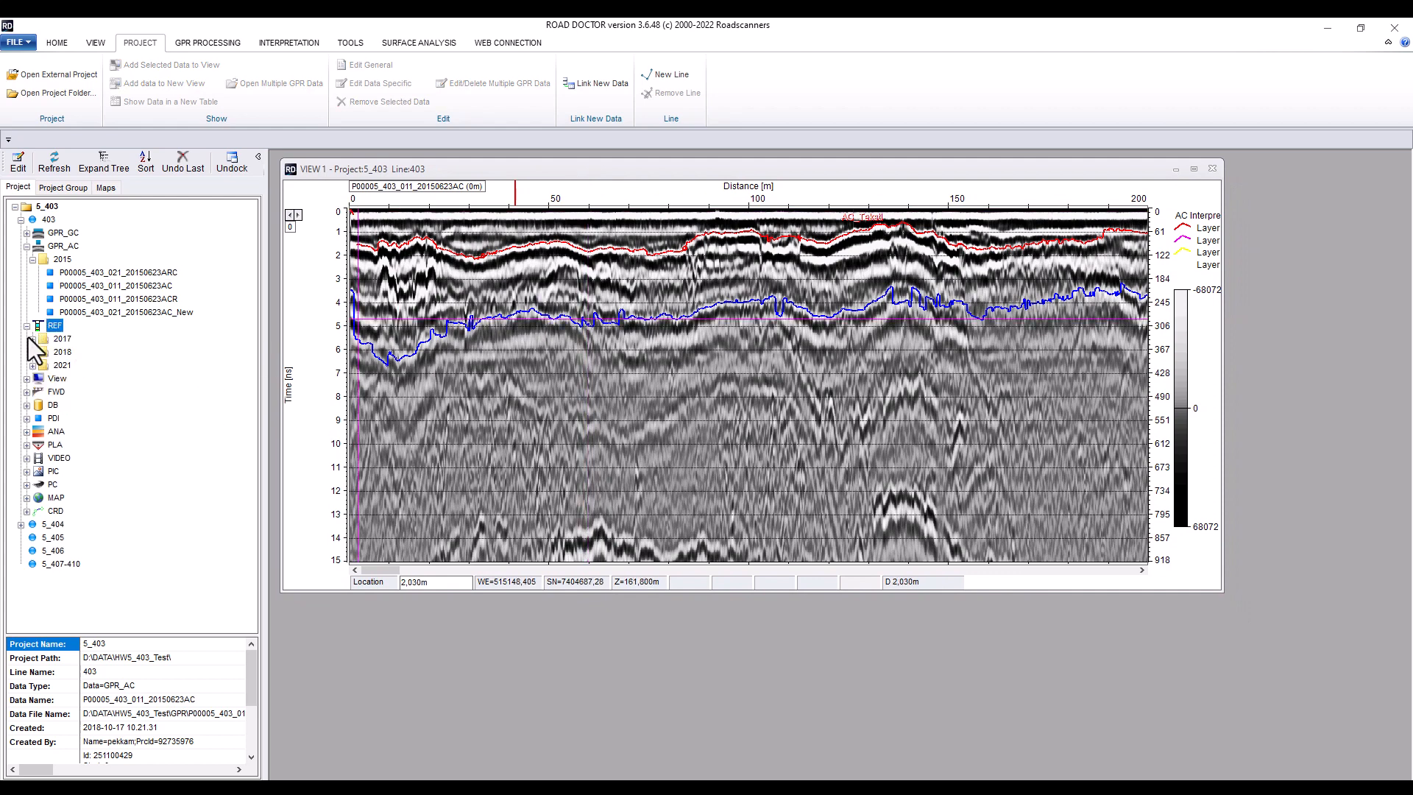
pyautogui.click(33, 340)
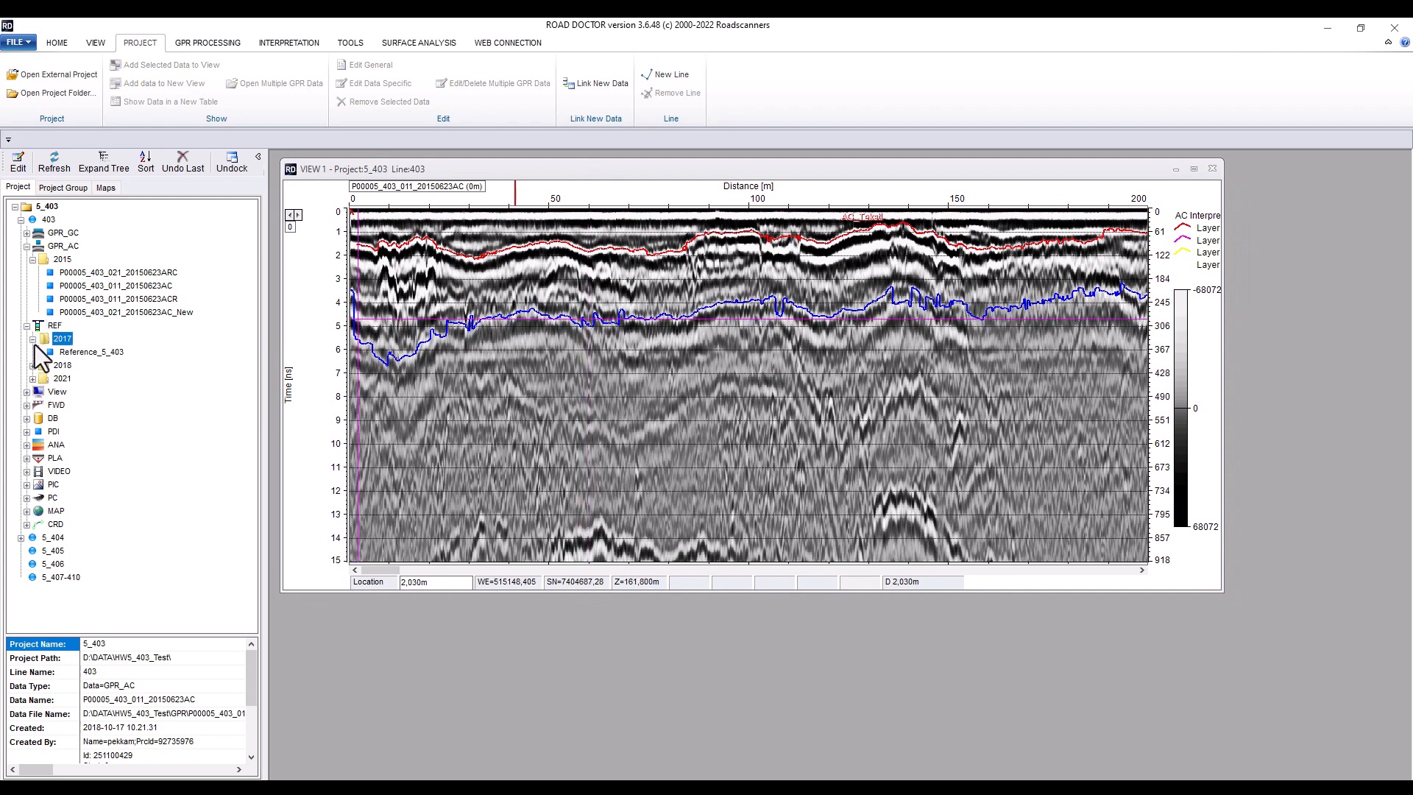
pyautogui.doubleClick(94, 353)
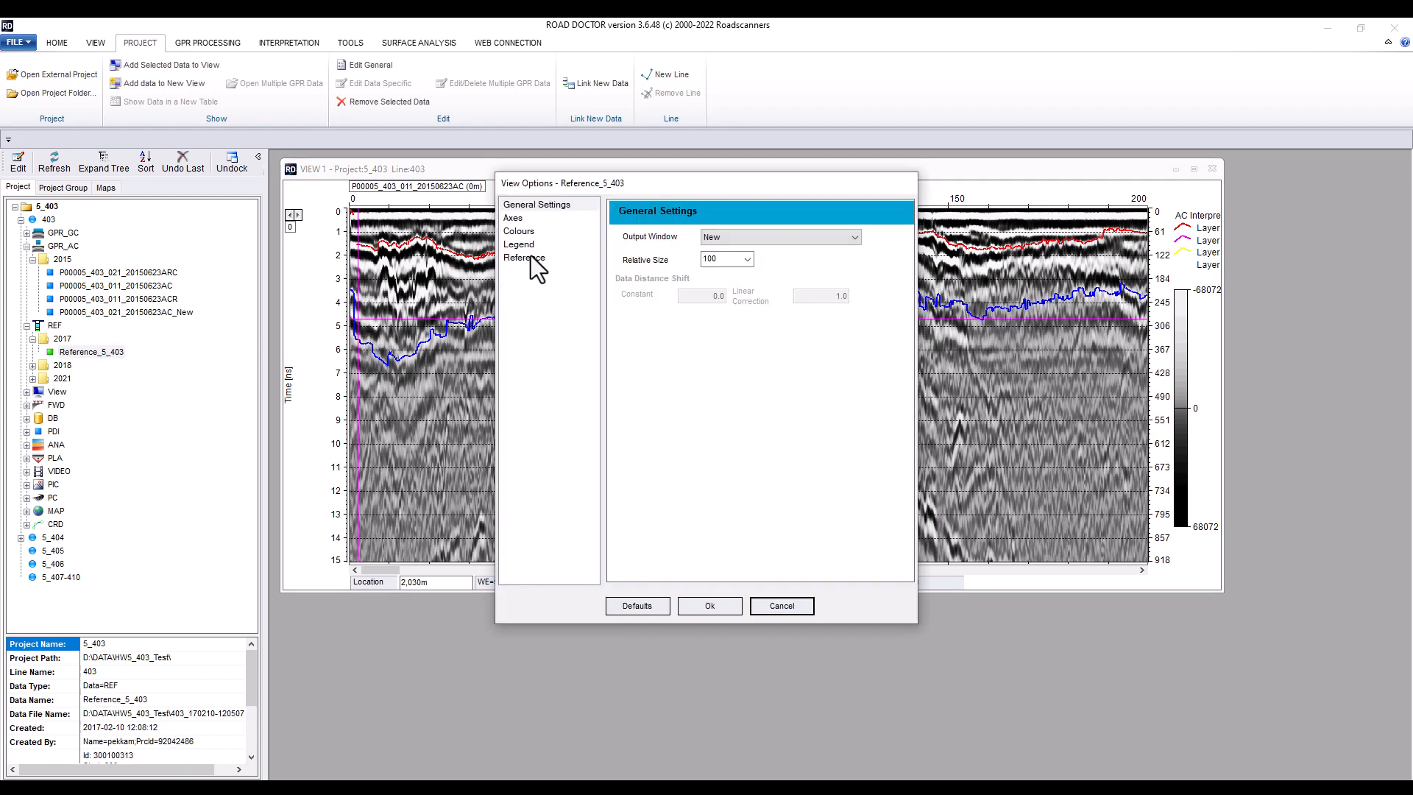
pyautogui.click(735, 236)
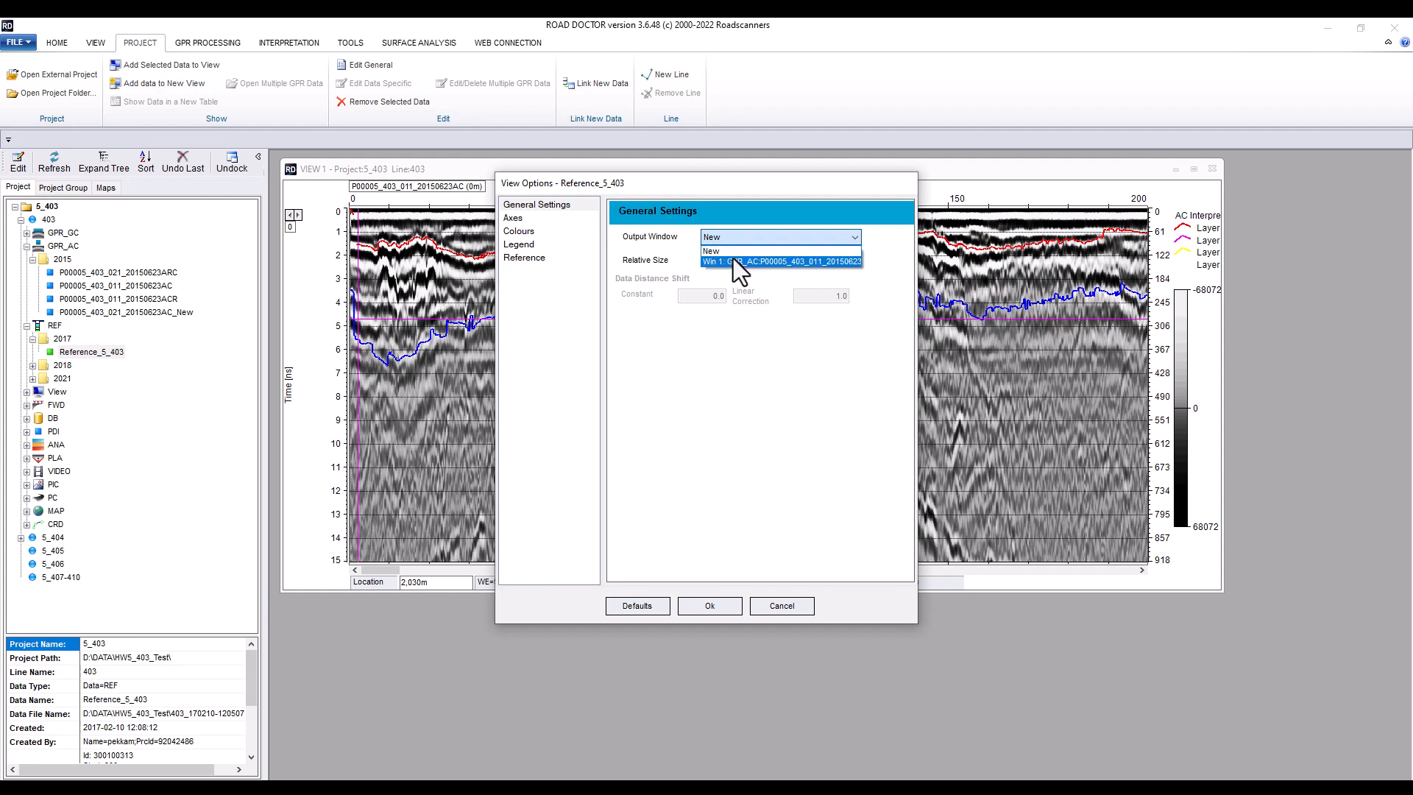
pyautogui.click(728, 259)
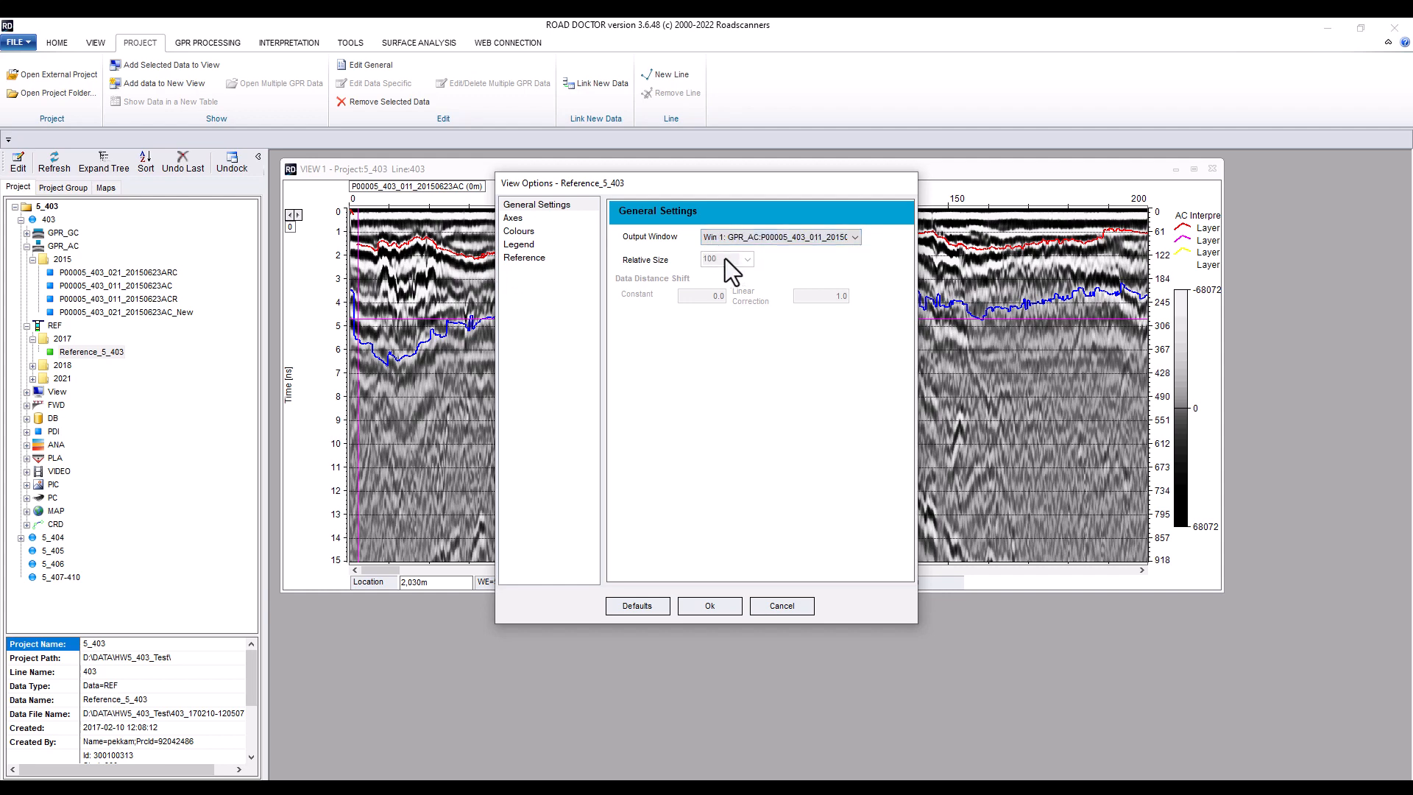
pyautogui.click(526, 258)
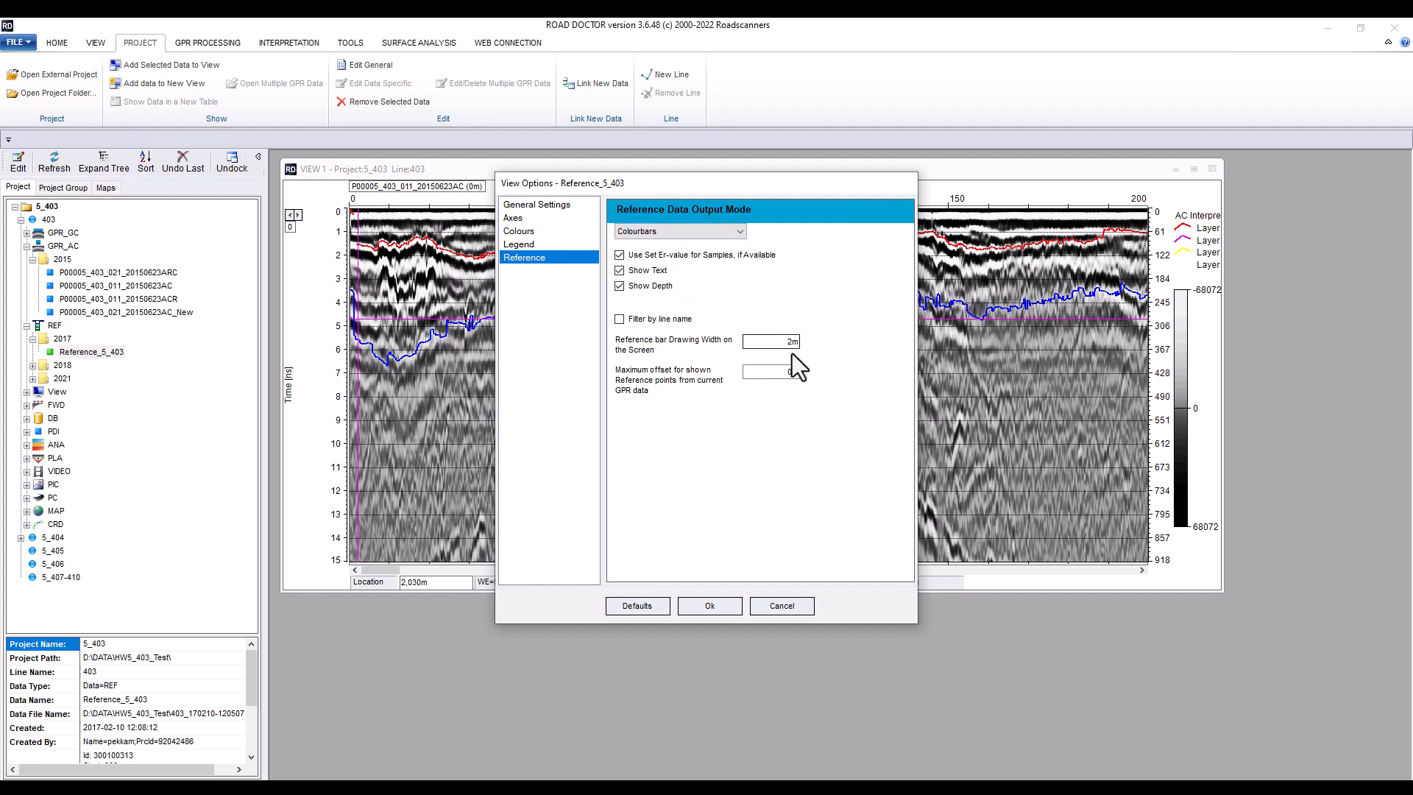
pyautogui.click(711, 606)
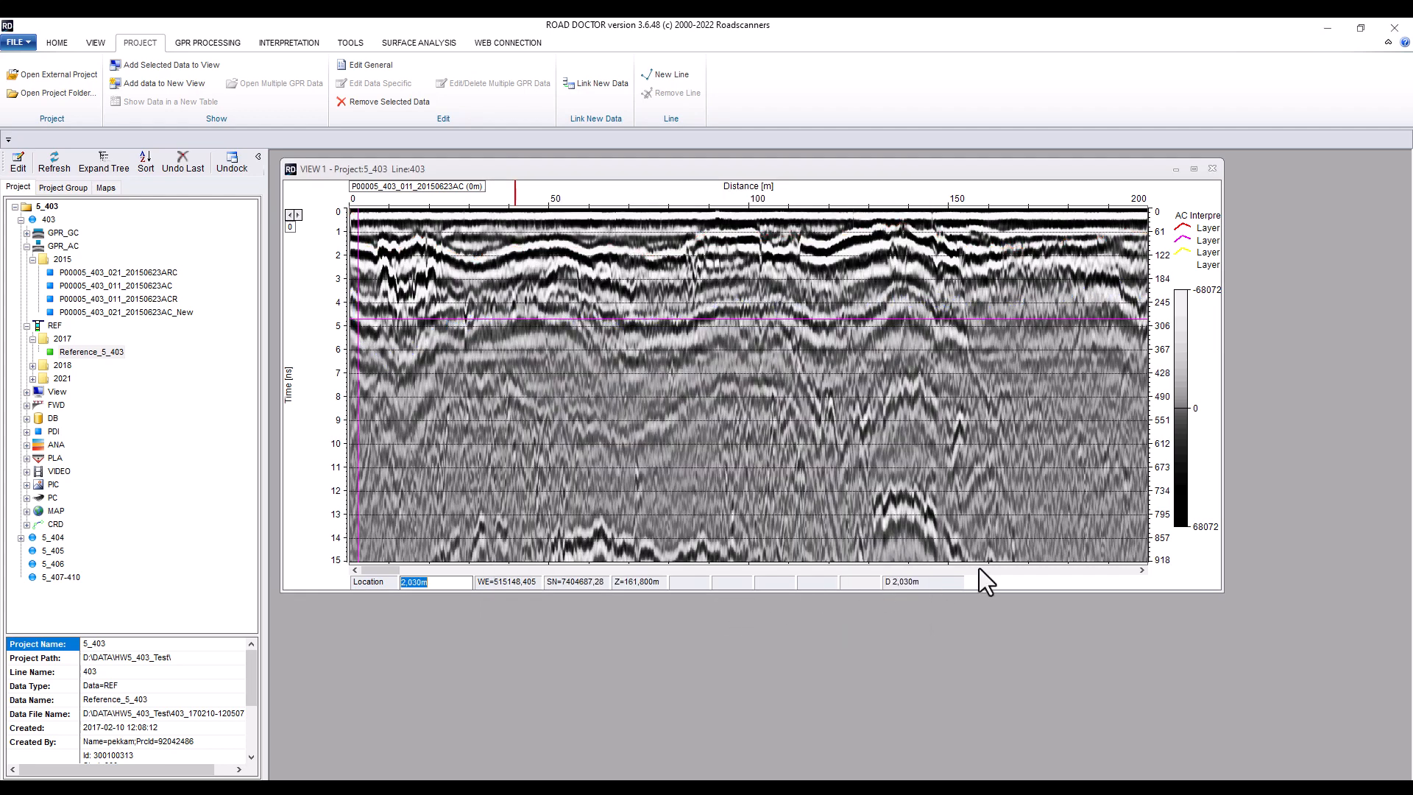
# Display GPR_GC dataset P00005_403_011_20150623B from the 2015 folder in a new view pane and enlarge the view window
pyautogui.click(1126, 570)
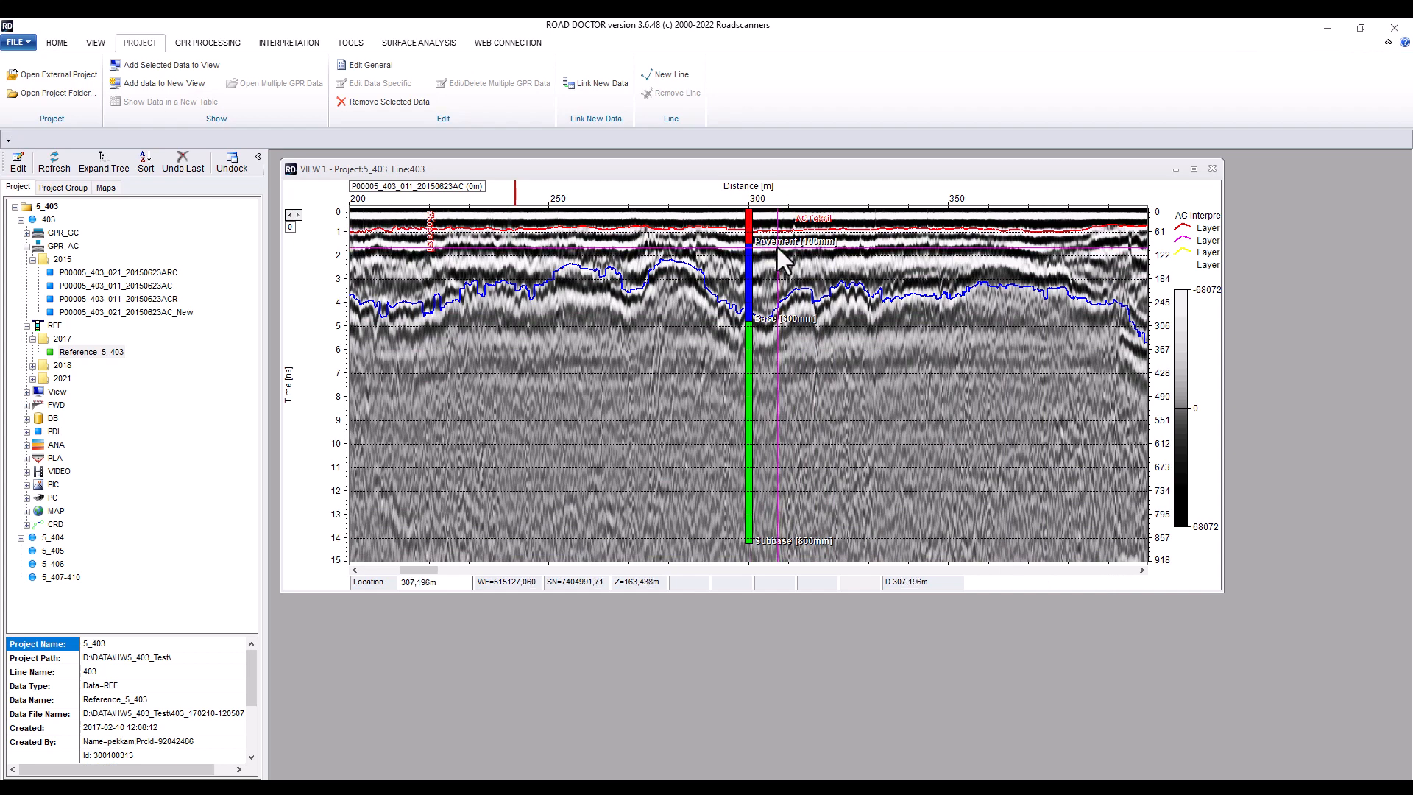
pyautogui.click(26, 233)
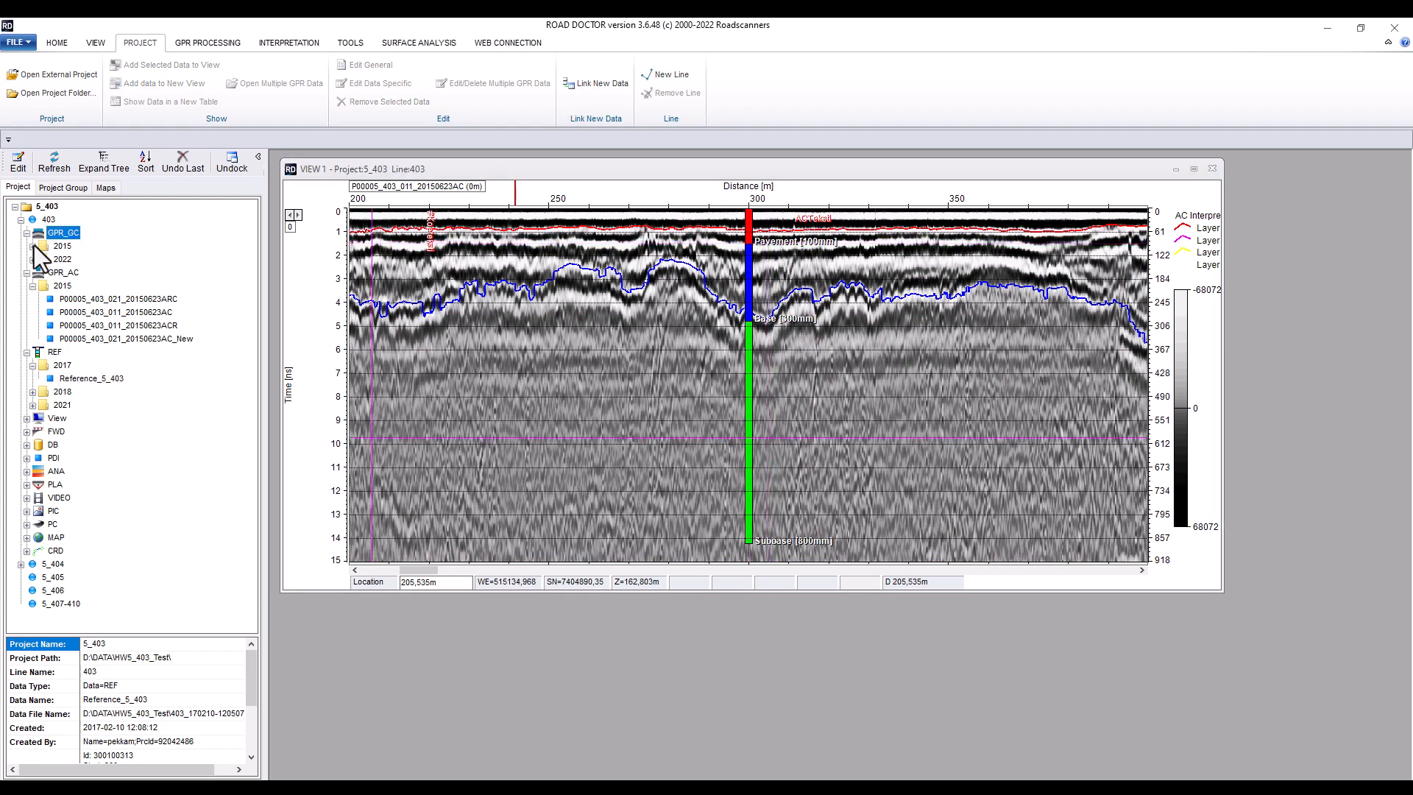
pyautogui.click(32, 246)
pyautogui.doubleClick(108, 260)
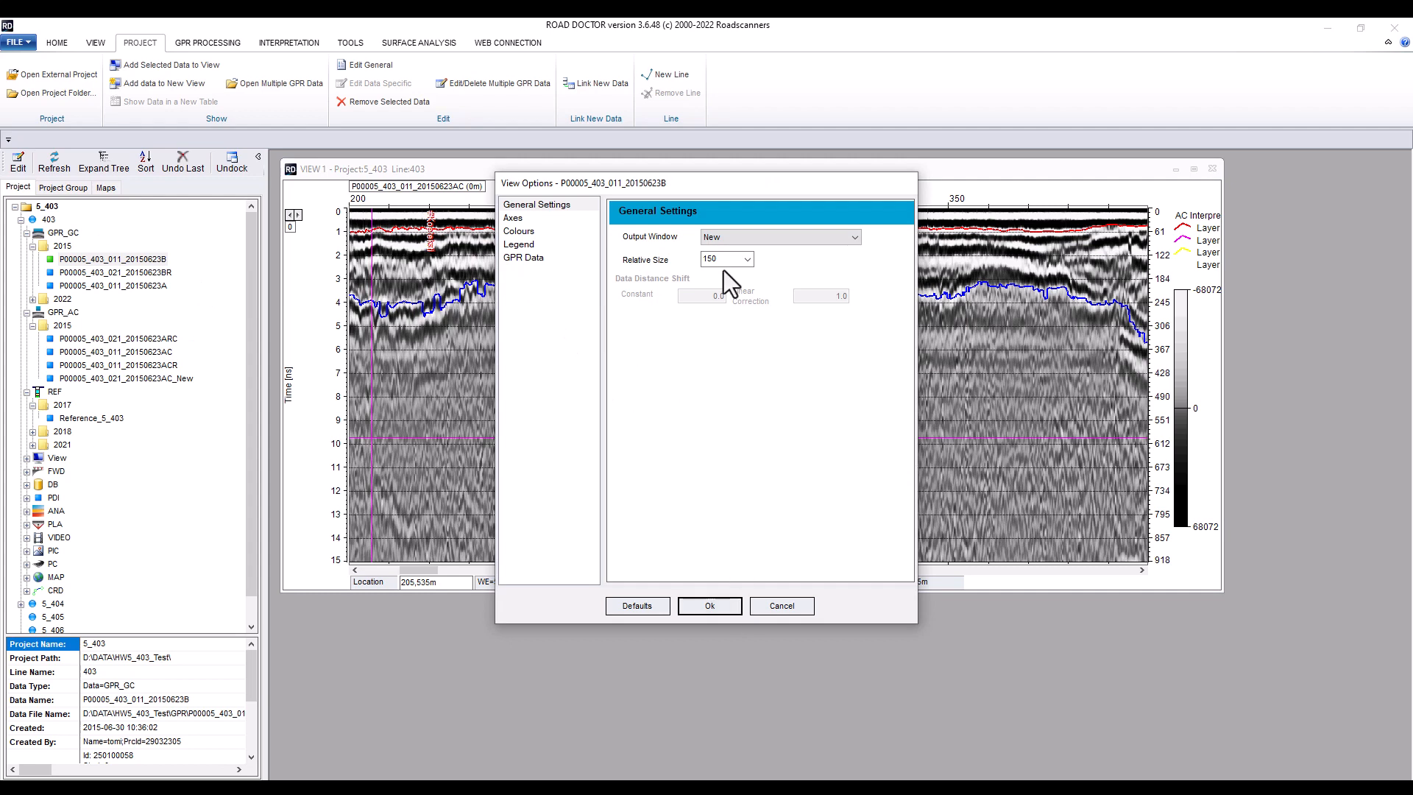
pyautogui.click(575, 258)
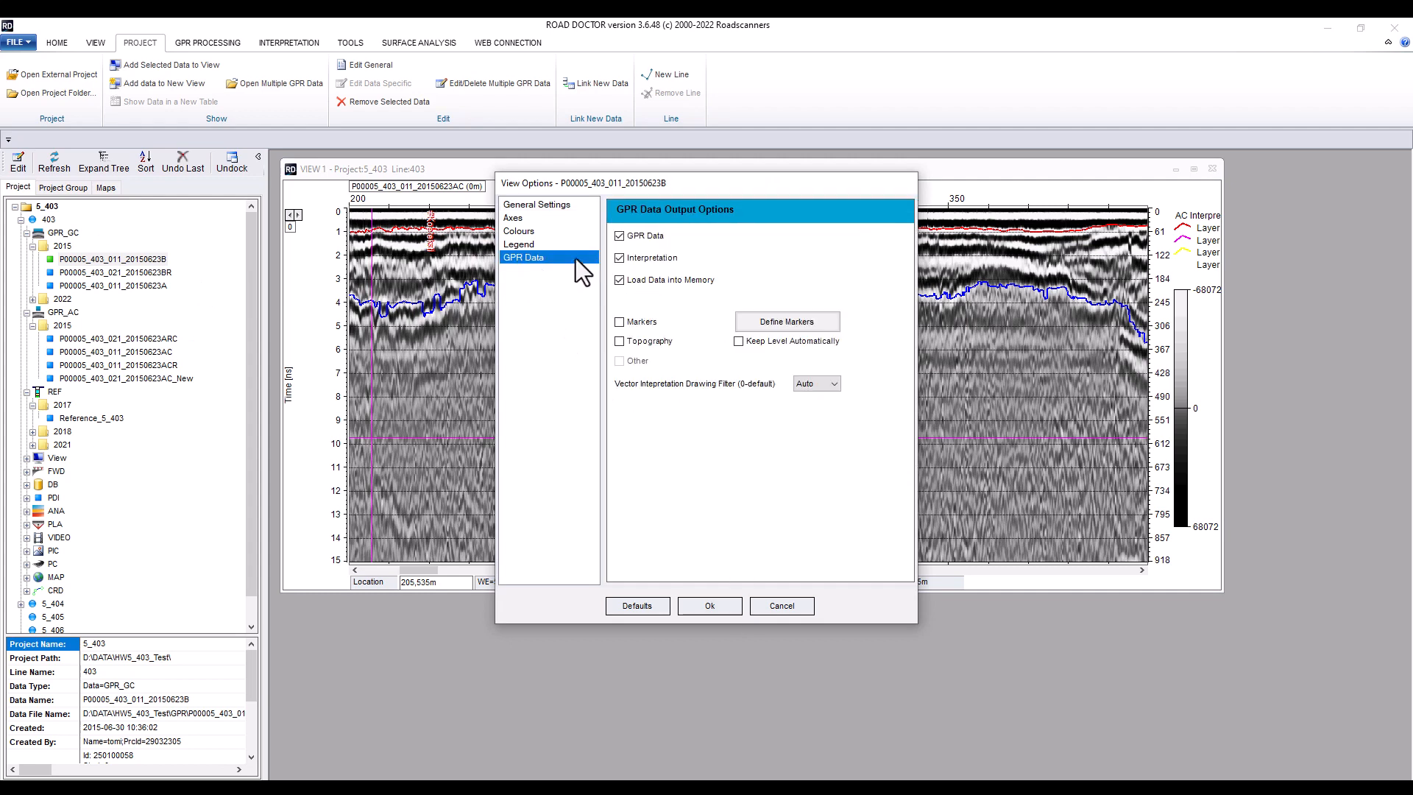
pyautogui.click(519, 231)
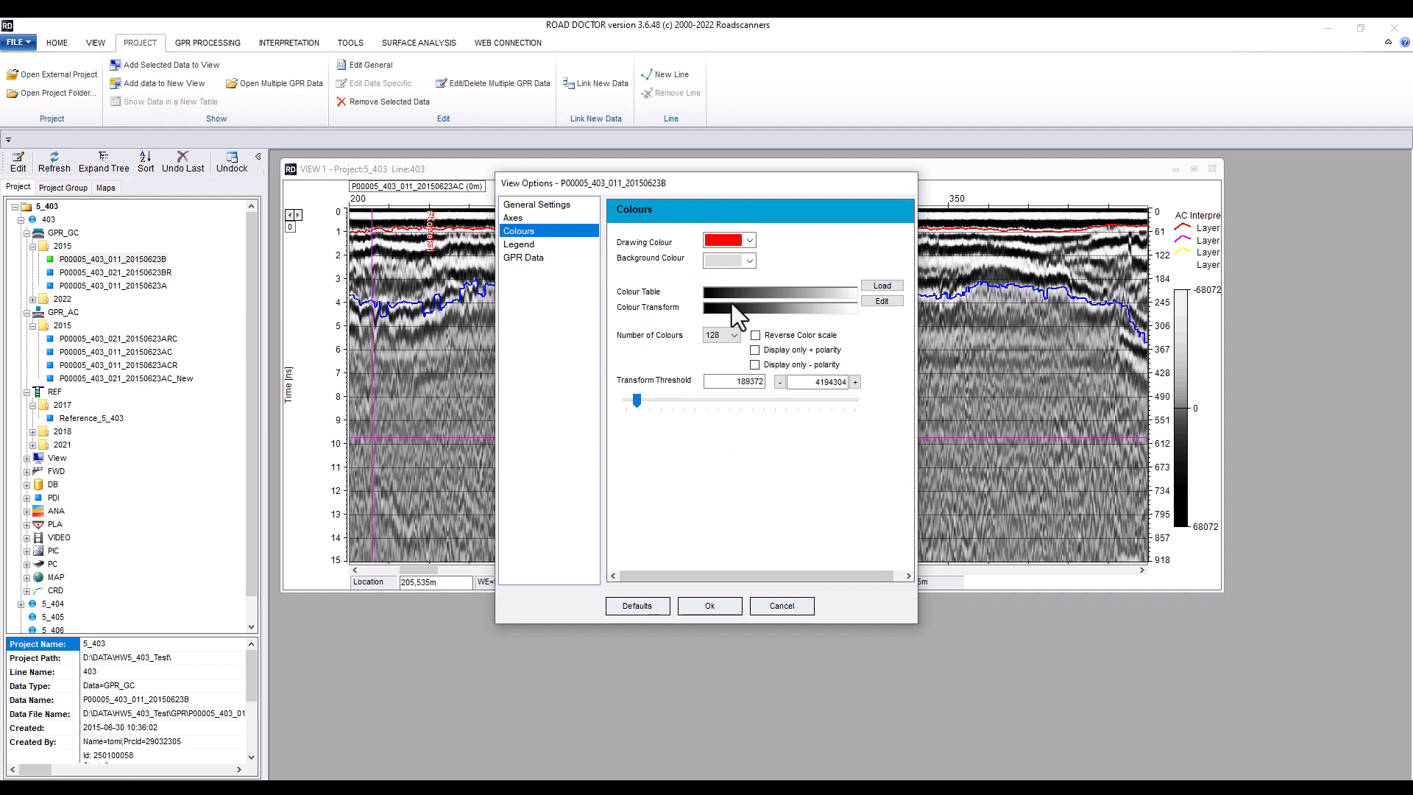
pyautogui.click(705, 606)
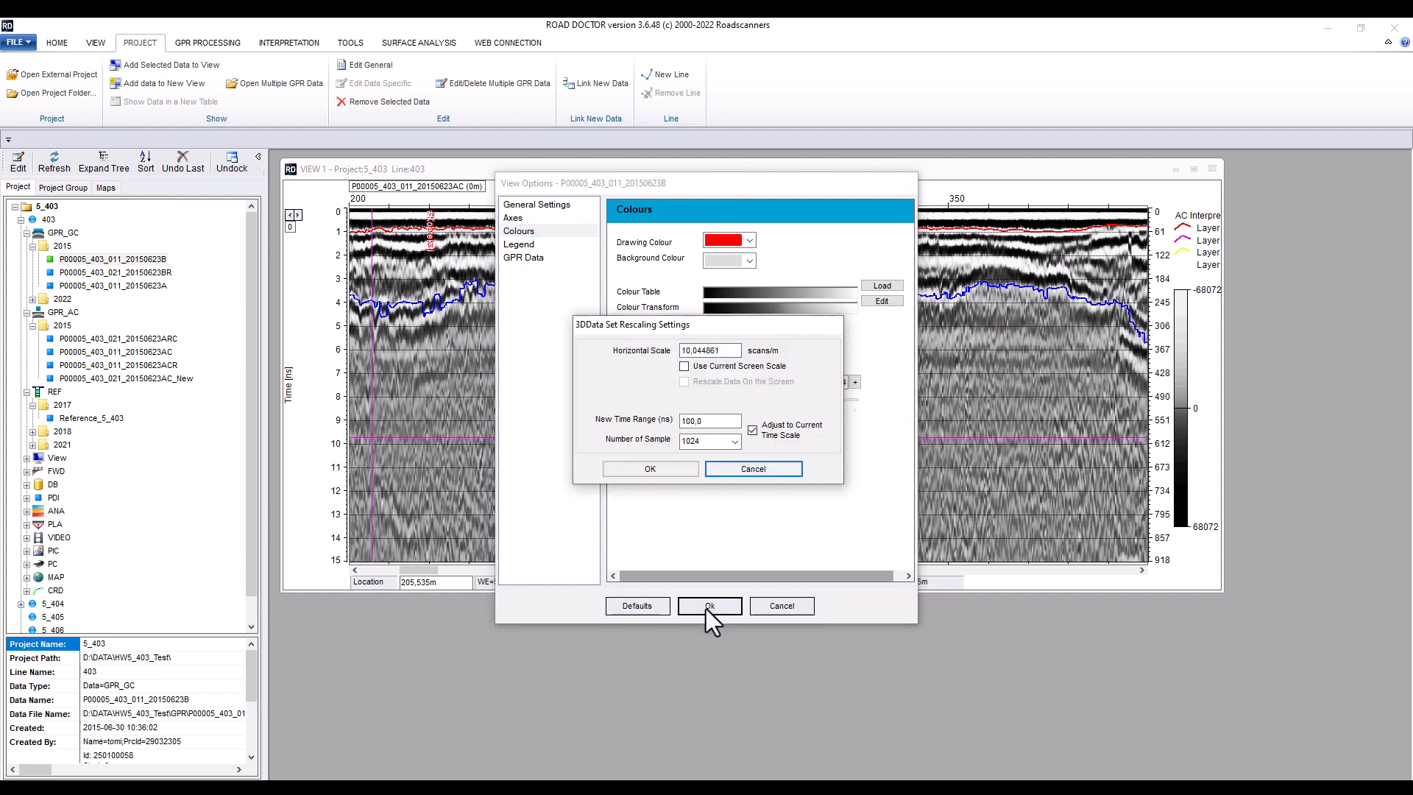
pyautogui.click(659, 468)
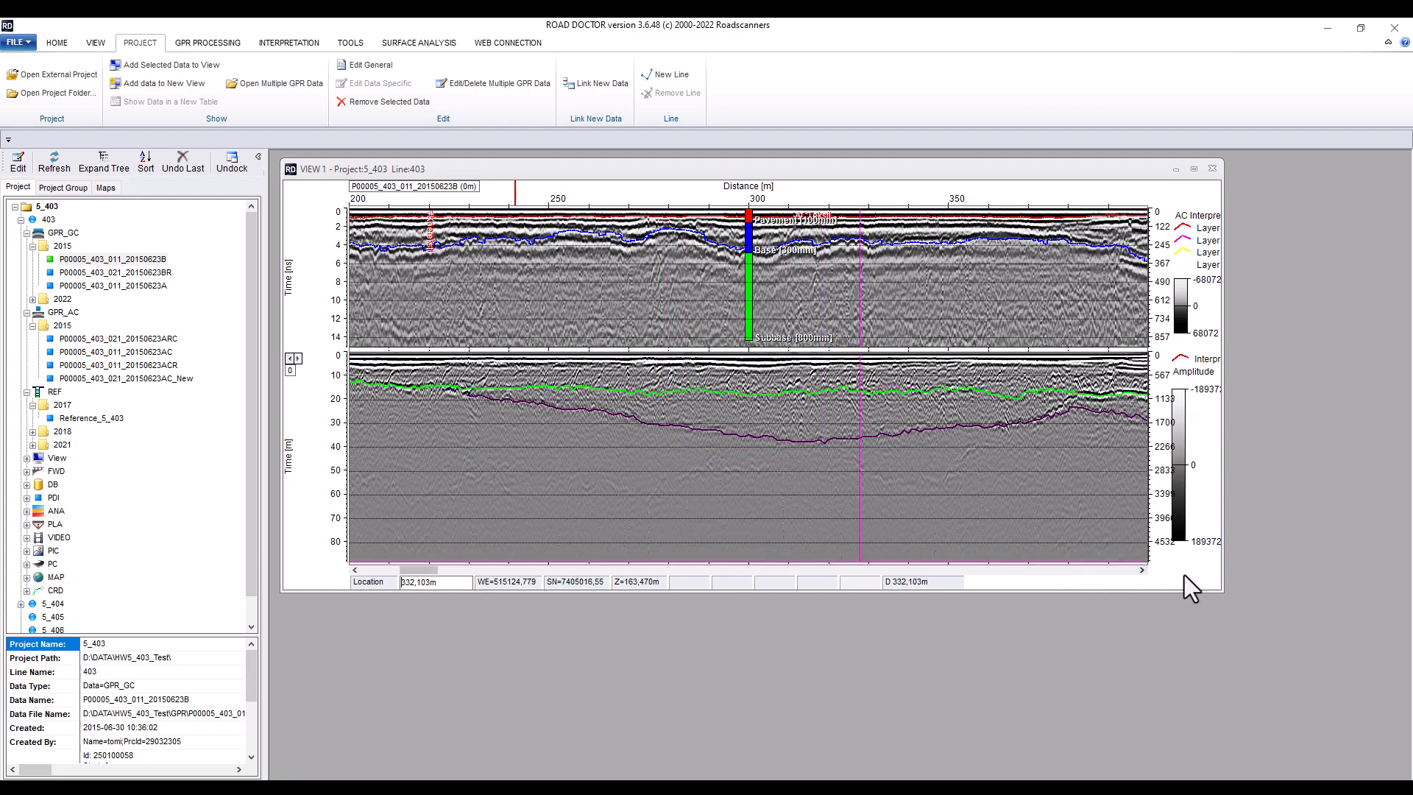
pyautogui.moveTo(1221, 588); pyautogui.dragTo(1242, 661)
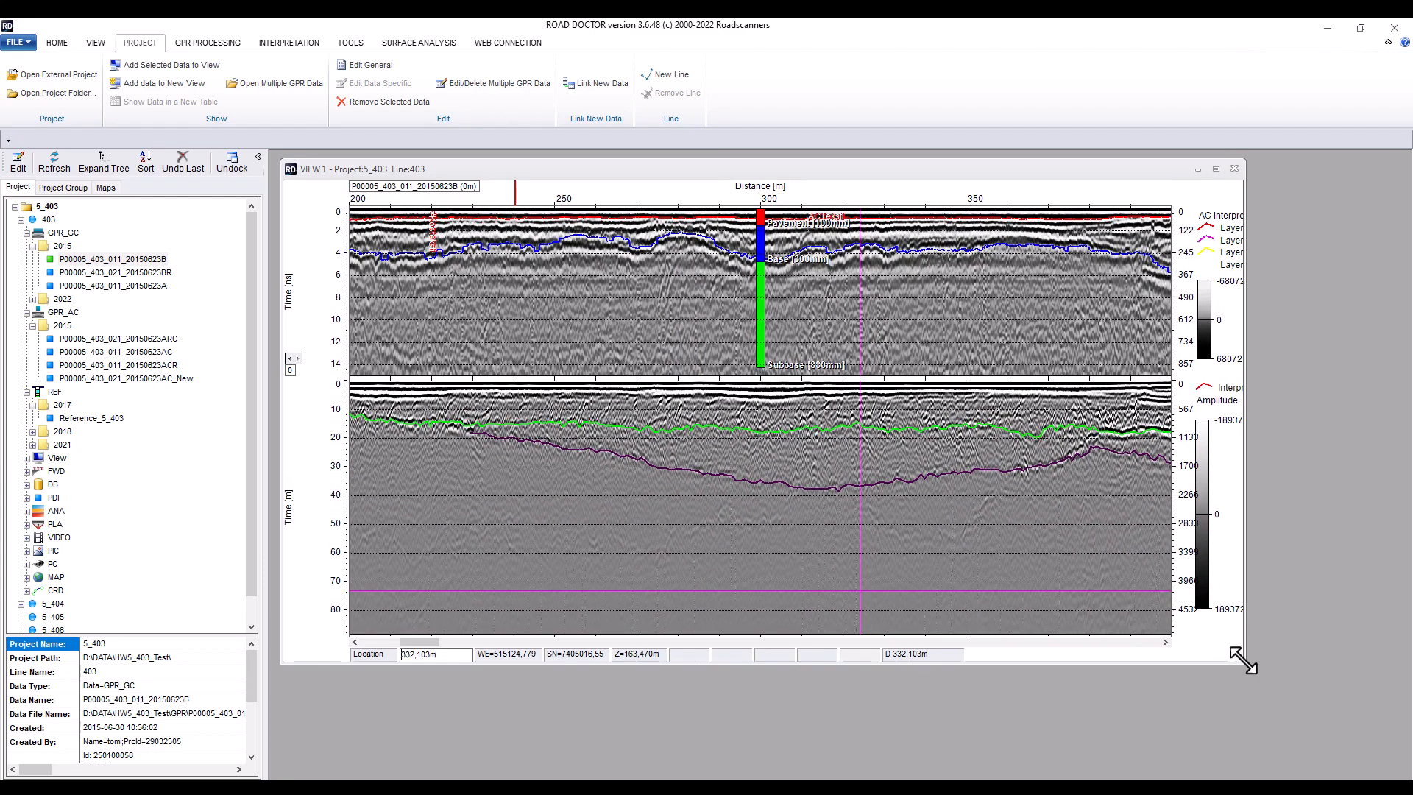
# Set the GPR_GC pane's Y-scale maximum to 55 ns and its secondary axis unit multiplier to Er=7
pyautogui.click(328, 455)
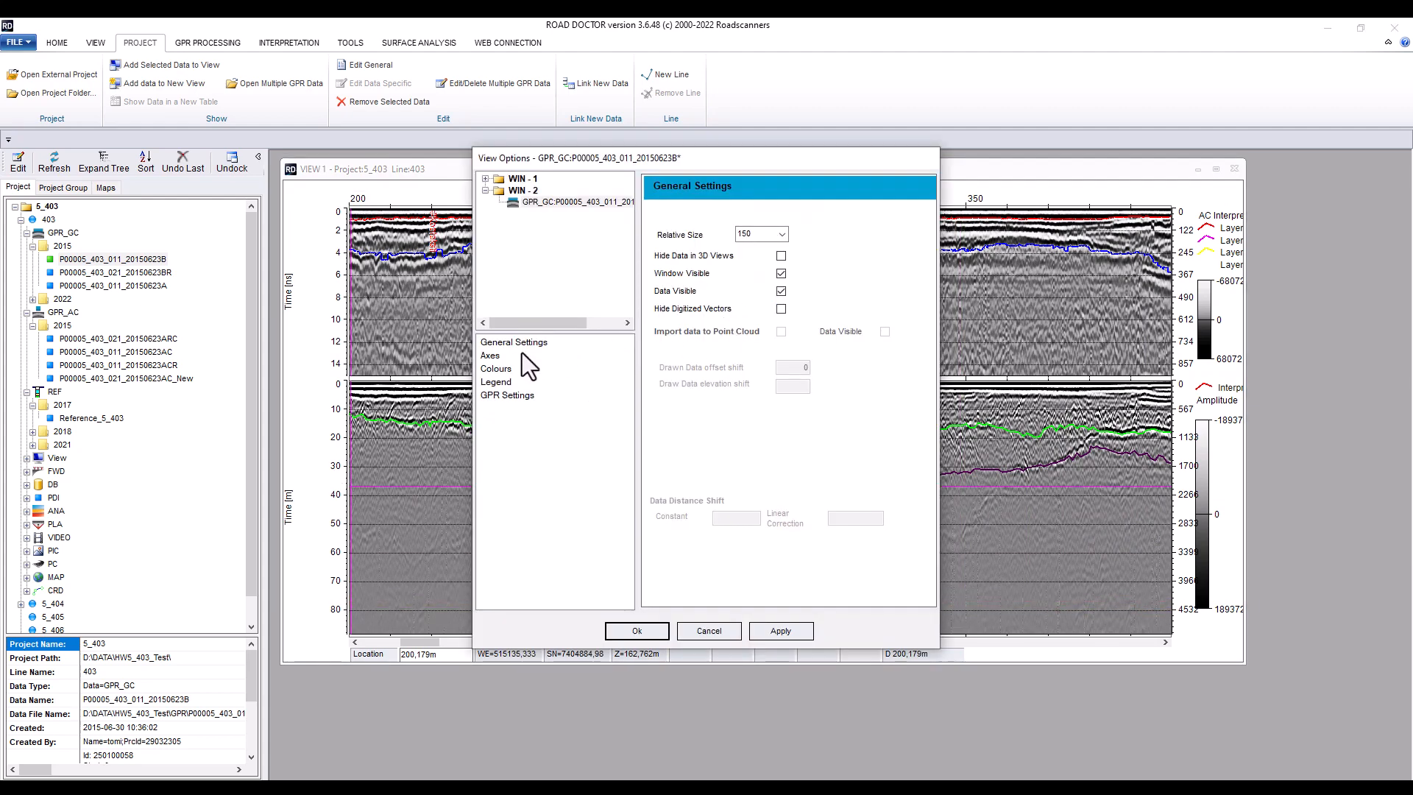
pyautogui.click(495, 355)
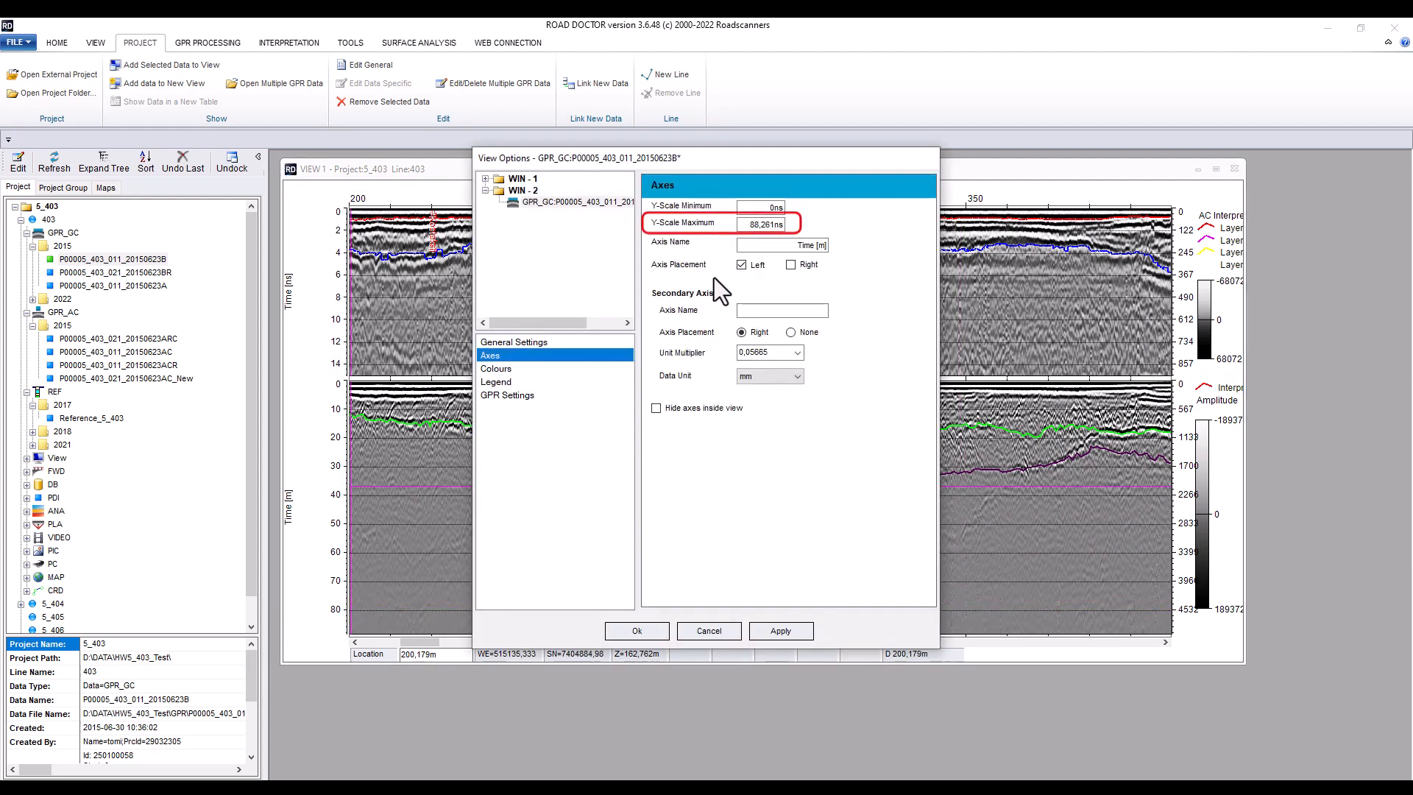
pyautogui.moveTo(750, 225); pyautogui.dragTo(774, 228)
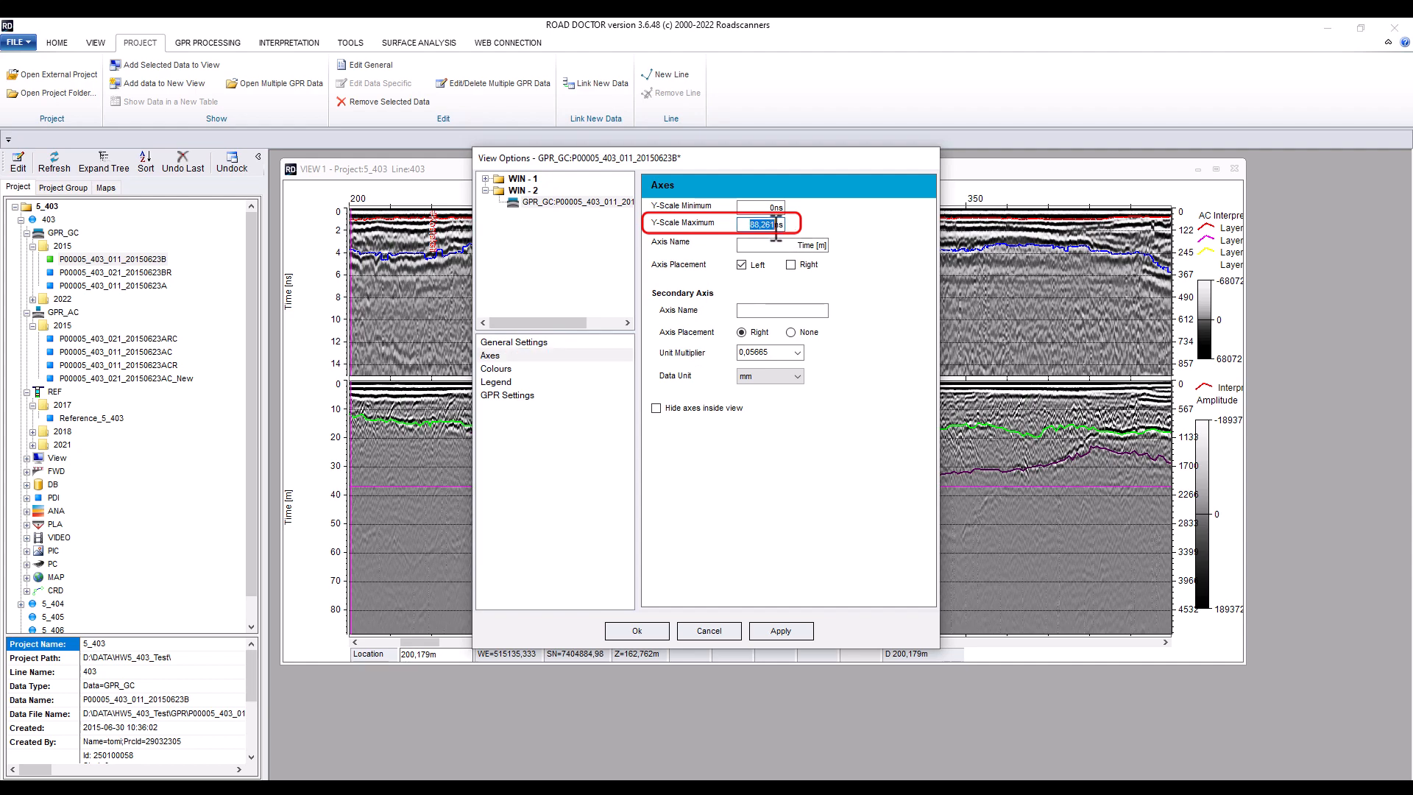
pyautogui.write('55')
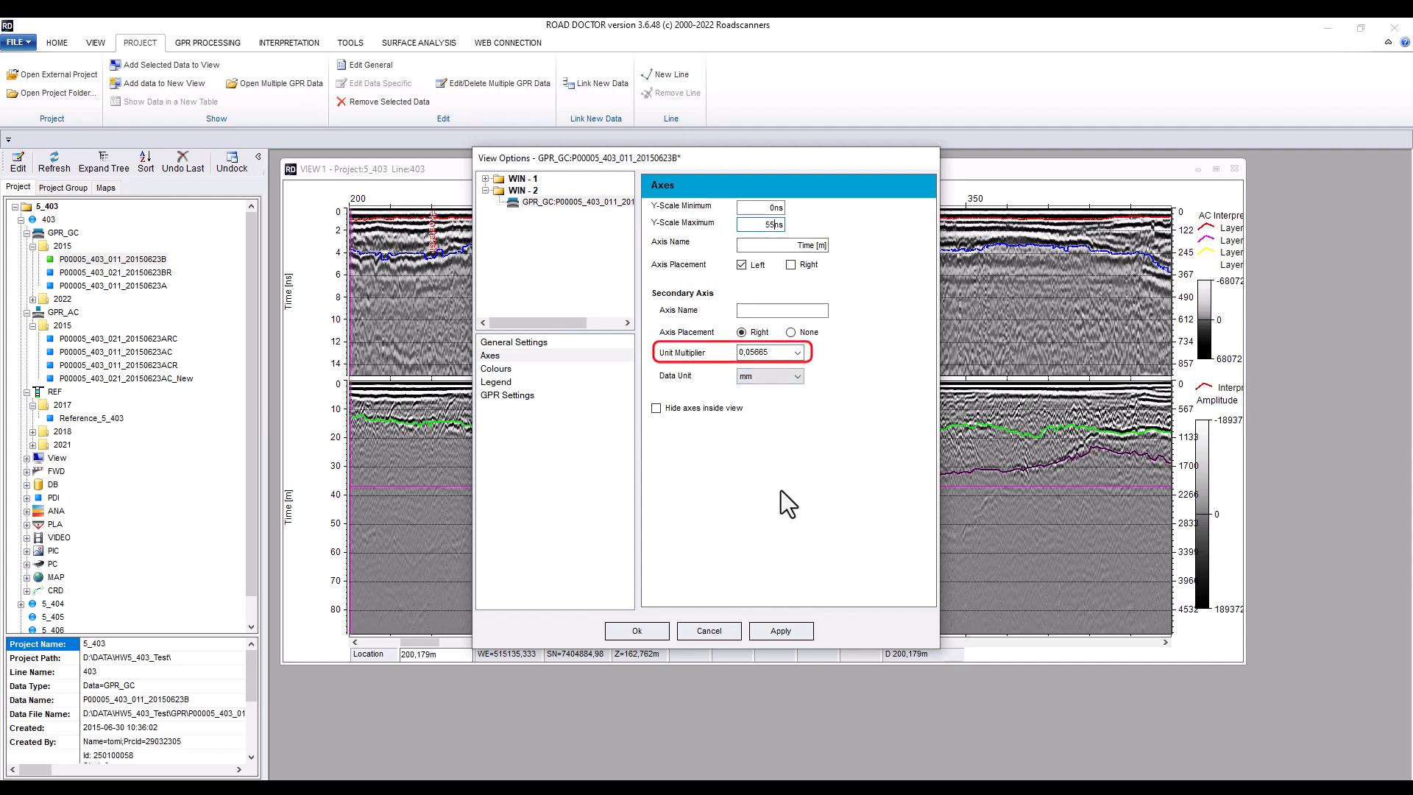
pyautogui.click(796, 352)
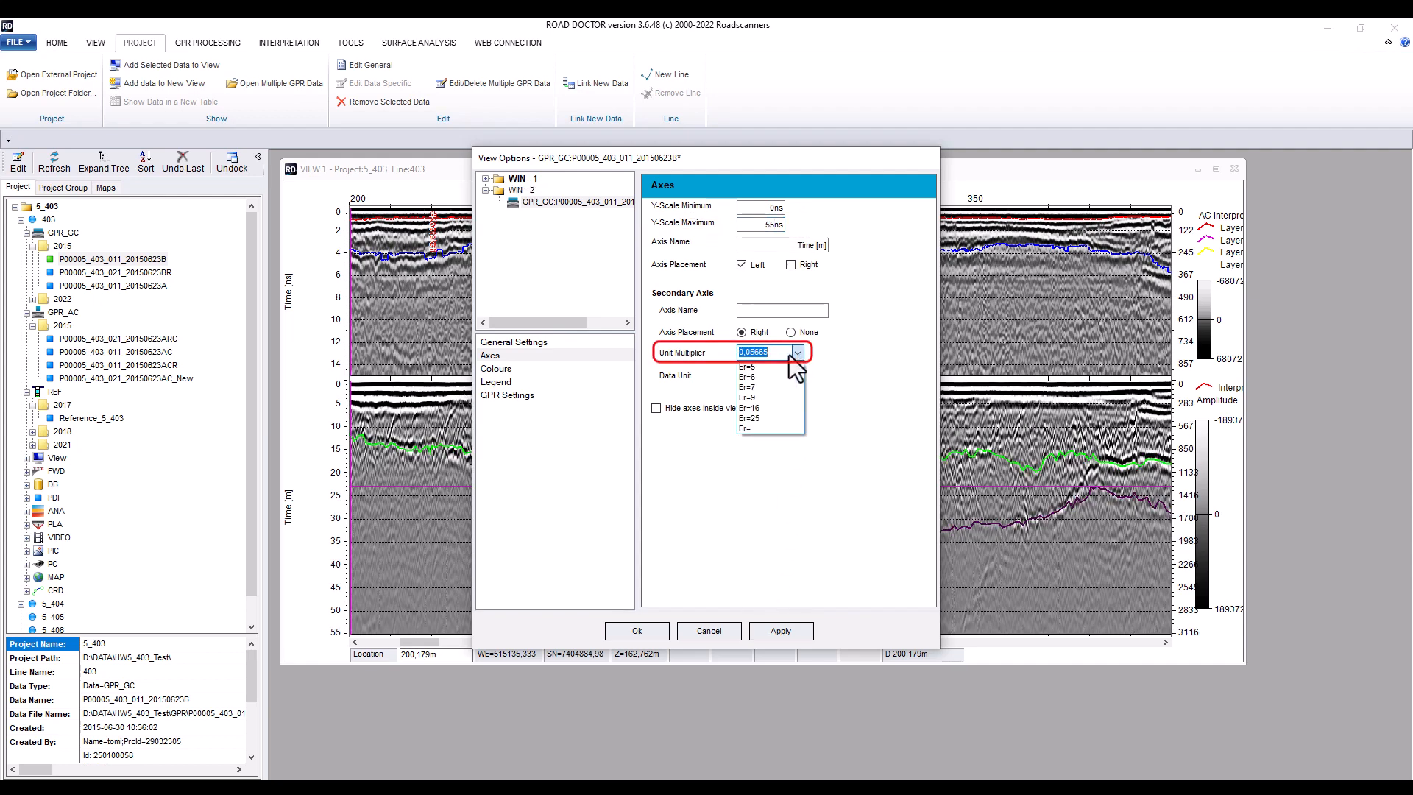
pyautogui.click(748, 387)
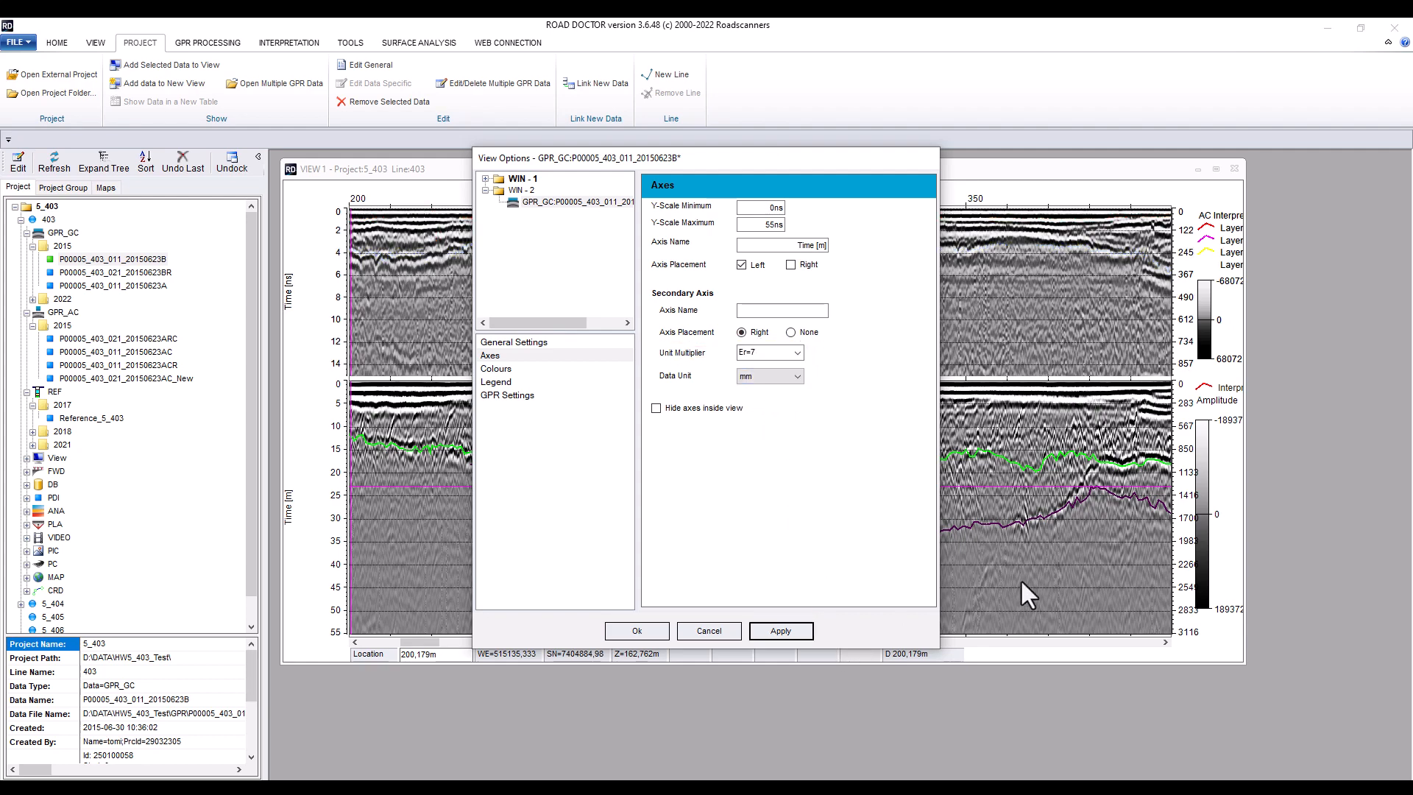
# Enable Topography with automatic maximum elevation level and Keep Level Automatically for the GPR_GC dataset, then apply and accept
pyautogui.click(486, 214)
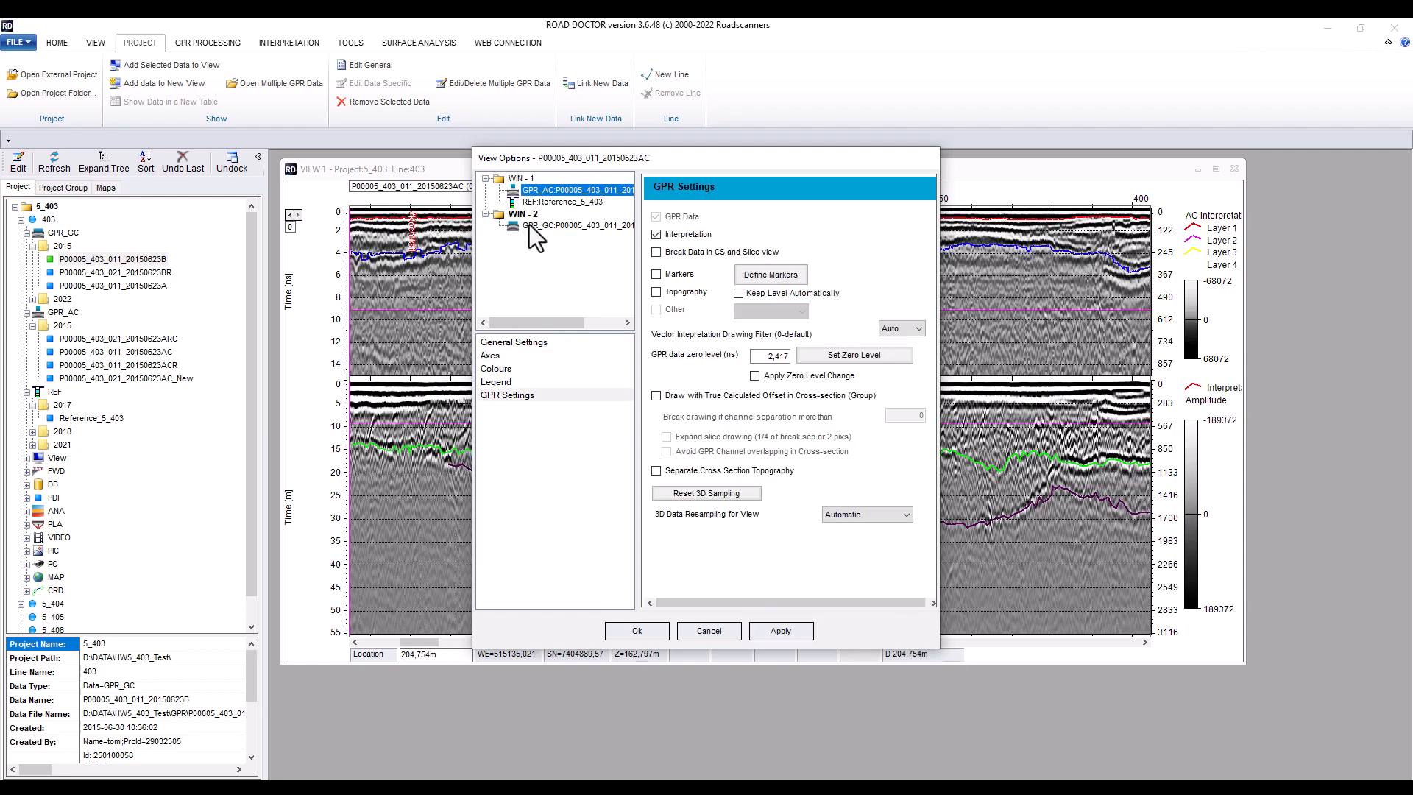
pyautogui.click(554, 226)
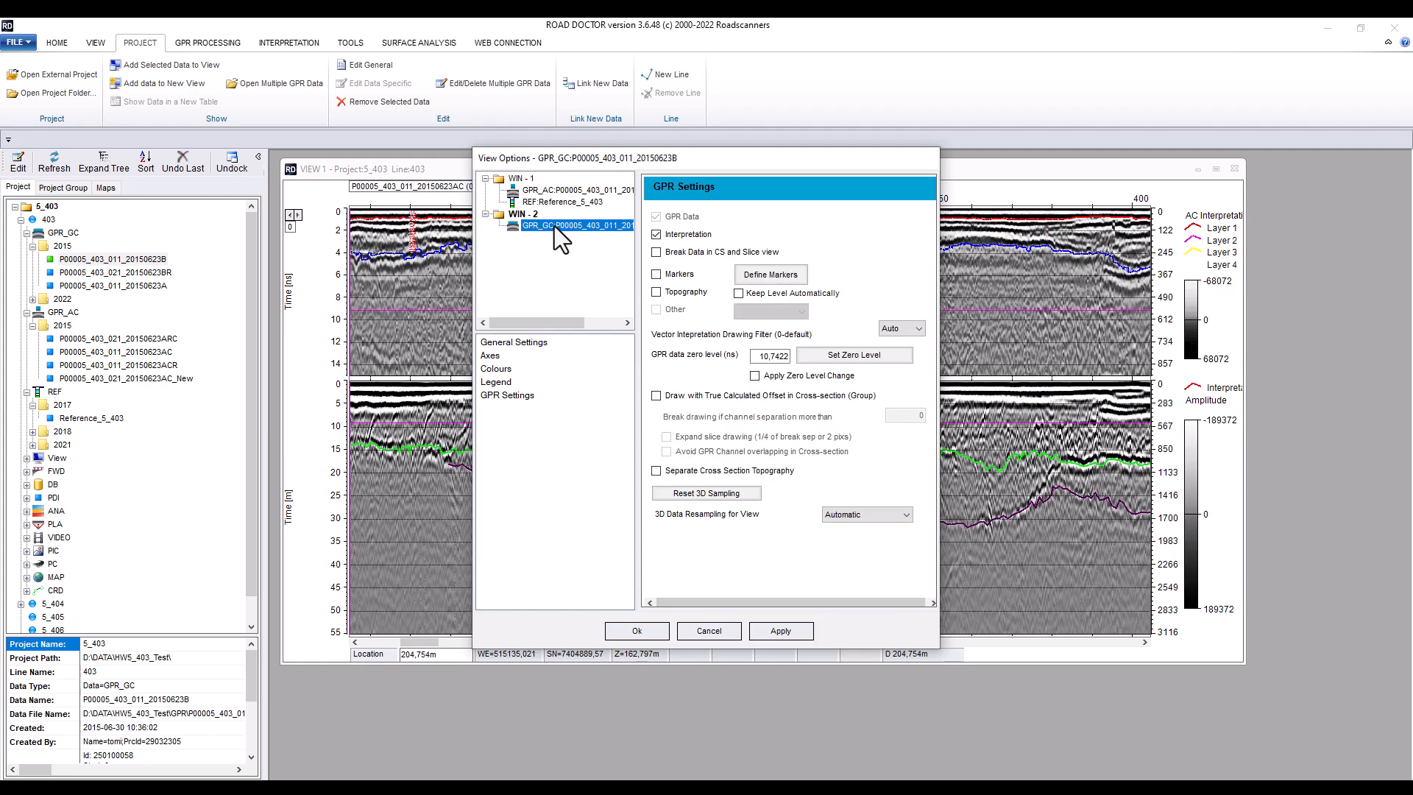
pyautogui.click(656, 292)
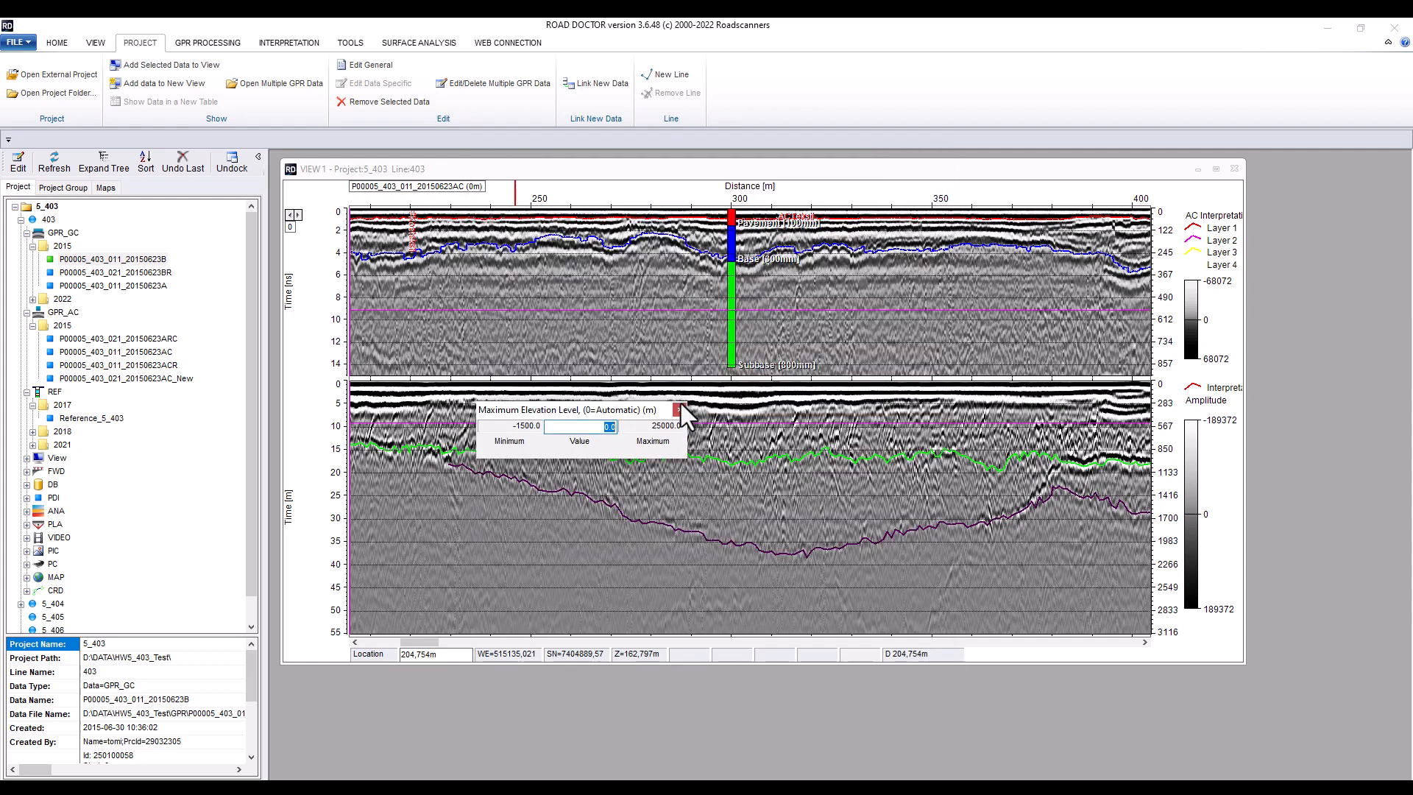
pyautogui.click(679, 409)
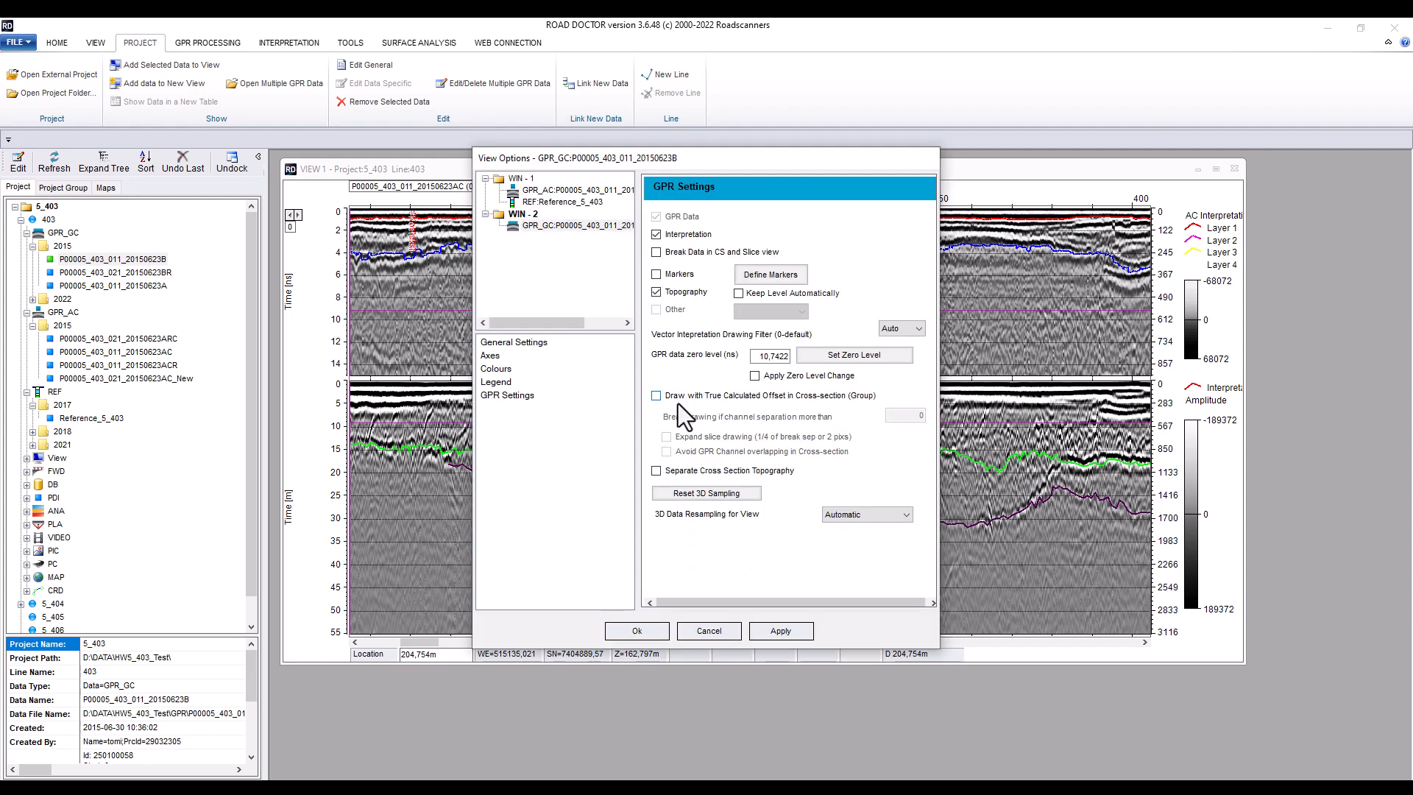
pyautogui.click(739, 293)
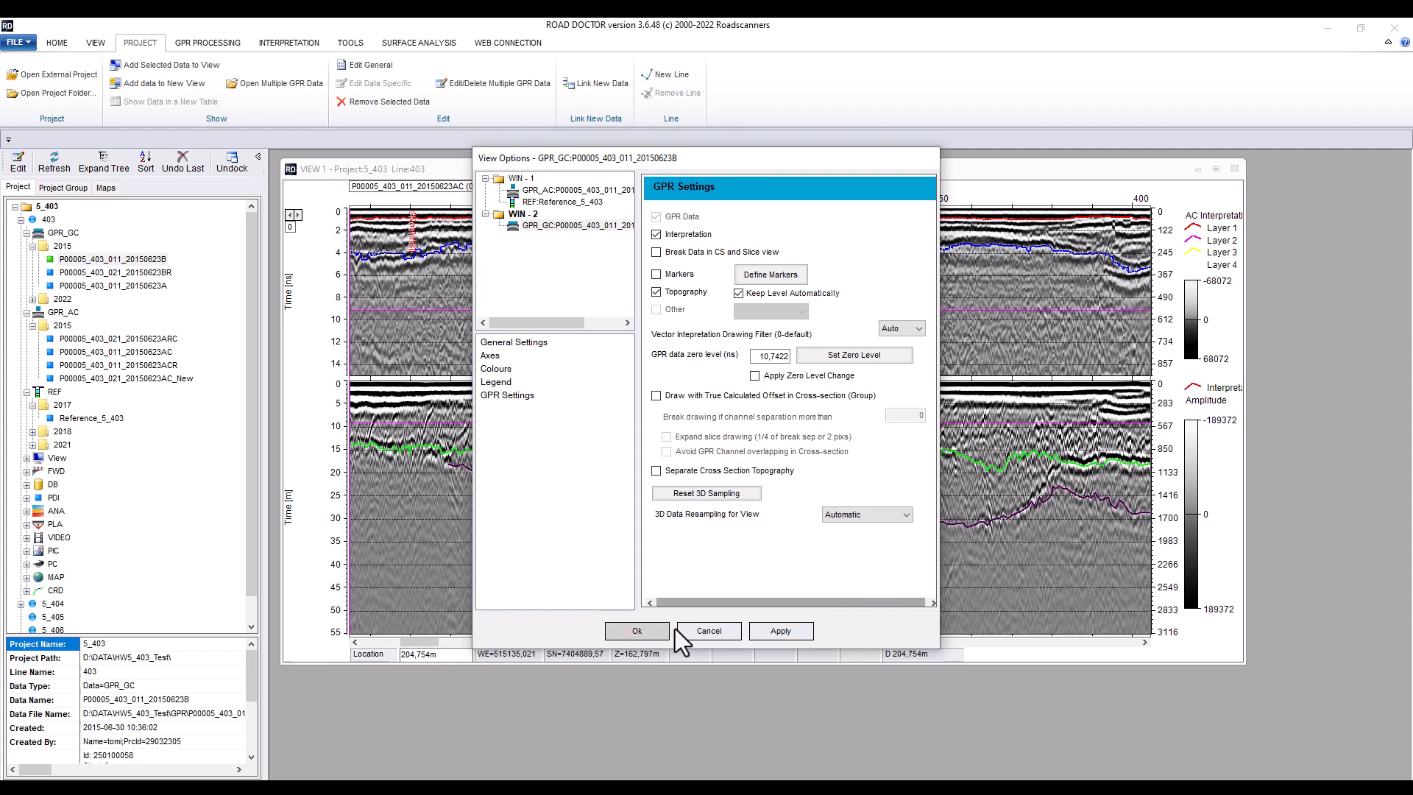
pyautogui.click(764, 629)
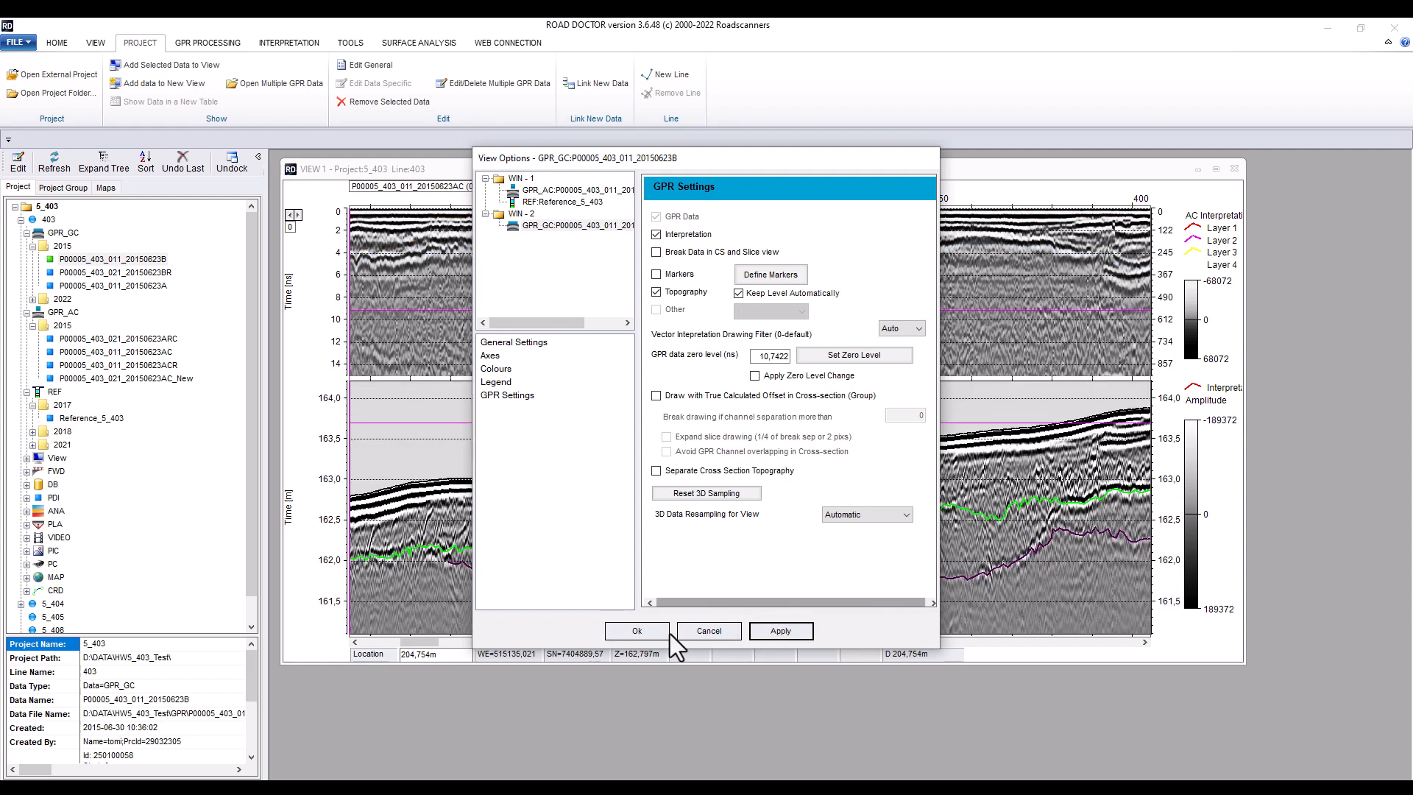
pyautogui.click(646, 633)
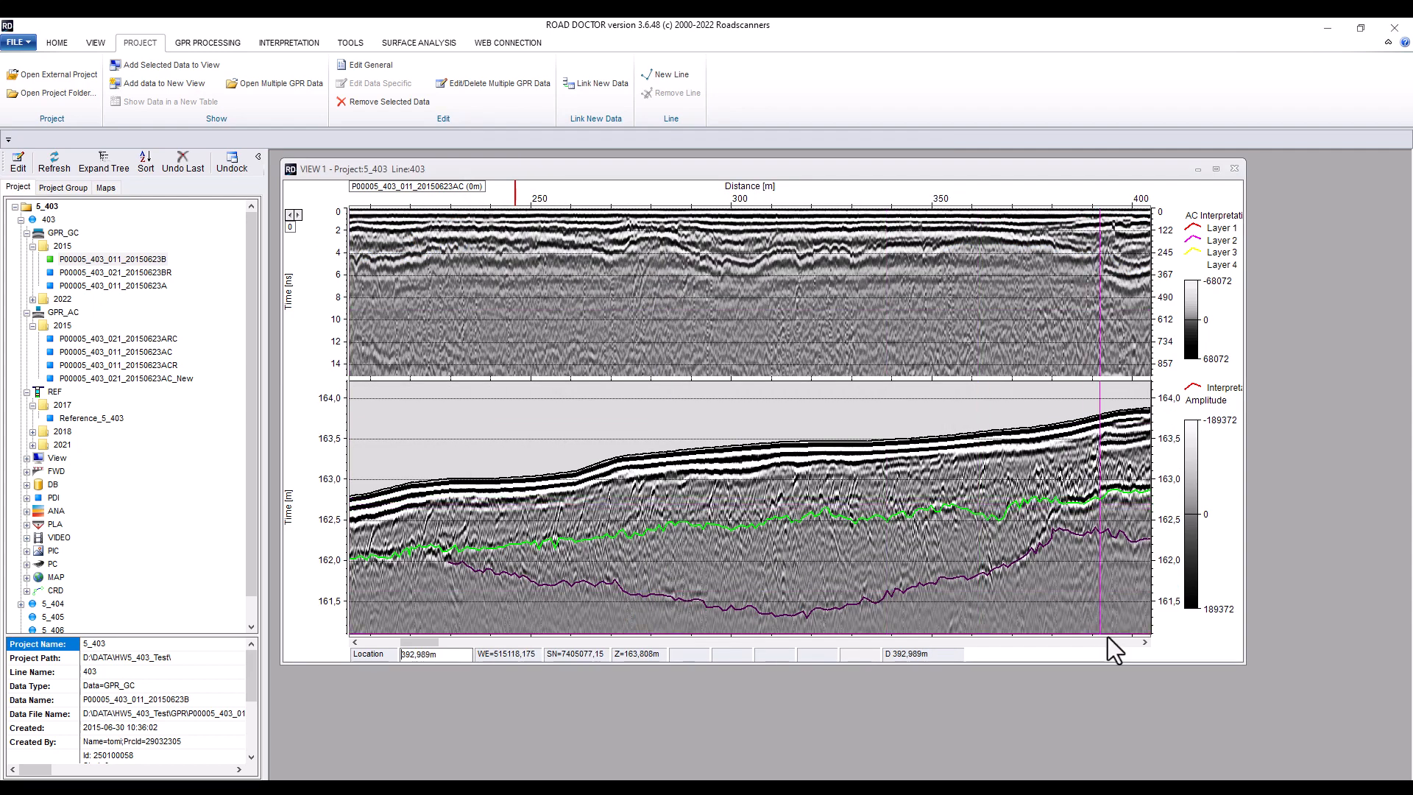
# Set the horizontal axis view length to 100 m
pyautogui.click(1144, 642)
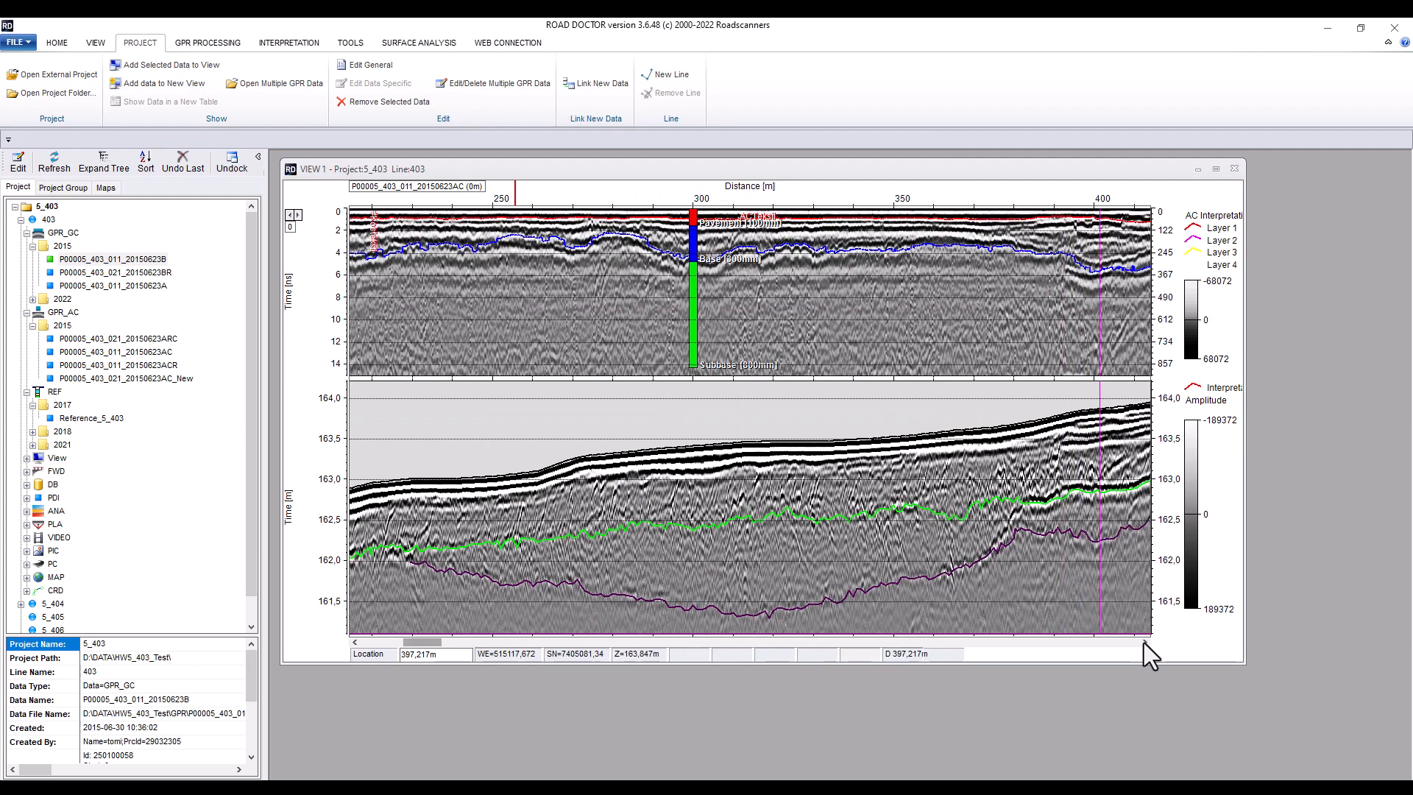
pyautogui.click(1143, 643)
pyautogui.click(1143, 642)
pyautogui.click(1143, 643)
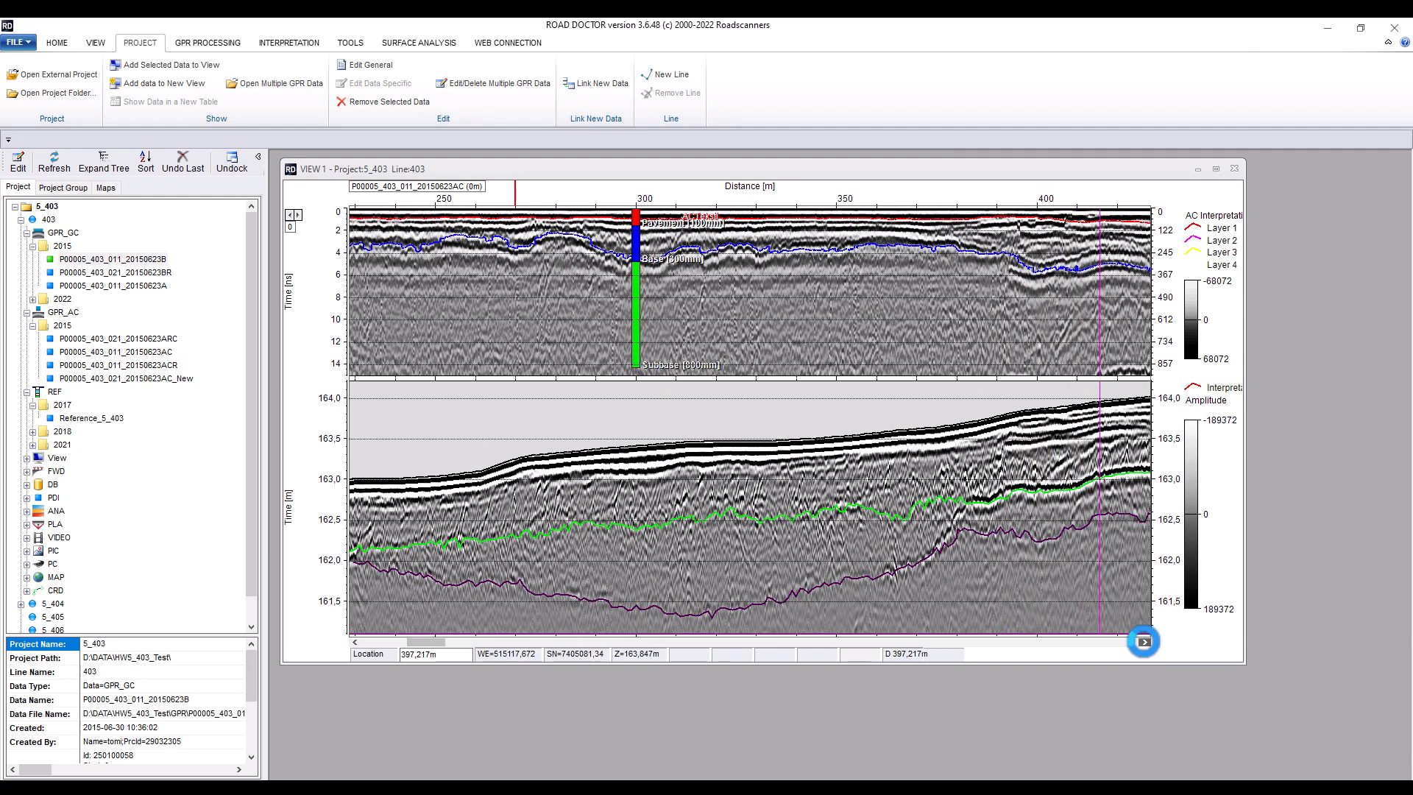
pyautogui.click(1143, 642)
pyautogui.scroll(-2, 718, 267)
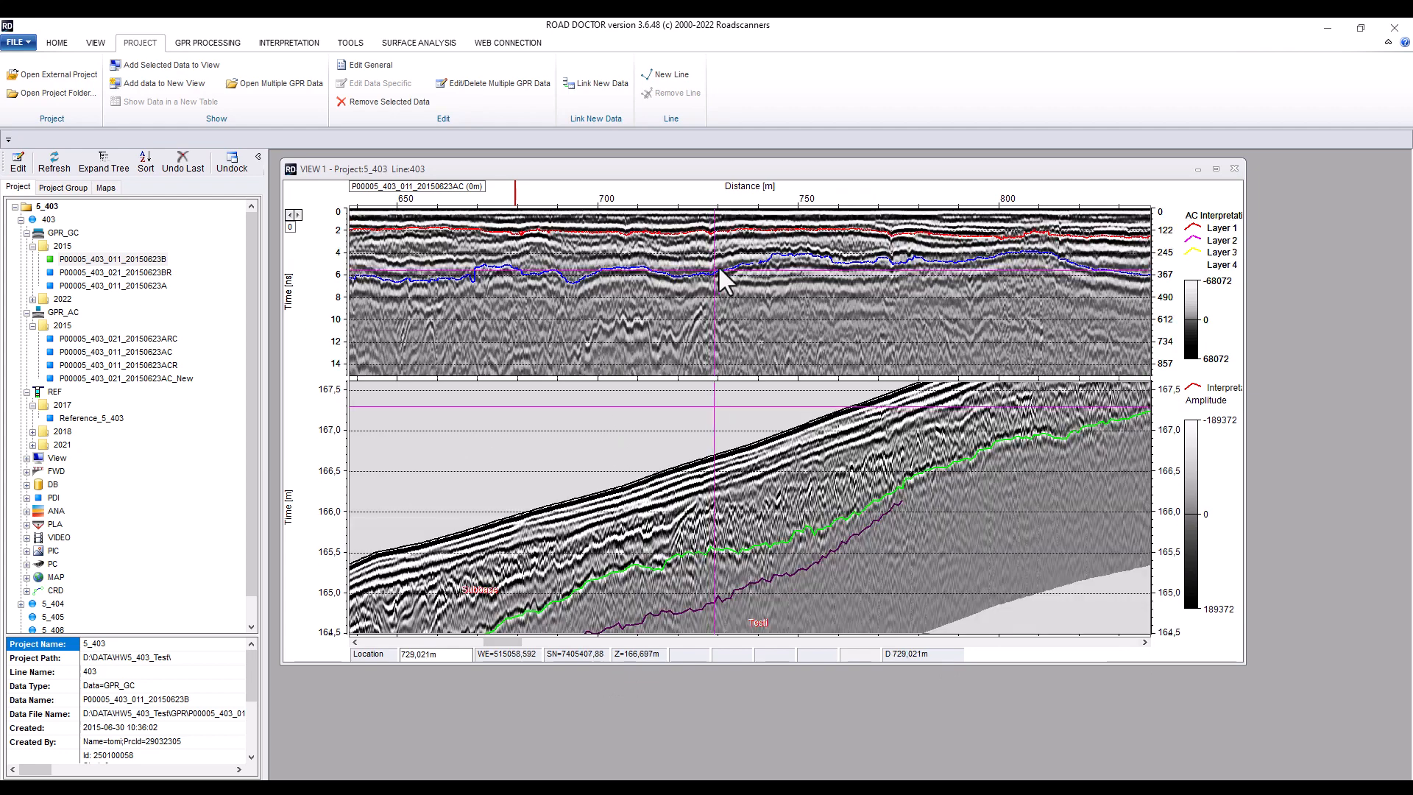
pyautogui.doubleClick(742, 188)
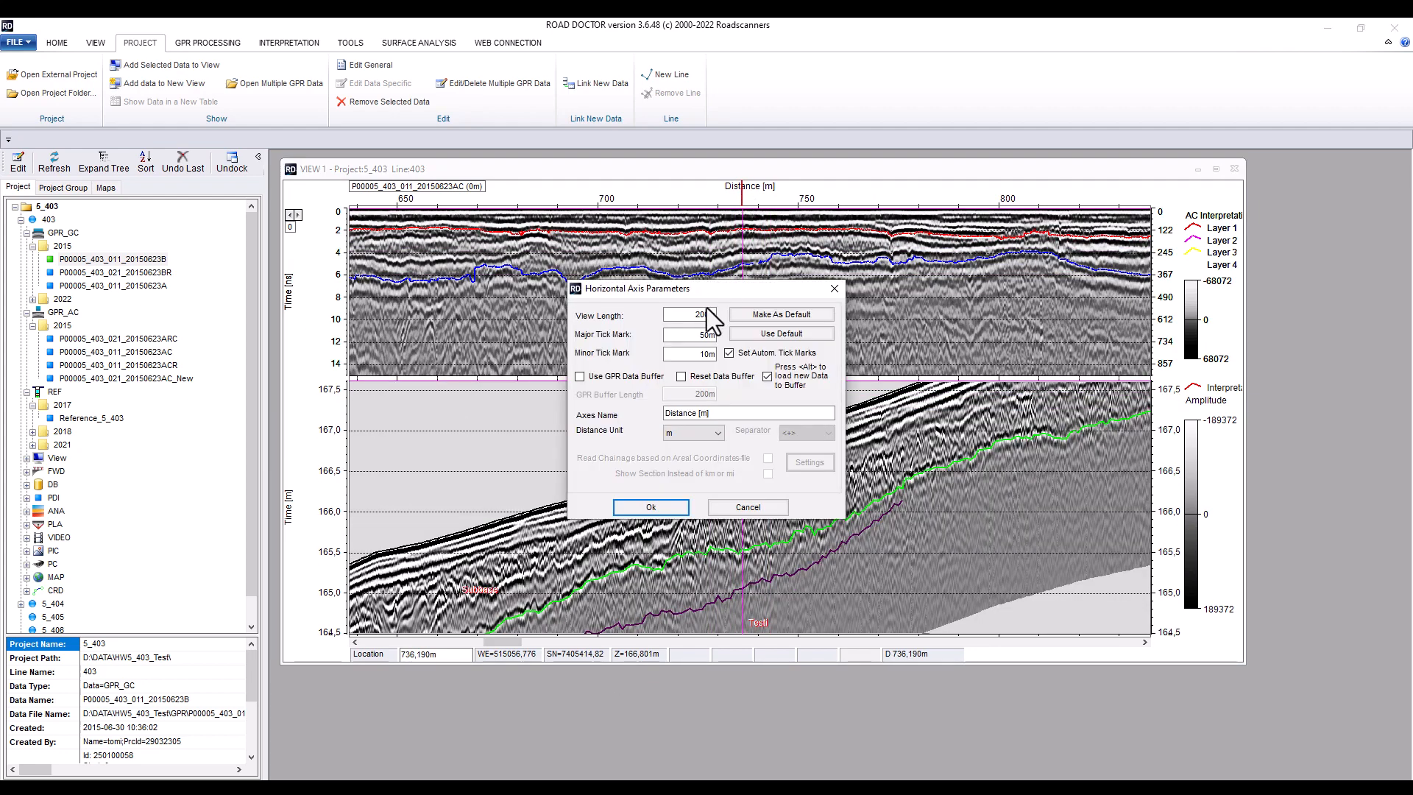
pyautogui.moveTo(701, 314); pyautogui.dragTo(693, 315)
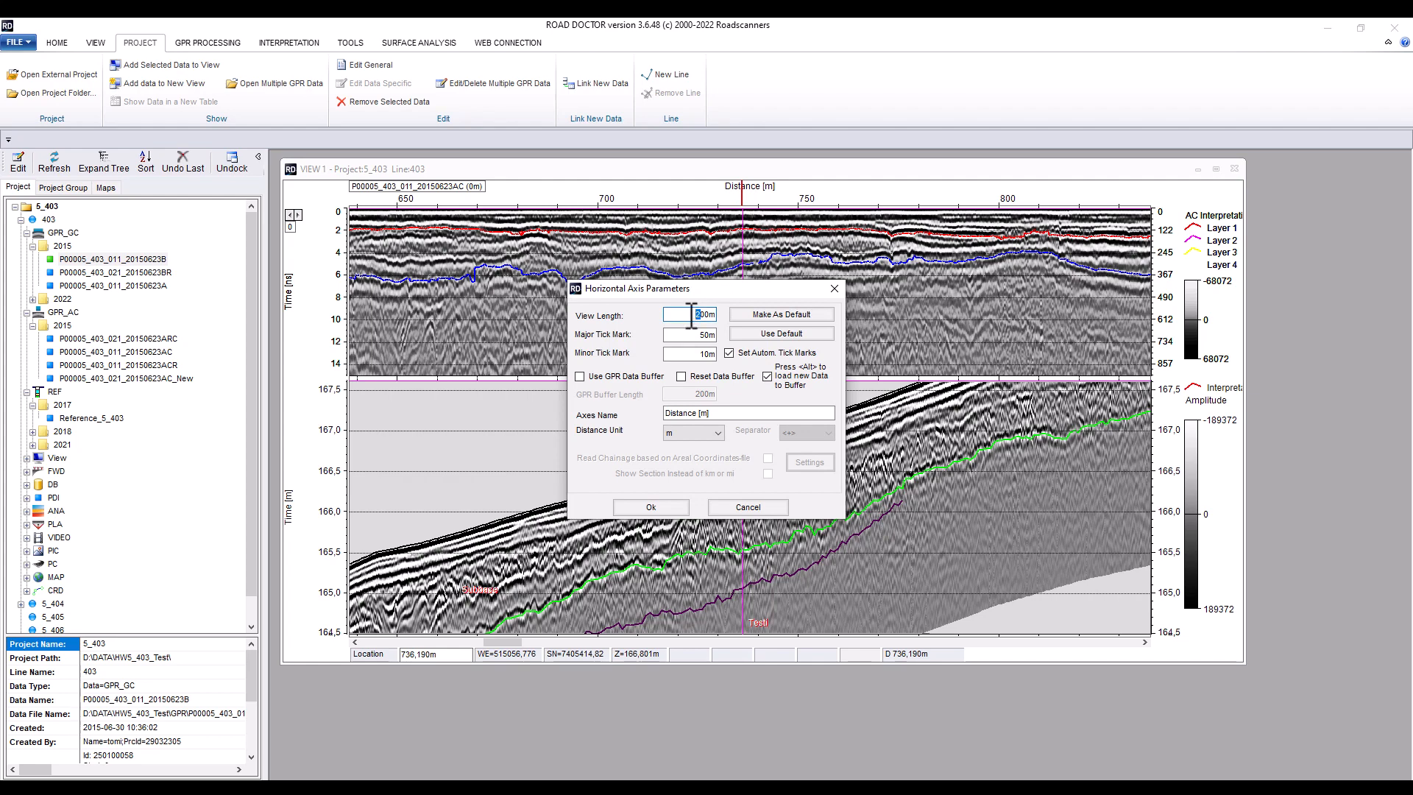
pyautogui.write('1')
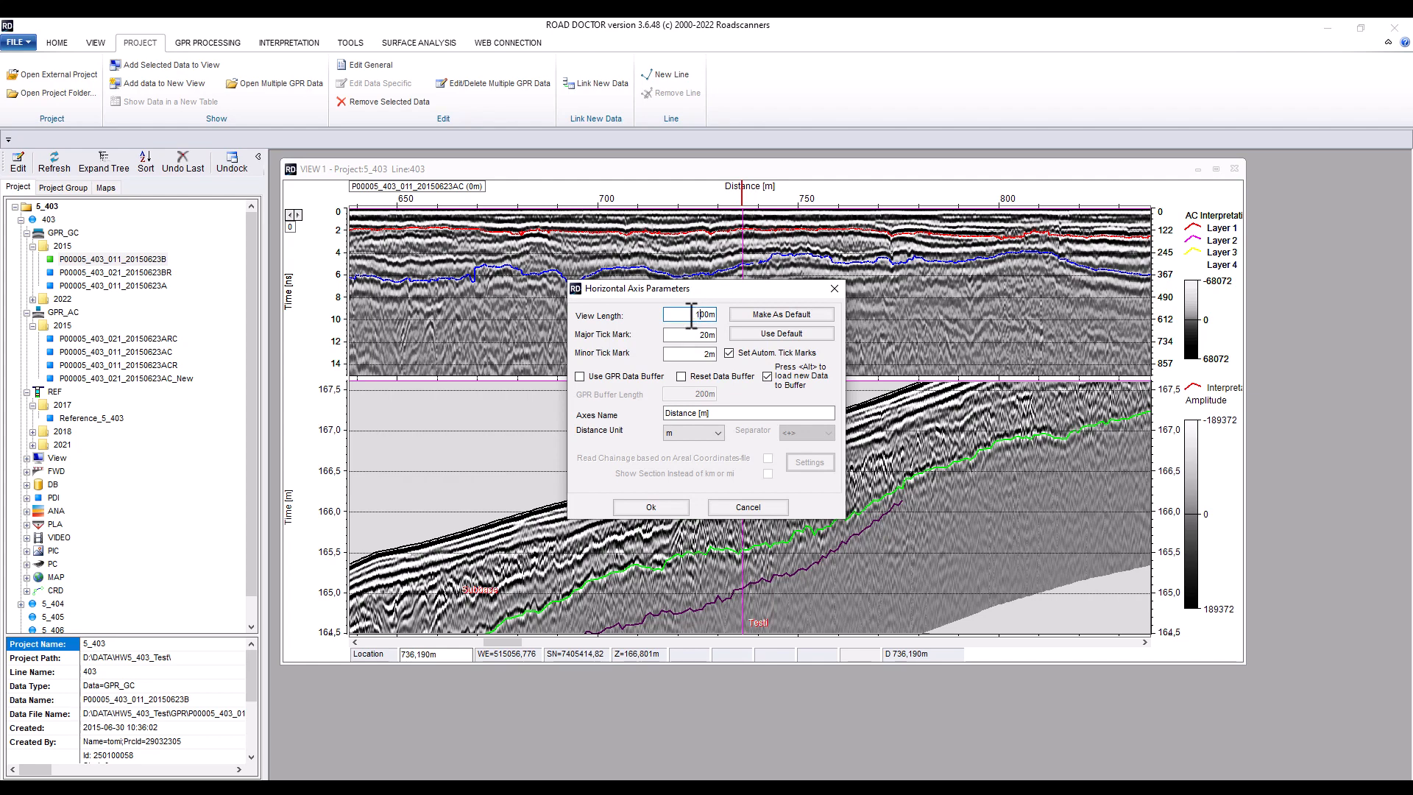
pyautogui.click(652, 507)
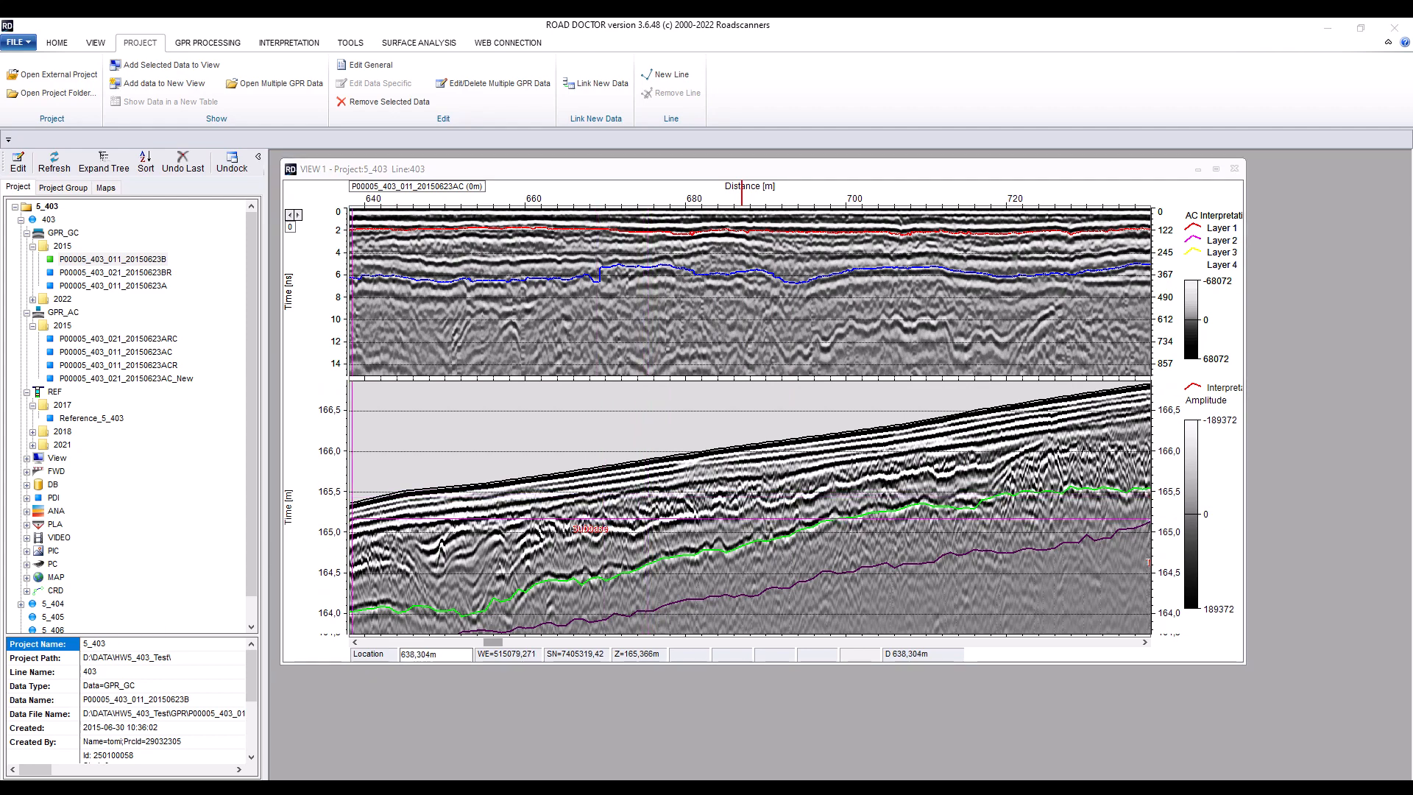
# Add P00005_403_011_20150623B as an interpretation-only depth pane with its GPR data turned off
pyautogui.doubleClick(117, 259)
pyautogui.click(524, 258)
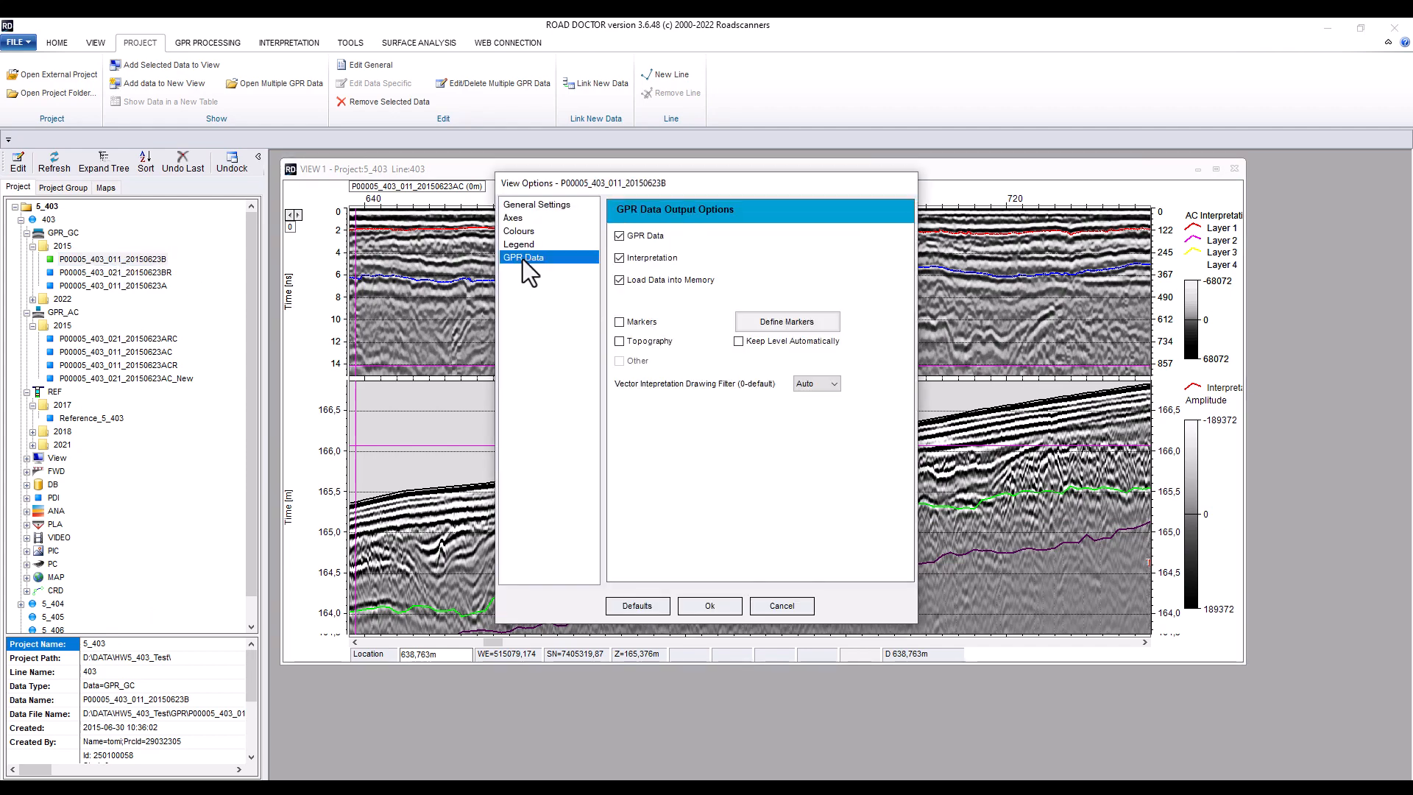
pyautogui.click(622, 237)
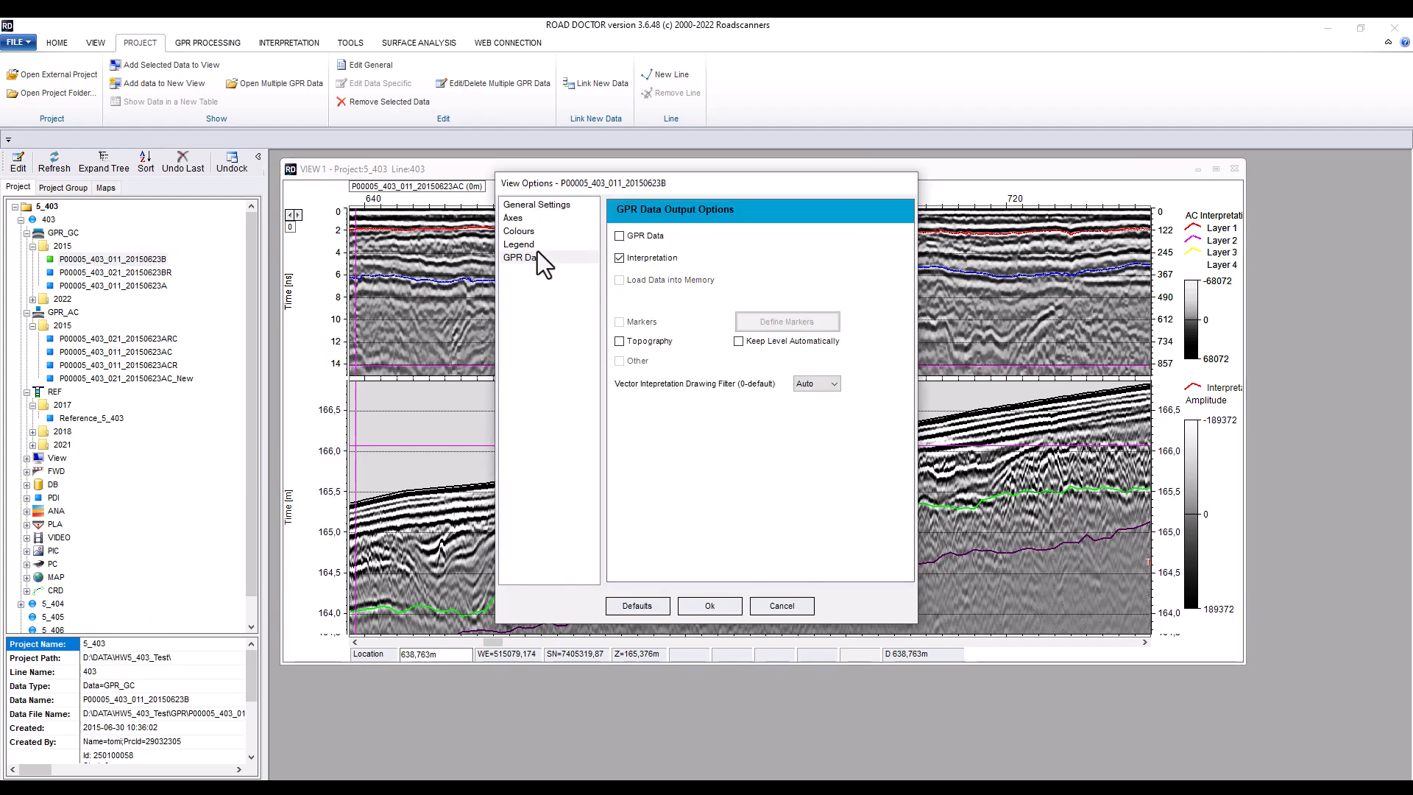
pyautogui.click(515, 220)
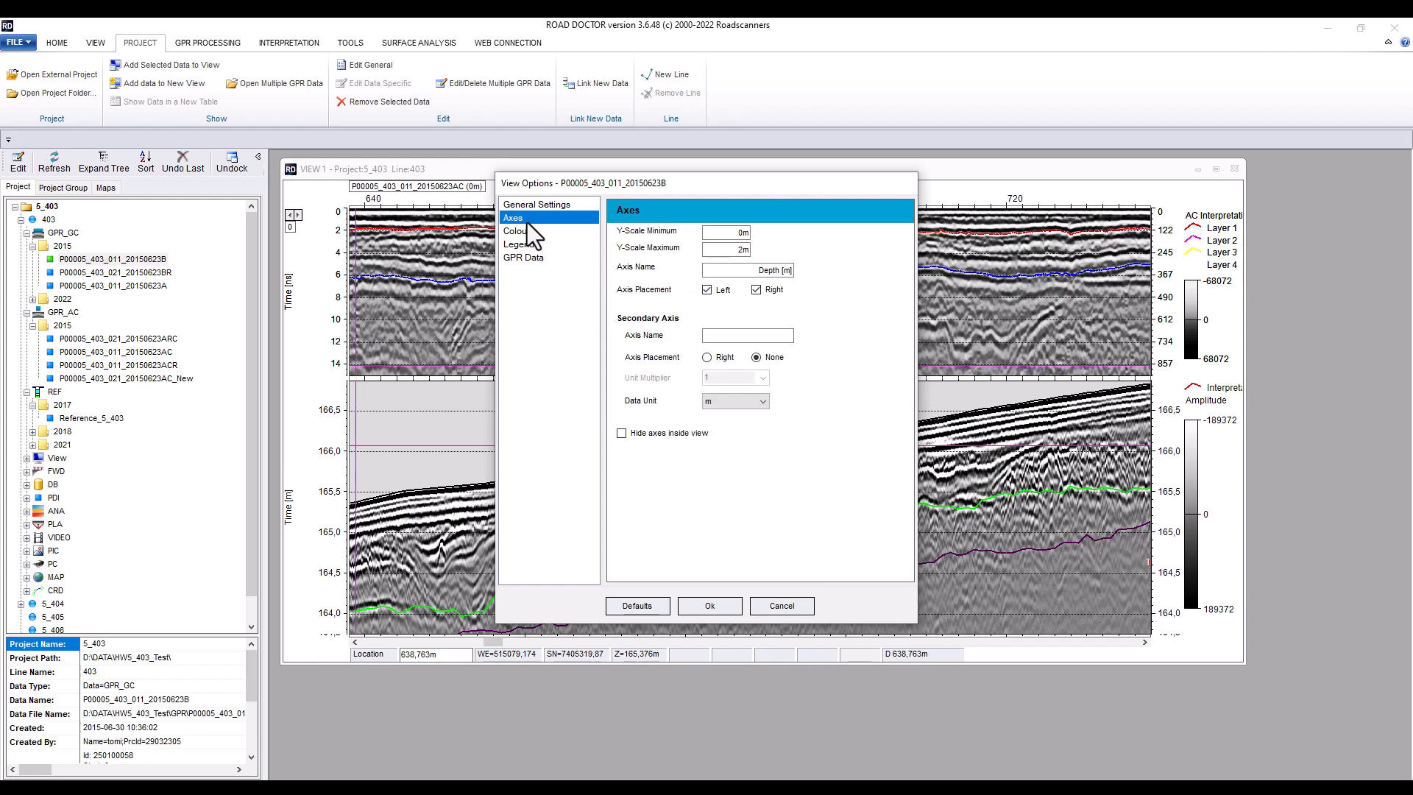
pyautogui.click(710, 606)
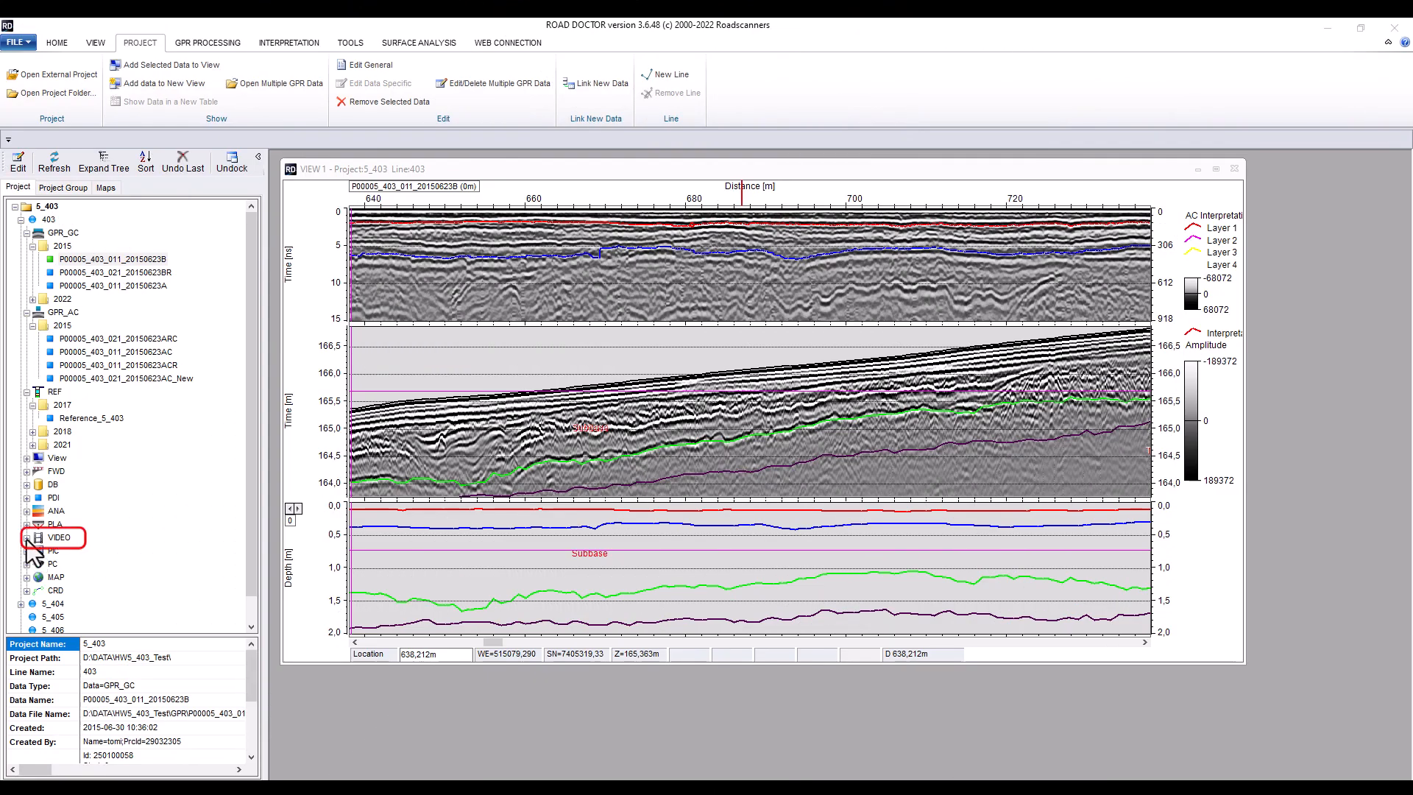
# Show video 00005_403_011__Tie_20150623 from the 2015 VIDEO folder alongside the other data and widen its pane
pyautogui.click(26, 538)
pyautogui.click(34, 551)
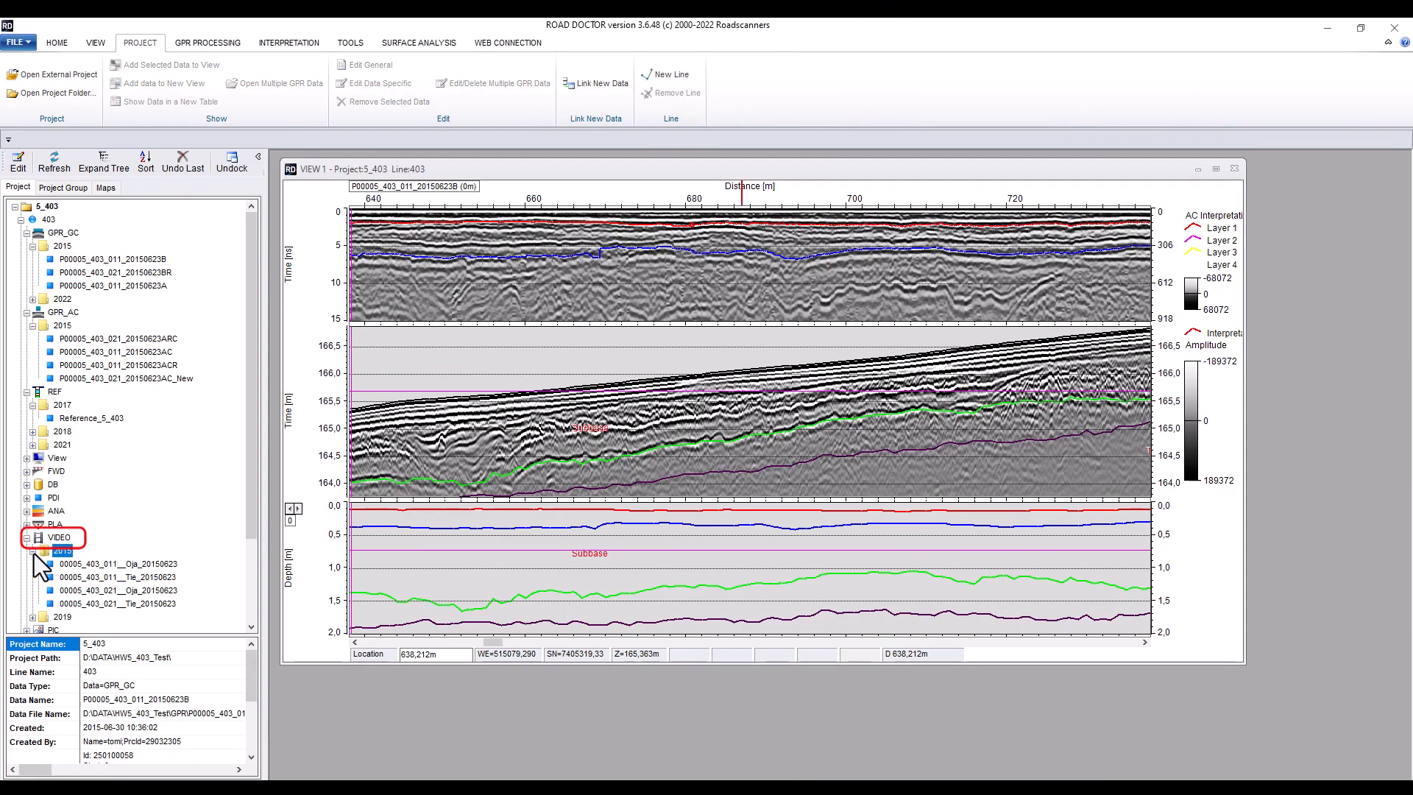
pyautogui.doubleClick(132, 579)
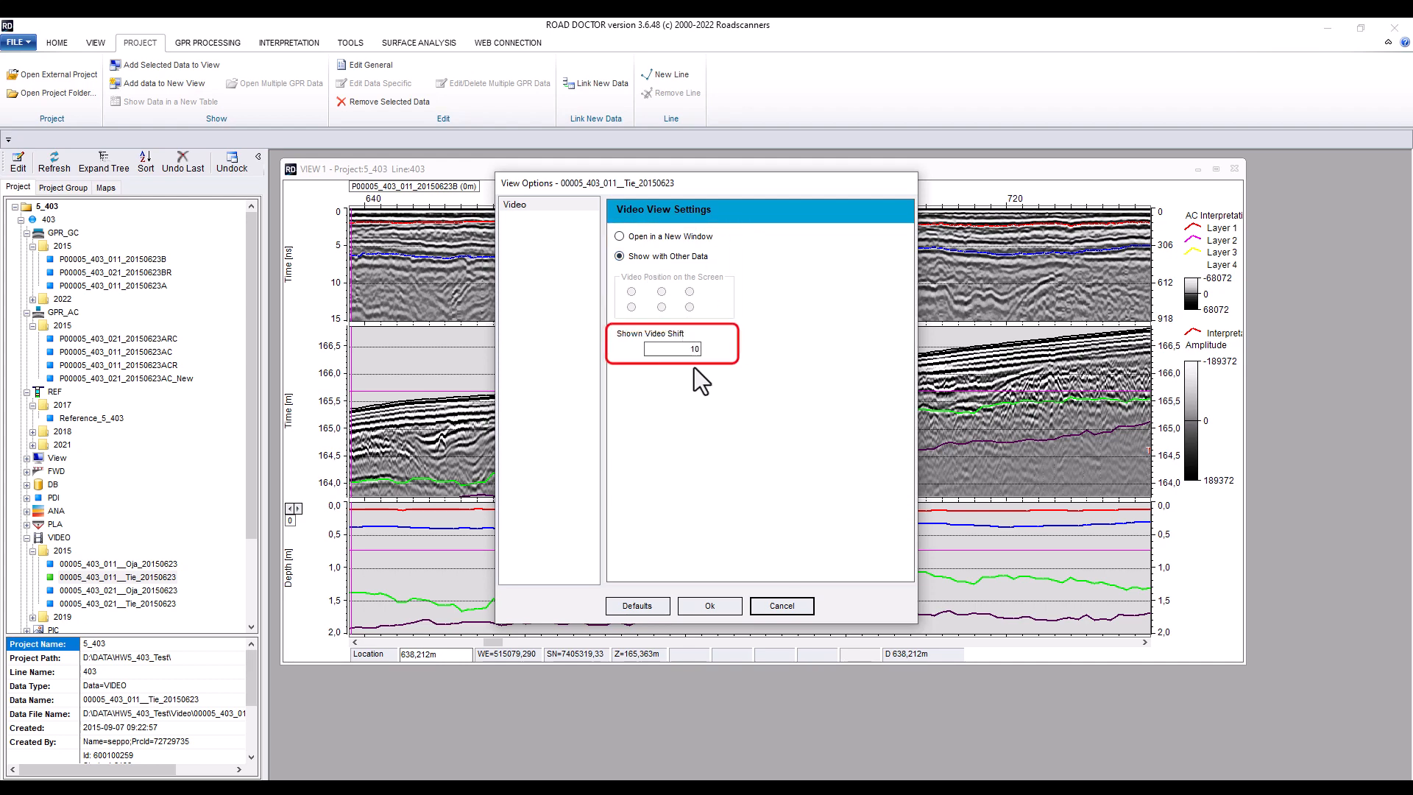
pyautogui.click(703, 605)
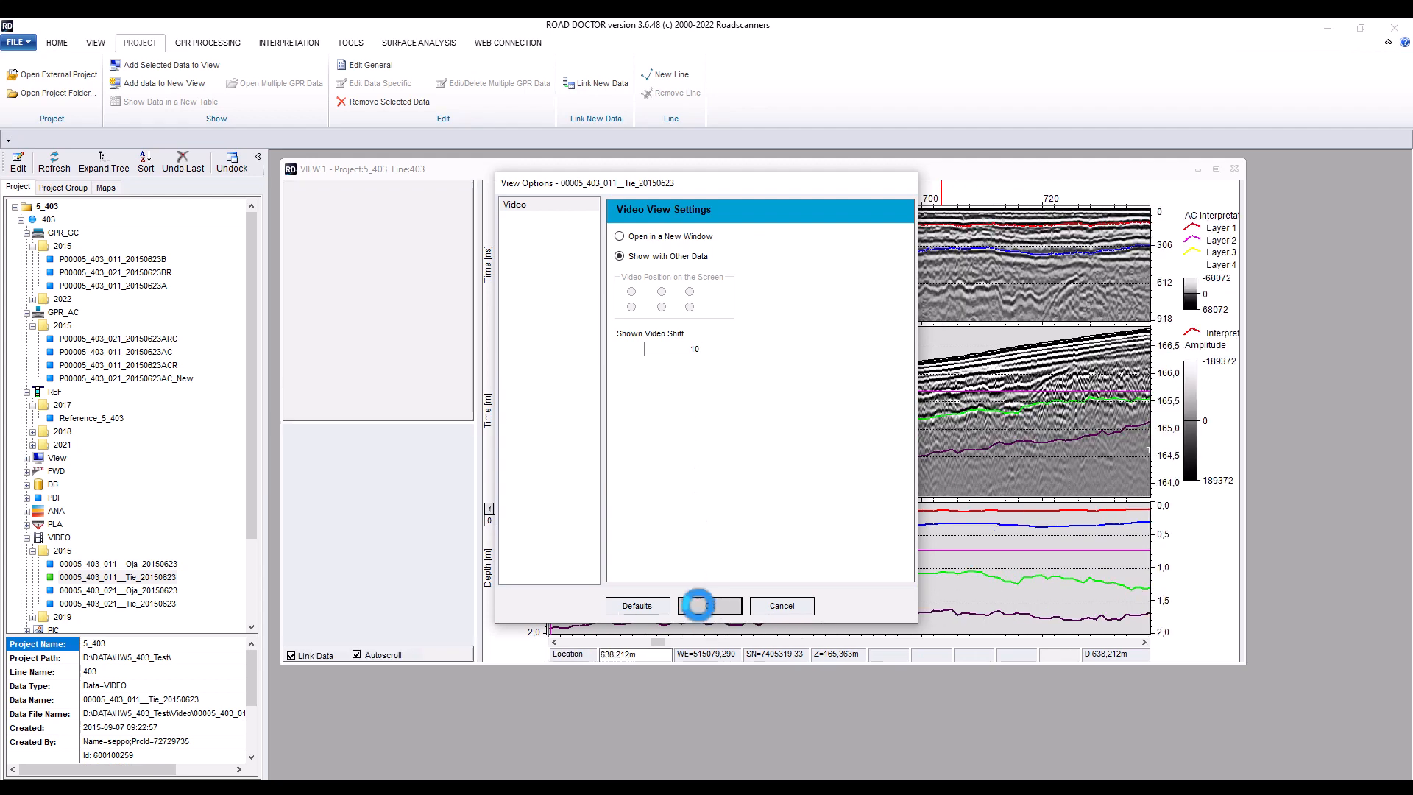
pyautogui.moveTo(474, 358); pyautogui.dragTo(542, 362)
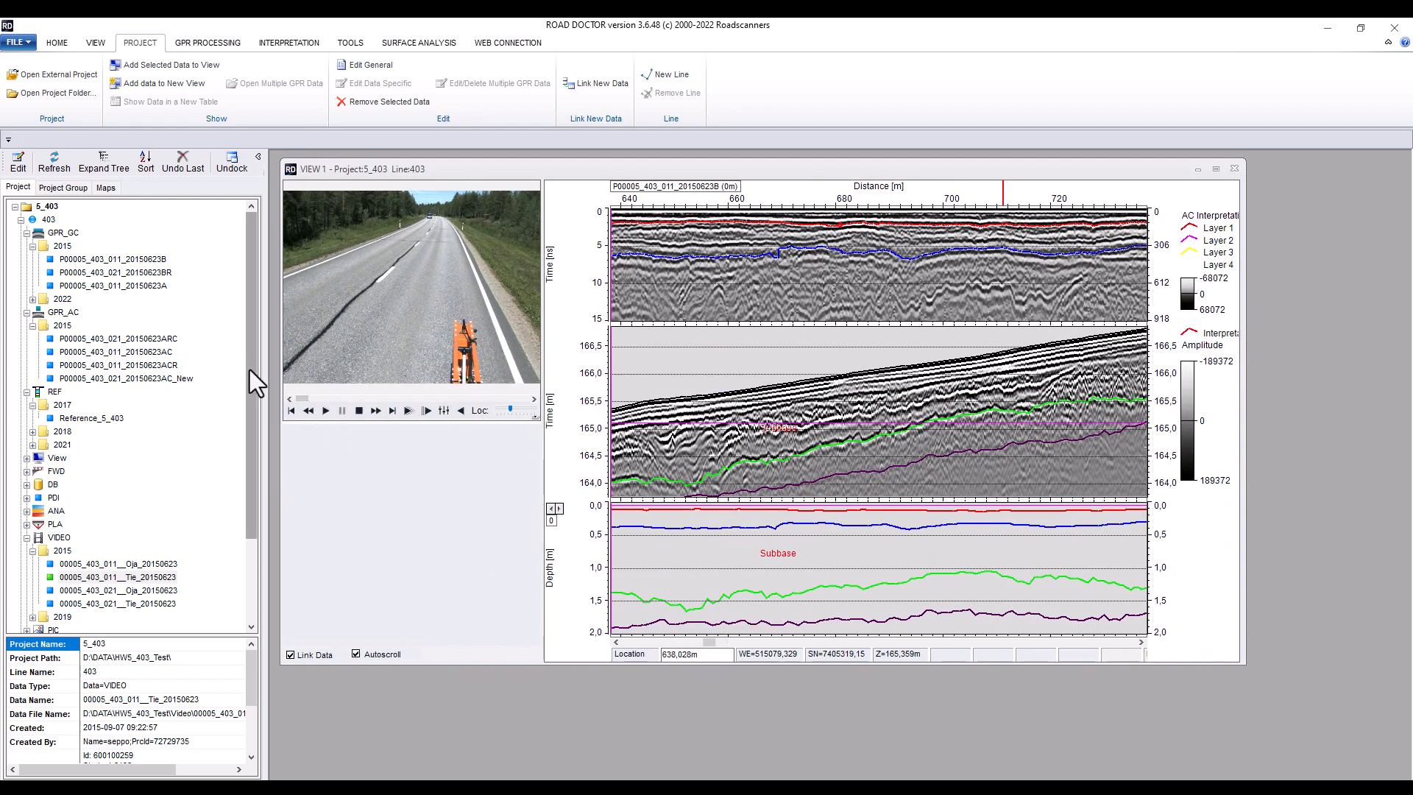
pyautogui.moveTo(250, 369); pyautogui.dragTo(248, 444)
# Show the TestMerge_Orto map from the 2021 MAP folder alongside the other data with a chainage distance of 200
pyautogui.doubleClick(44, 551)
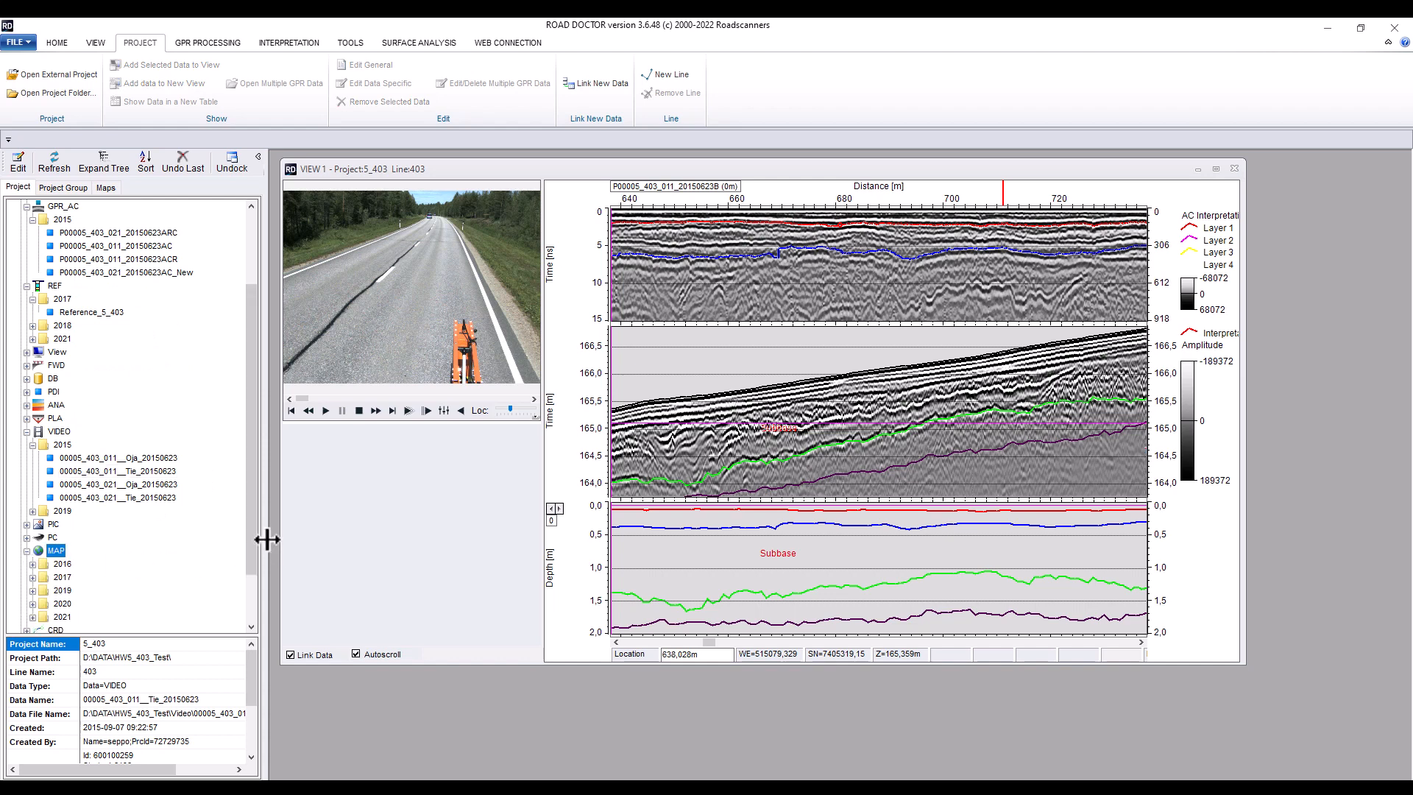
pyautogui.moveTo(253, 554); pyautogui.dragTo(253, 600)
pyautogui.click(33, 551)
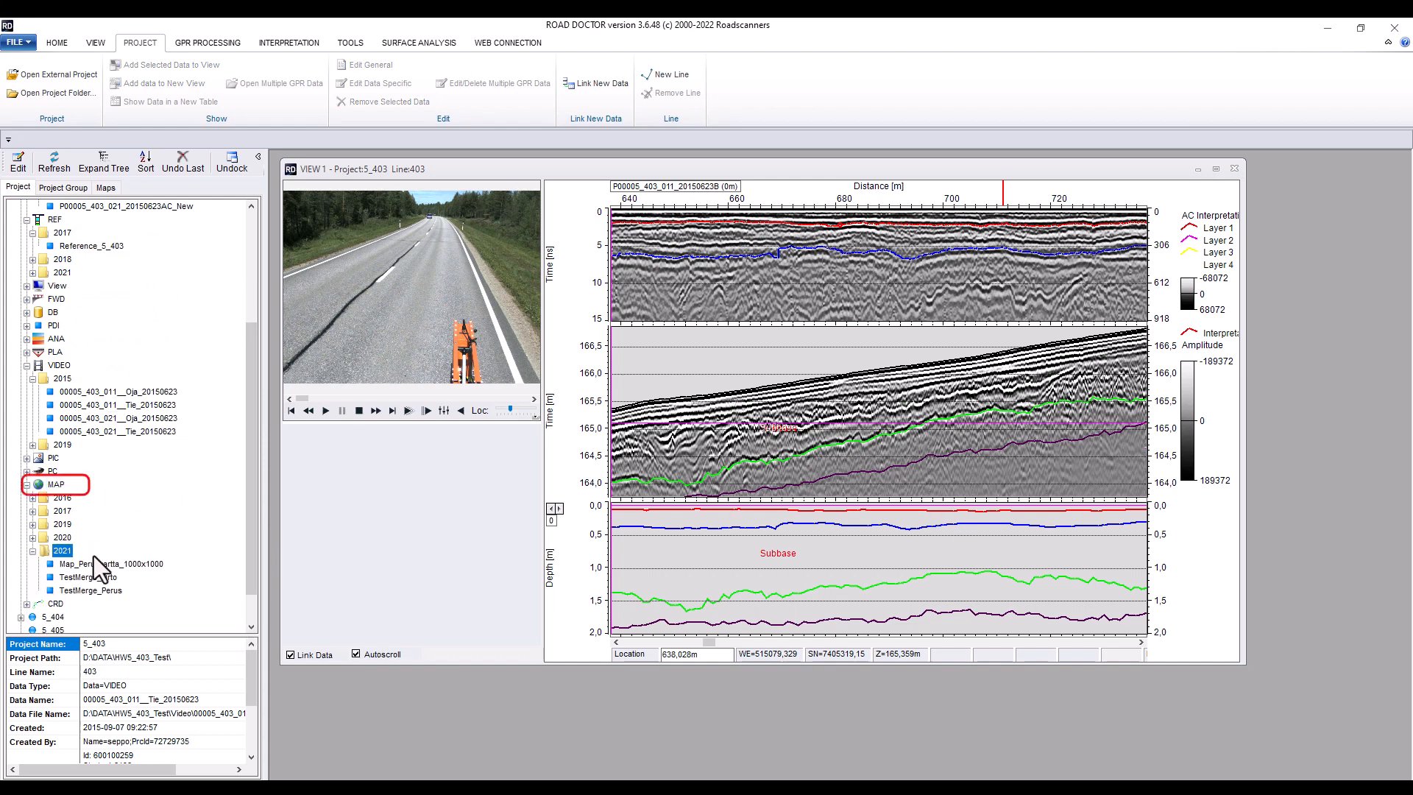
pyautogui.doubleClick(97, 580)
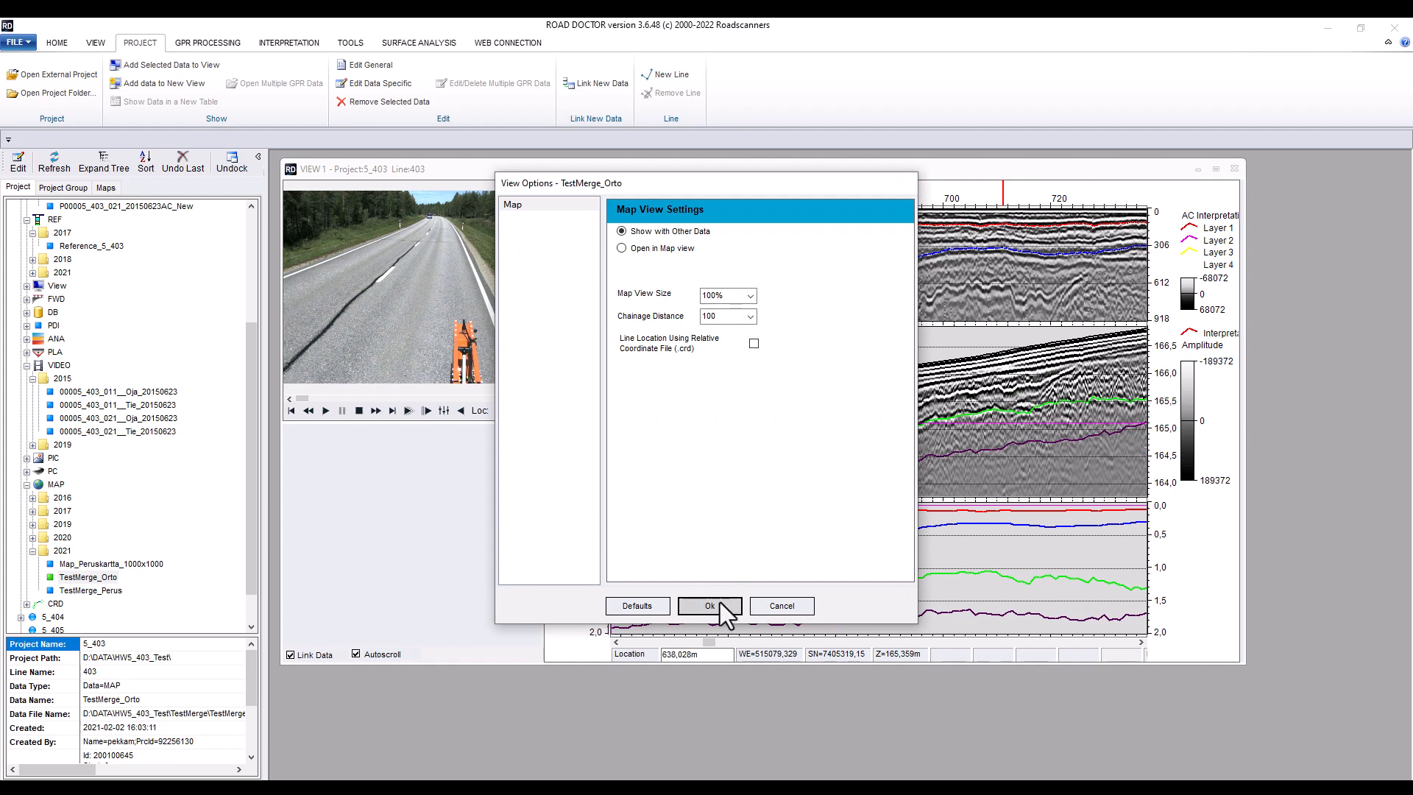
pyautogui.click(750, 317)
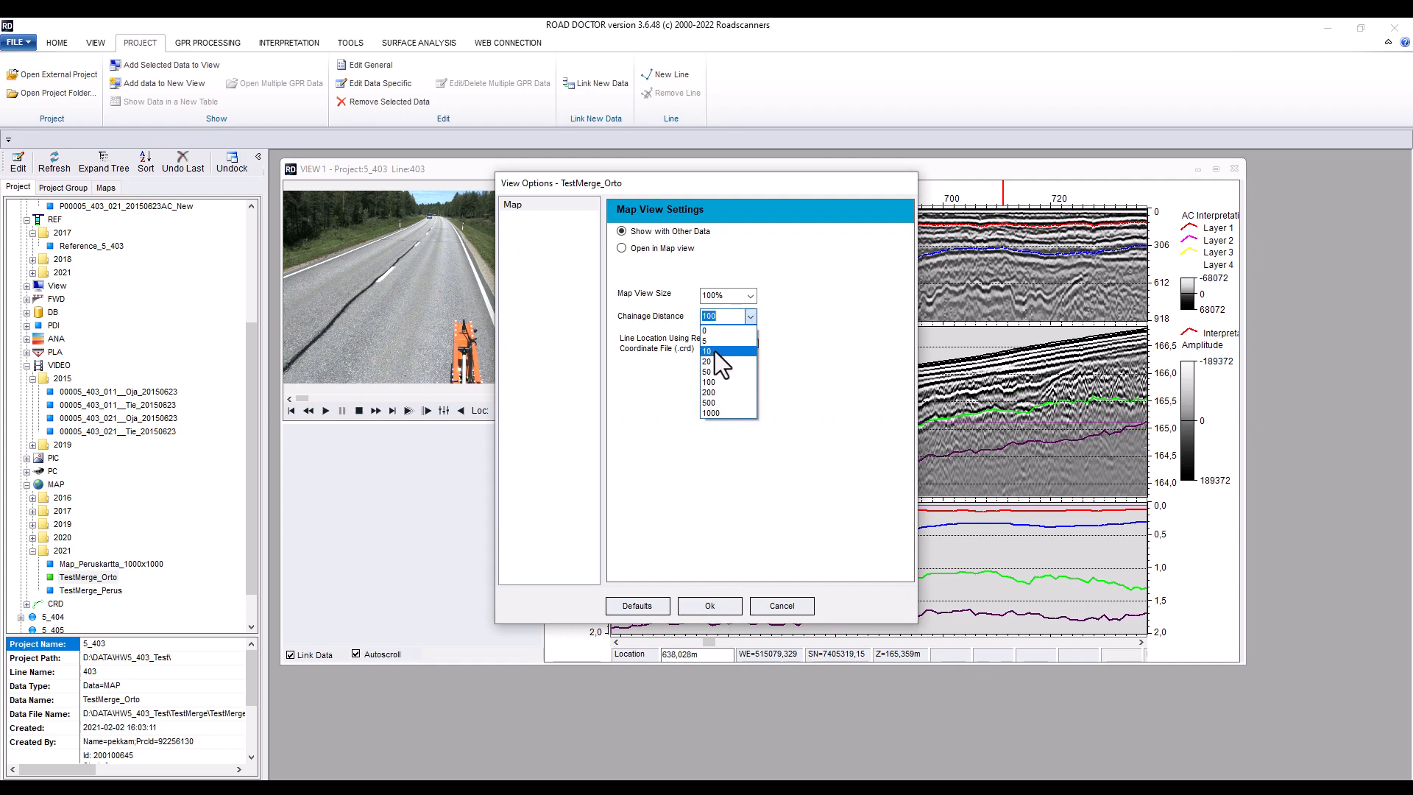
pyautogui.click(709, 392)
pyautogui.click(709, 605)
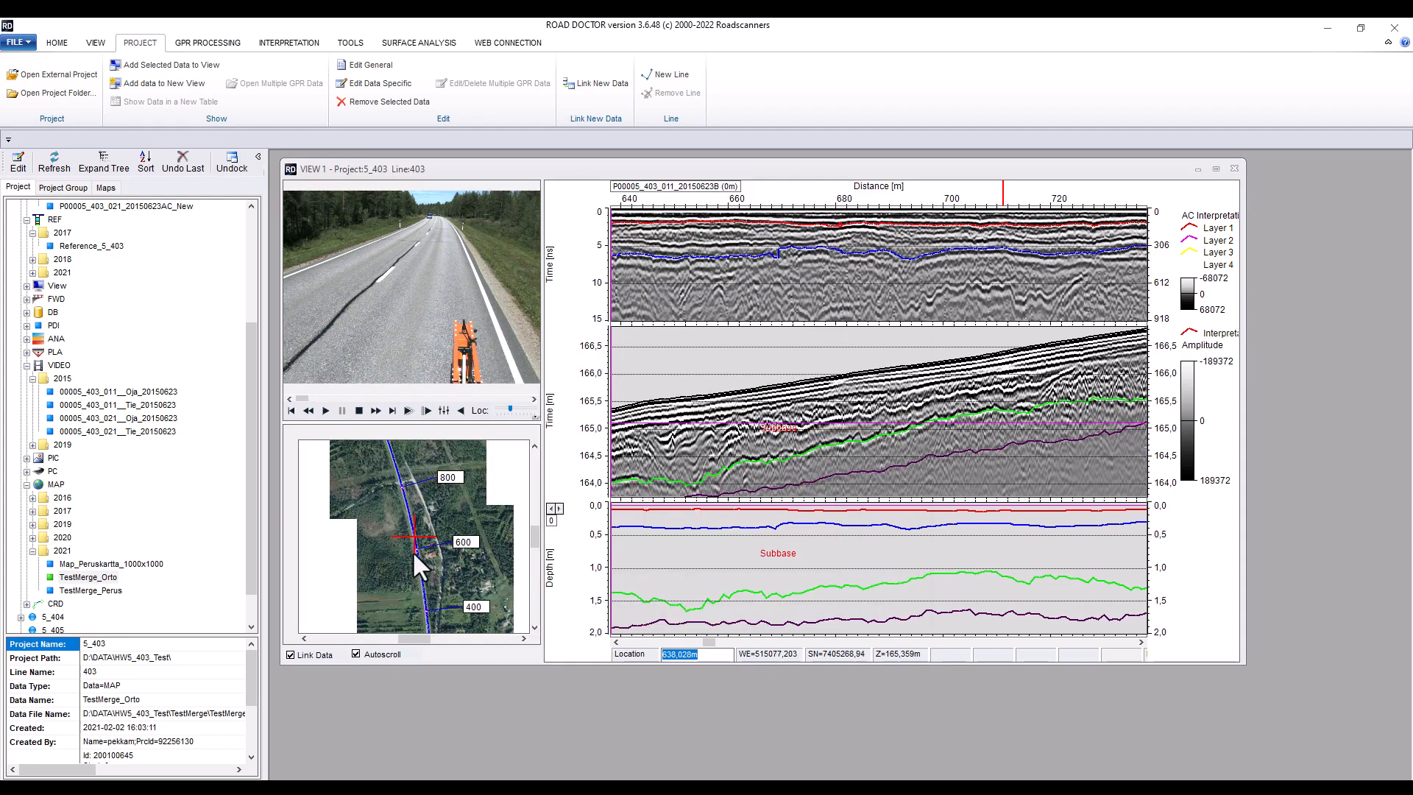
pyautogui.scroll(5, 414, 552)
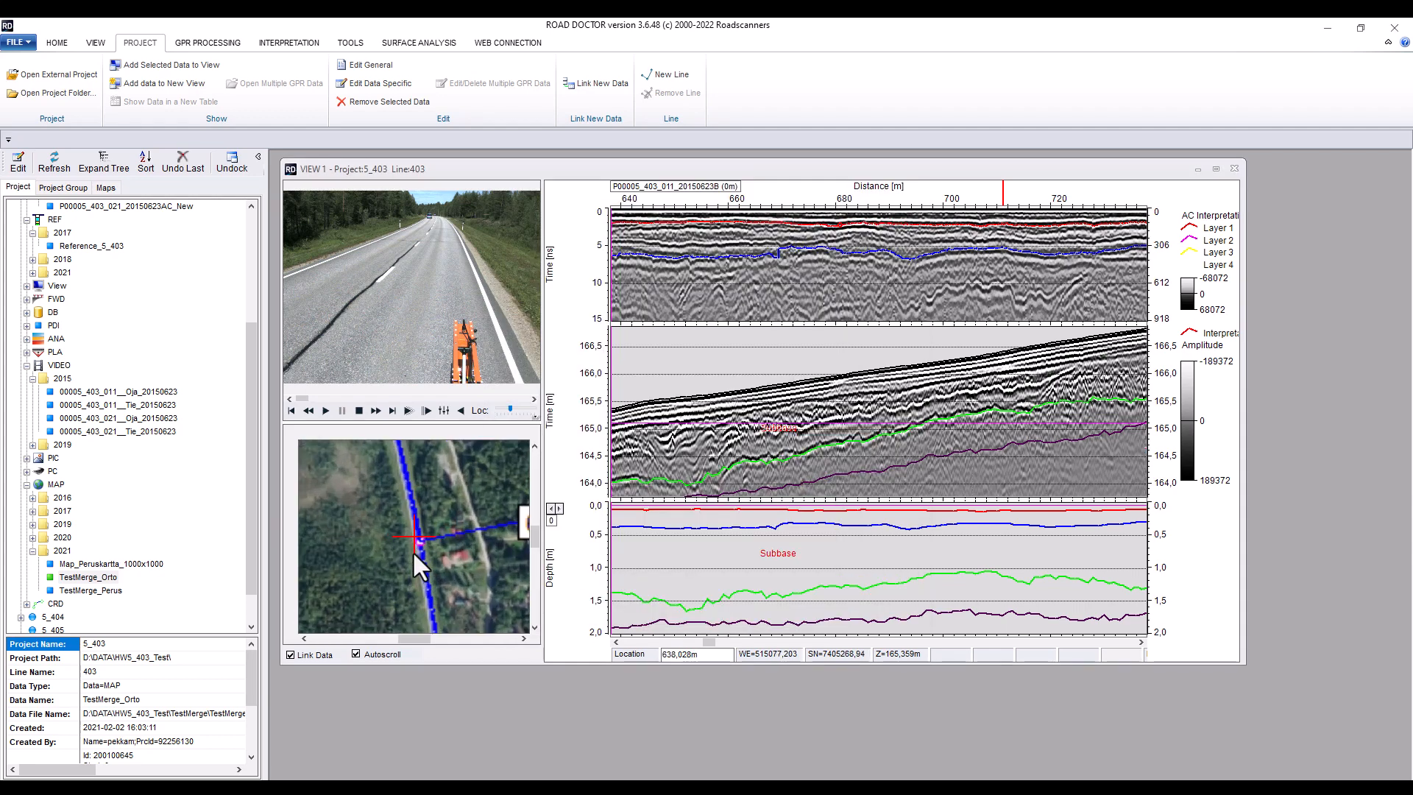
pyautogui.scroll(3, 412, 550)
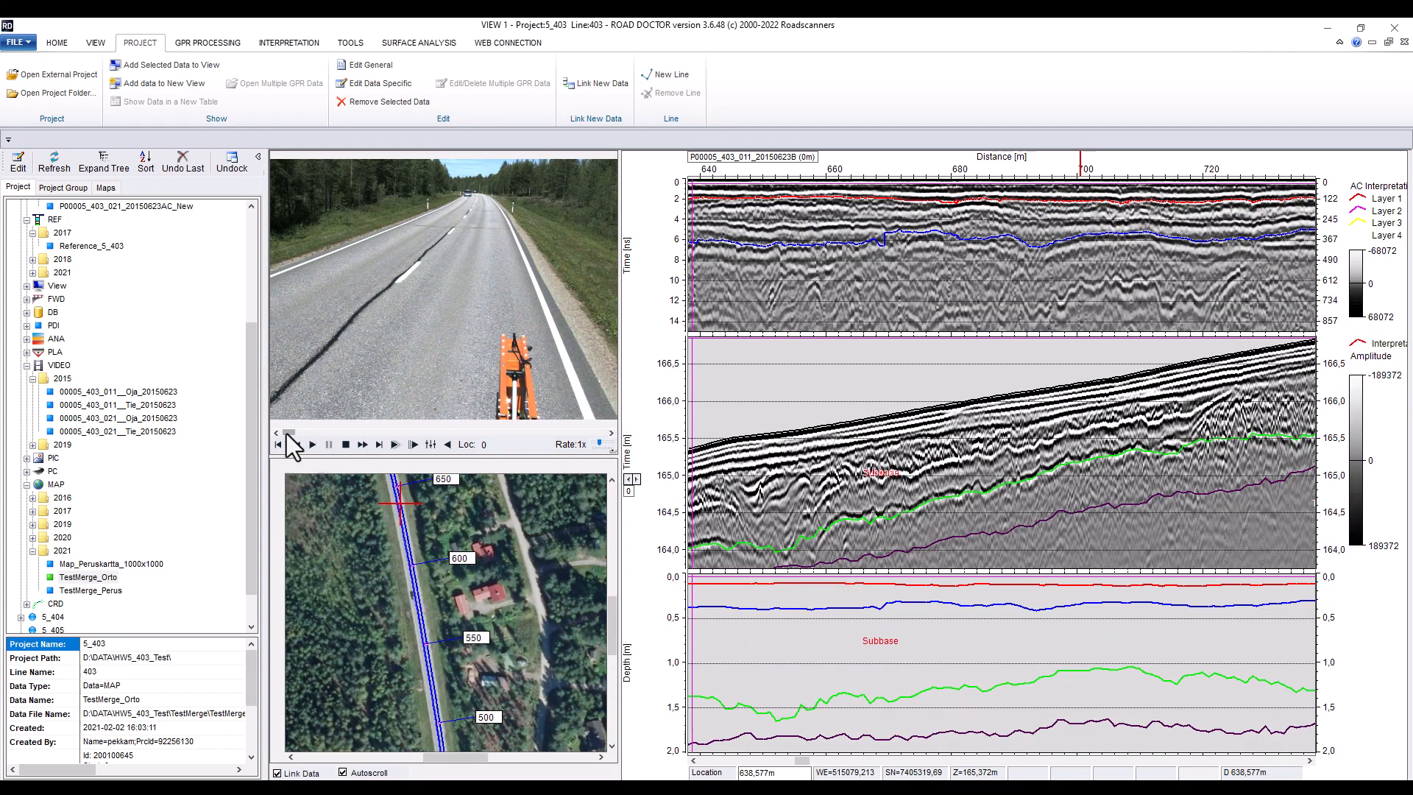
# Add FWD dataset 5_403 from the 2015 folder as a Surface Modulus surface map with a deflection curve width of 40
pyautogui.moveTo(288, 434); pyautogui.dragTo(352, 440)
pyautogui.click(371, 489)
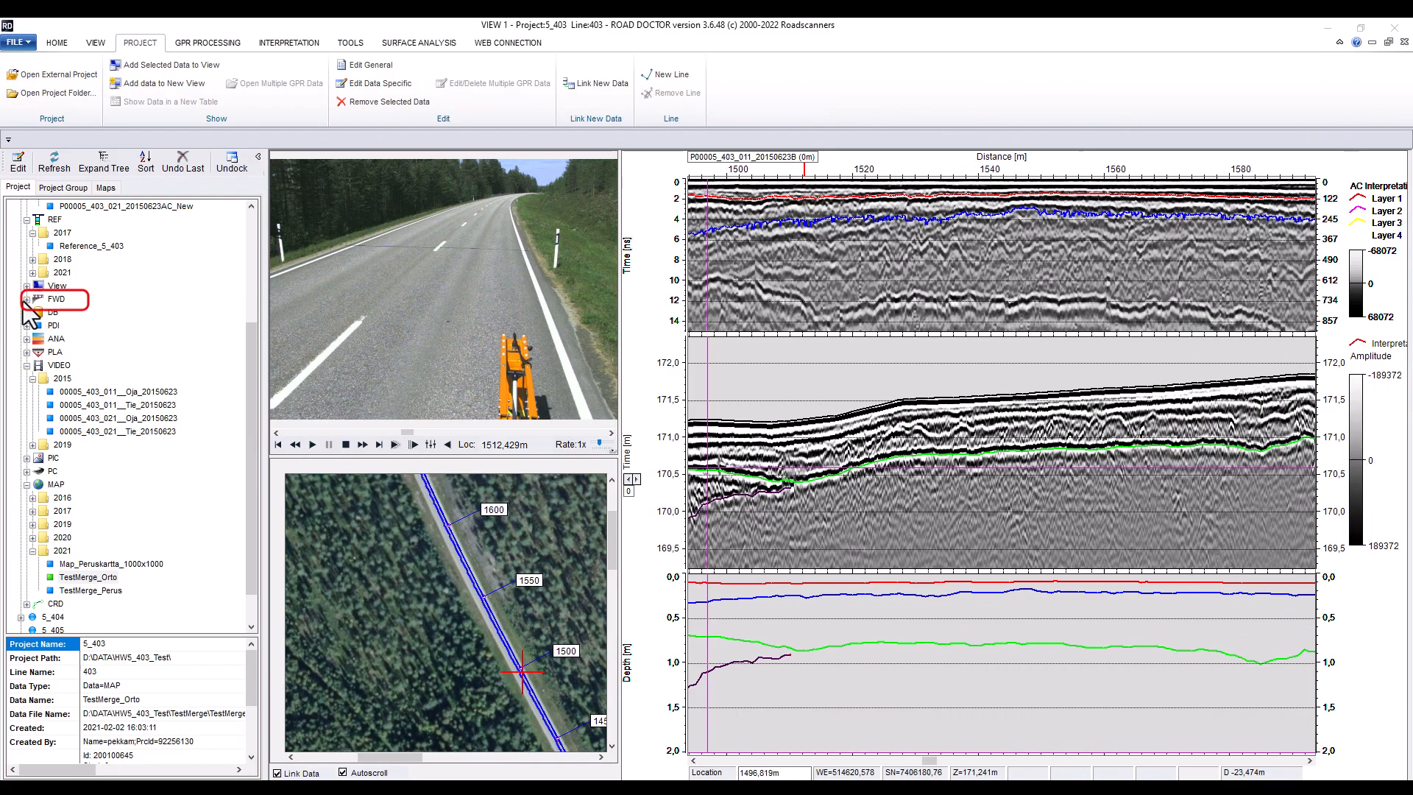
pyautogui.doubleClick(29, 301)
pyautogui.click(32, 312)
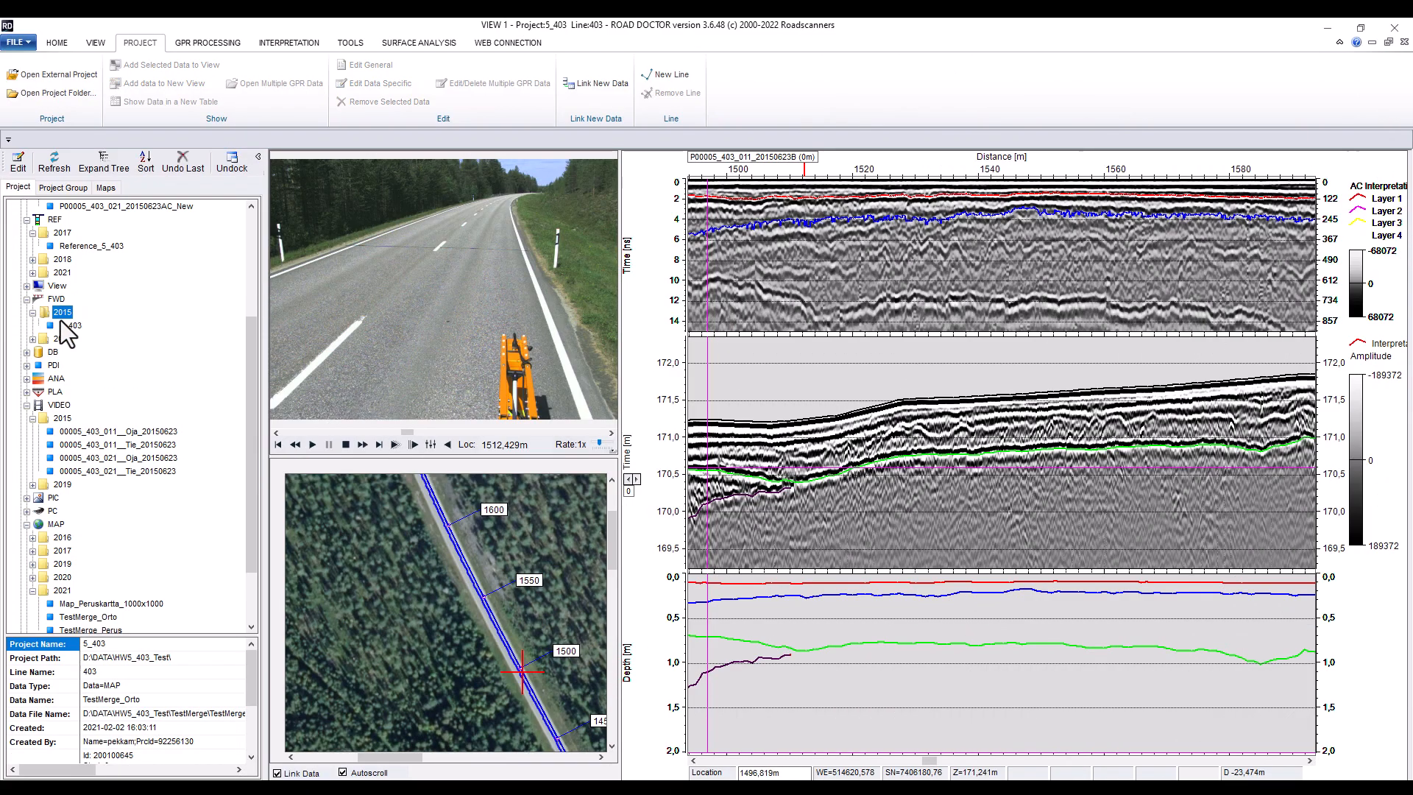
pyautogui.doubleClick(72, 326)
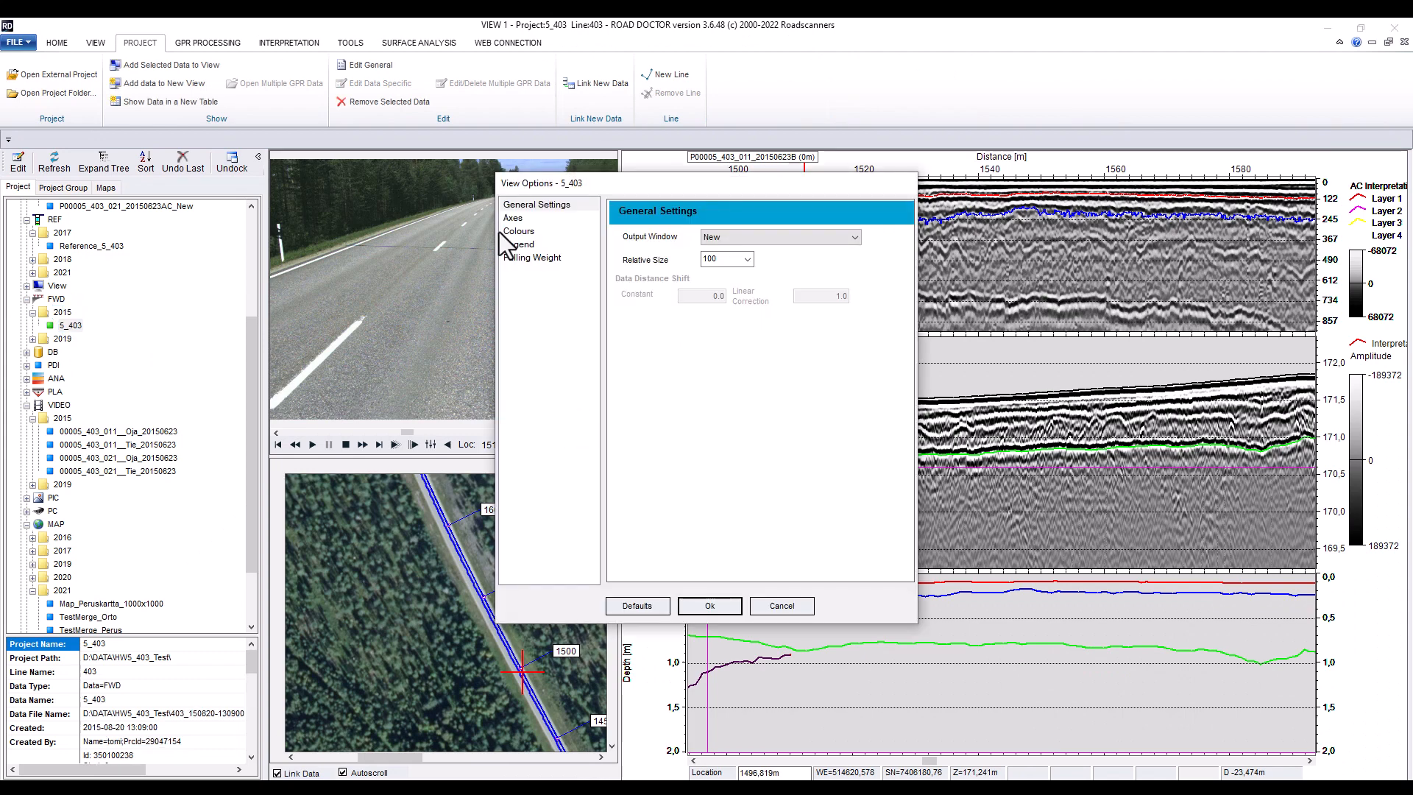
pyautogui.click(518, 259)
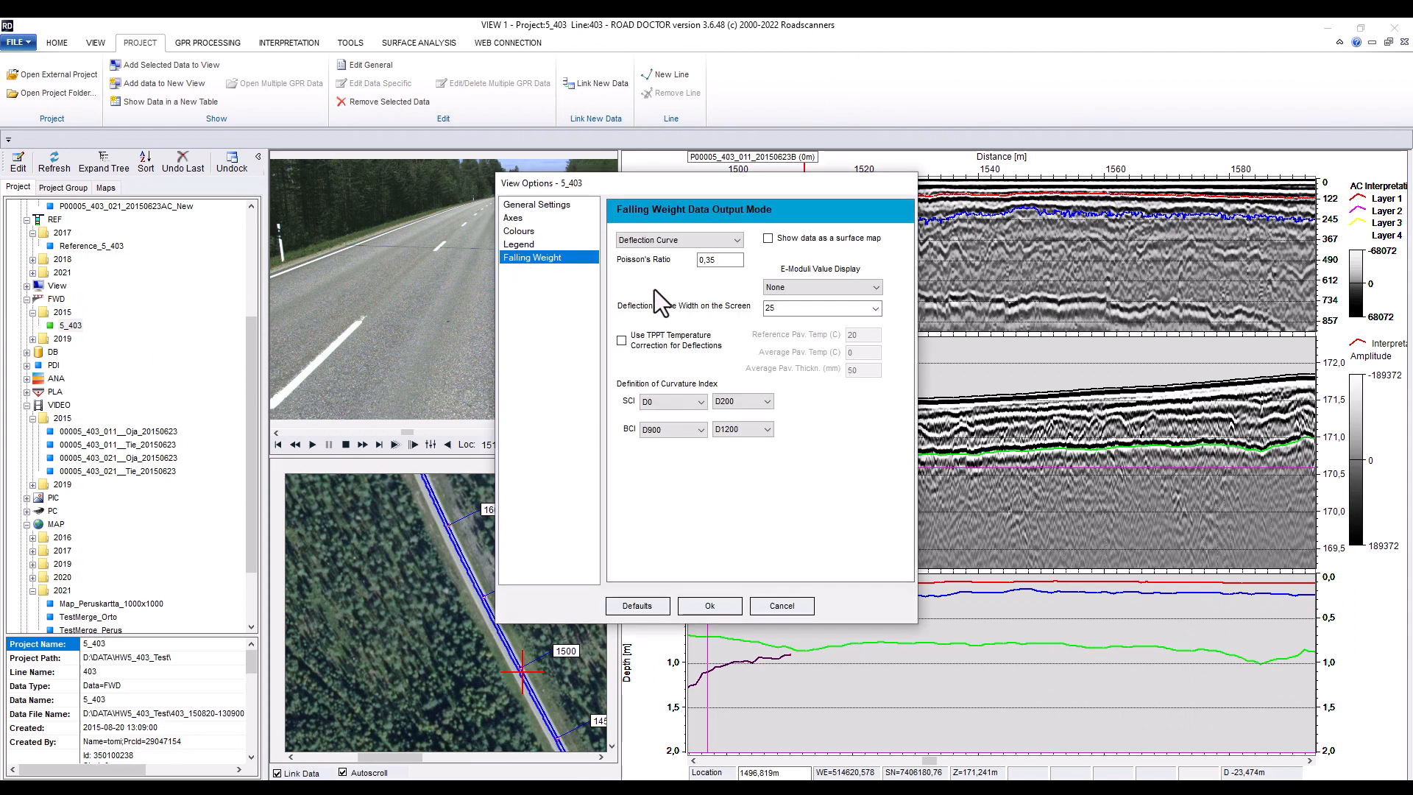
pyautogui.click(767, 238)
pyautogui.click(734, 242)
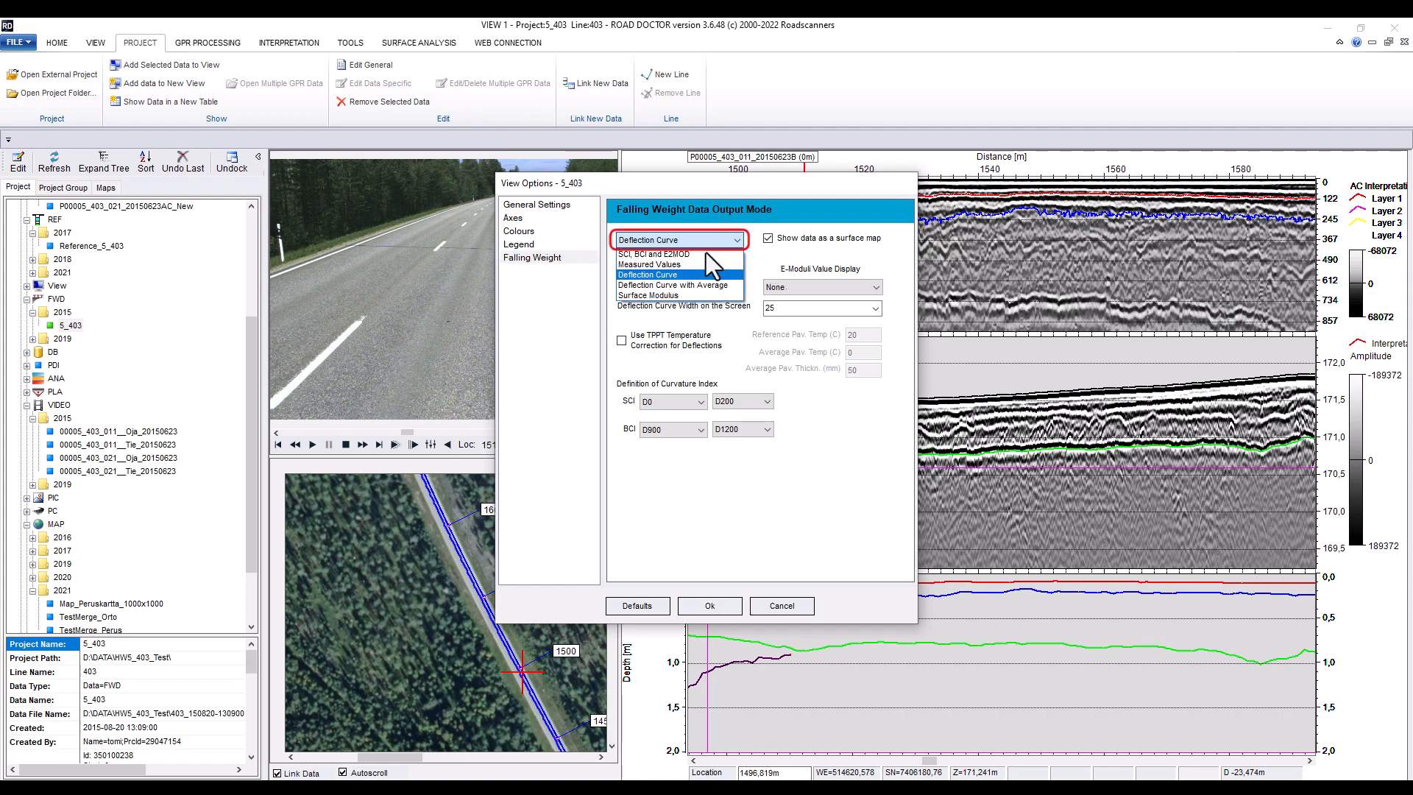
pyautogui.click(667, 294)
pyautogui.doubleClick(773, 307)
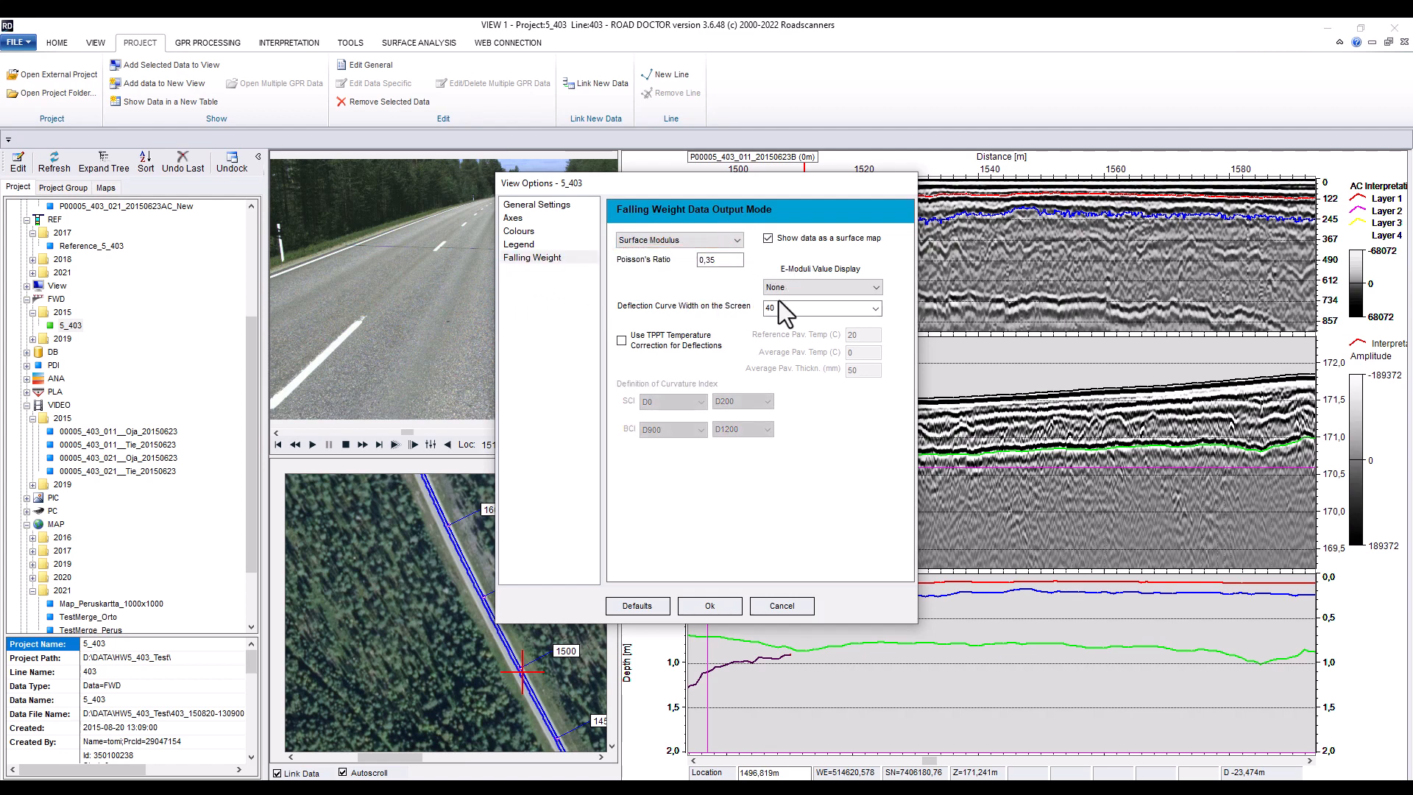
pyautogui.write('40')
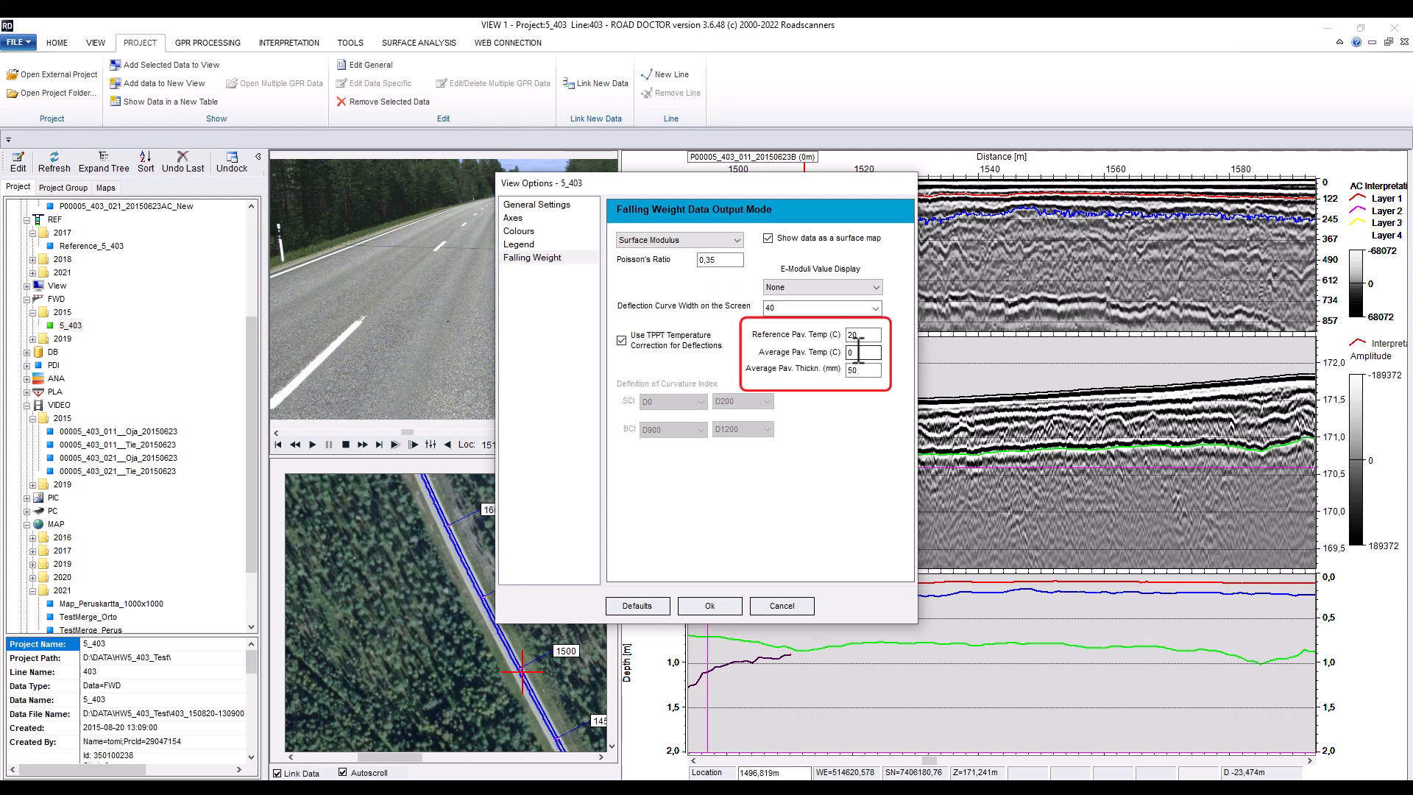
# Enable TPPT temperature correction with average pavement temperature 15 and average pavement thickness 120 mm, and confirm
pyautogui.moveTo(859, 352); pyautogui.dragTo(841, 355)
pyautogui.write('1')
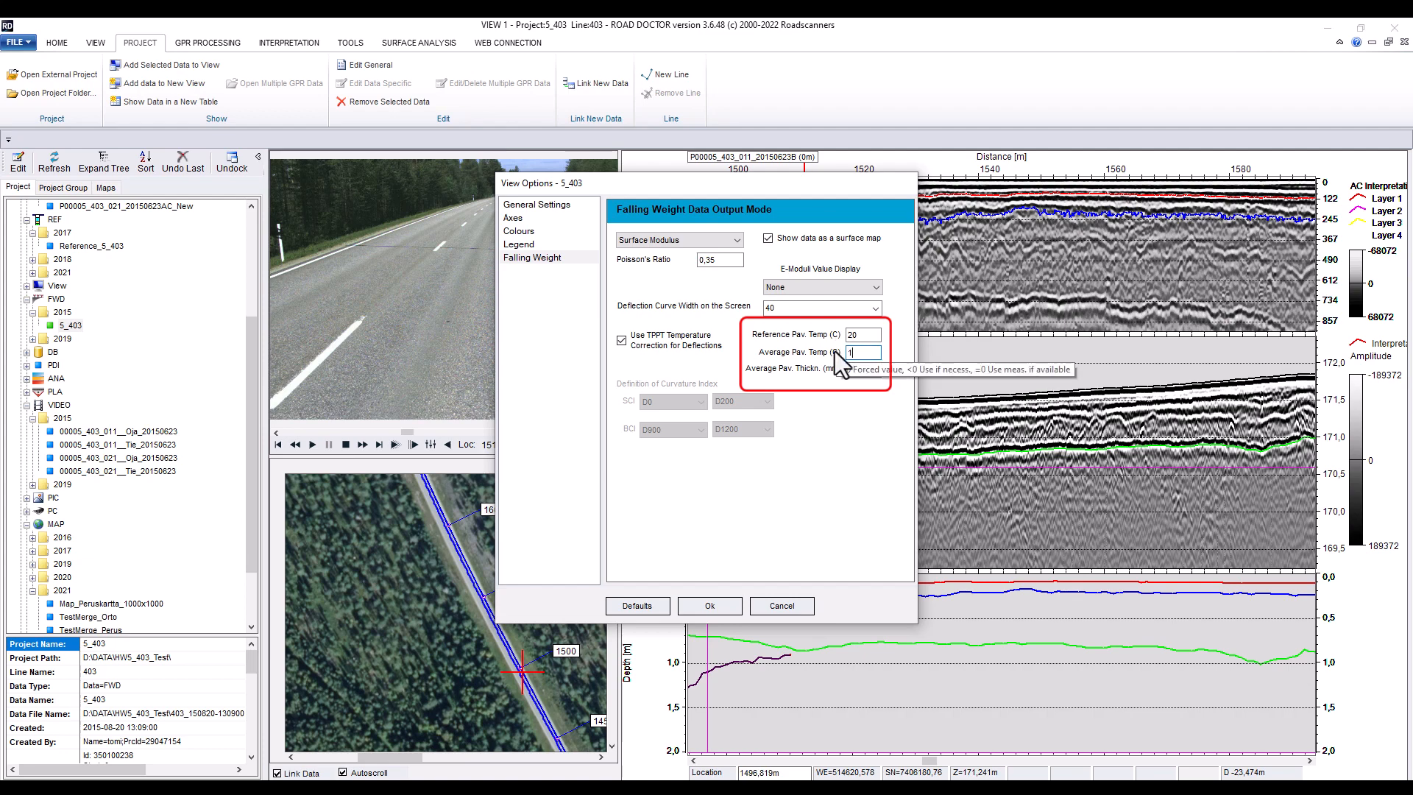
pyautogui.write('5')
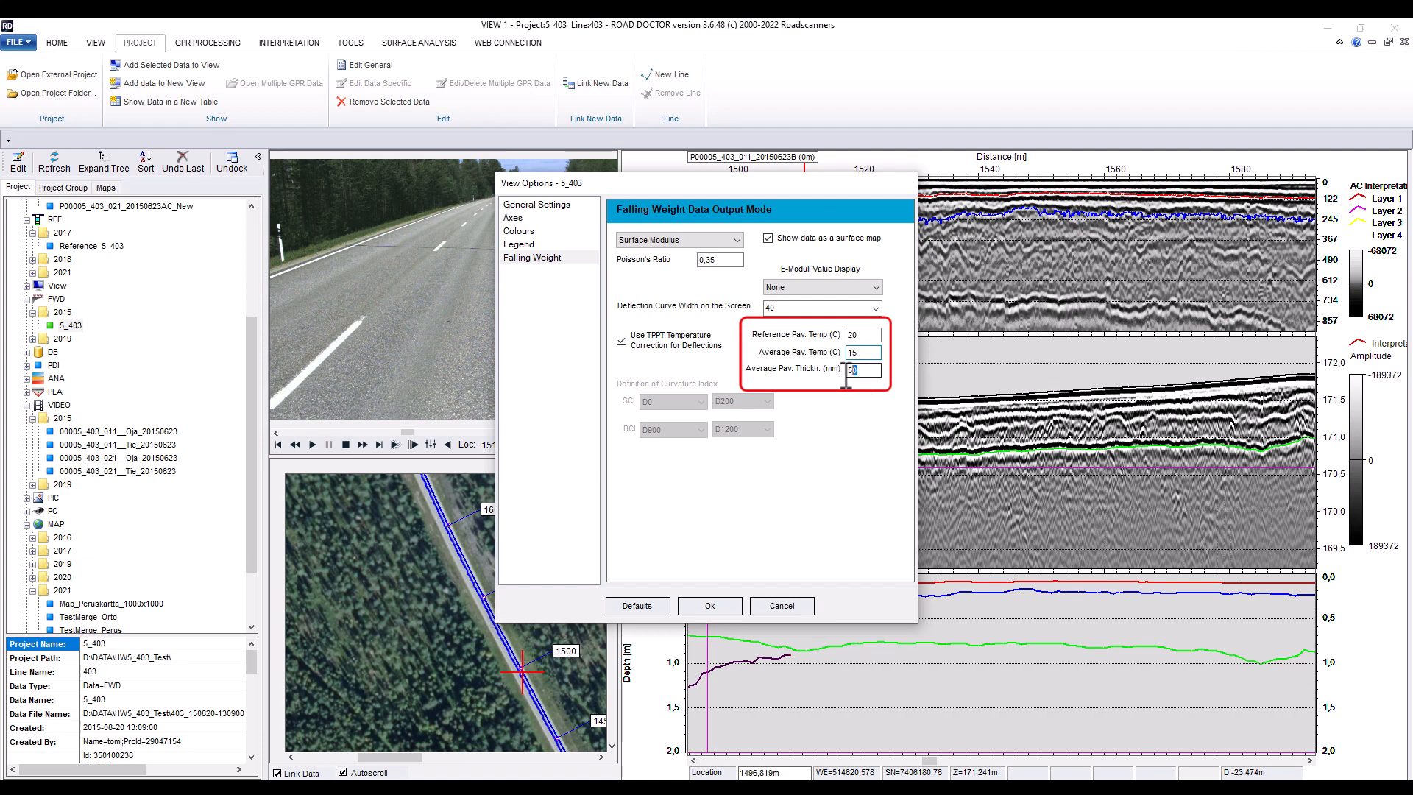
pyautogui.moveTo(847, 375); pyautogui.dragTo(838, 376)
pyautogui.write('120')
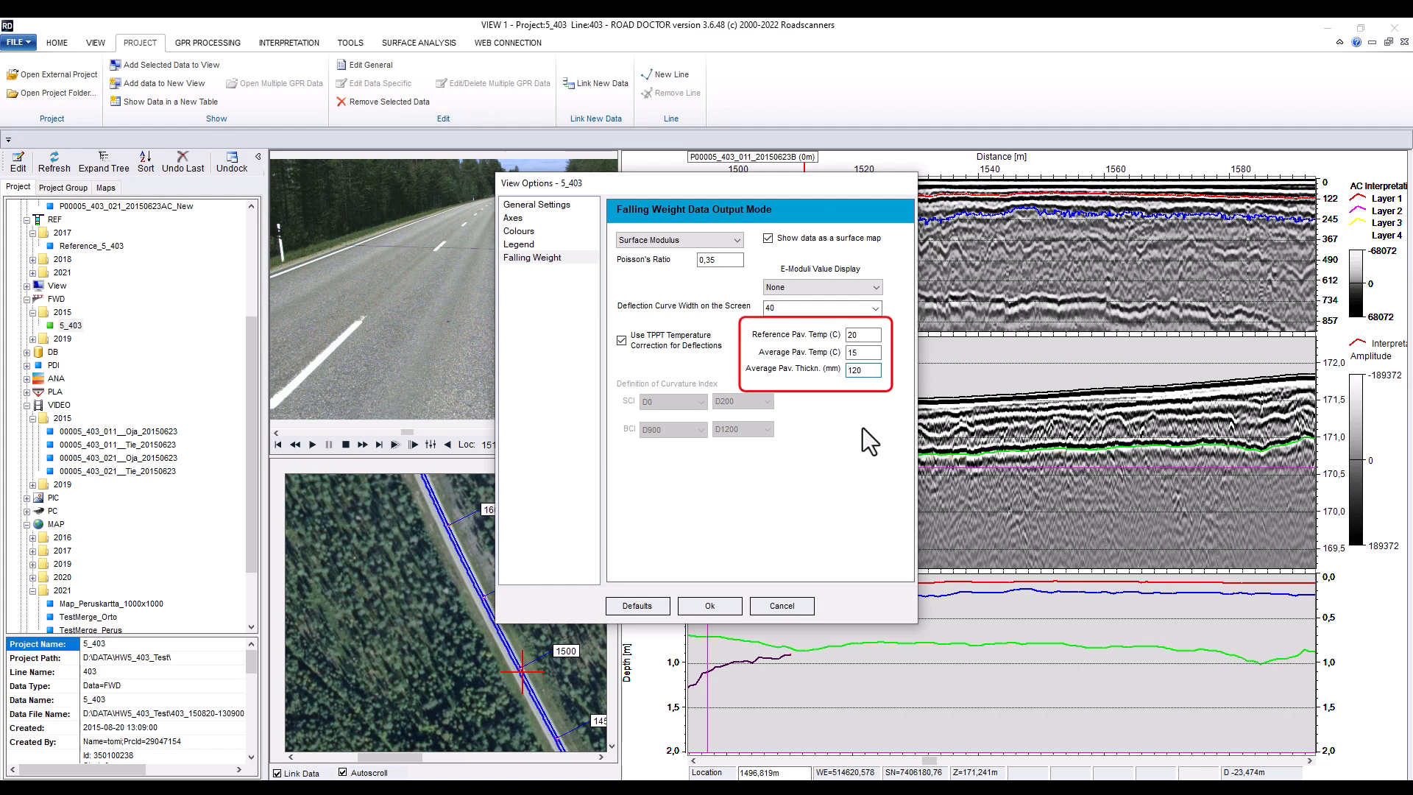
pyautogui.click(713, 606)
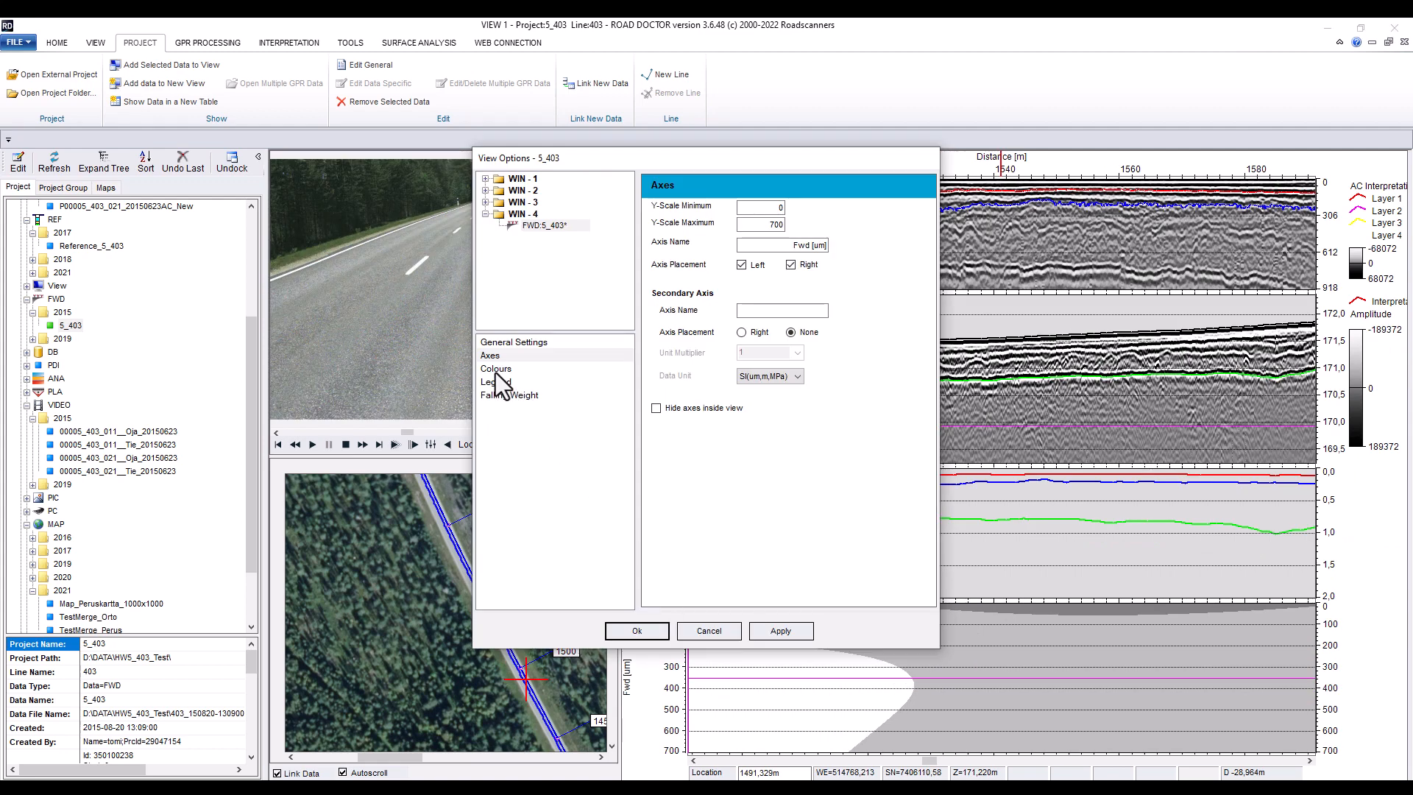
# Set the FWD pane's colour transform maximum to 500 and pick a rainbow colour scale
pyautogui.click(497, 357)
pyautogui.press('Down')
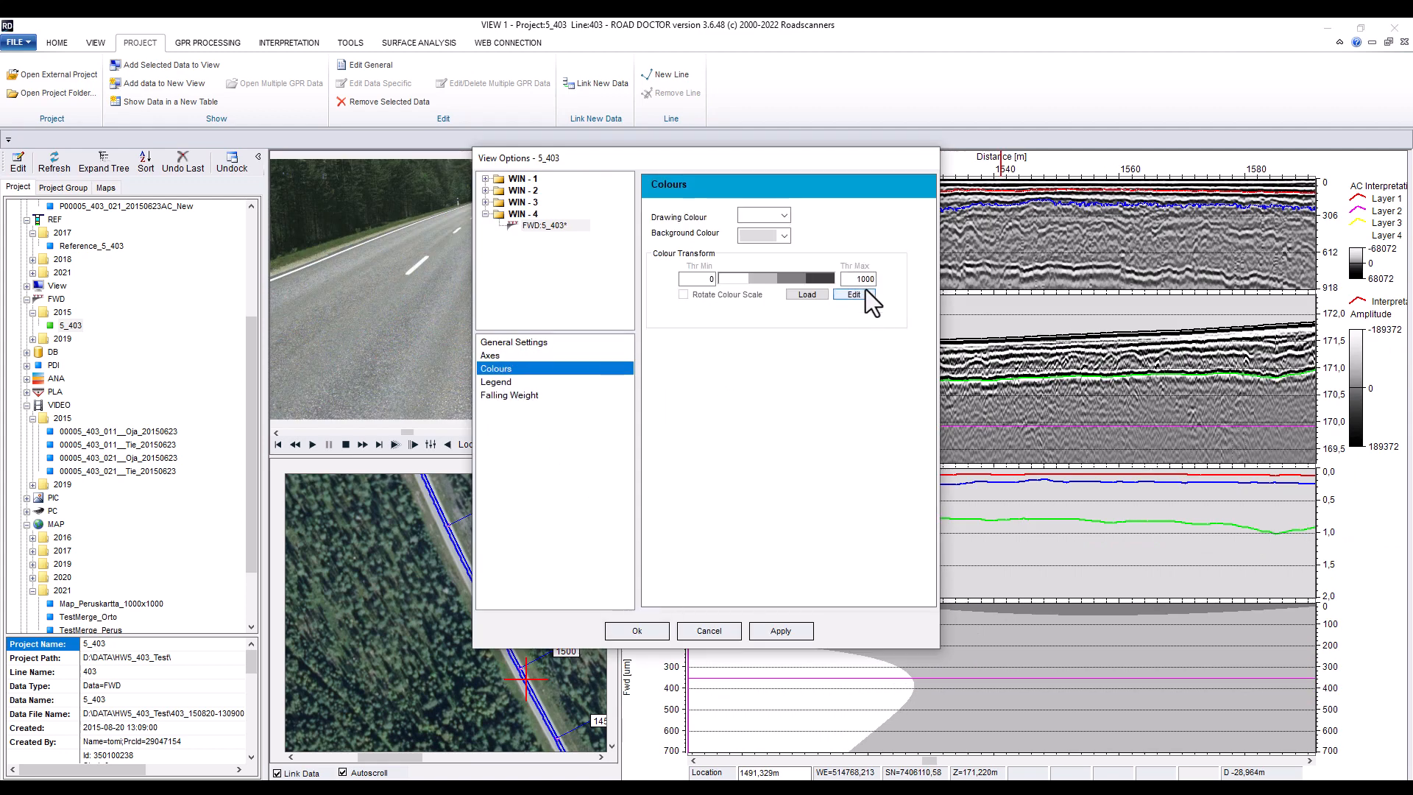
pyautogui.click(859, 278)
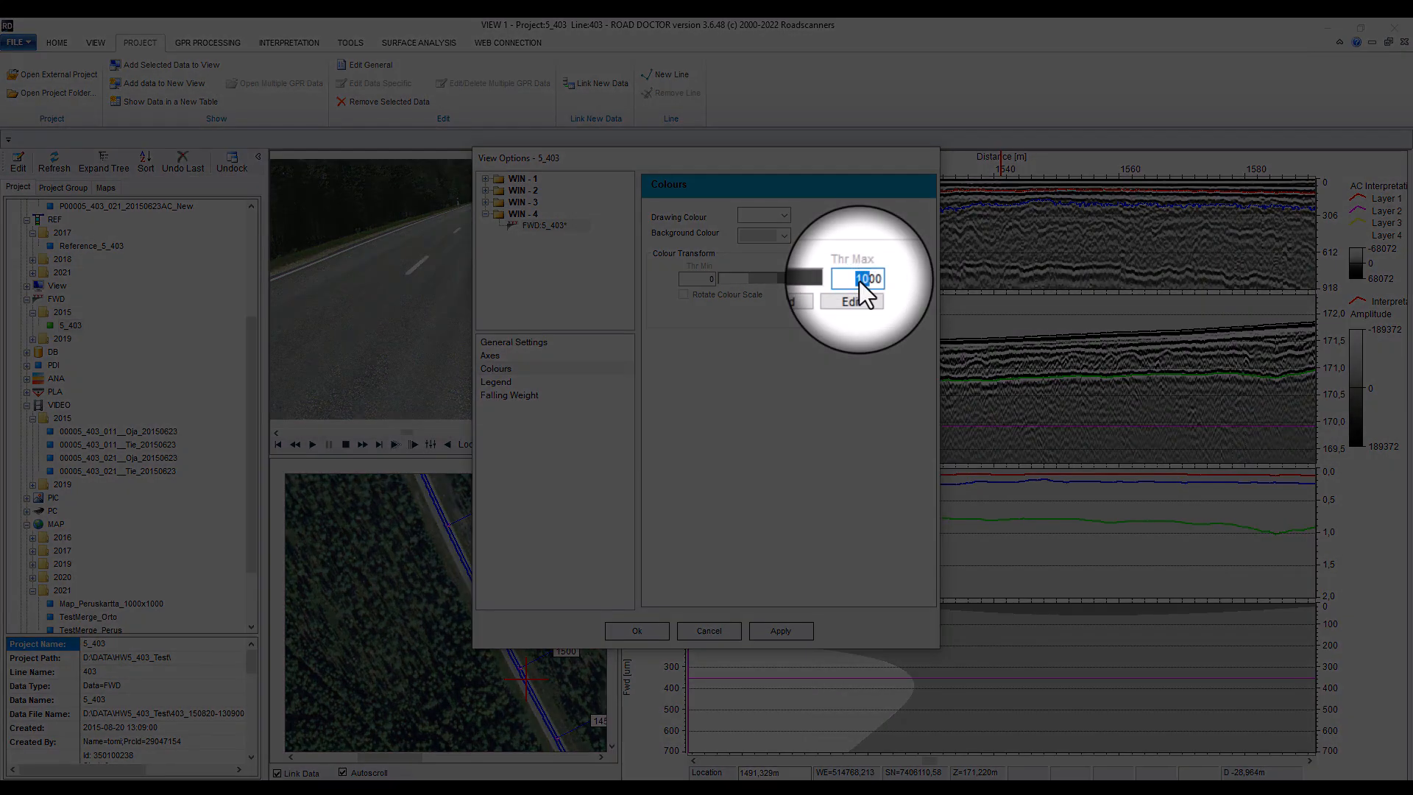
pyautogui.click(824, 280)
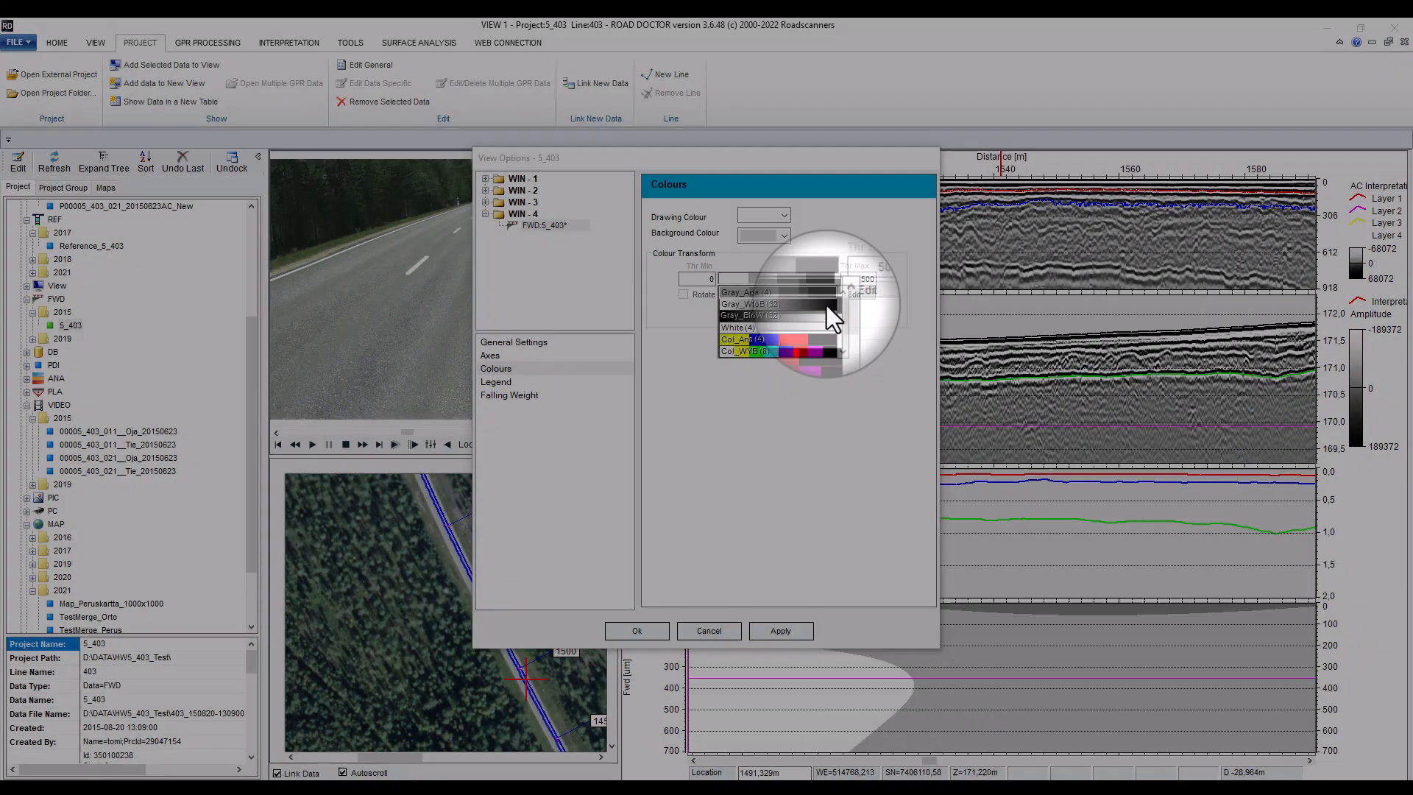
pyautogui.moveTo(843, 311); pyautogui.dragTo(843, 328)
pyautogui.click(806, 317)
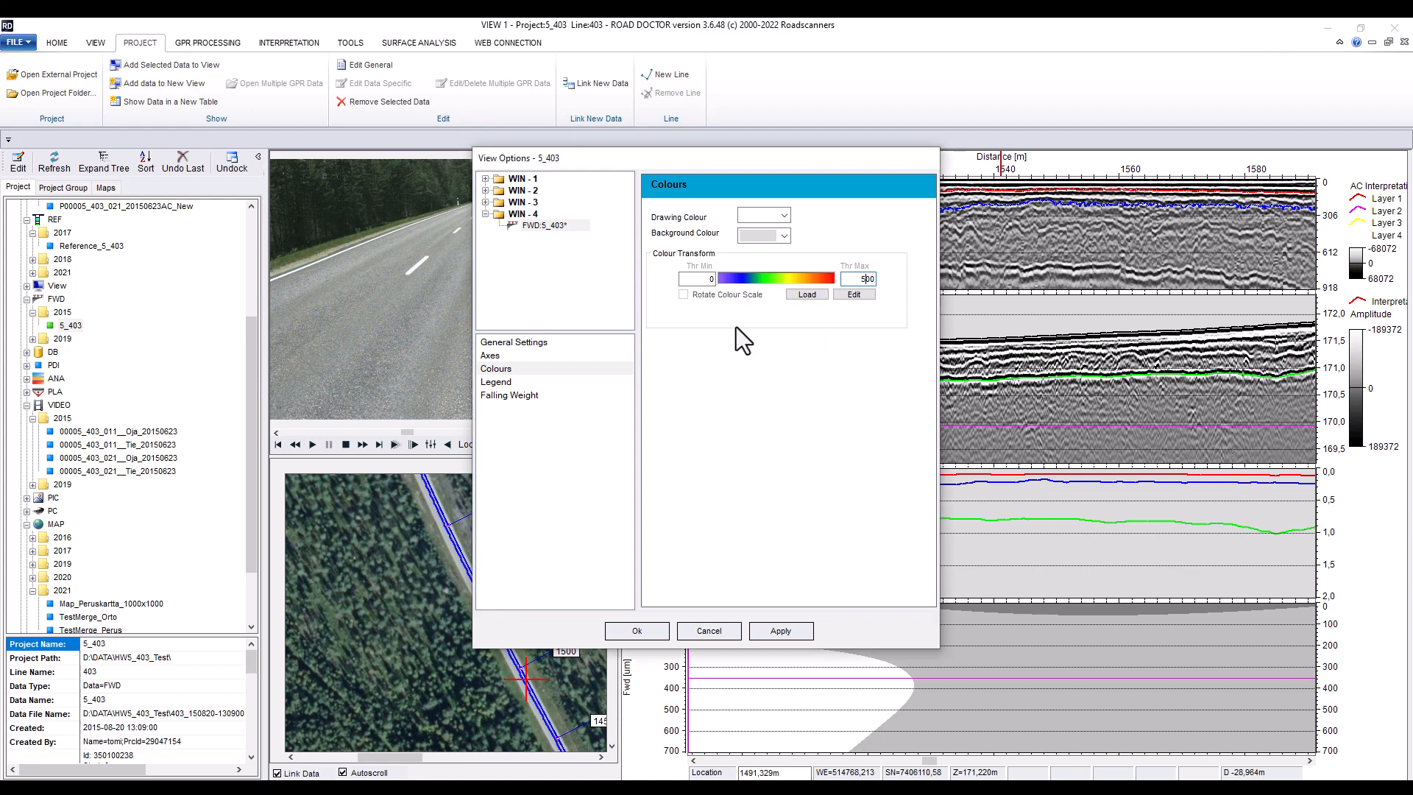
# Set the FWD pane's Y-scale maximum to 1200 and apply
pyautogui.click(501, 355)
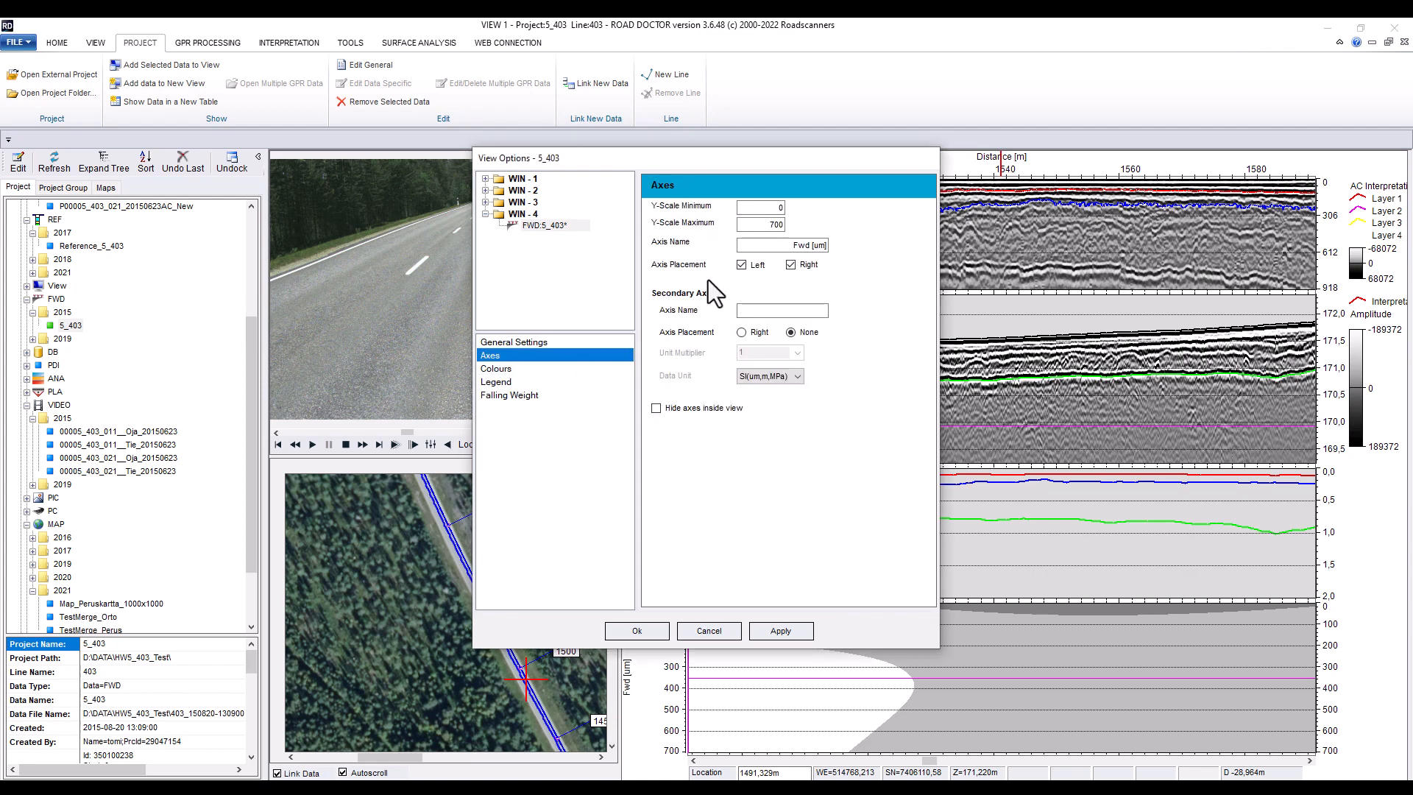
pyautogui.click(771, 224)
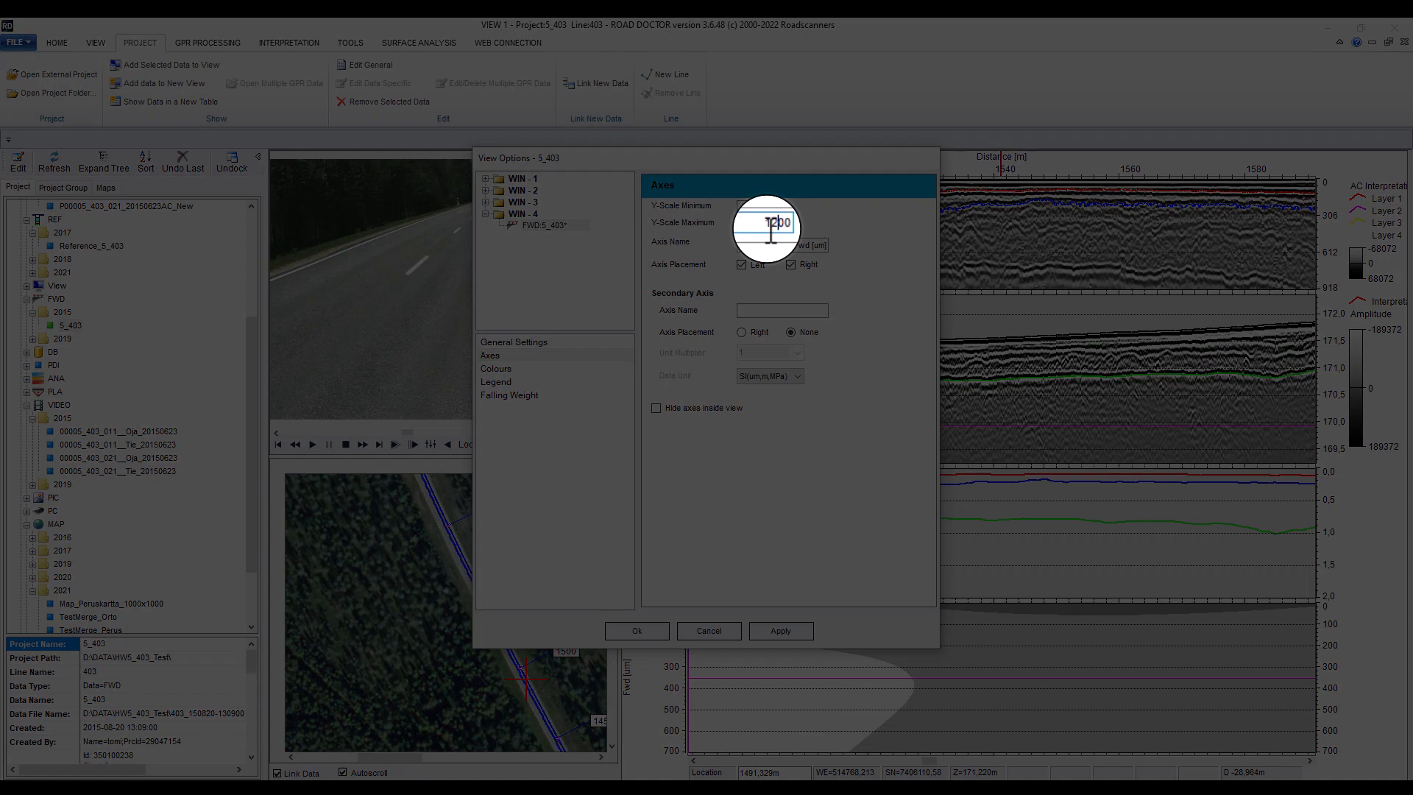
pyautogui.click(781, 632)
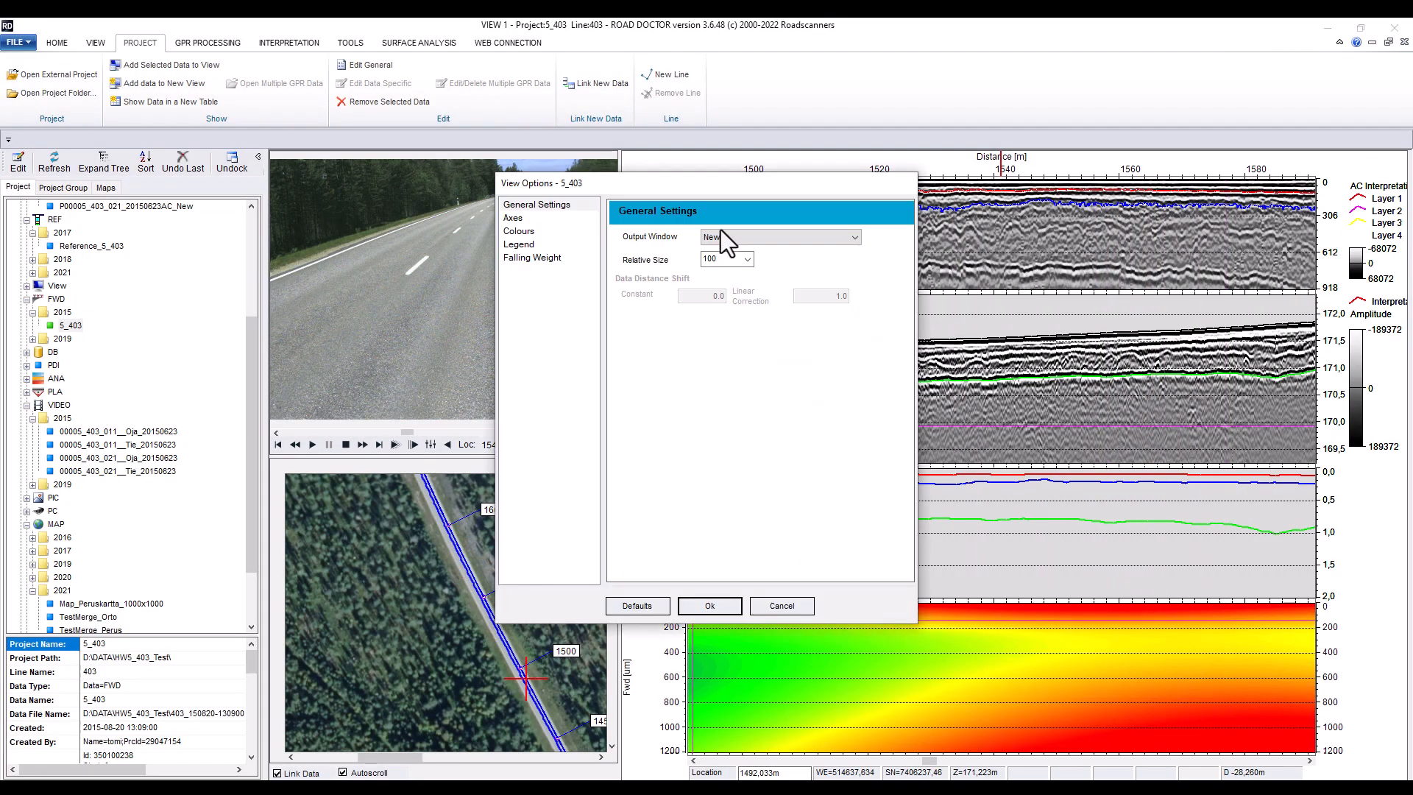
# Add 5_403 again into the existing Win 4 FWD pane as deflection curves, without the surface map option
pyautogui.click(725, 234)
pyautogui.click(734, 259)
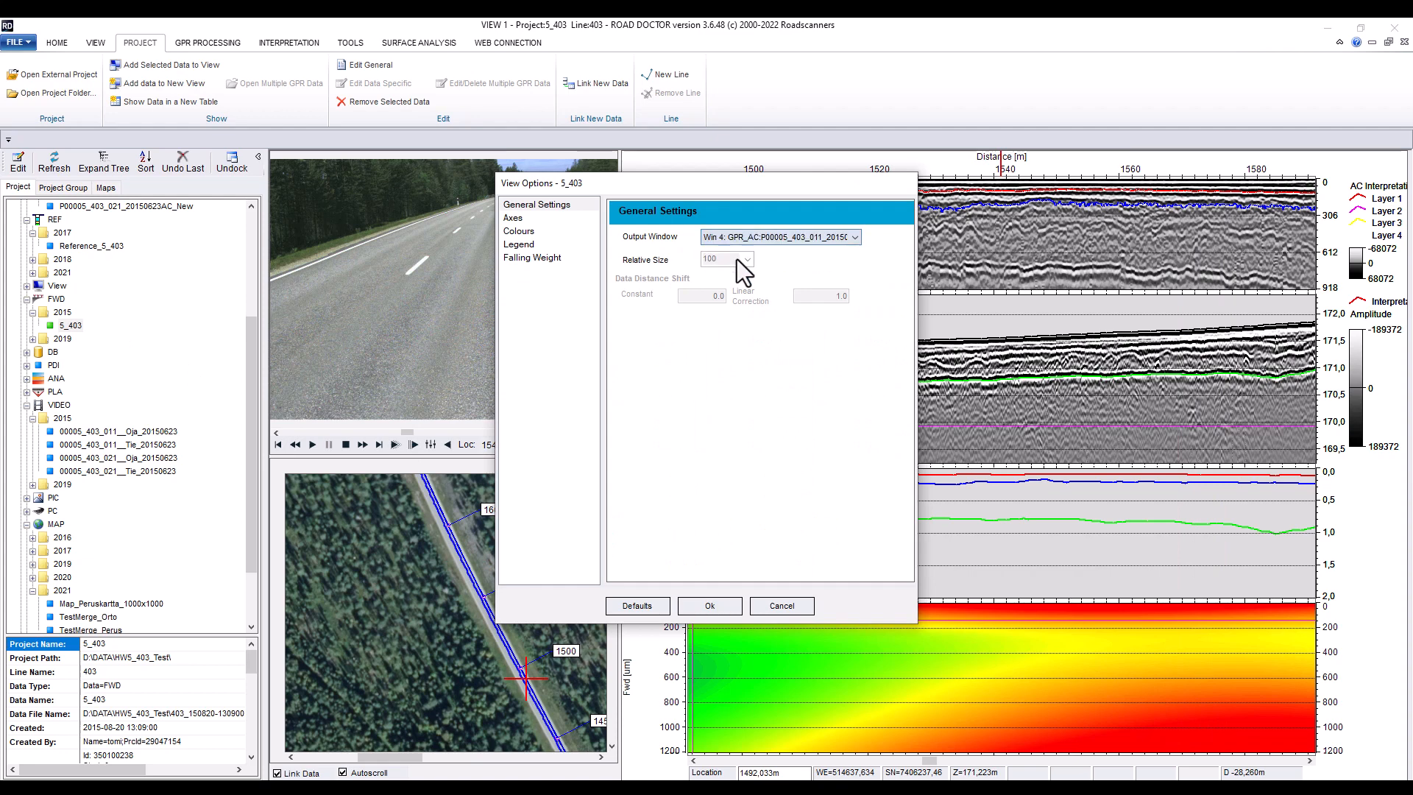
pyautogui.click(538, 257)
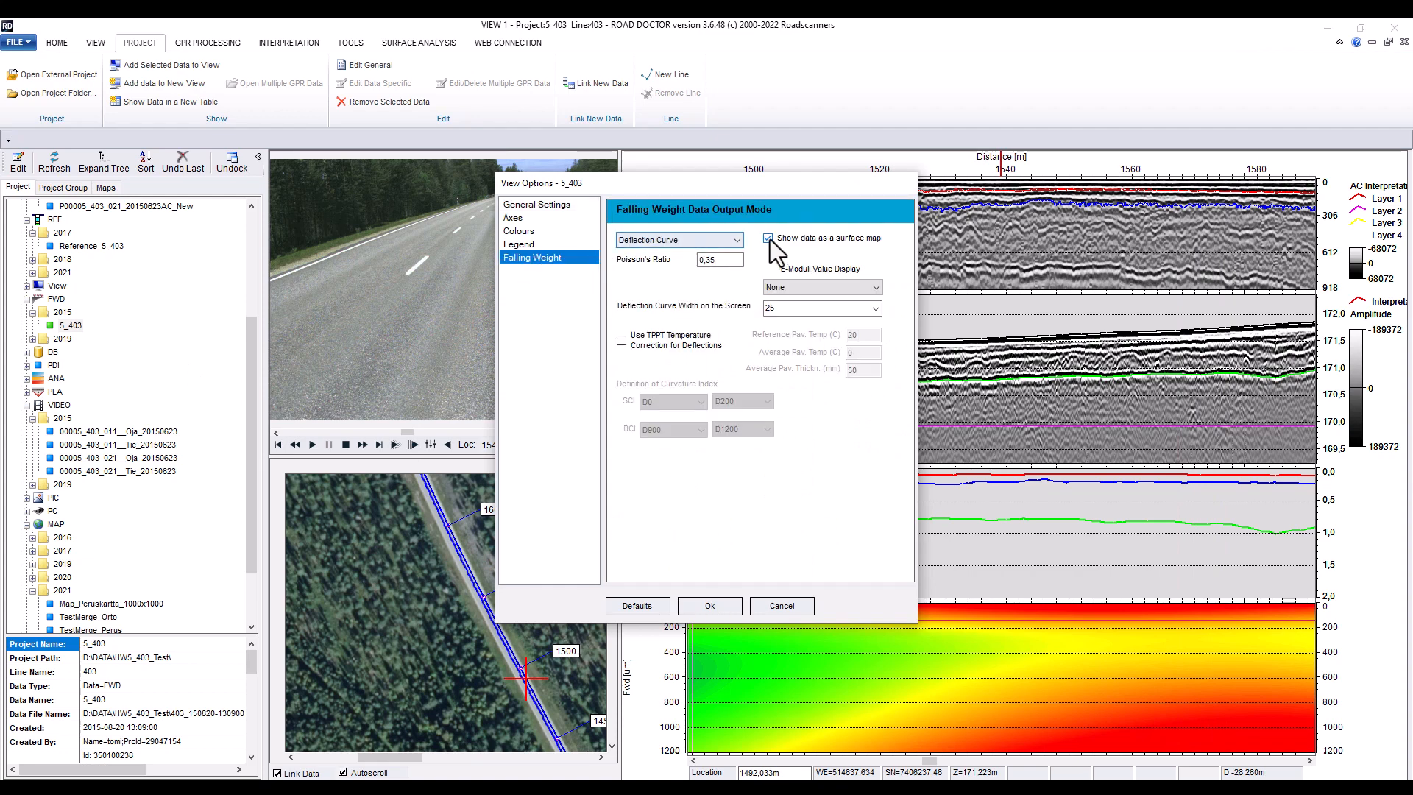
pyautogui.click(768, 238)
# Turn on TPPT temperature correction for the deflection curves with average temperature 15 and thickness 120 mm, and confirm
pyautogui.click(668, 342)
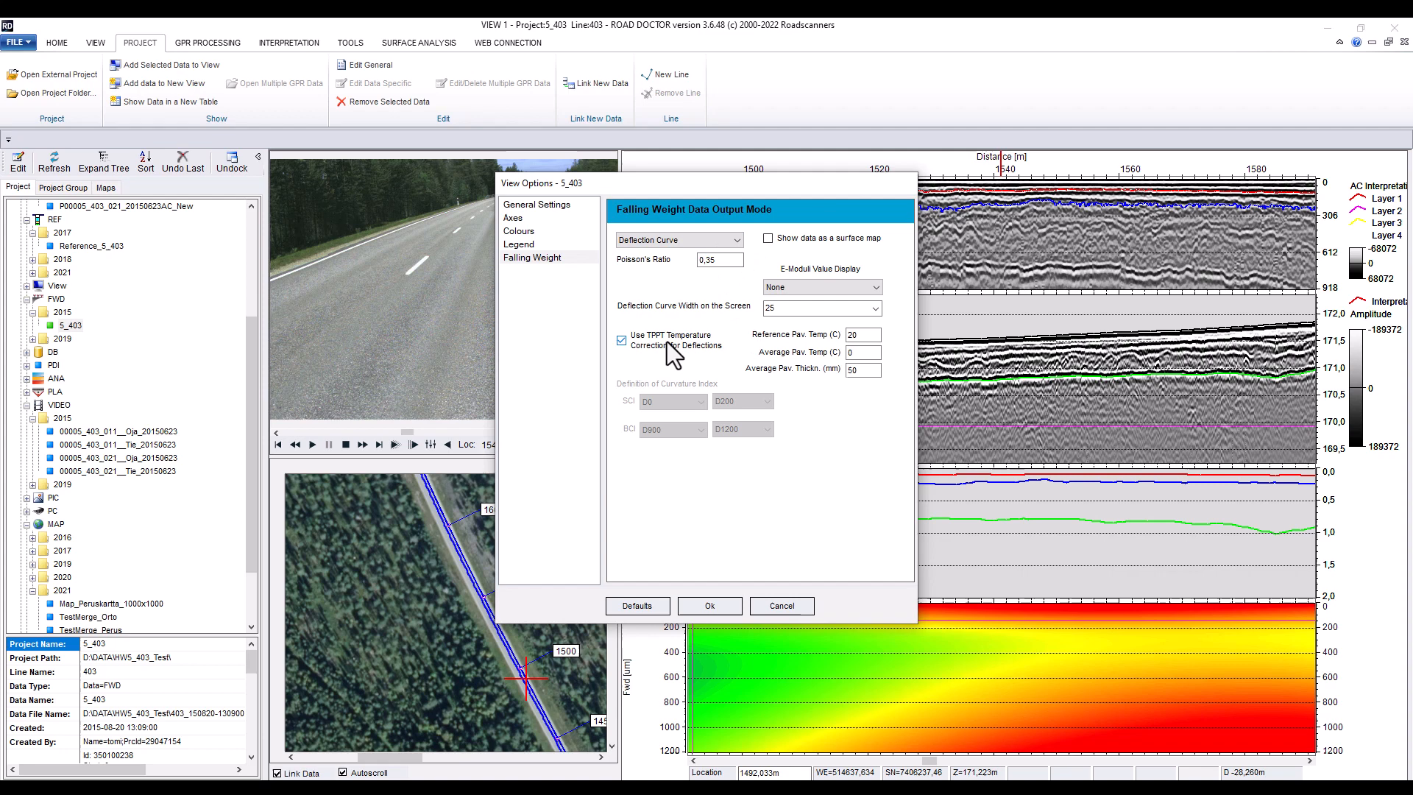
pyautogui.click(861, 353)
pyautogui.write('1')
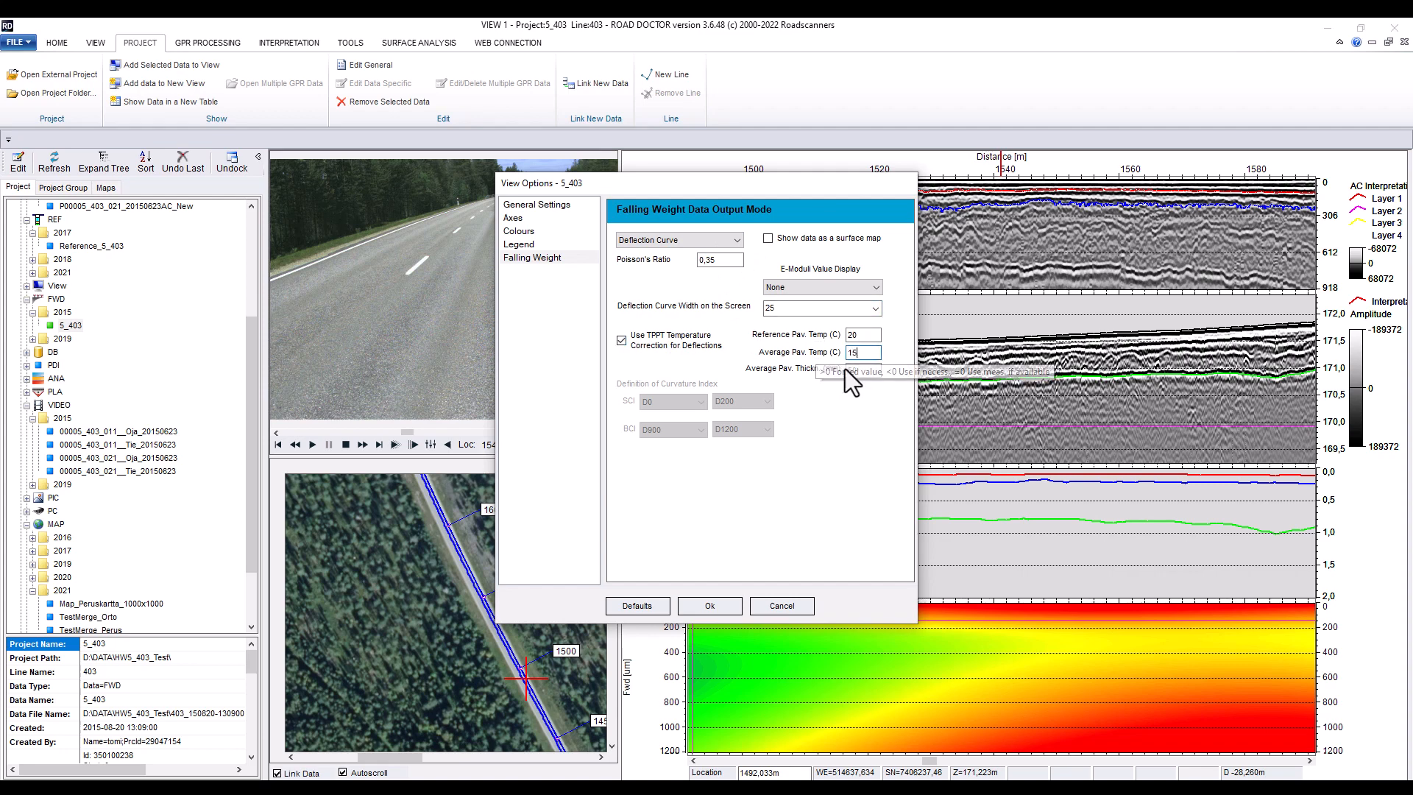
pyautogui.write('5')
pyautogui.click(848, 370)
pyautogui.write('120')
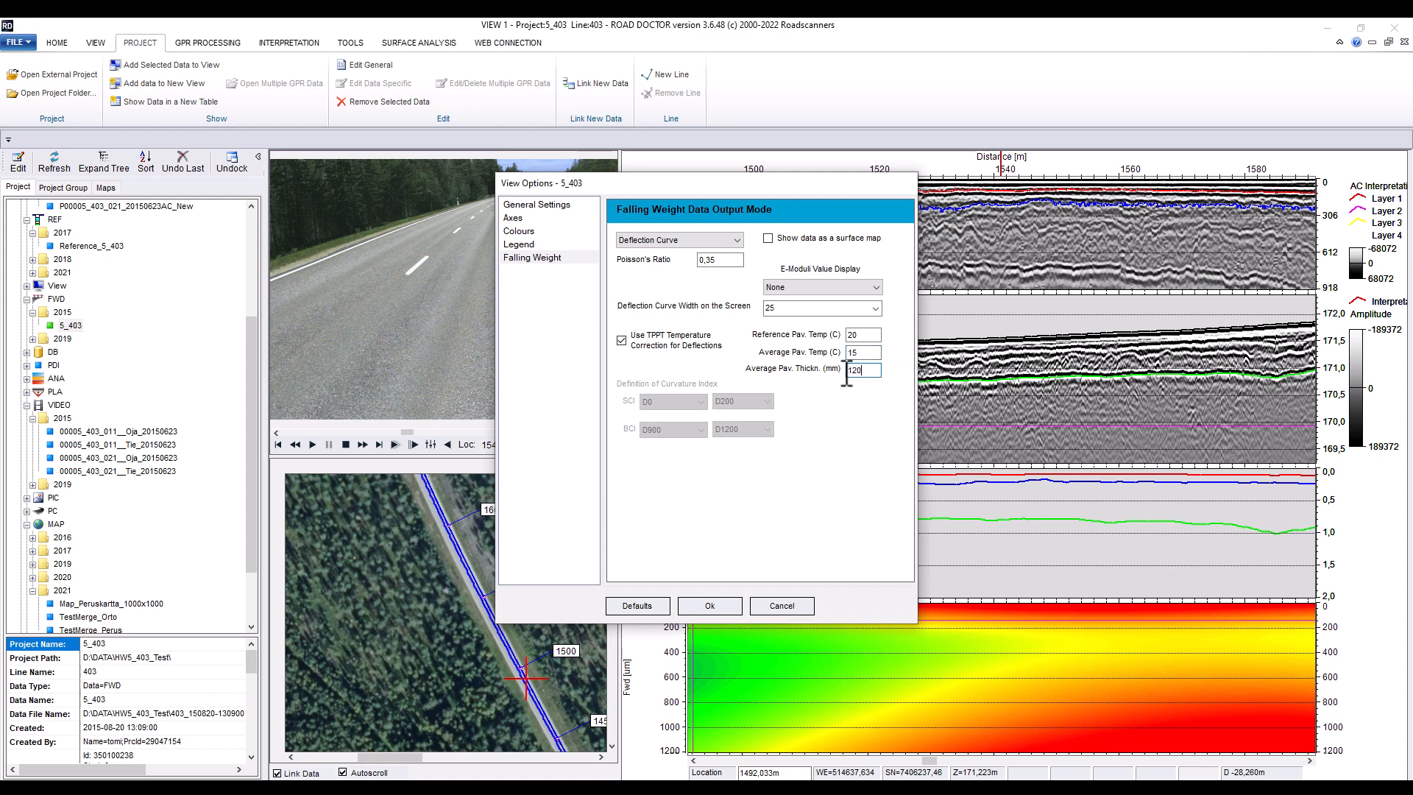
pyautogui.click(725, 606)
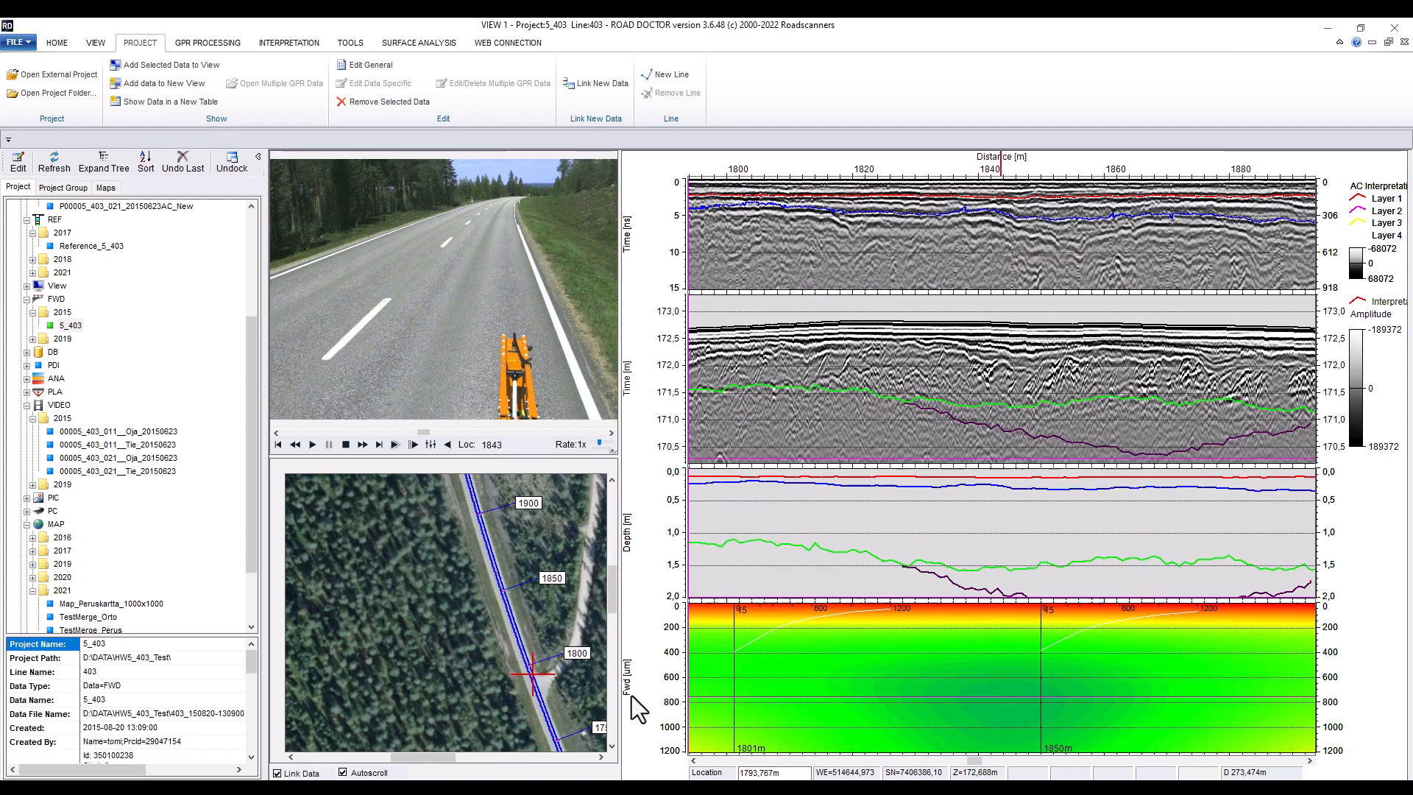
# Show the legend in the FWD pane's options and apply
pyautogui.doubleClick(633, 690)
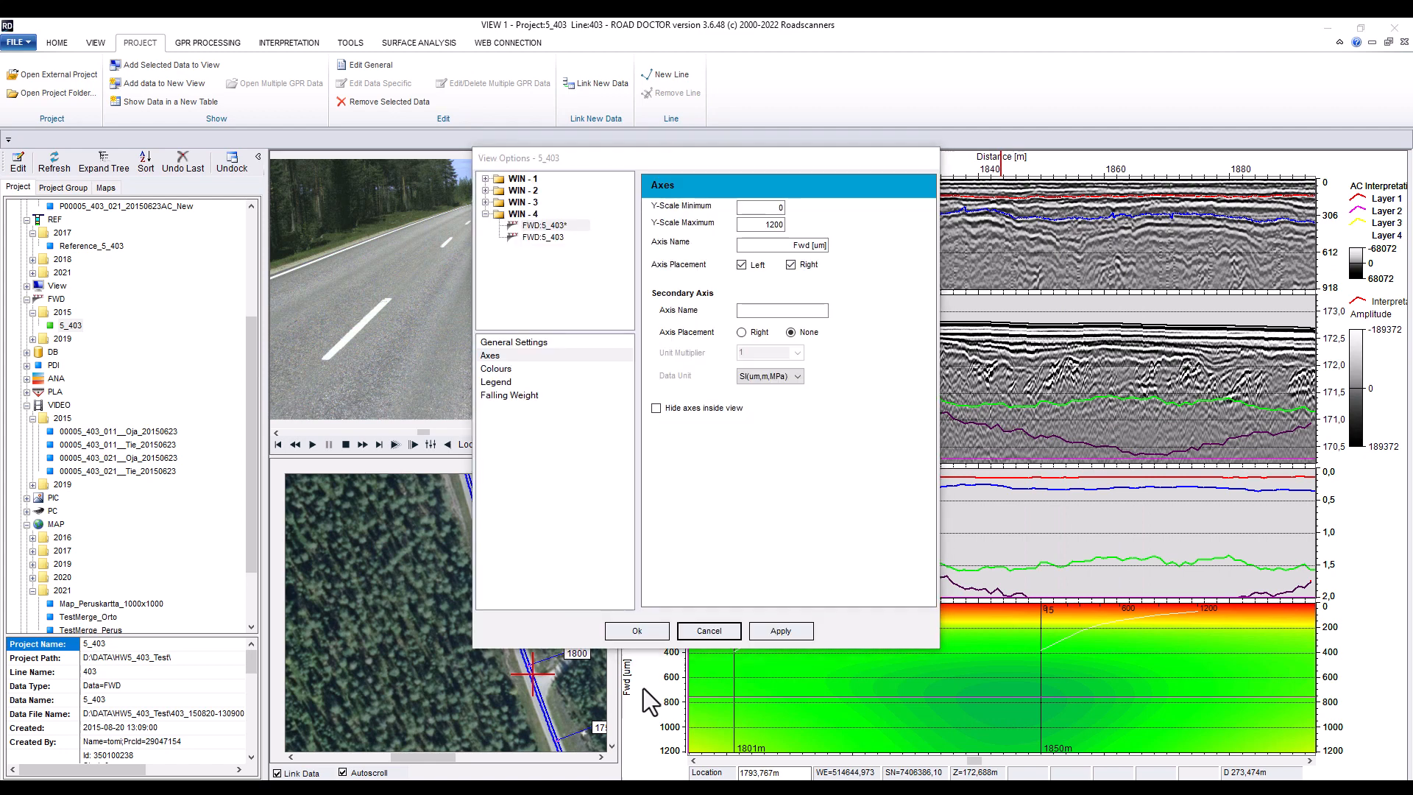
pyautogui.click(525, 395)
pyautogui.click(552, 384)
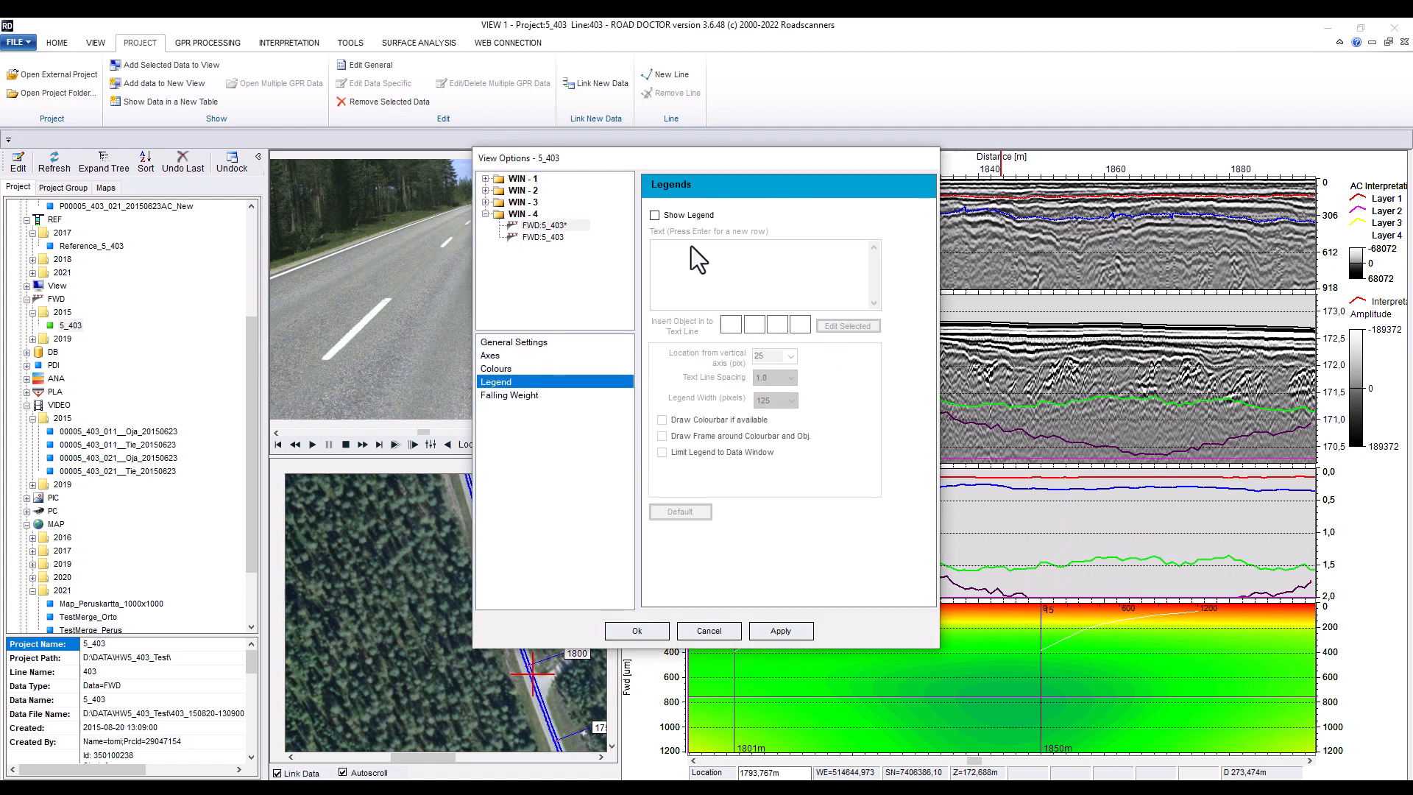
pyautogui.click(687, 215)
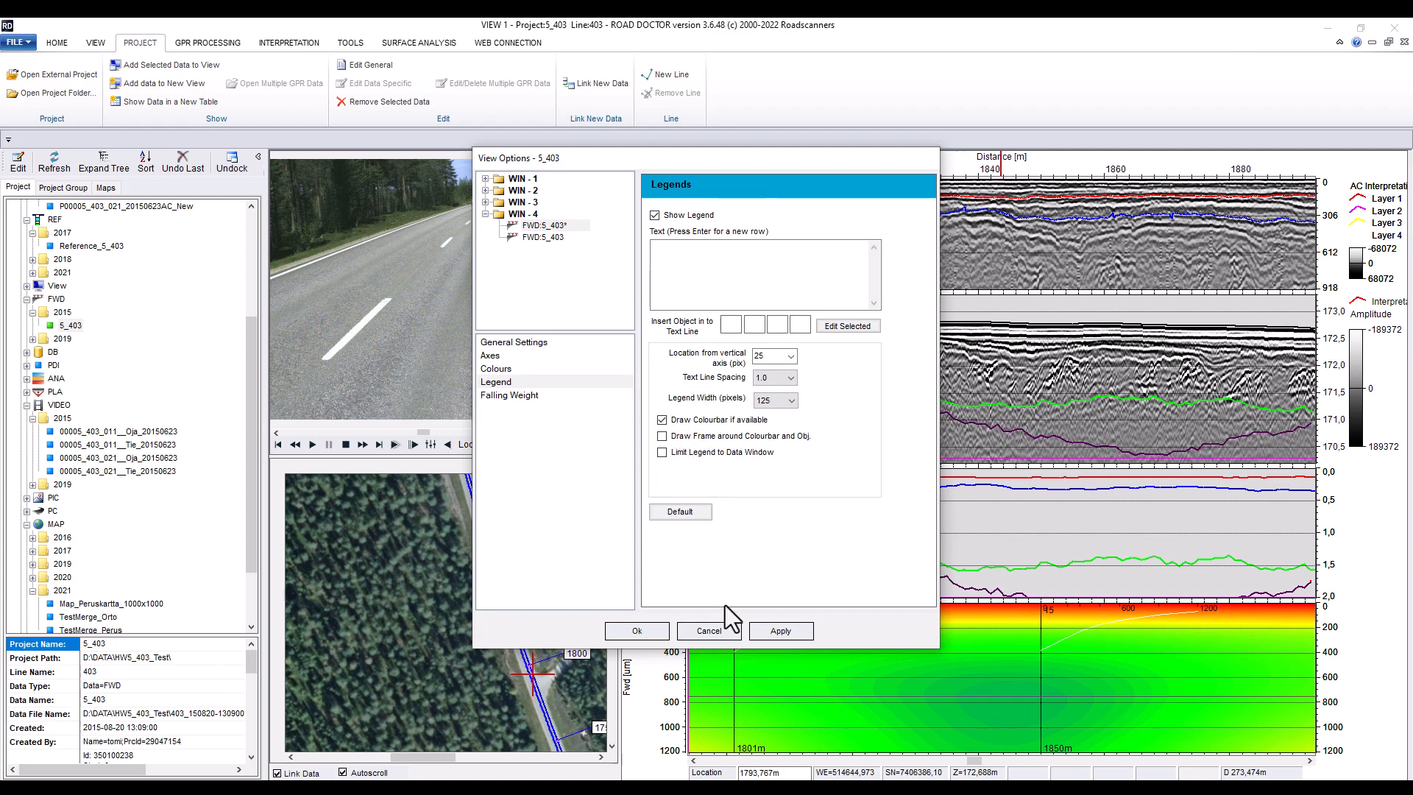
pyautogui.click(780, 630)
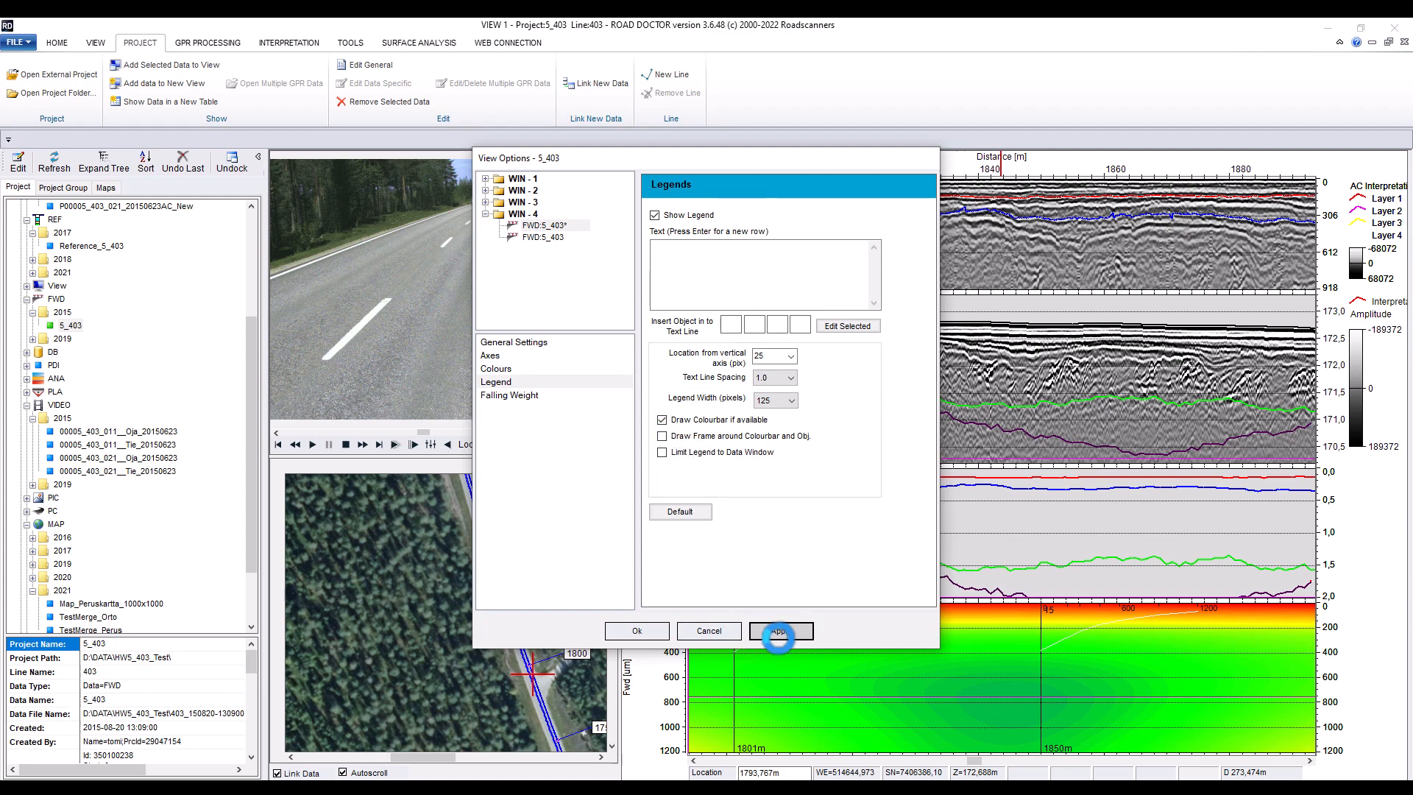
# Set the legend's location from the vertical axis to 35 px, apply and close the options
pyautogui.click(790, 356)
pyautogui.click(762, 421)
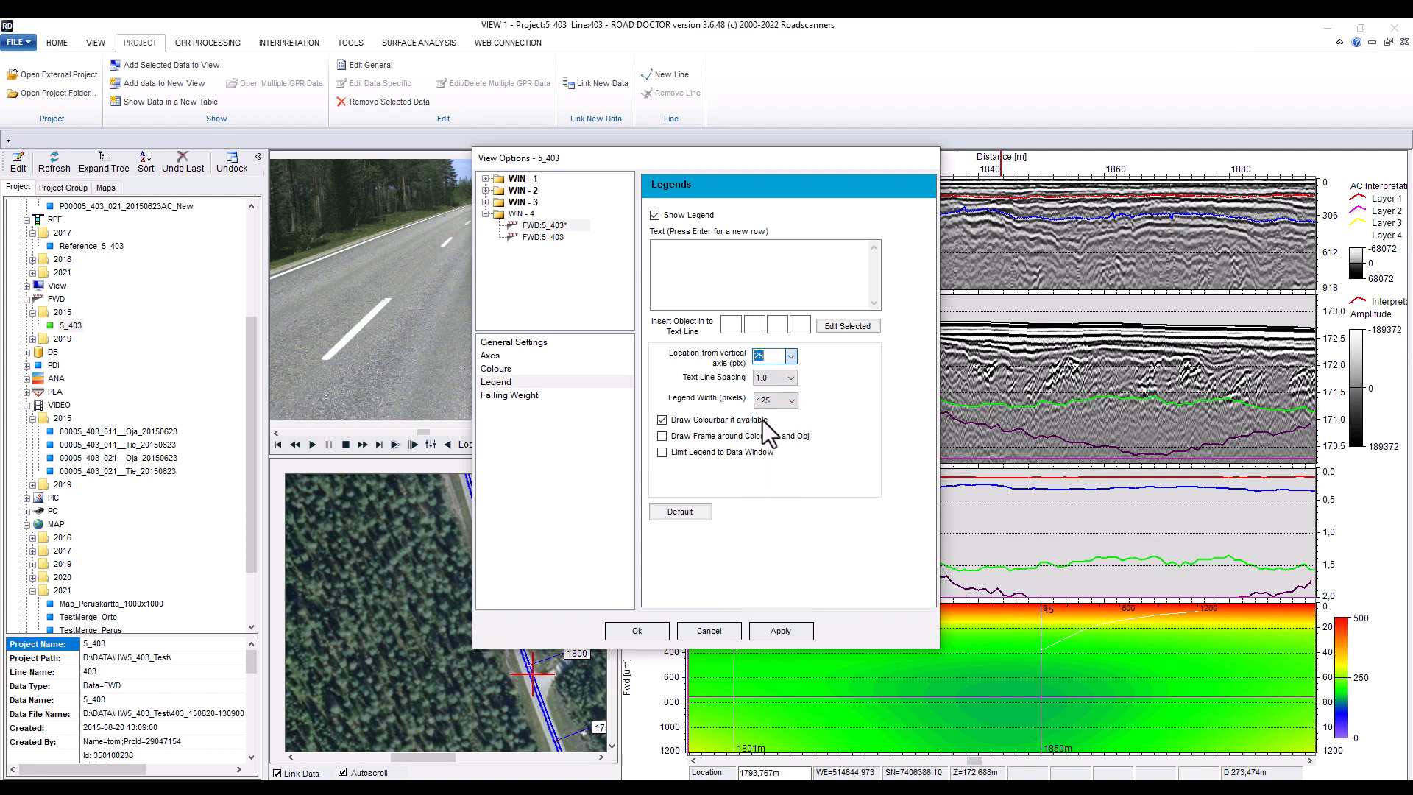
pyautogui.click(788, 361)
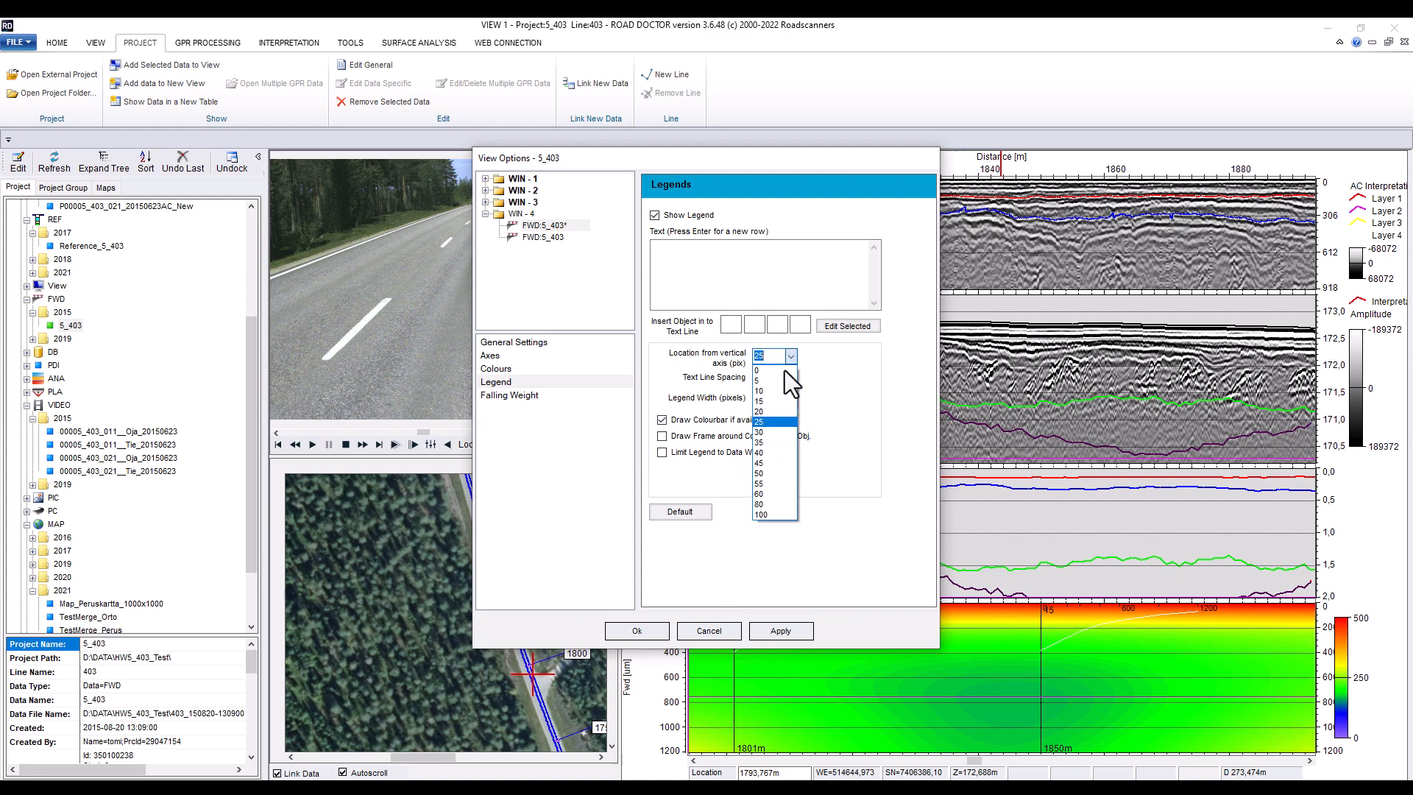
pyautogui.click(772, 441)
pyautogui.click(781, 631)
pyautogui.click(678, 627)
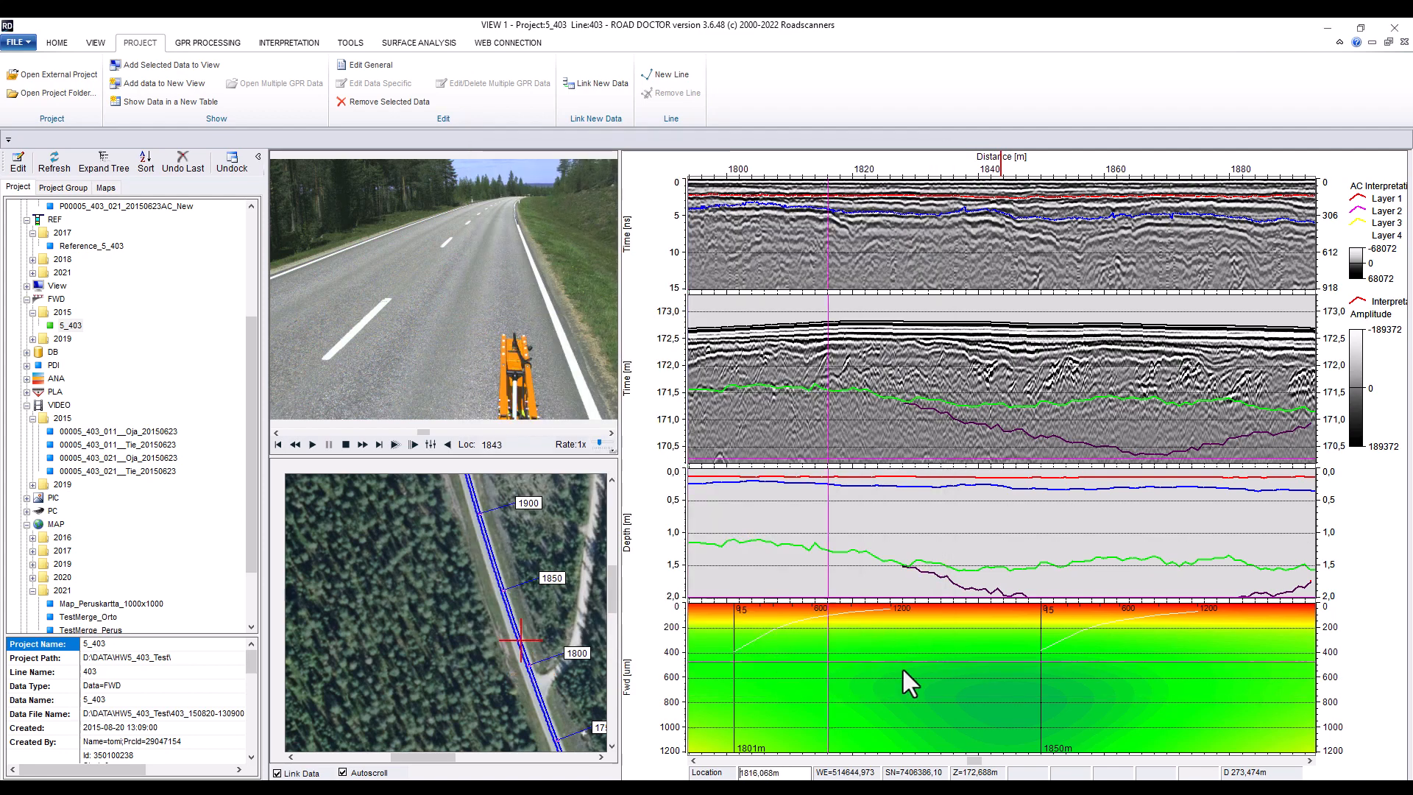
# Add the Elmod_Moduli analysis from the ANA folder to the view as a new window
pyautogui.click(28, 379)
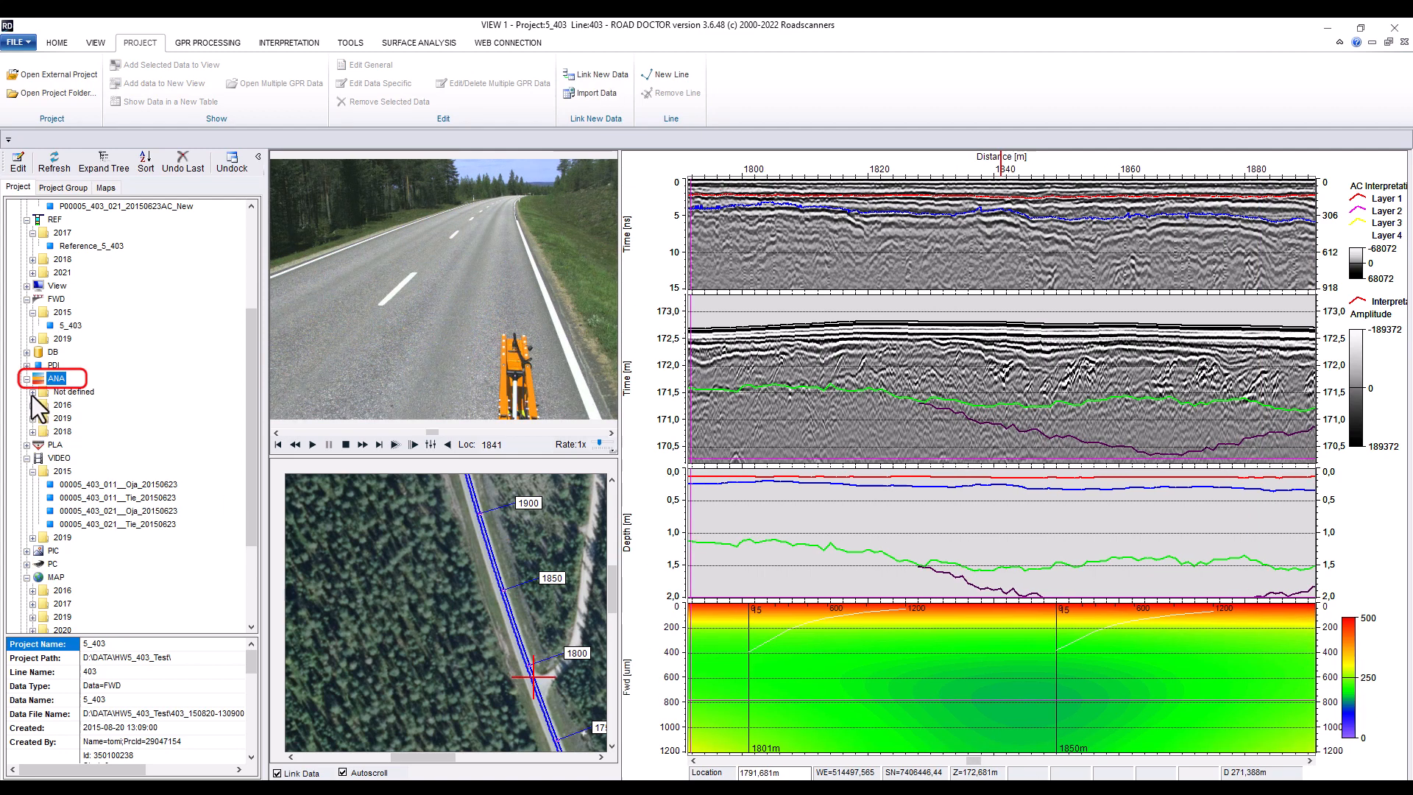
pyautogui.click(32, 394)
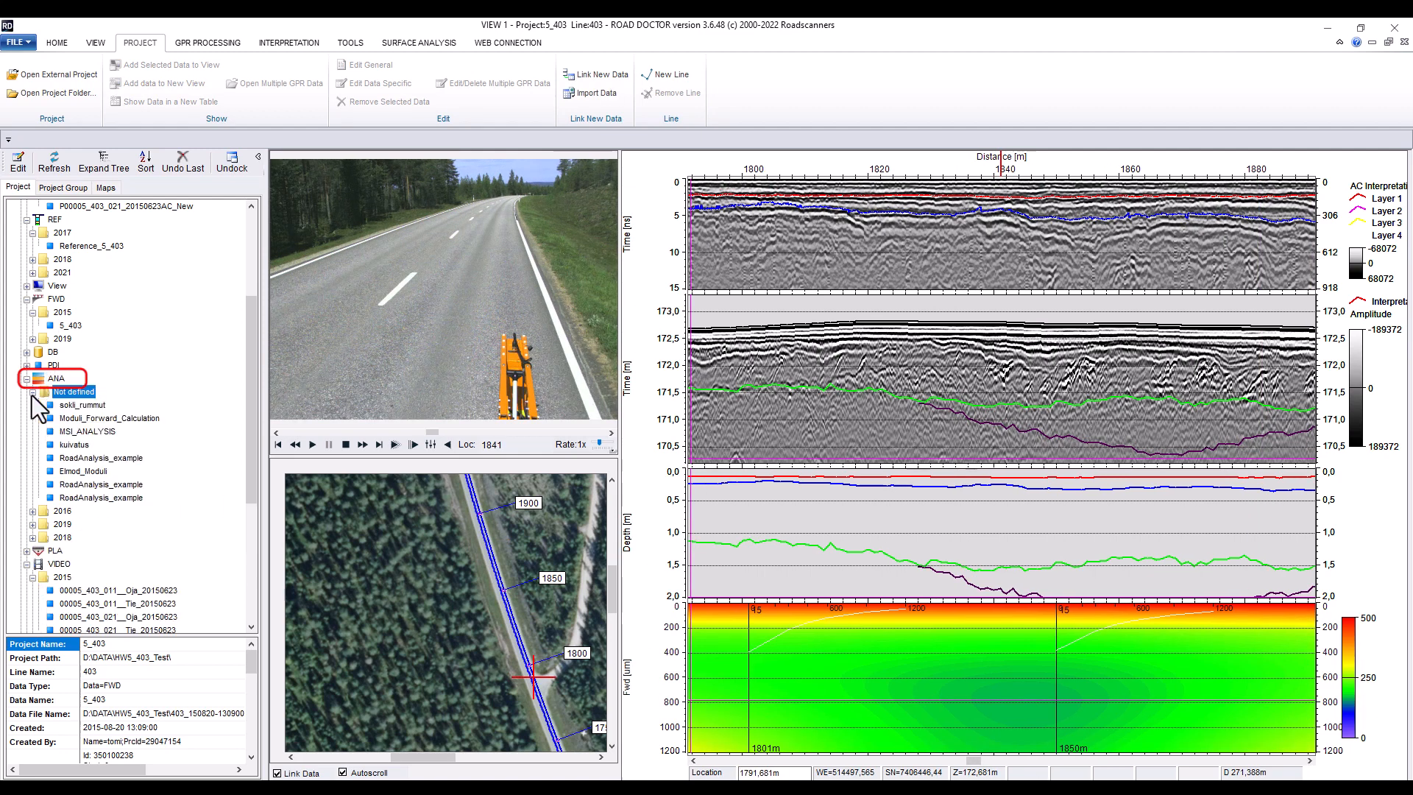
pyautogui.doubleClick(86, 473)
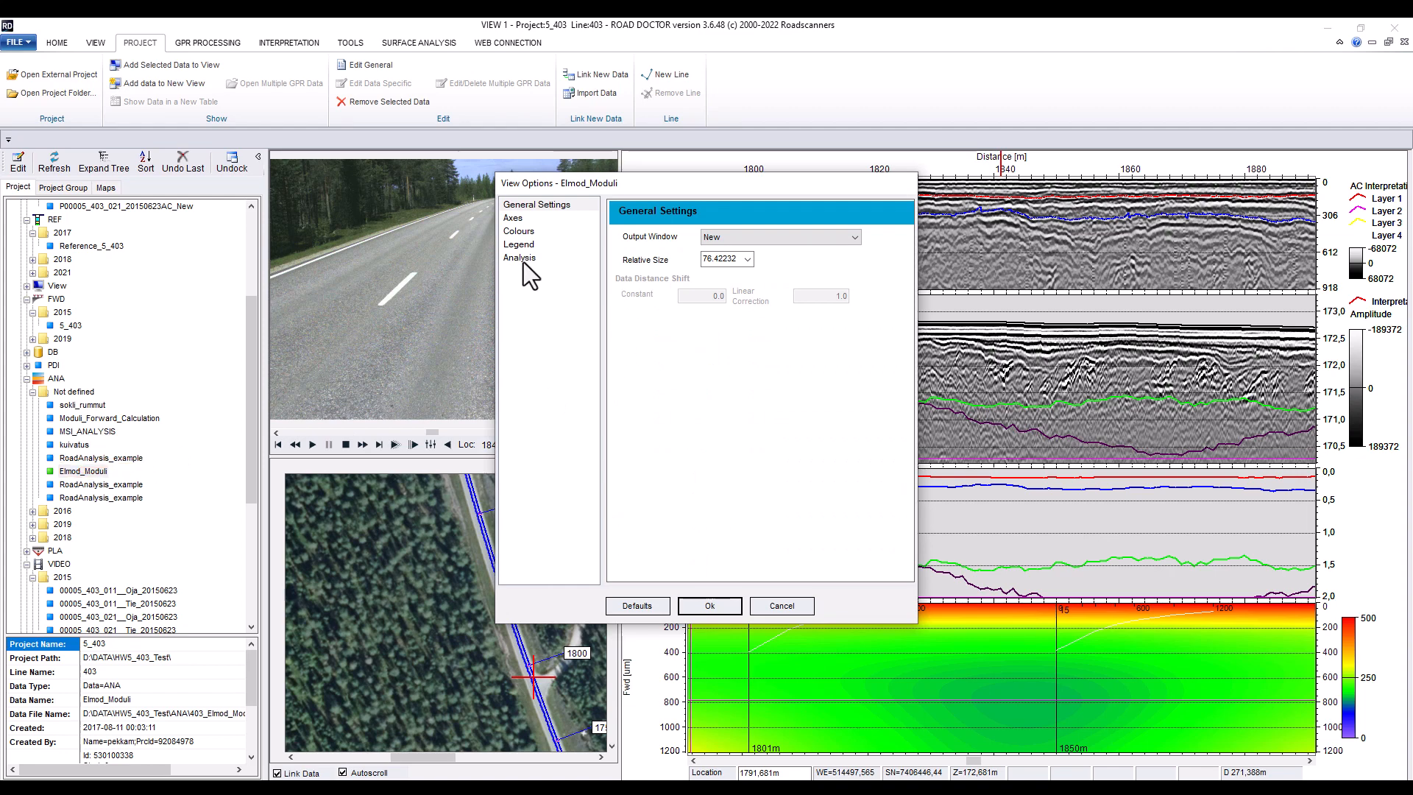
pyautogui.click(521, 231)
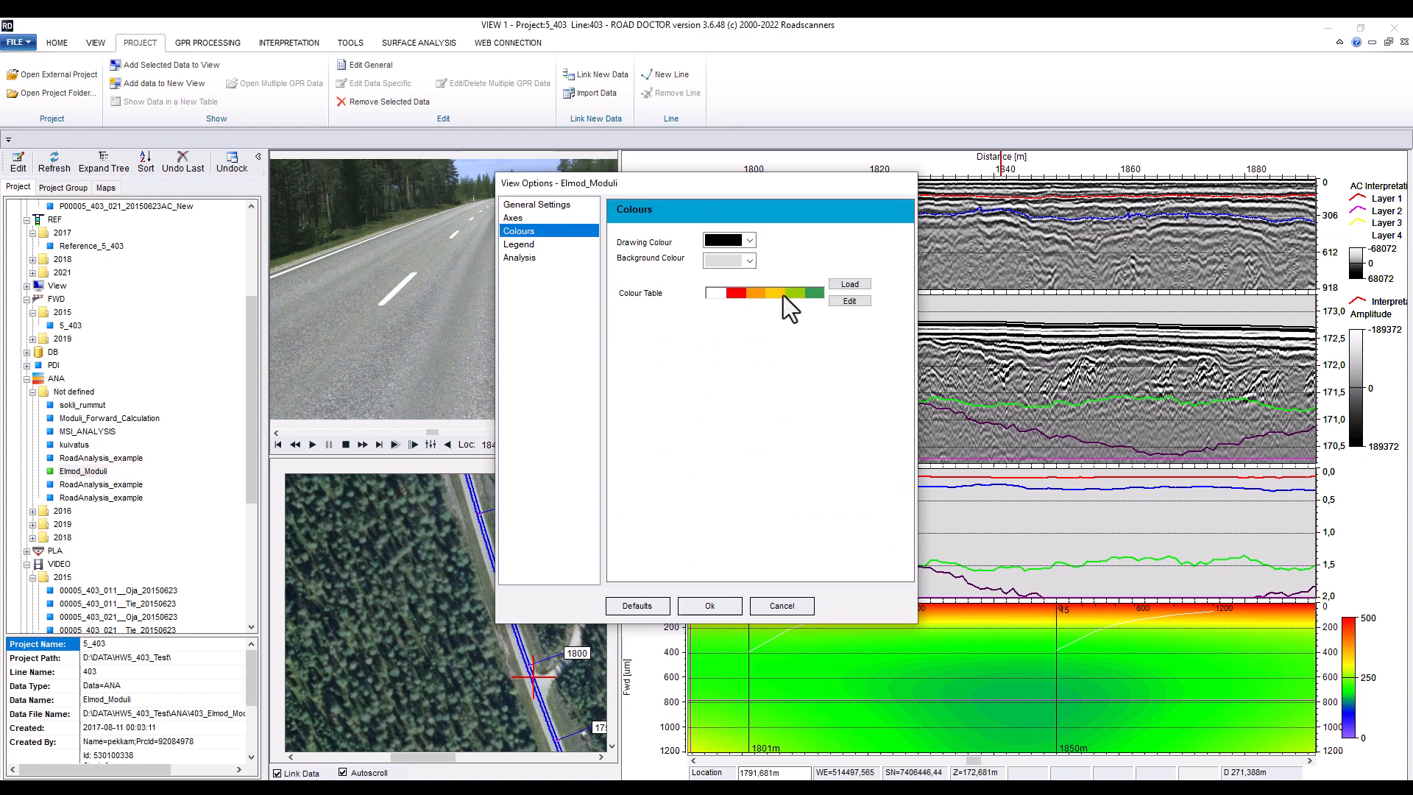
pyautogui.click(527, 260)
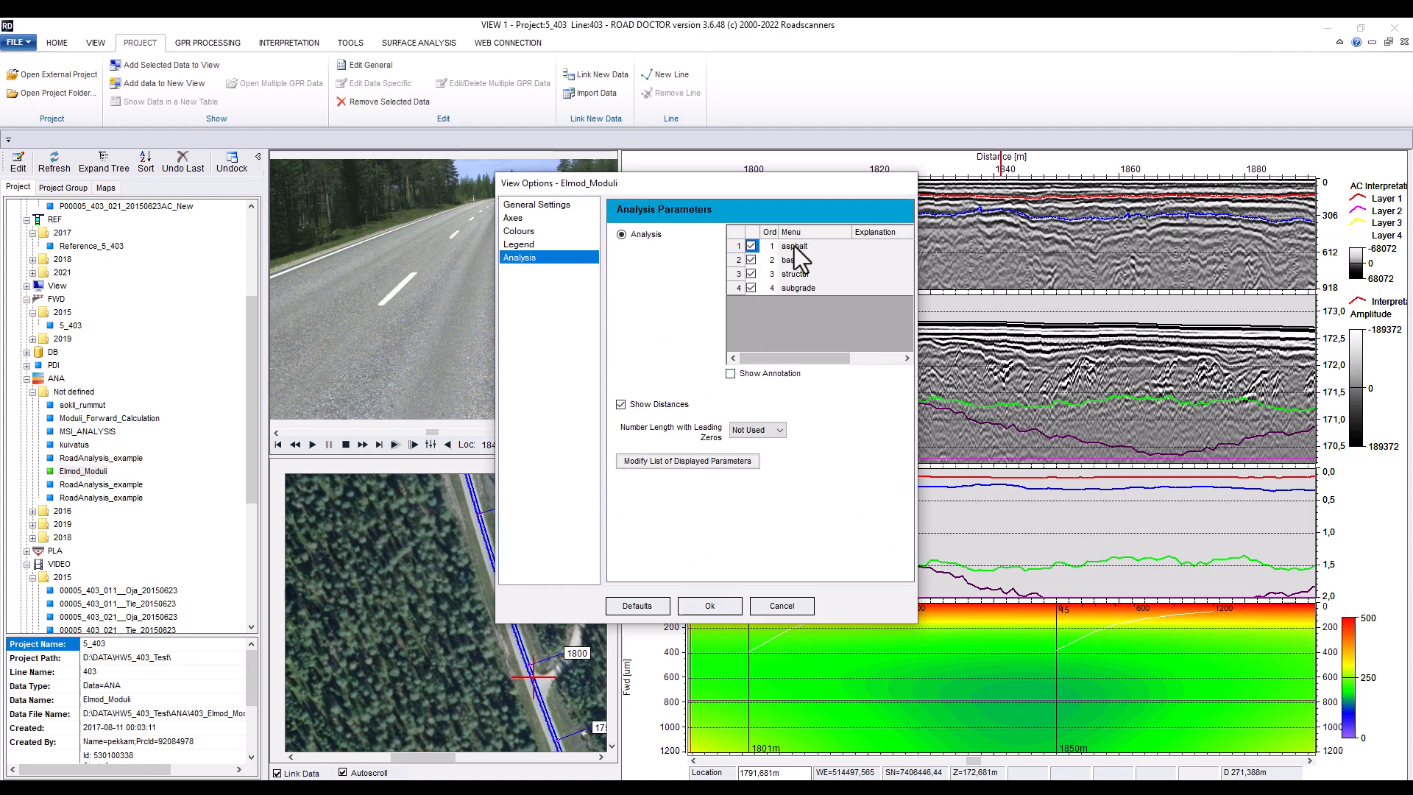
pyautogui.click(710, 605)
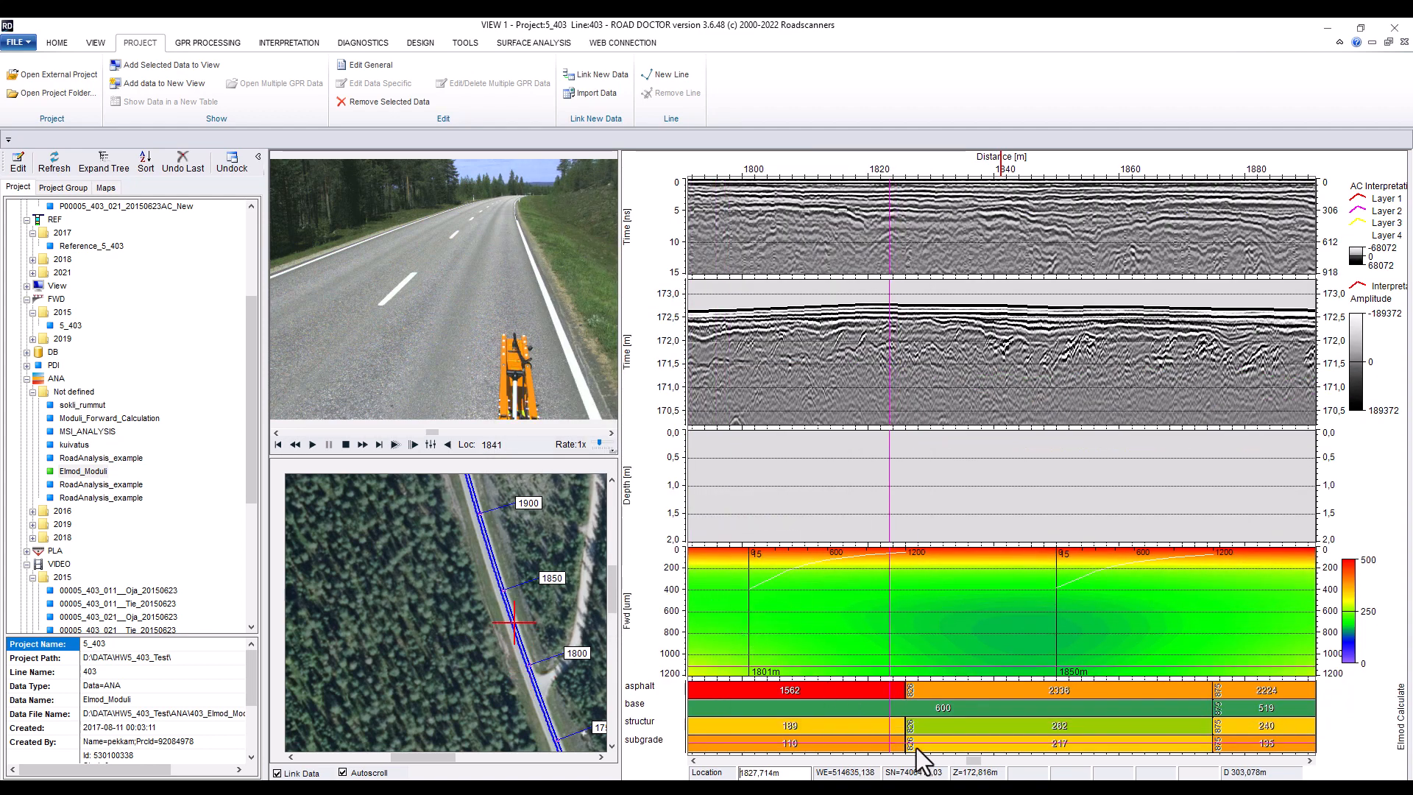
# Inspect the layer modulus sections in the Elmod analysis pane
pyautogui.click(769, 699)
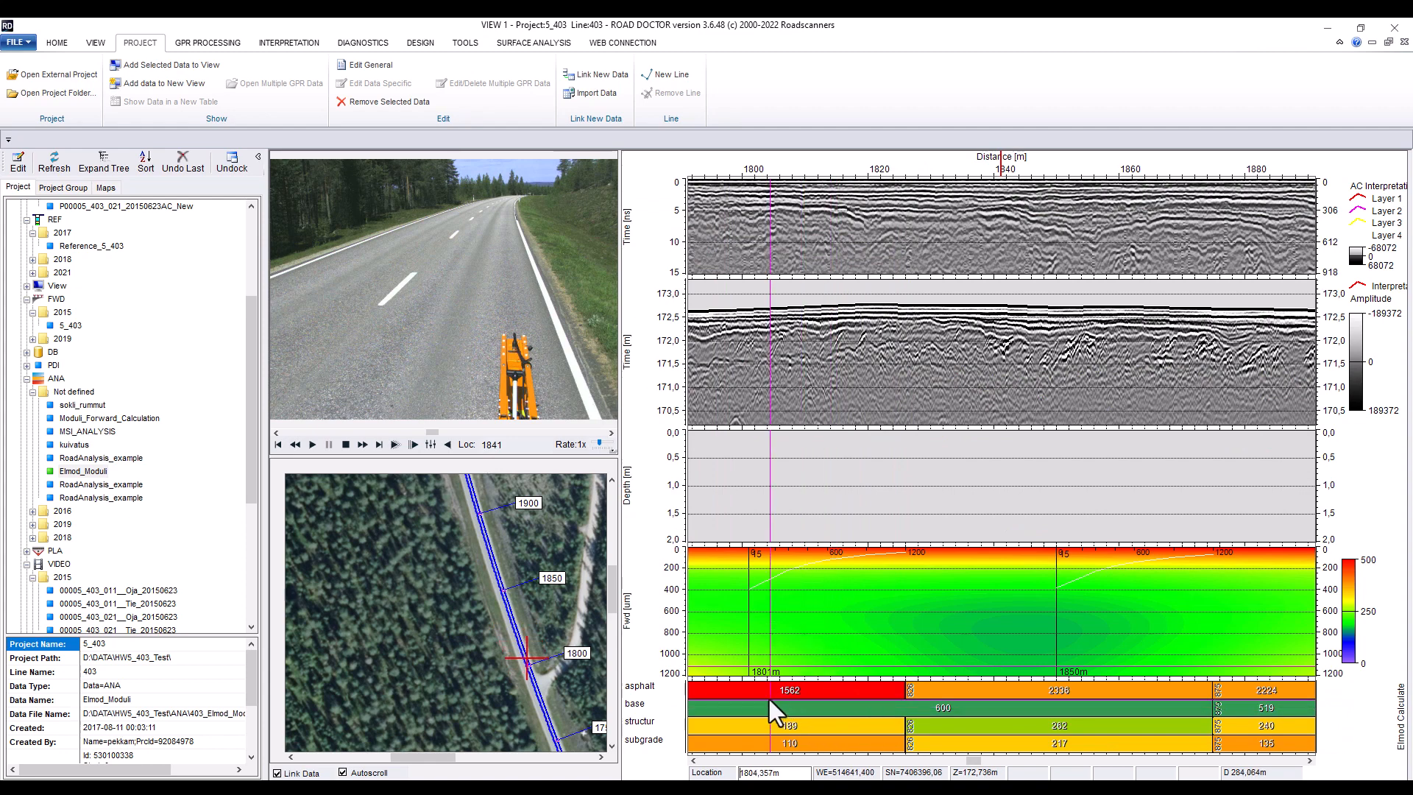
pyautogui.click(778, 680)
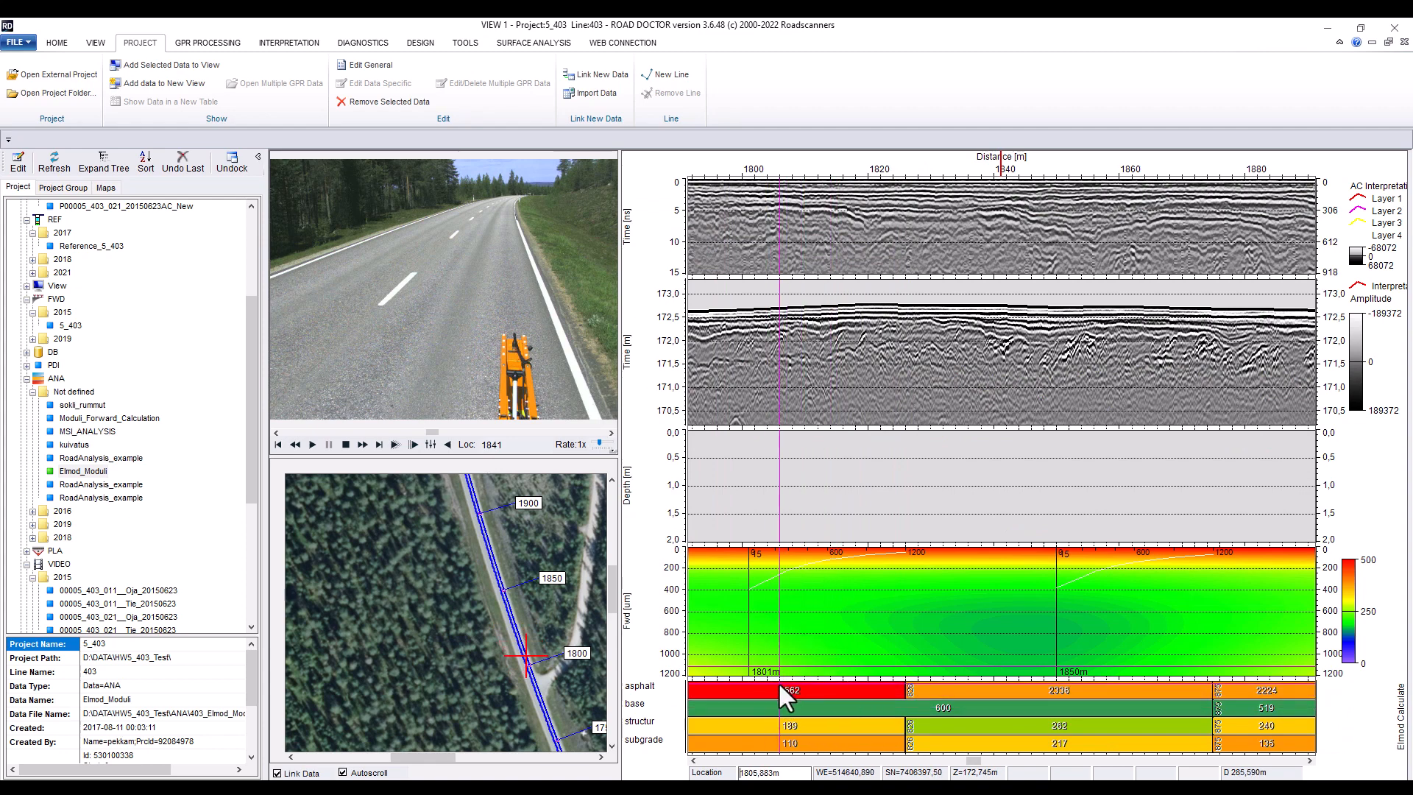
pyautogui.click(778, 681)
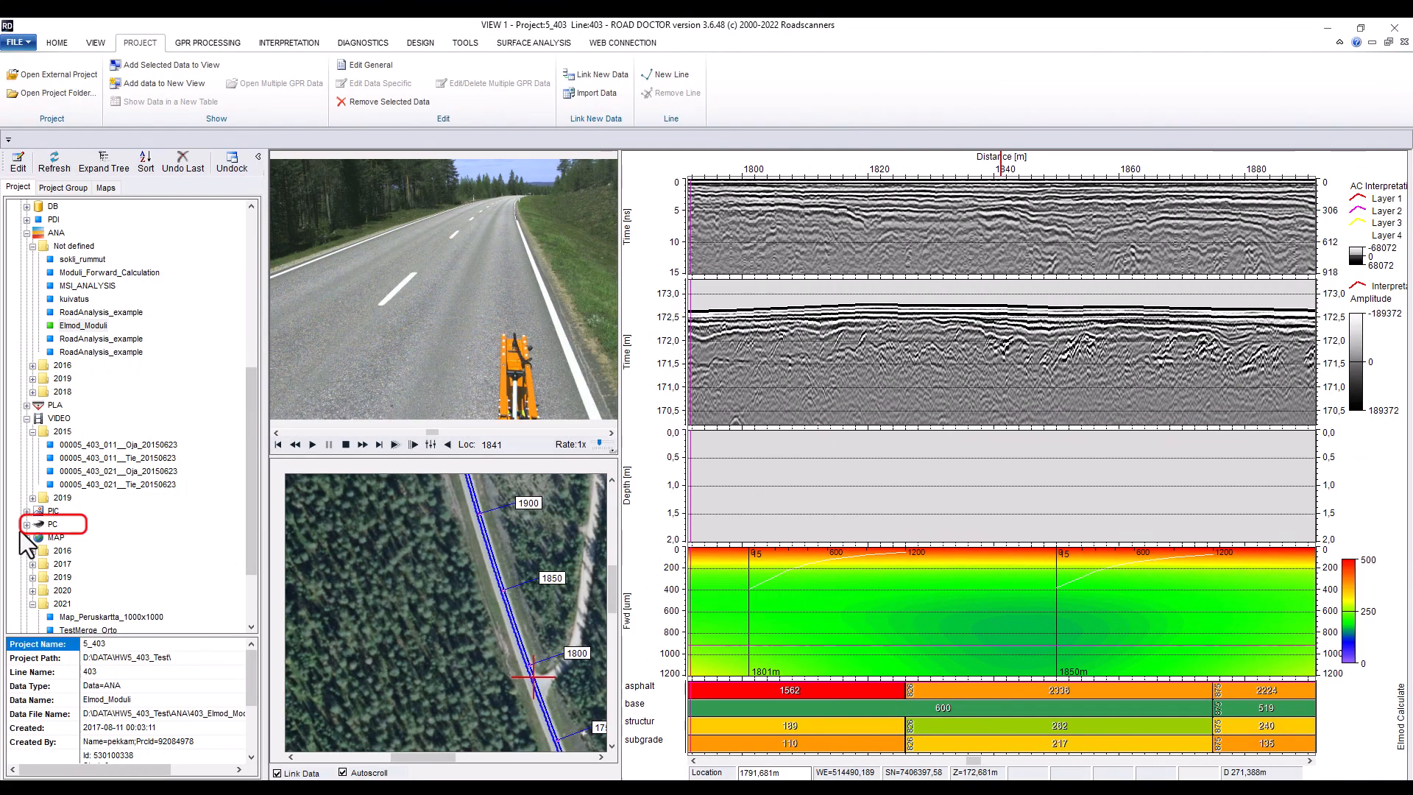
# Add point cloud 5_403_s1_2015-06 to the view as a new window using the Remission defaults
pyautogui.click(28, 525)
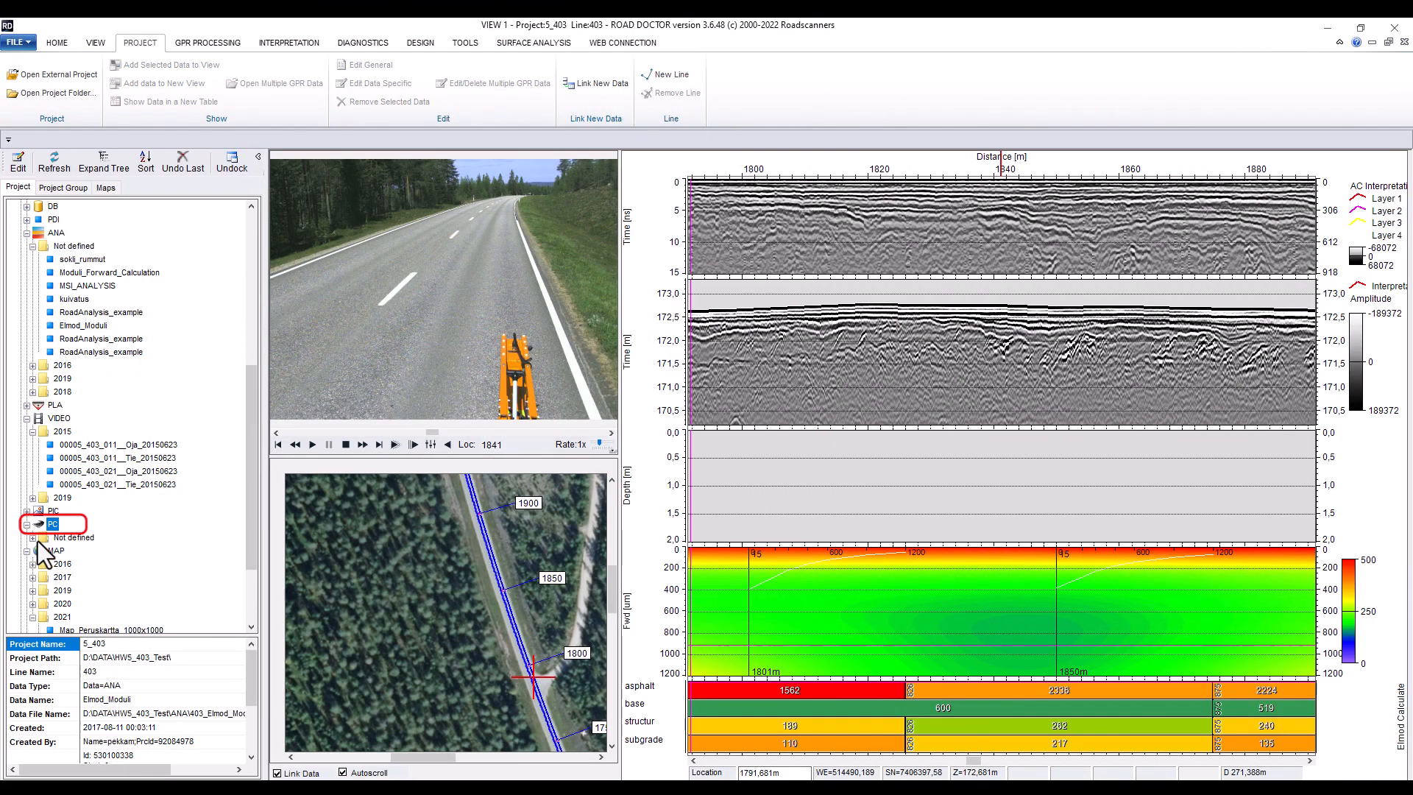
pyautogui.click(34, 538)
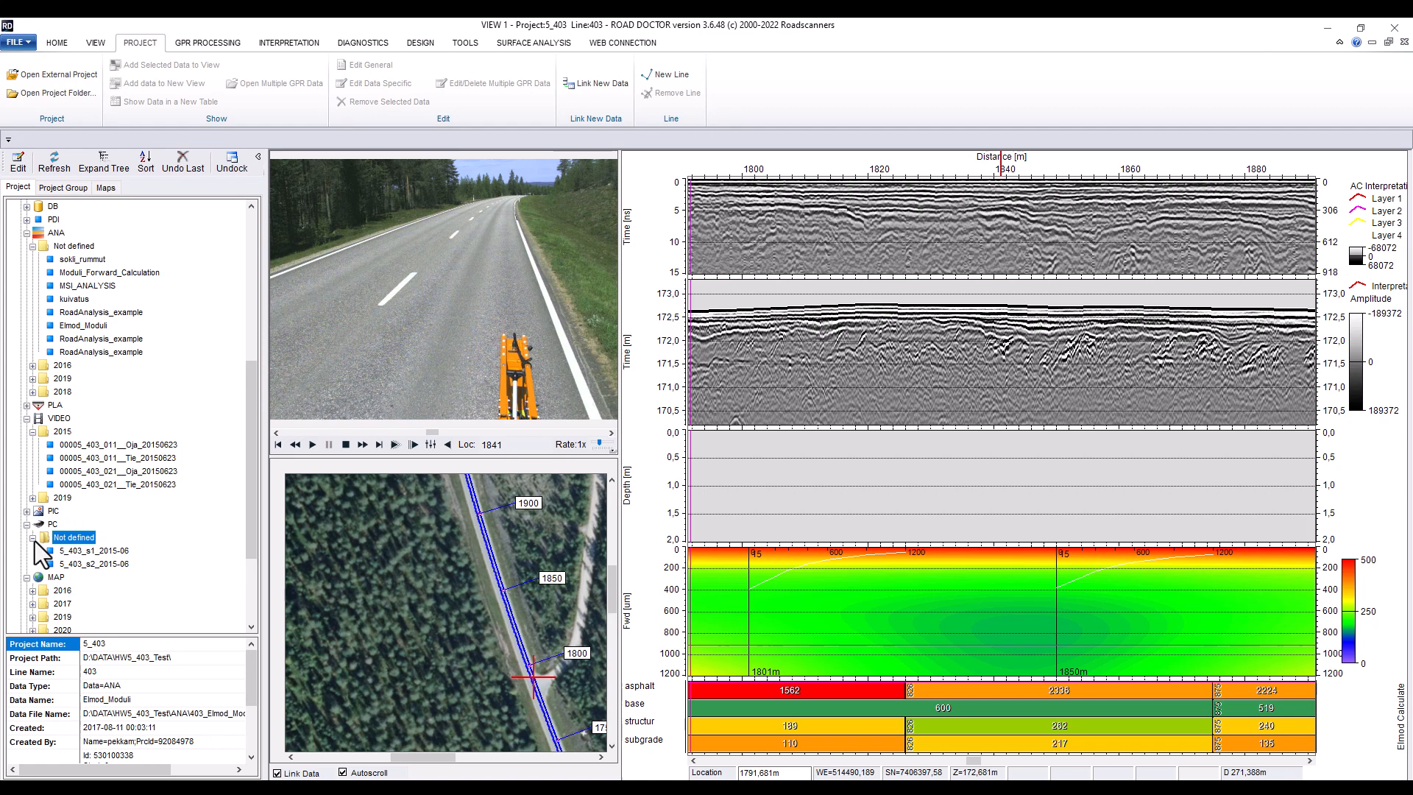
pyautogui.click(96, 551)
pyautogui.doubleClick(96, 553)
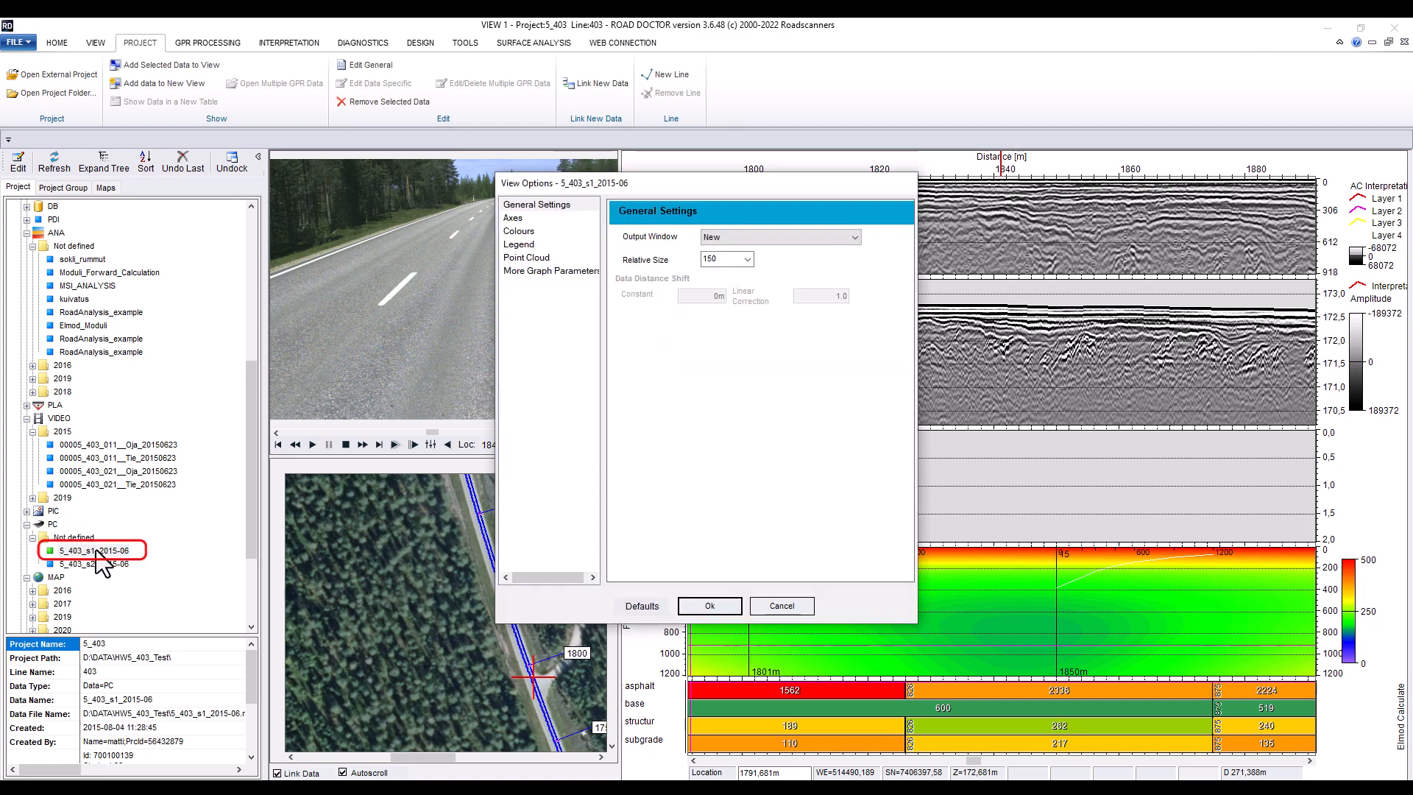
pyautogui.click(643, 607)
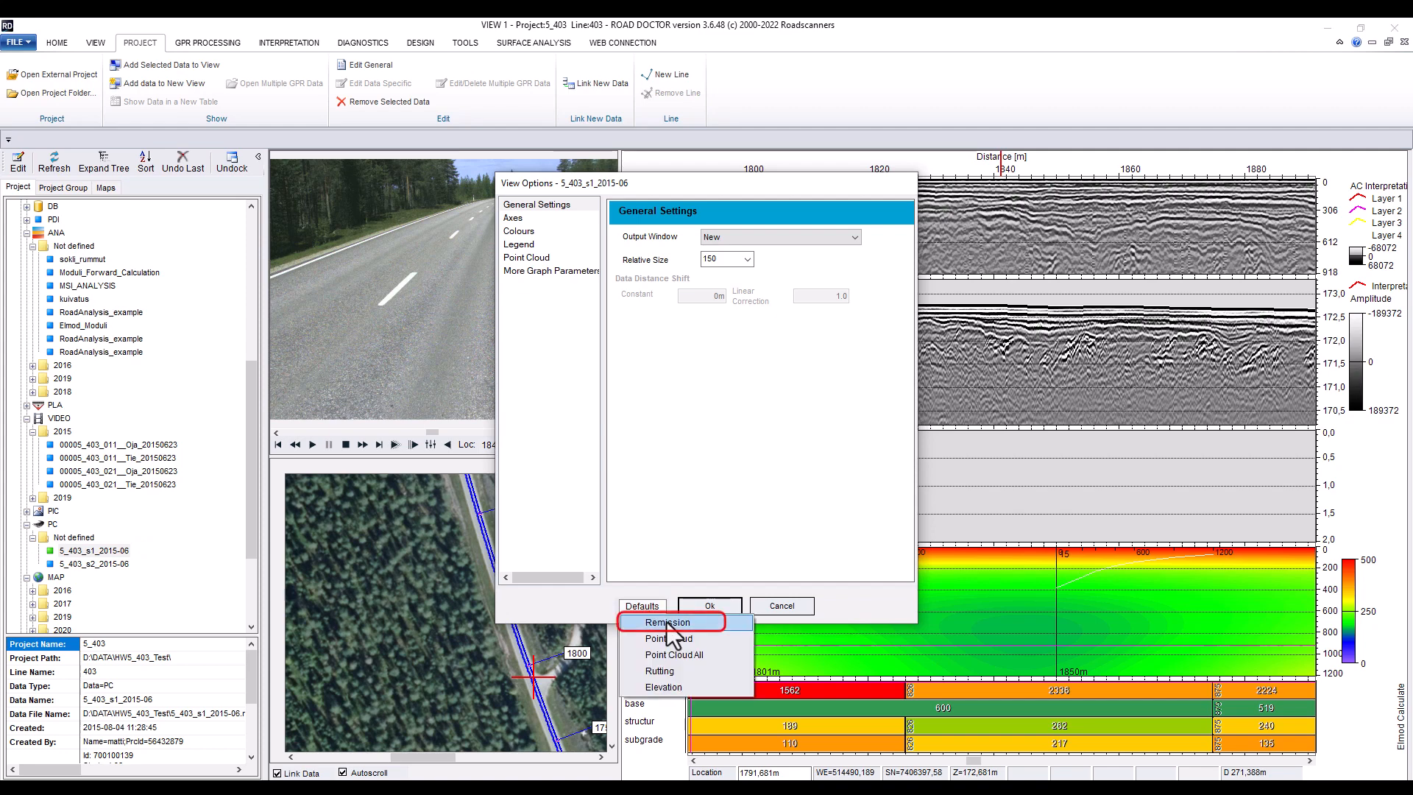
pyautogui.click(667, 622)
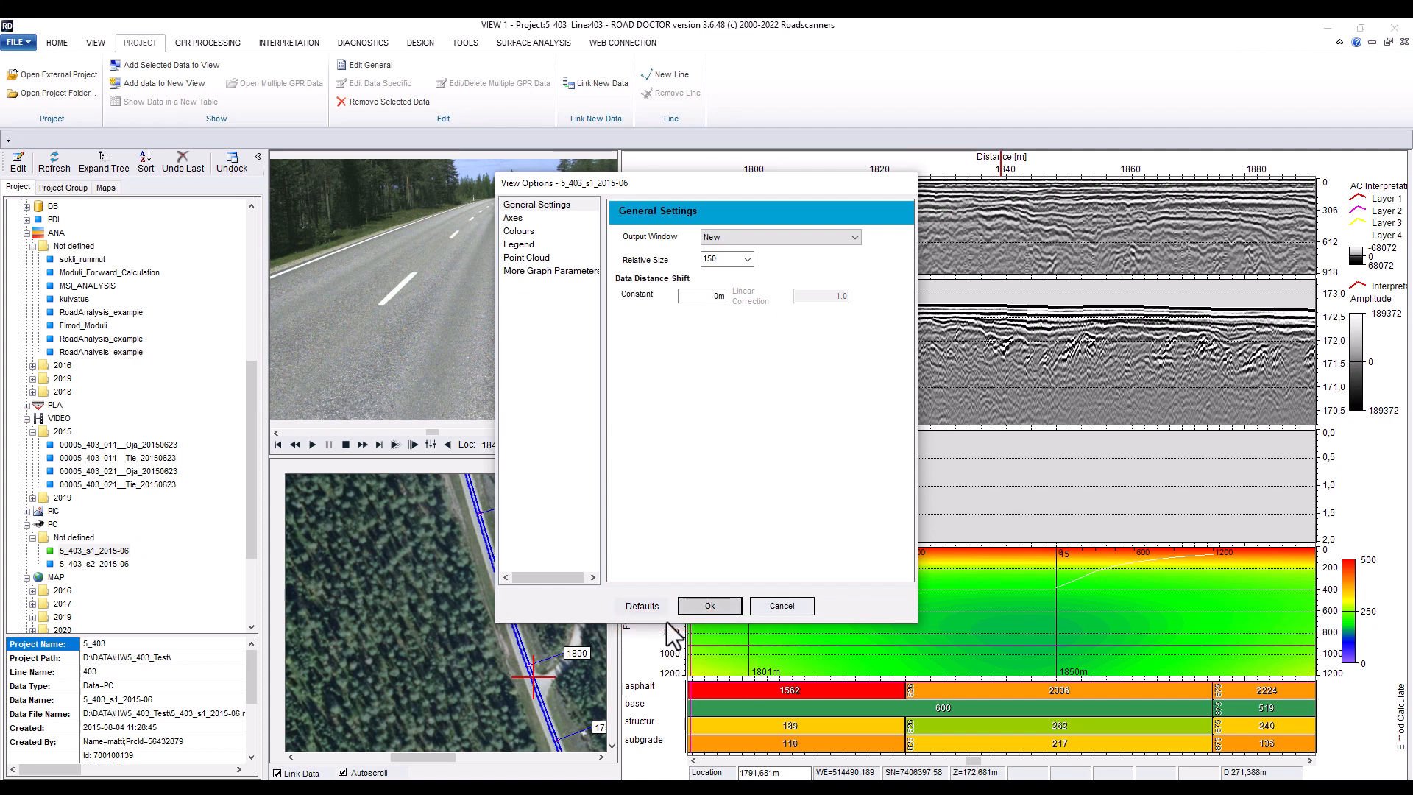
pyautogui.press('Return')
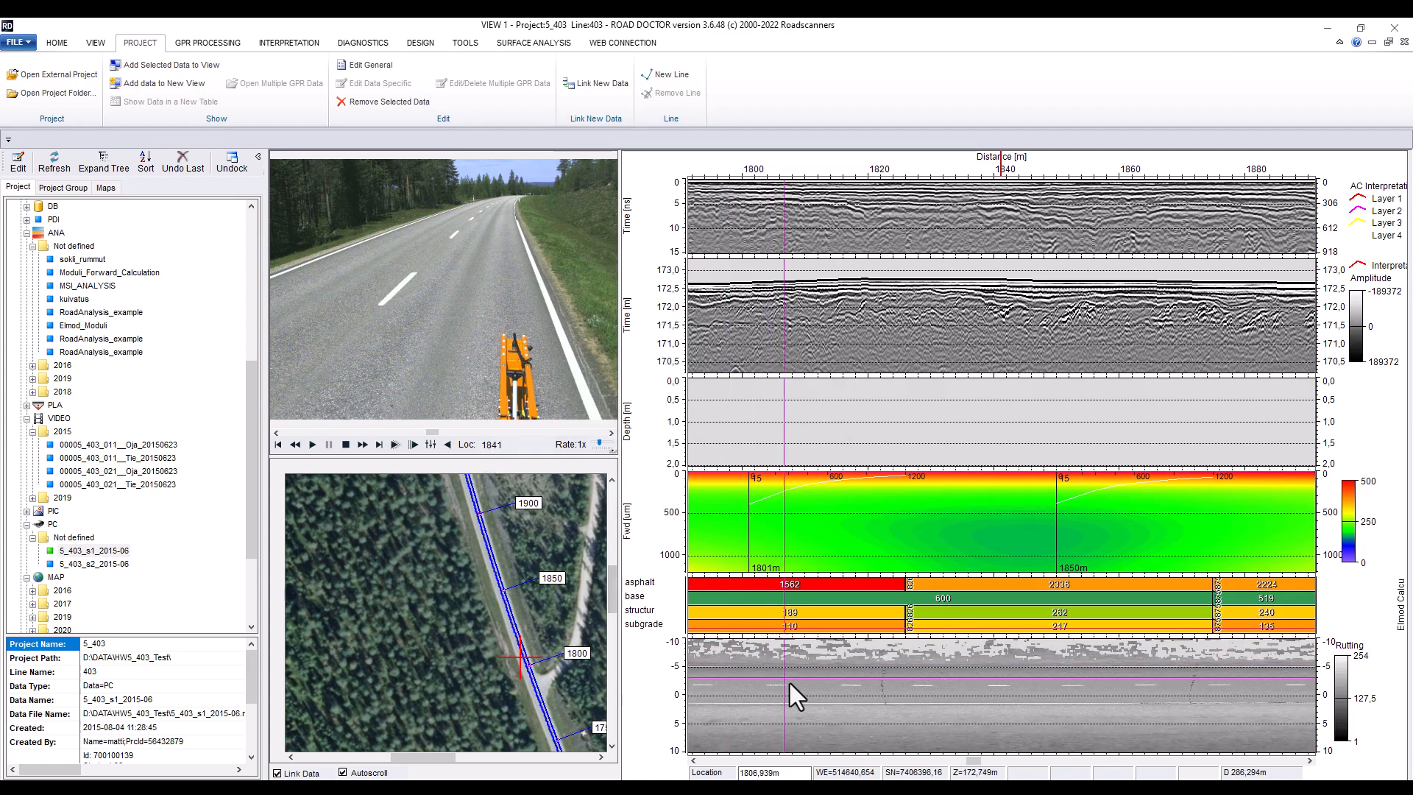
# Set the remission pane's Y-scale minimum to -6 and maximum to 3, apply and close the options
pyautogui.doubleClick(643, 691)
pyautogui.doubleClick(778, 208)
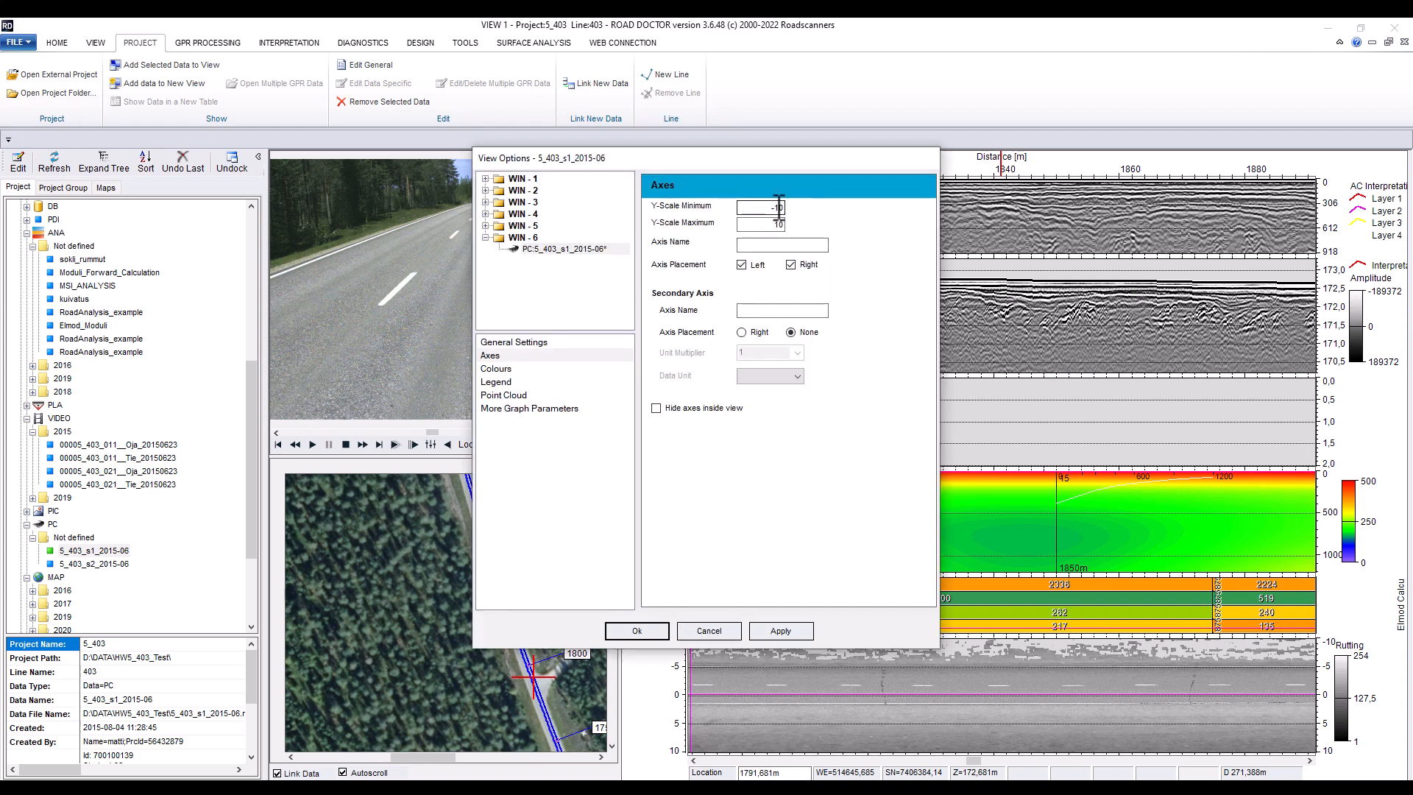
pyautogui.press('BackSpace')
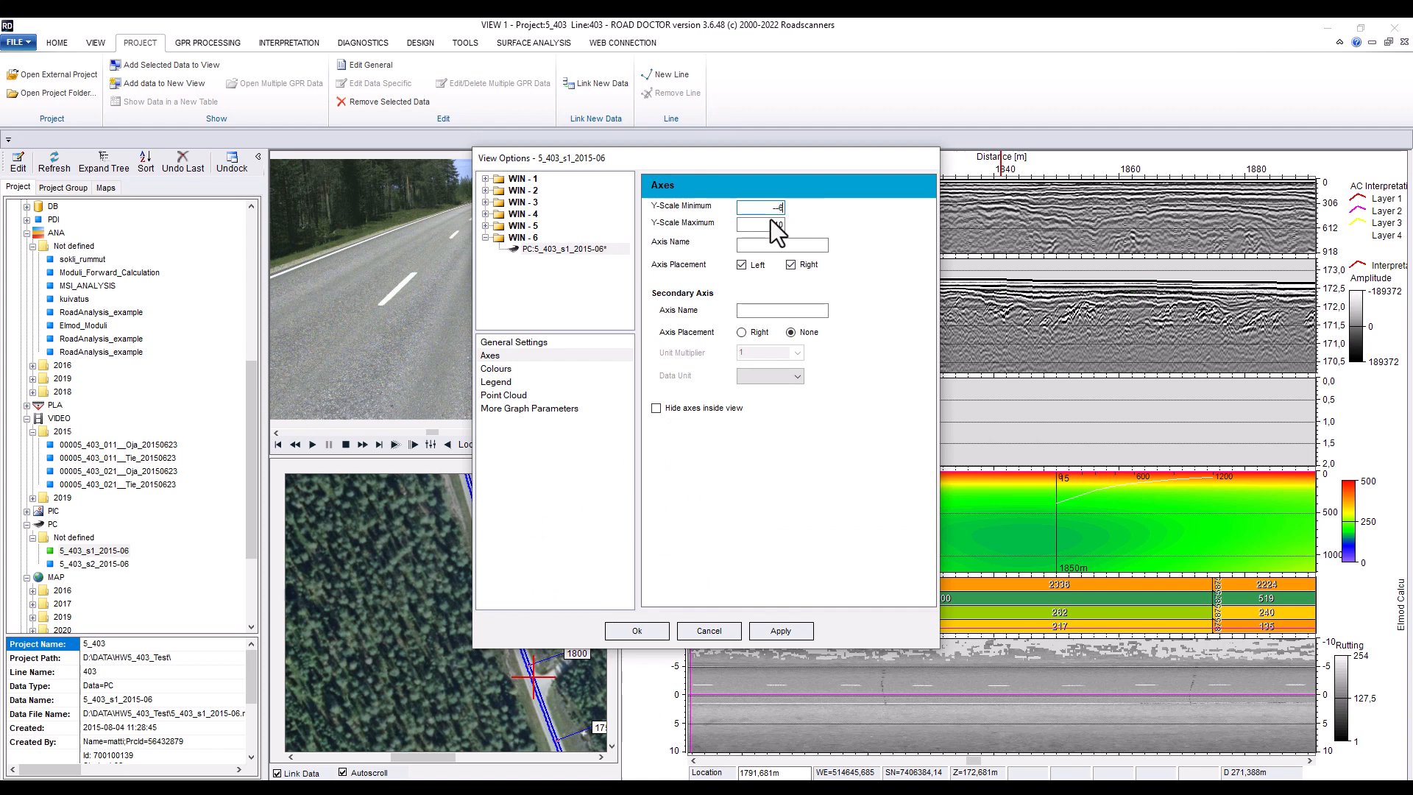
pyautogui.moveTo(771, 222); pyautogui.dragTo(794, 228)
pyautogui.click(780, 632)
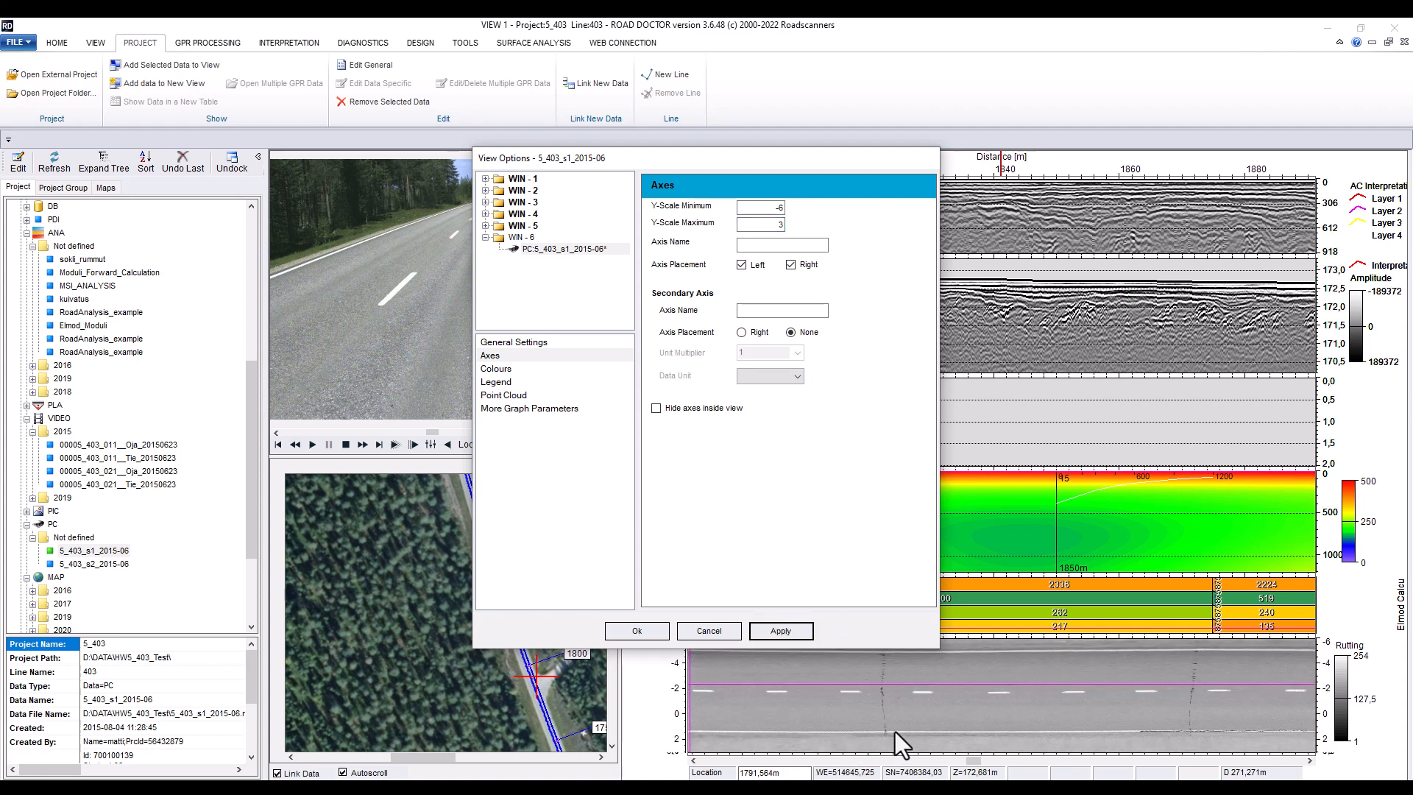
pyautogui.click(636, 631)
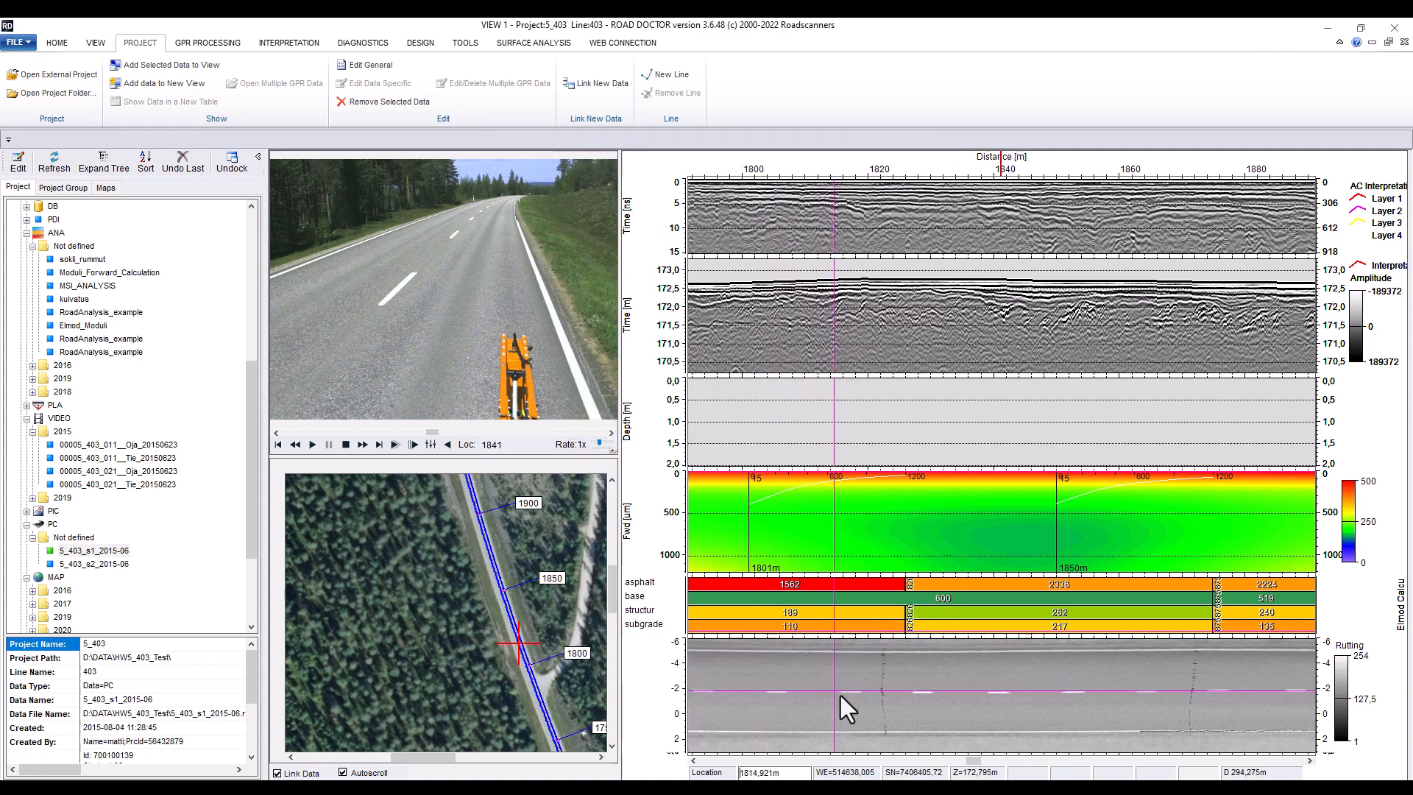
# Move the location cursor along the remission pane
pyautogui.click(878, 714)
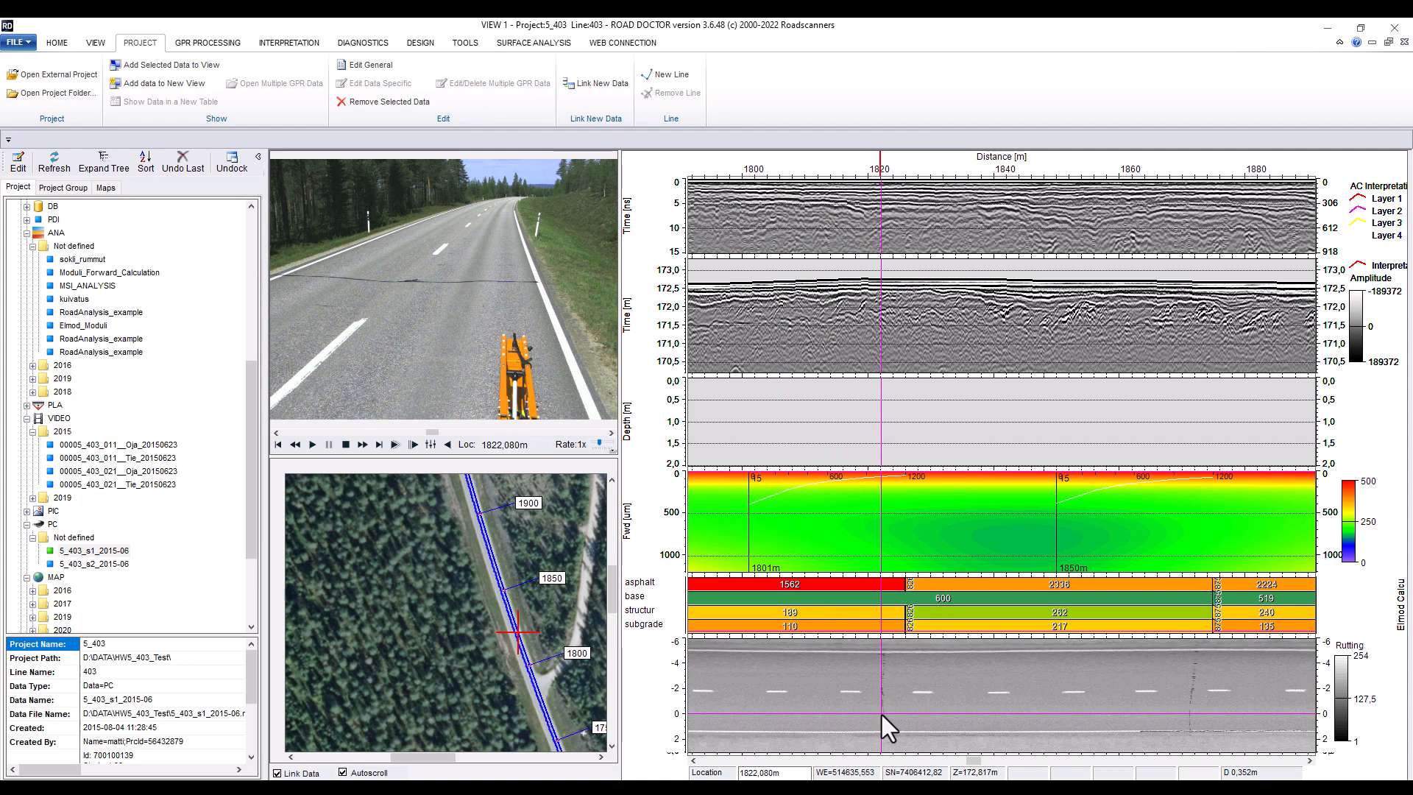
pyautogui.moveTo(886, 713); pyautogui.dragTo(1189, 725)
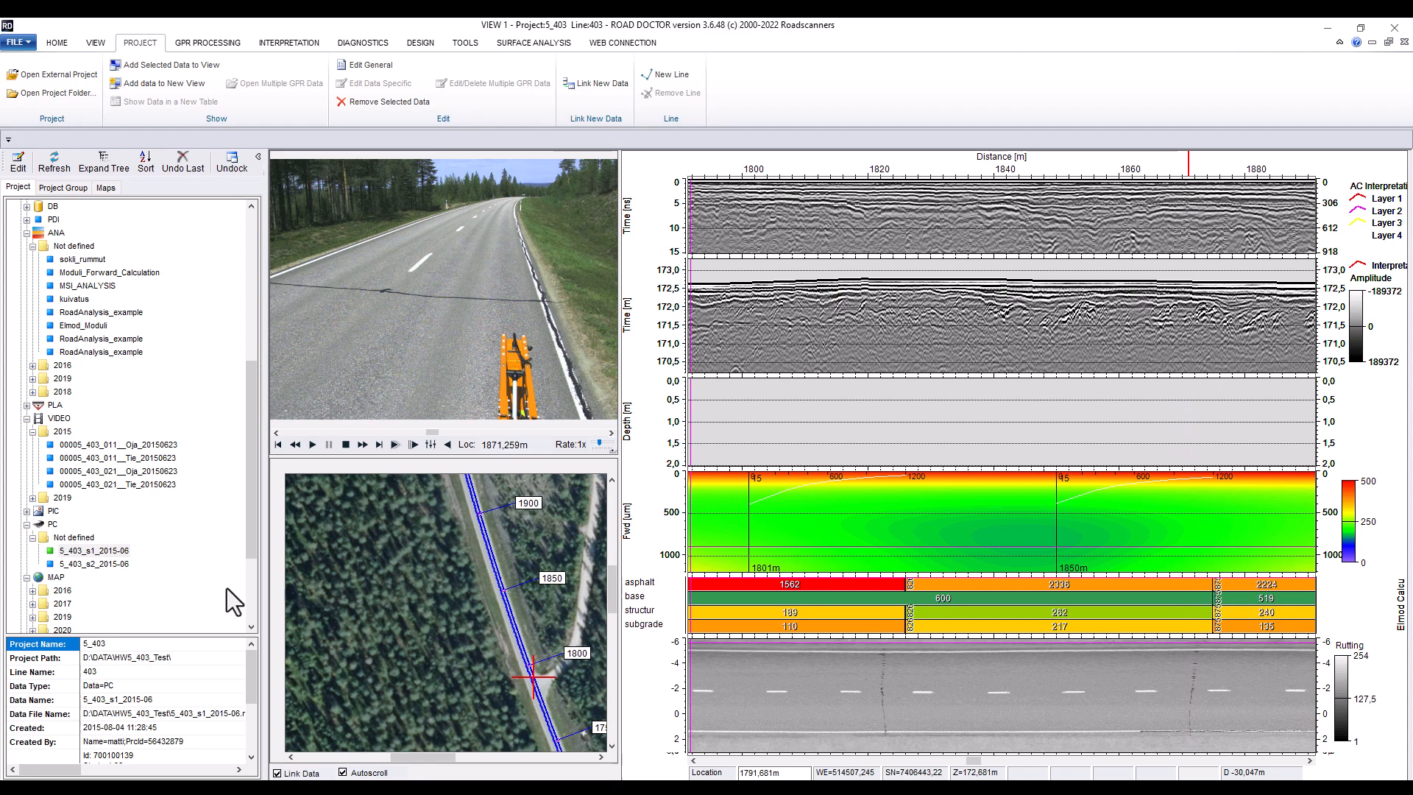
# Add 5_403_s1_2015-06 again into the Win 6 pane as Transparent Rutting with calculation area left edge -1.8
pyautogui.doubleClick(93, 549)
pyautogui.click(642, 605)
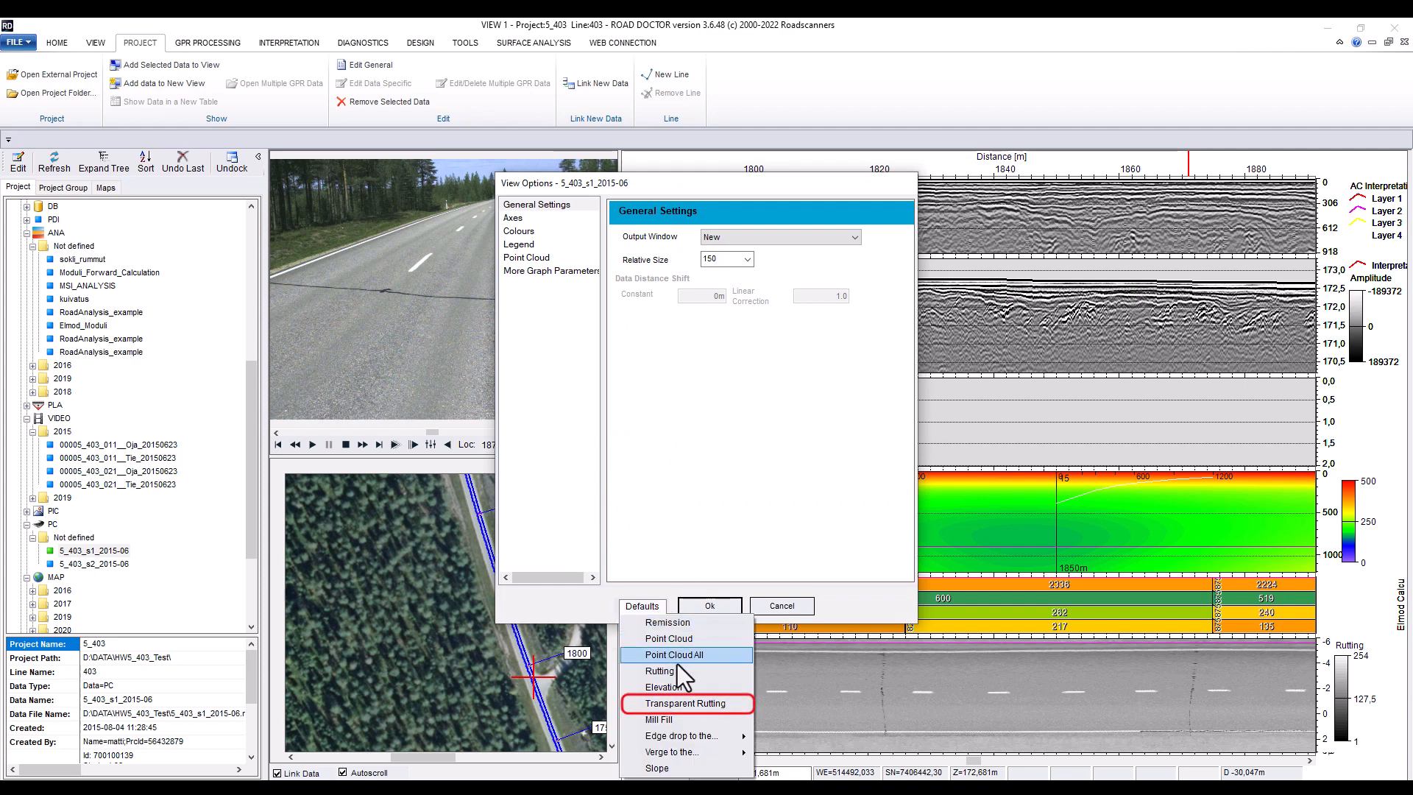
pyautogui.click(691, 704)
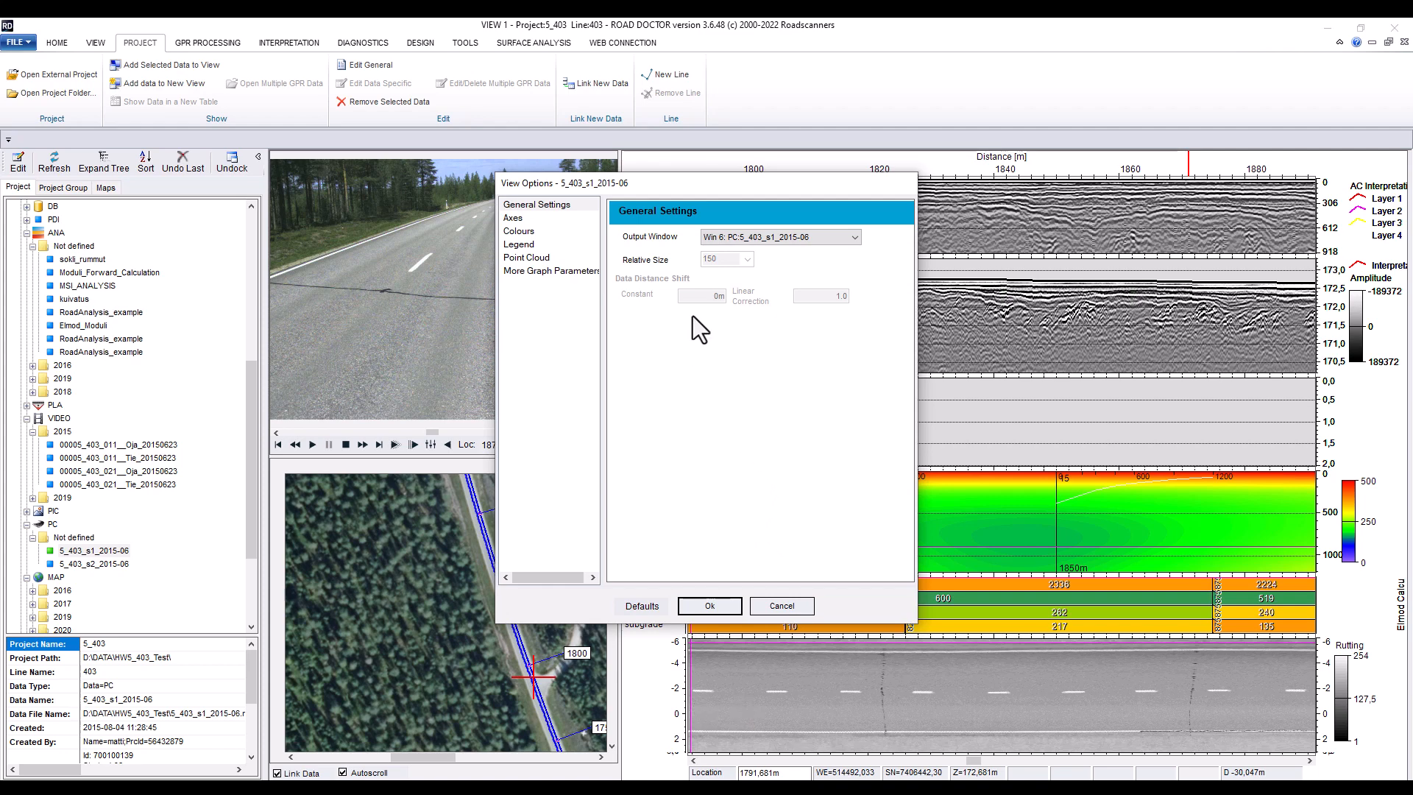
pyautogui.click(521, 267)
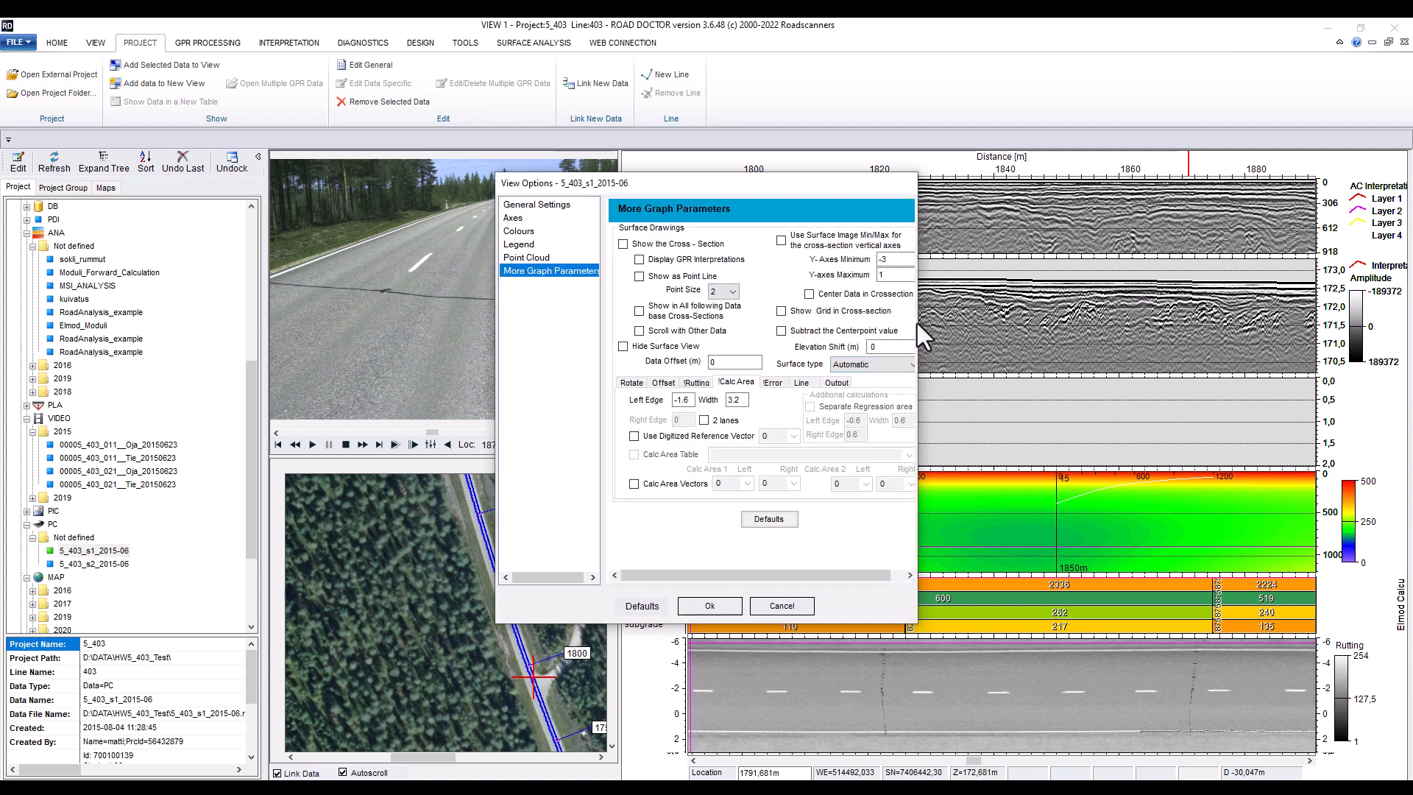
pyautogui.moveTo(916, 323); pyautogui.dragTo(1009, 328)
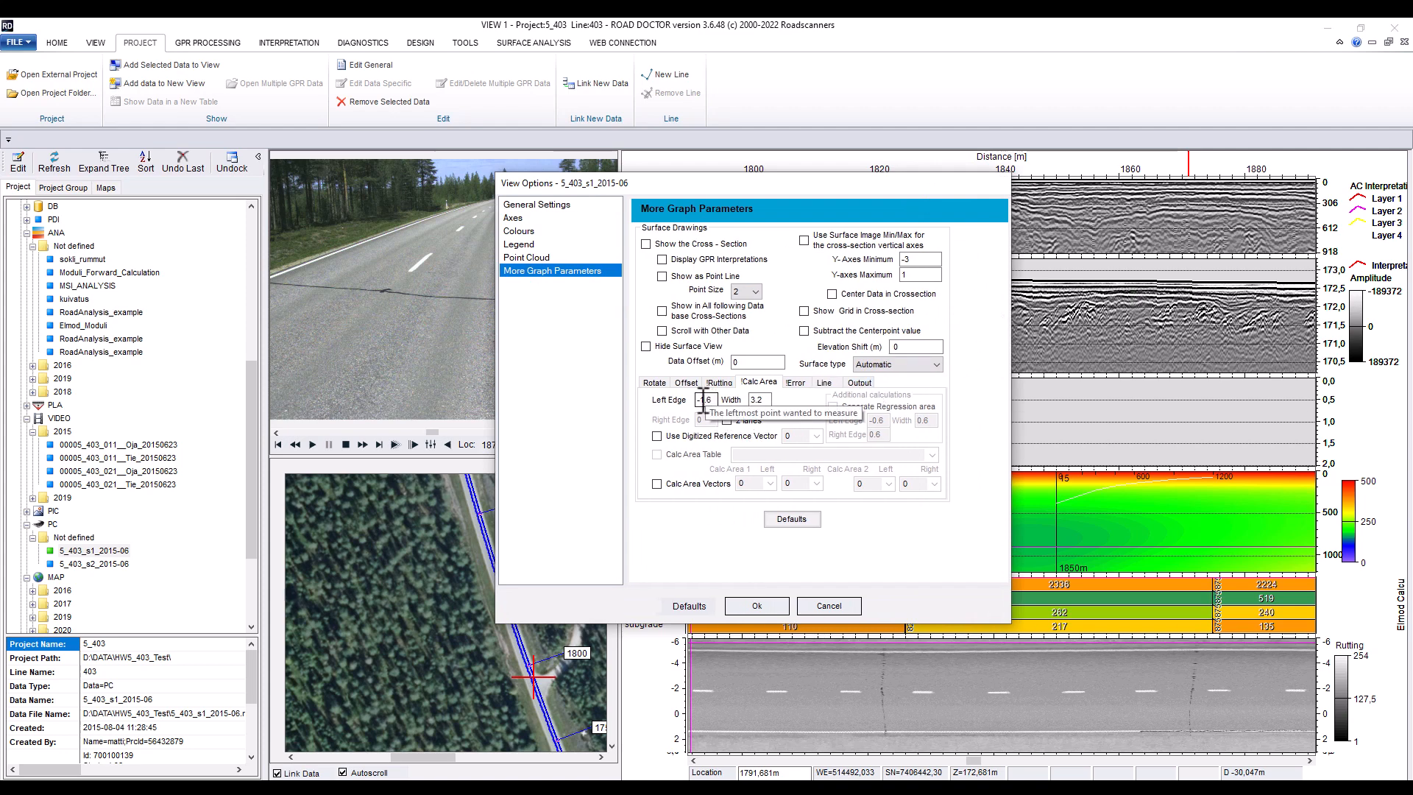
pyautogui.moveTo(705, 400); pyautogui.dragTo(716, 400)
pyautogui.write('8')
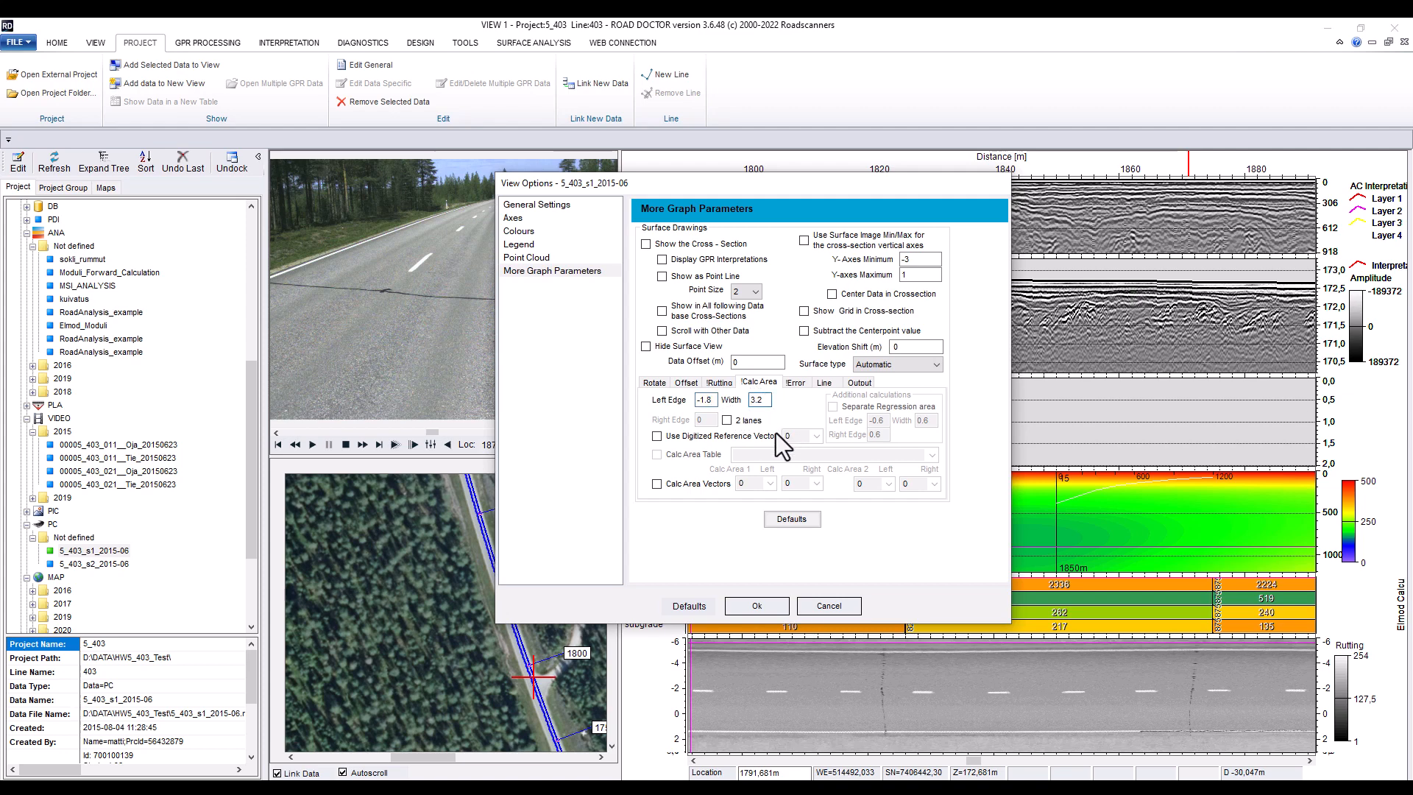
pyautogui.click(765, 606)
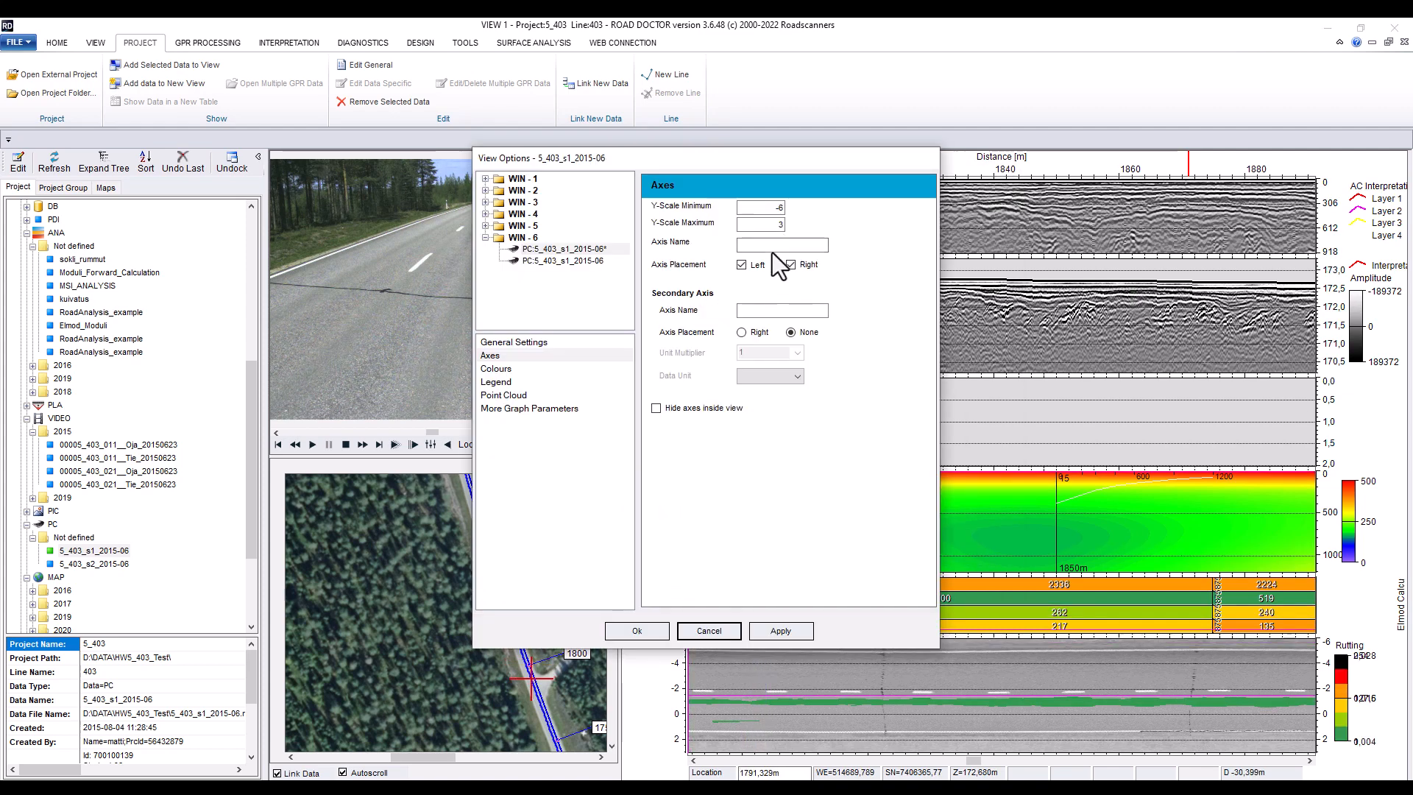
# Set the transparent rutting colour scale threshold maximum to 0.016 and confirm
pyautogui.click(496, 368)
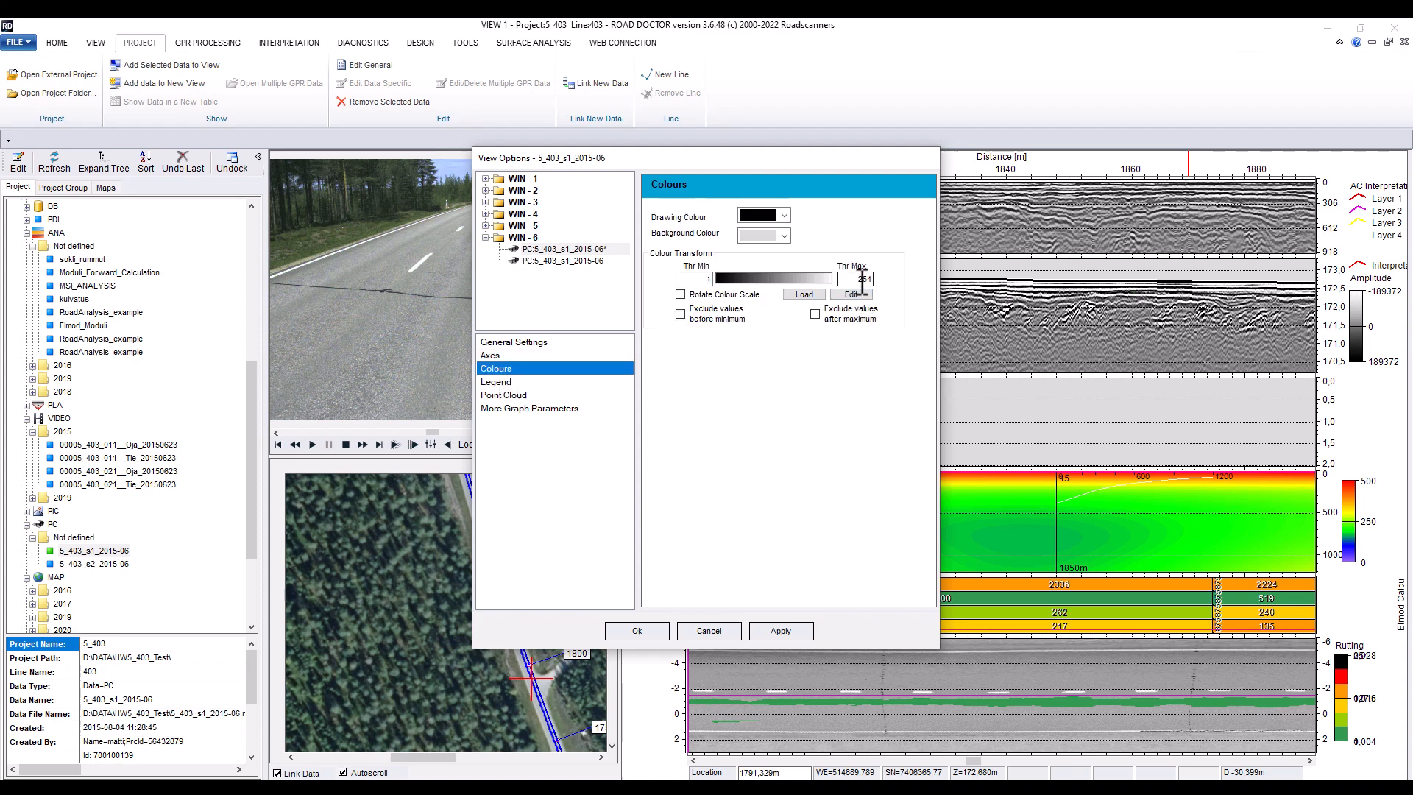
pyautogui.click(580, 262)
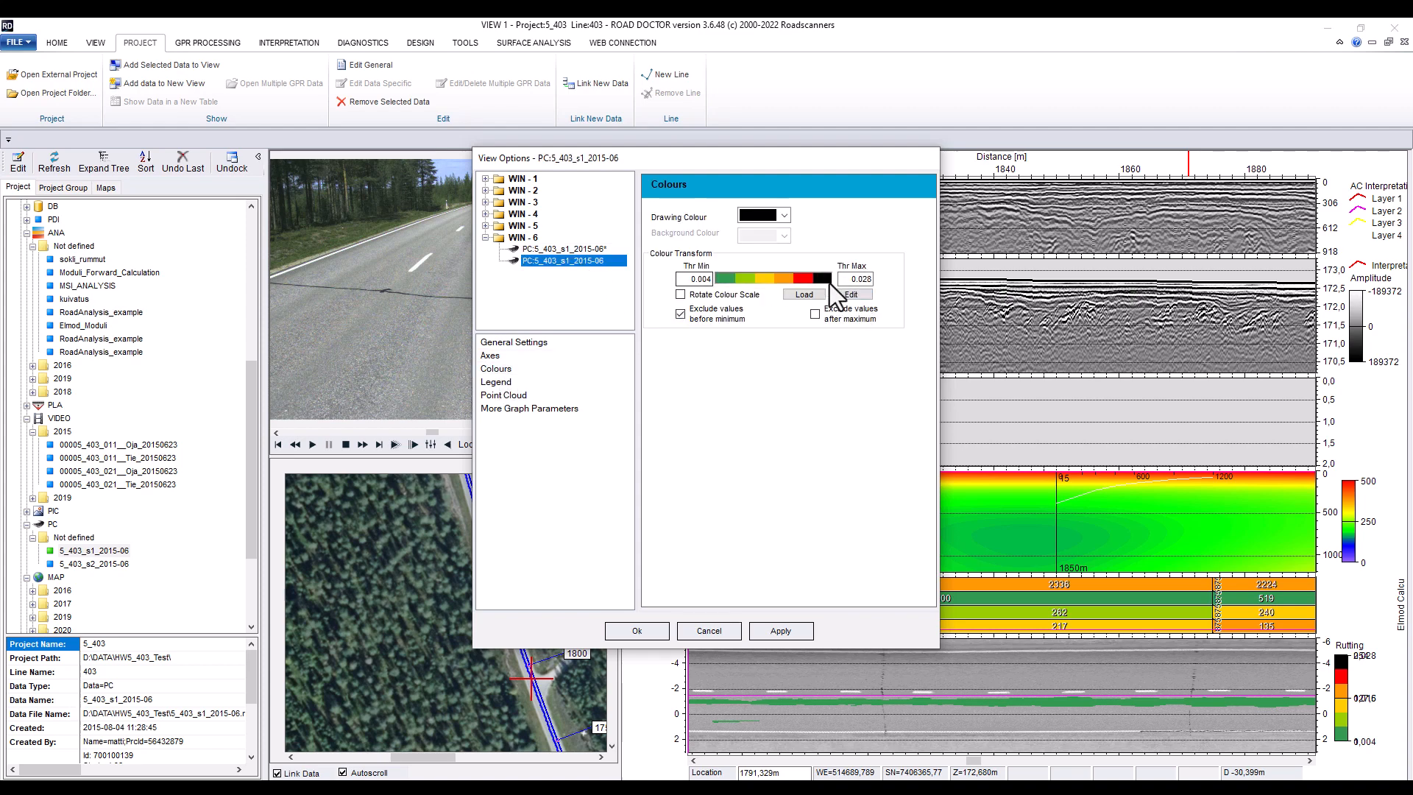
pyautogui.moveTo(857, 279); pyautogui.dragTo(878, 281)
pyautogui.write('1')
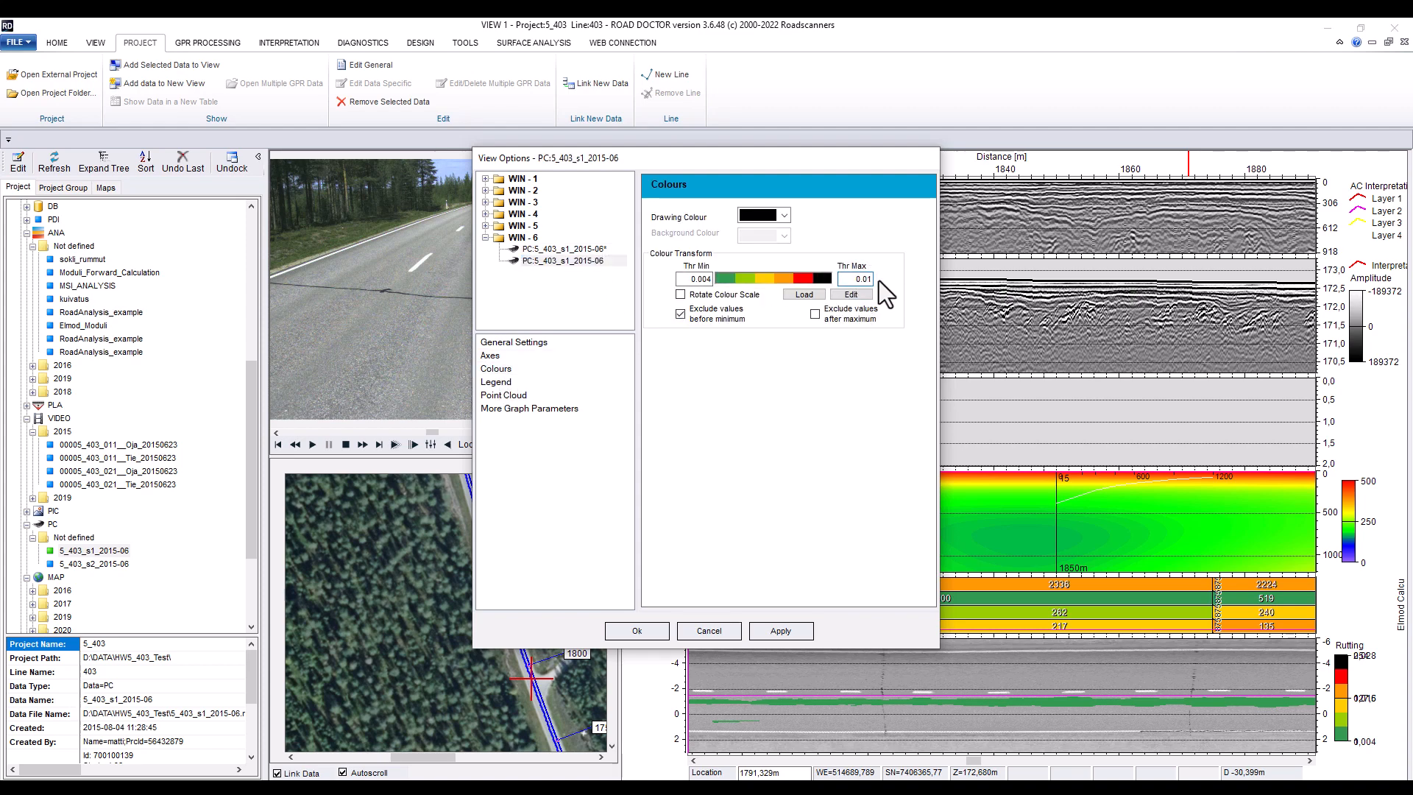
pyautogui.write('6')
pyautogui.click(636, 630)
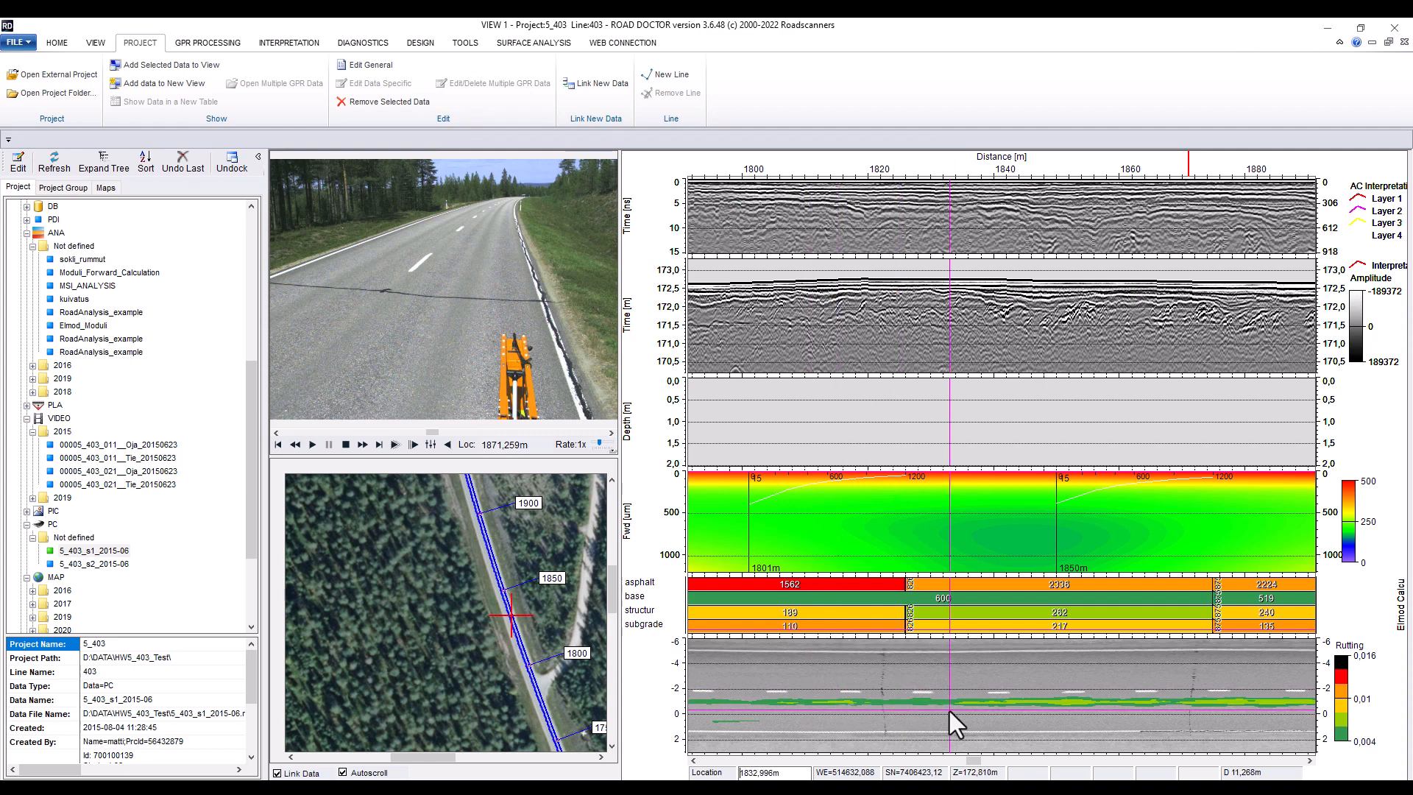
# Open 5_403_s1_2015-06 as a 3D point cloud view using the Point Cloud All defaults
pyautogui.doubleClick(91, 551)
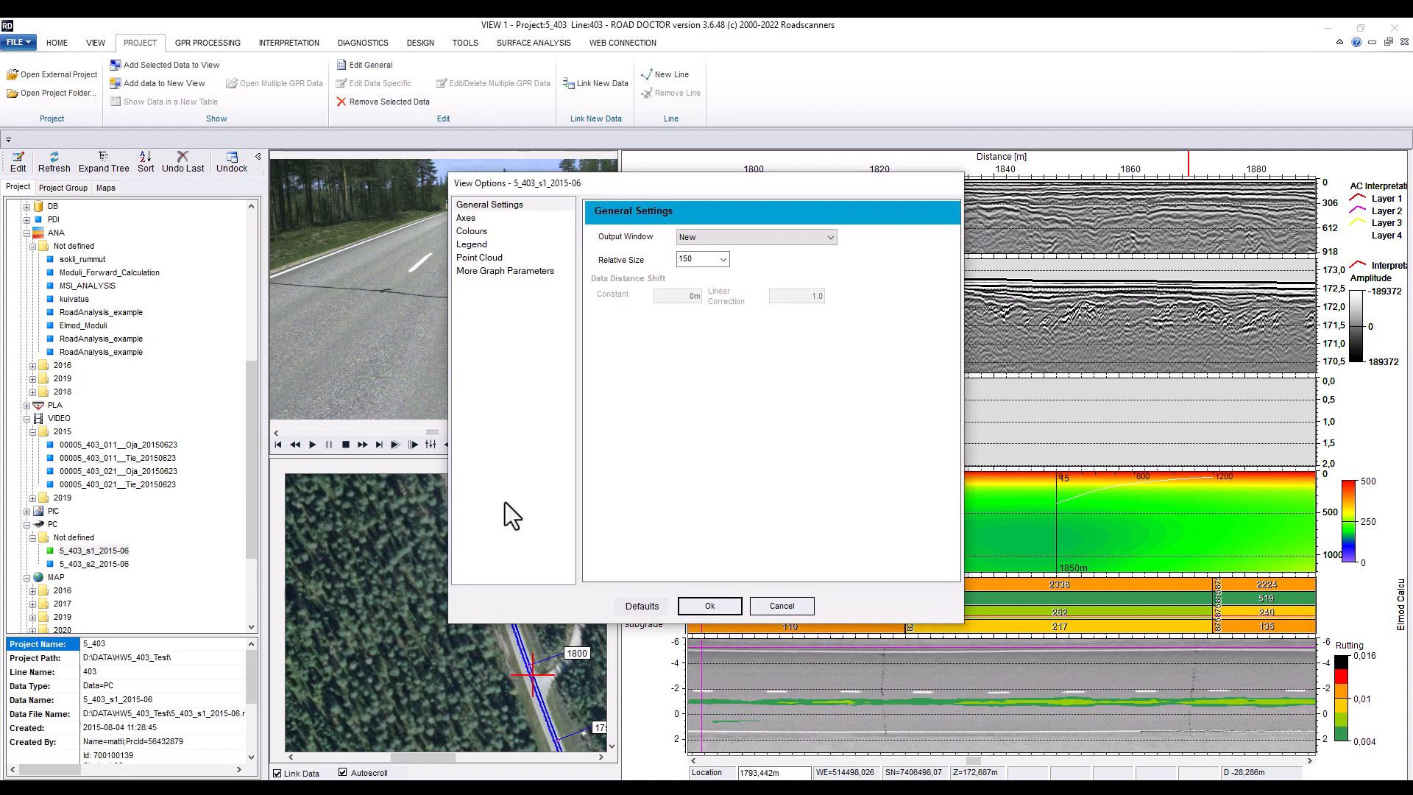
pyautogui.click(644, 606)
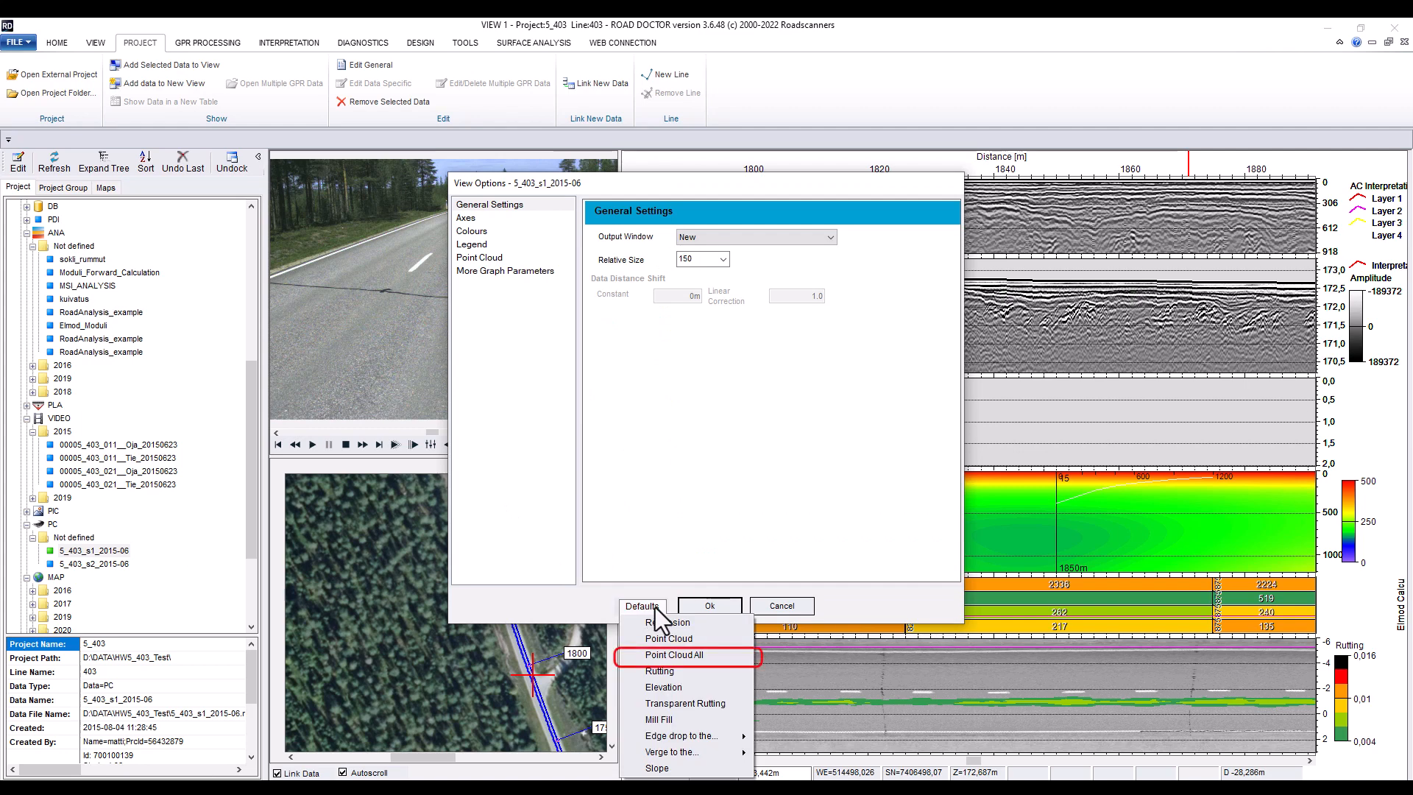
pyautogui.click(665, 655)
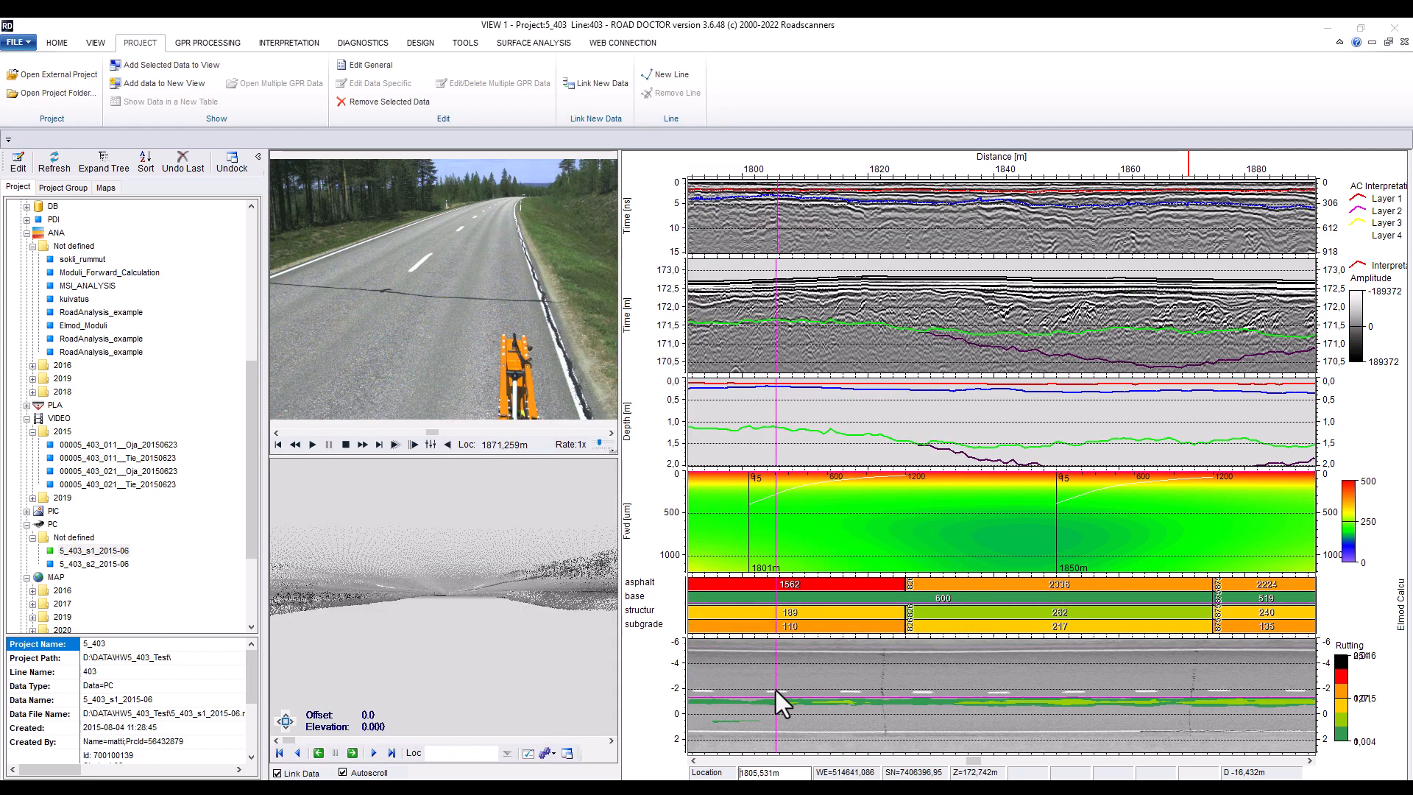
pyautogui.moveTo(493, 663); pyautogui.dragTo(491, 530)
pyautogui.moveTo(400, 542); pyautogui.dragTo(447, 534)
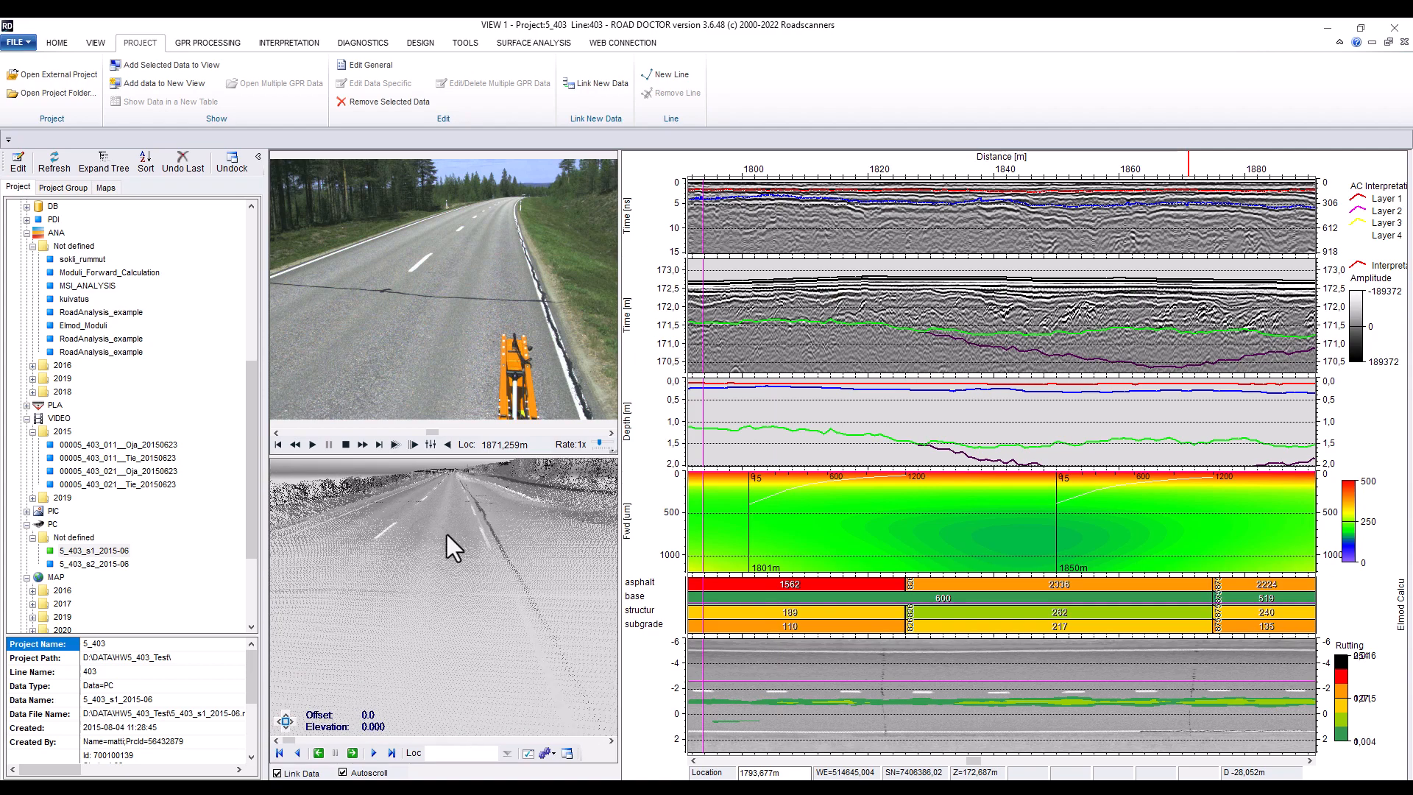
# Open the point cloud layer's general settings and import its data into the point cloud with cross-section -2 to 3.5 and elevation shift 0.05
pyautogui.doubleClick(650, 719)
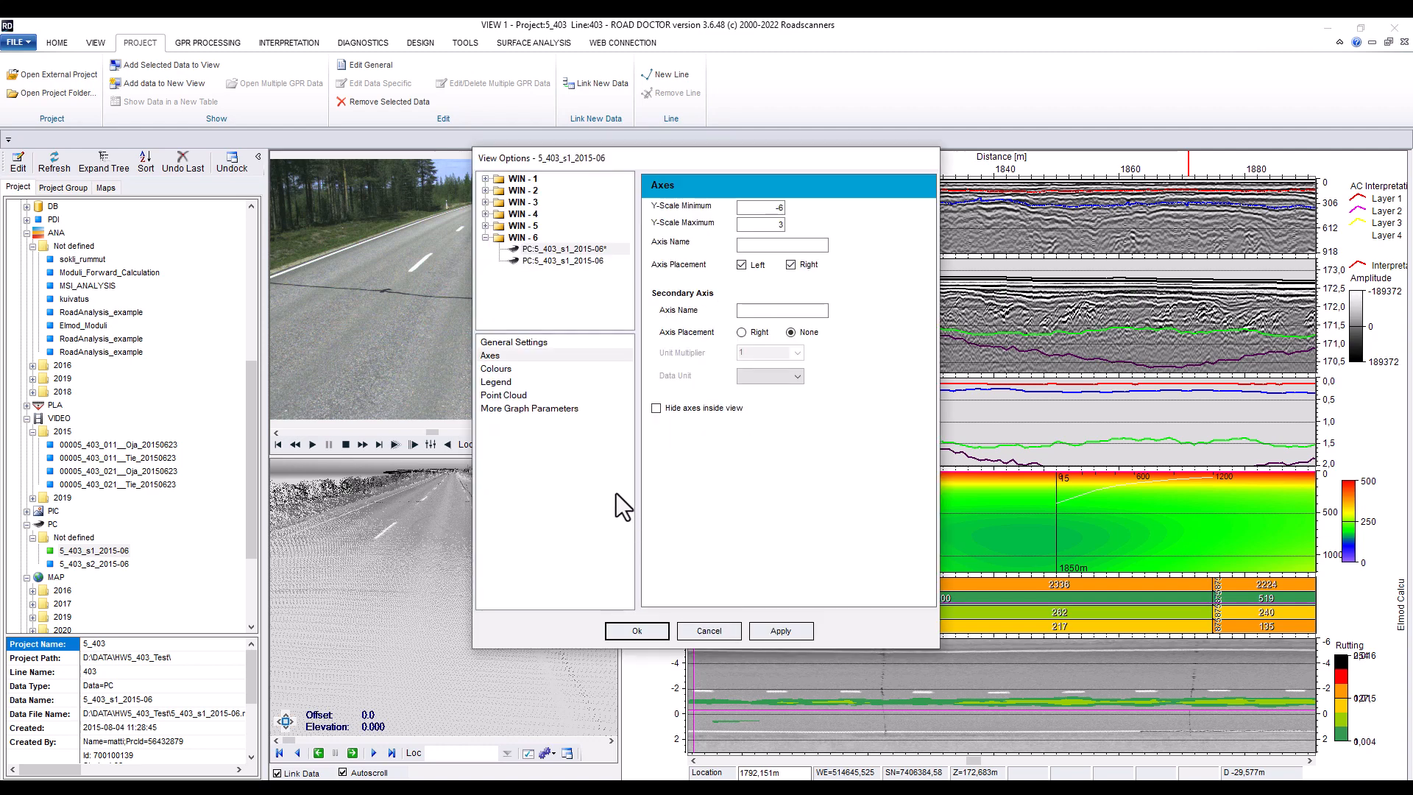
pyautogui.click(576, 260)
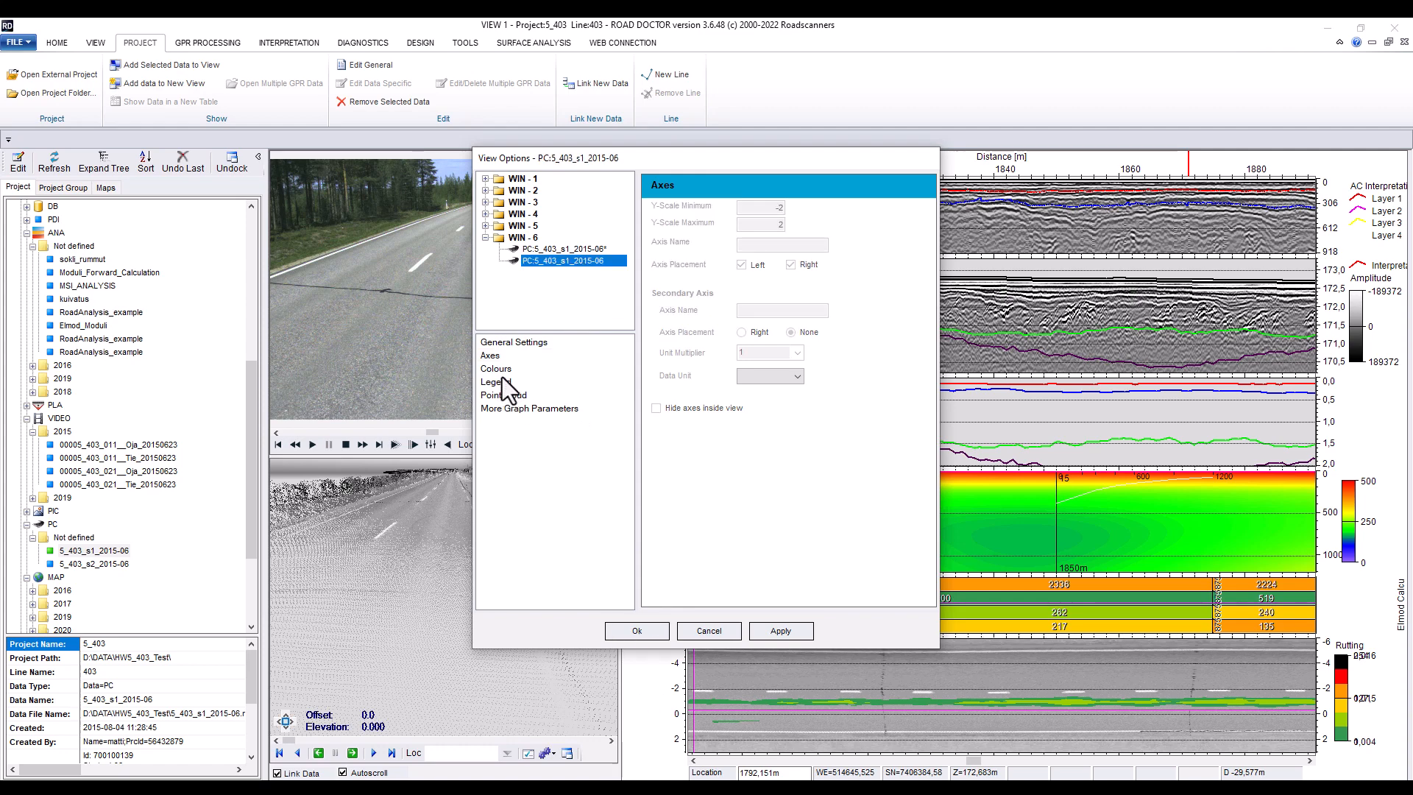
pyautogui.click(496, 344)
pyautogui.click(781, 331)
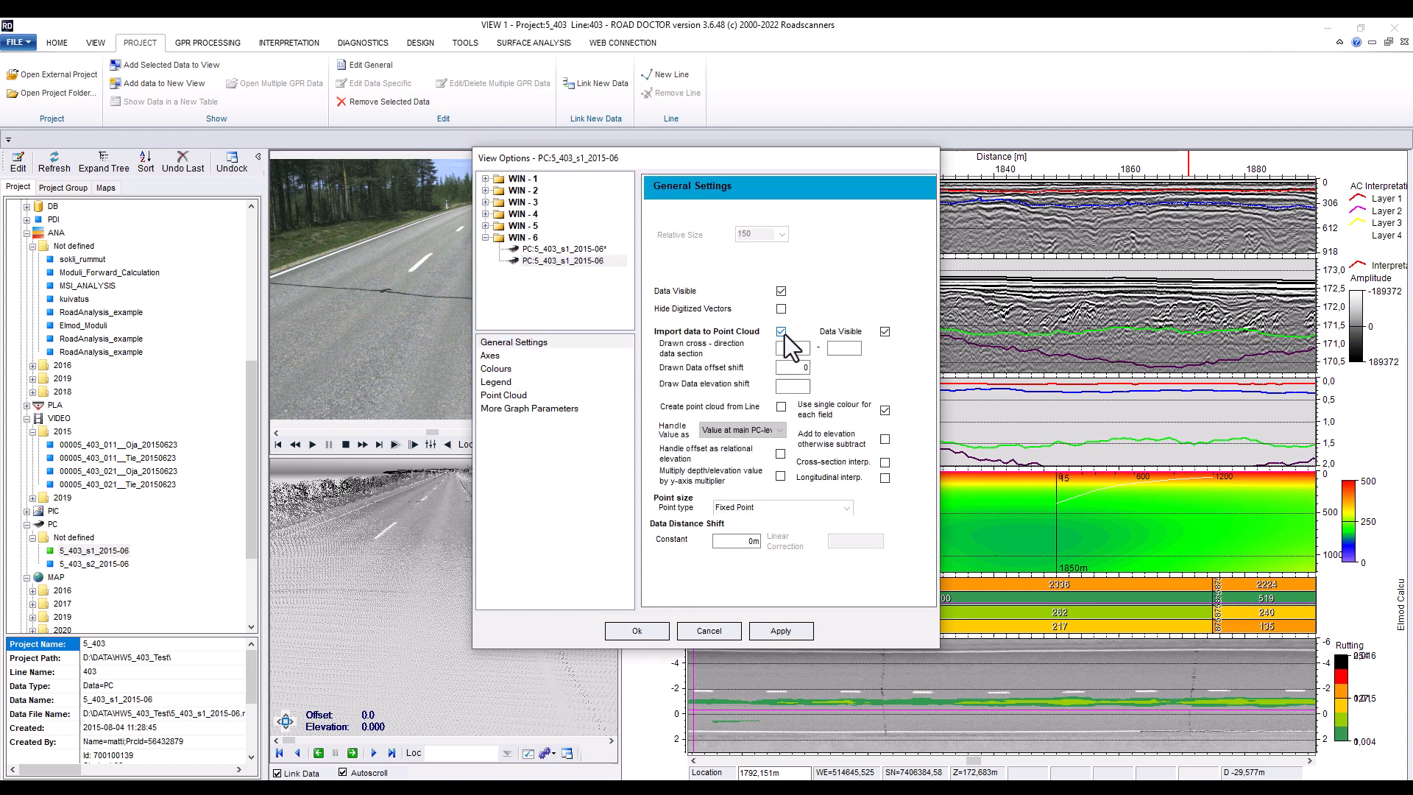
pyautogui.click(804, 347)
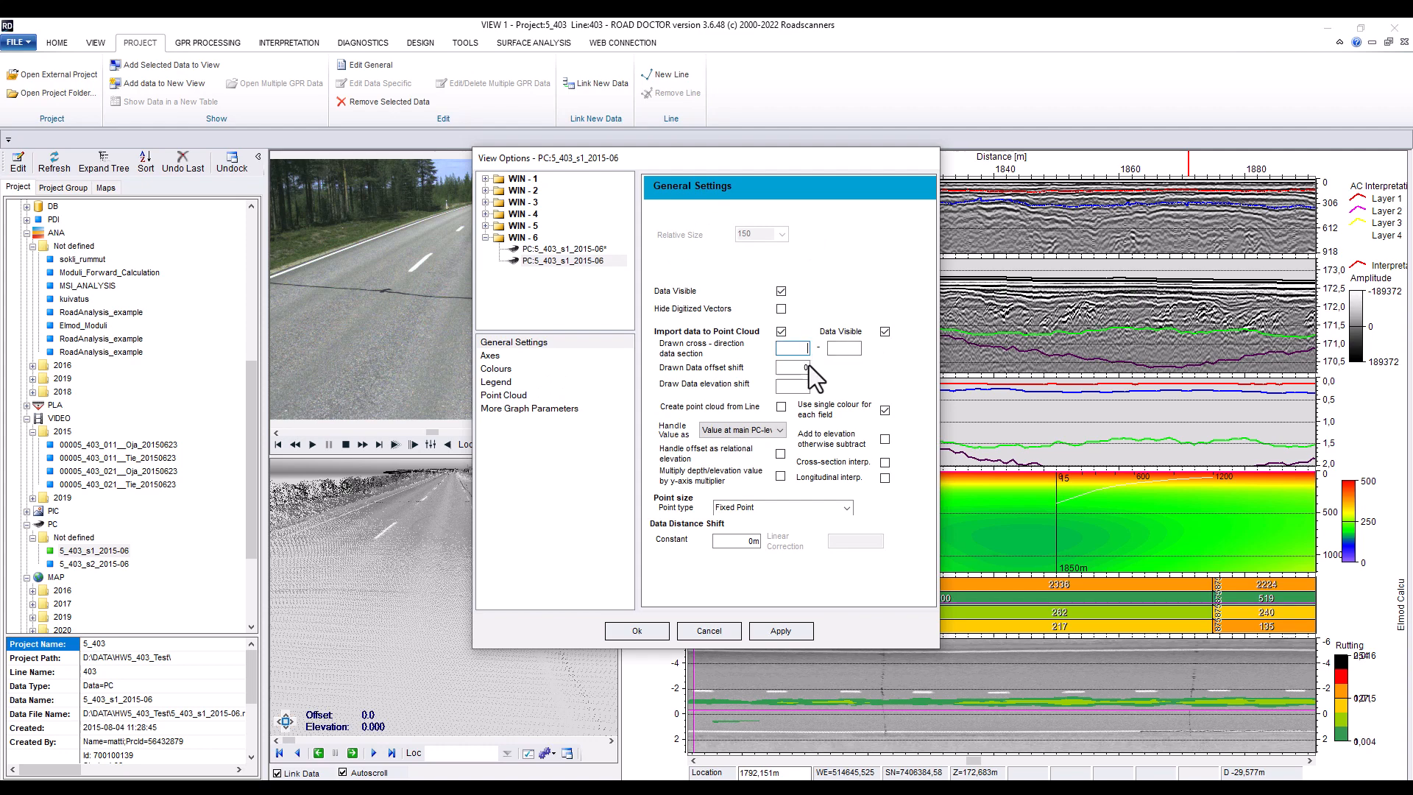
pyautogui.write('-2')
pyautogui.click(844, 348)
pyautogui.write('3.5')
pyautogui.click(799, 383)
pyautogui.write('0.05')
# Enable cross-section and longitudinal interpolation, set the point type to Fixed + Flat Point, and confirm the view options
pyautogui.click(885, 462)
pyautogui.click(885, 477)
pyautogui.click(823, 508)
pyautogui.click(769, 550)
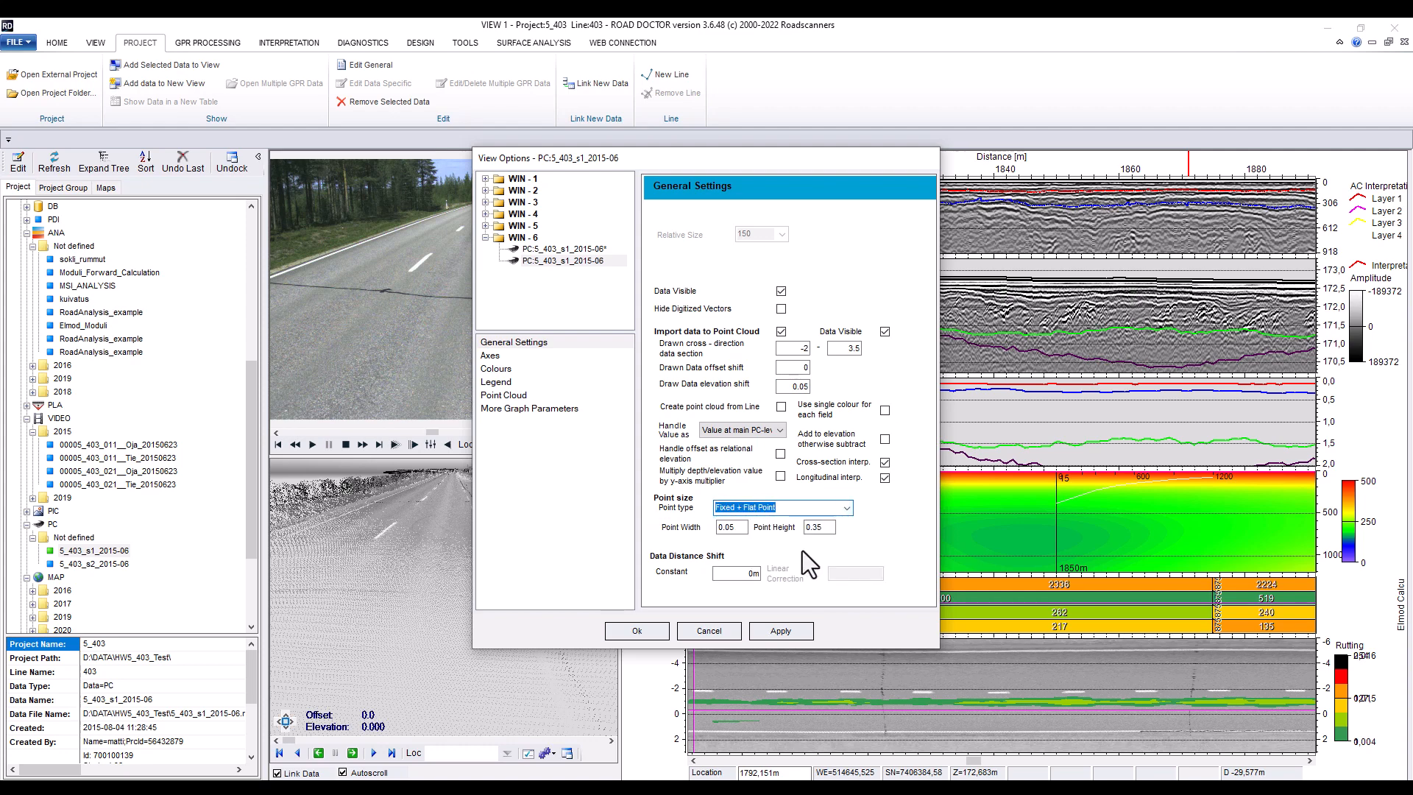
pyautogui.click(779, 630)
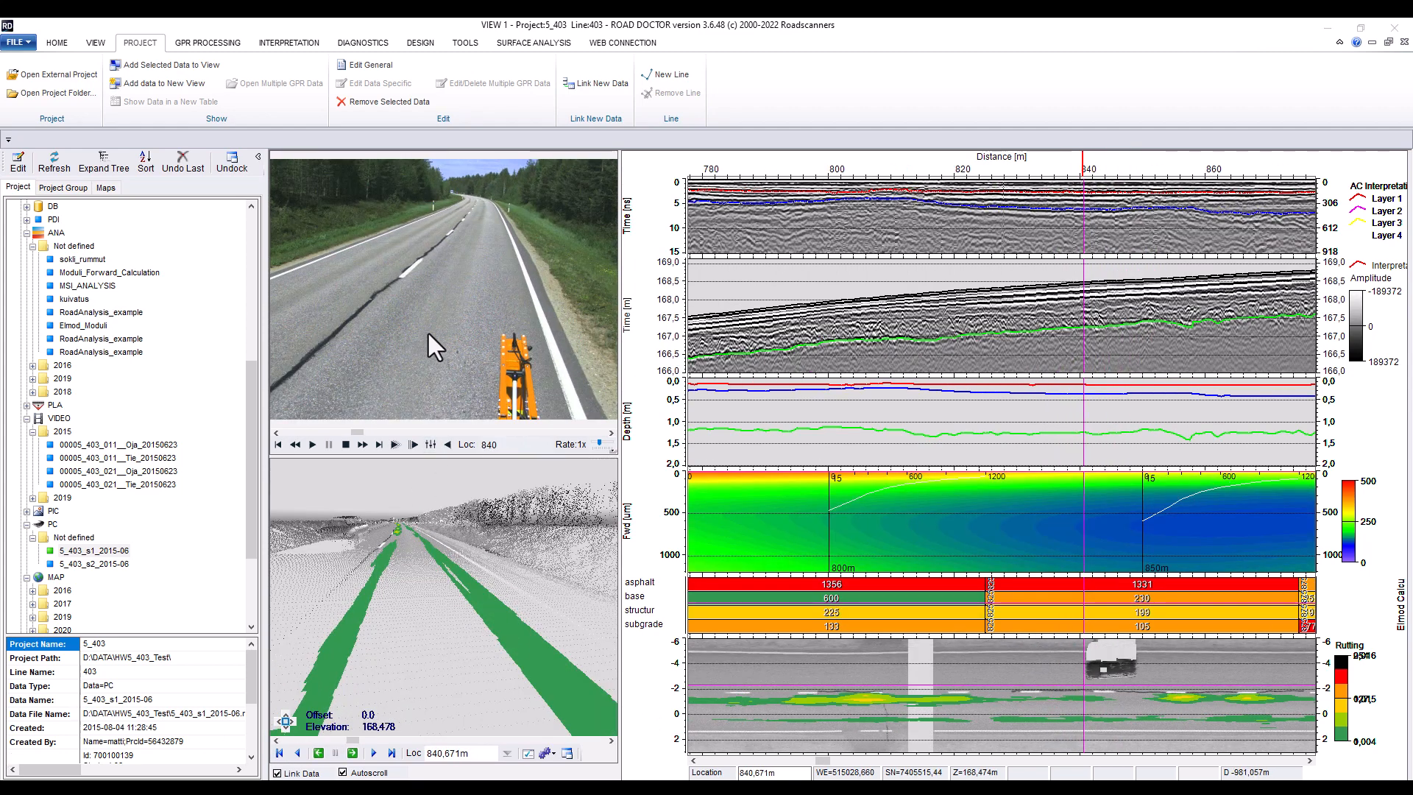
# Open the road video in its own floating window and enlarge it
pyautogui.doubleClick(474, 309)
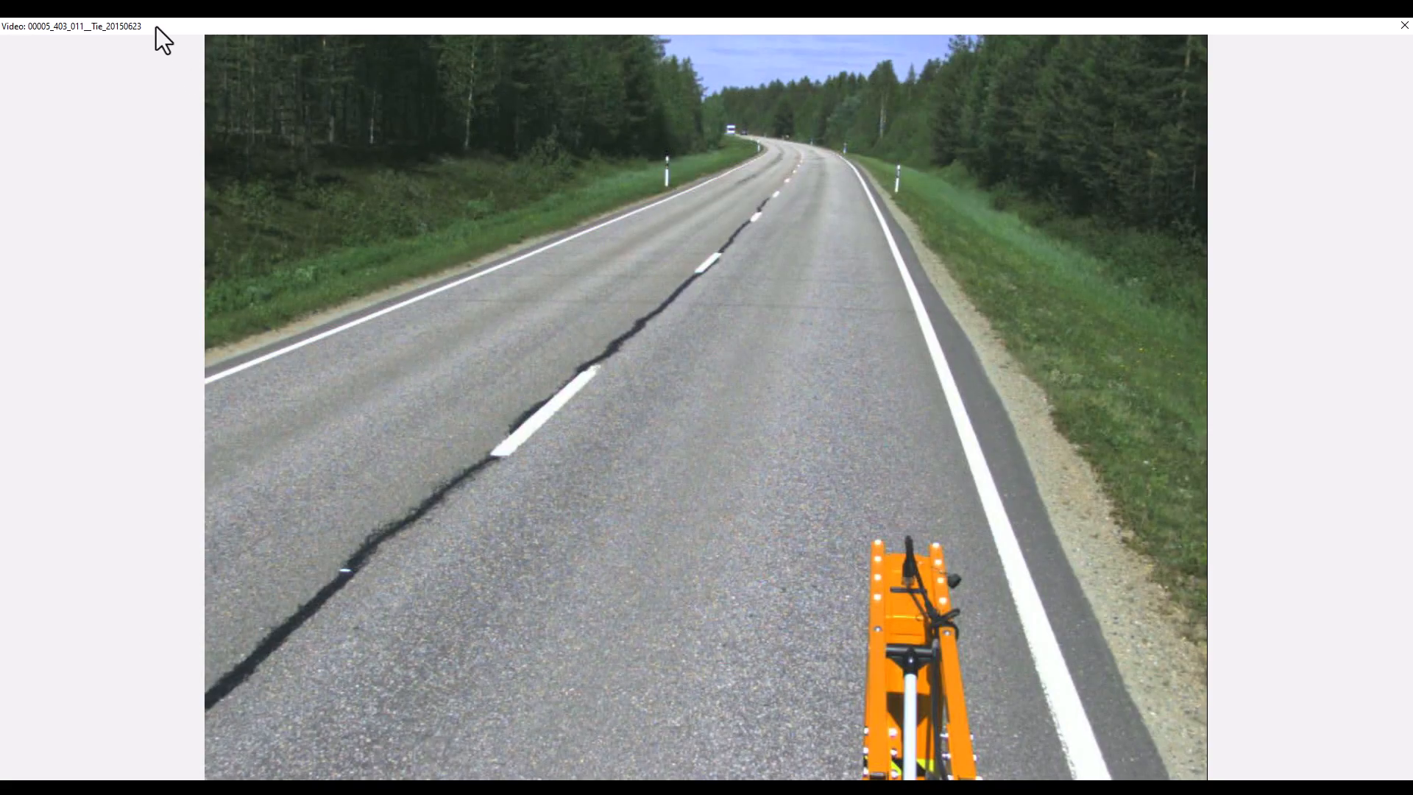
pyautogui.doubleClick(158, 30)
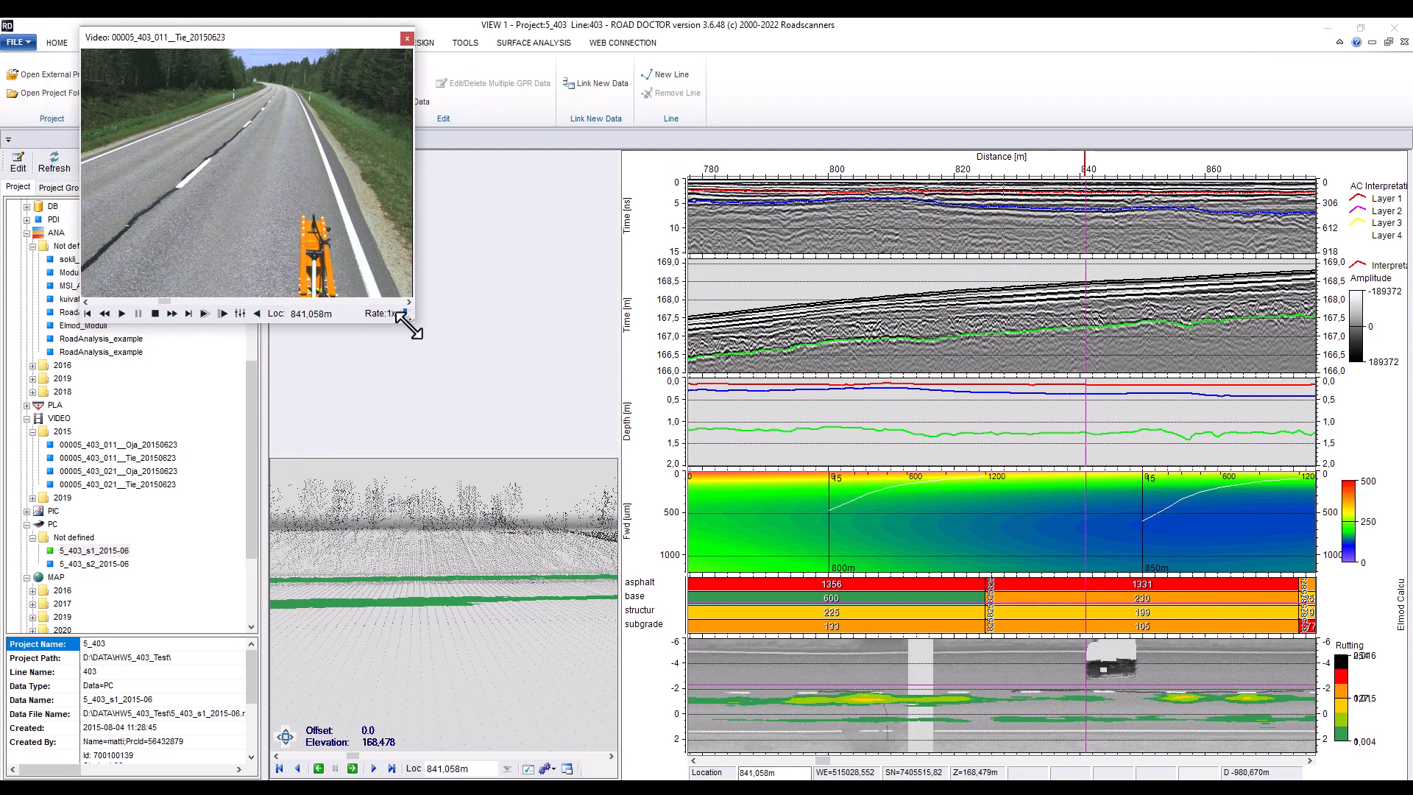
pyautogui.moveTo(408, 325); pyautogui.dragTo(940, 673)
# Set the video player's shown video shift to 7.8 m, close the settings and dock the video back
pyautogui.click(240, 668)
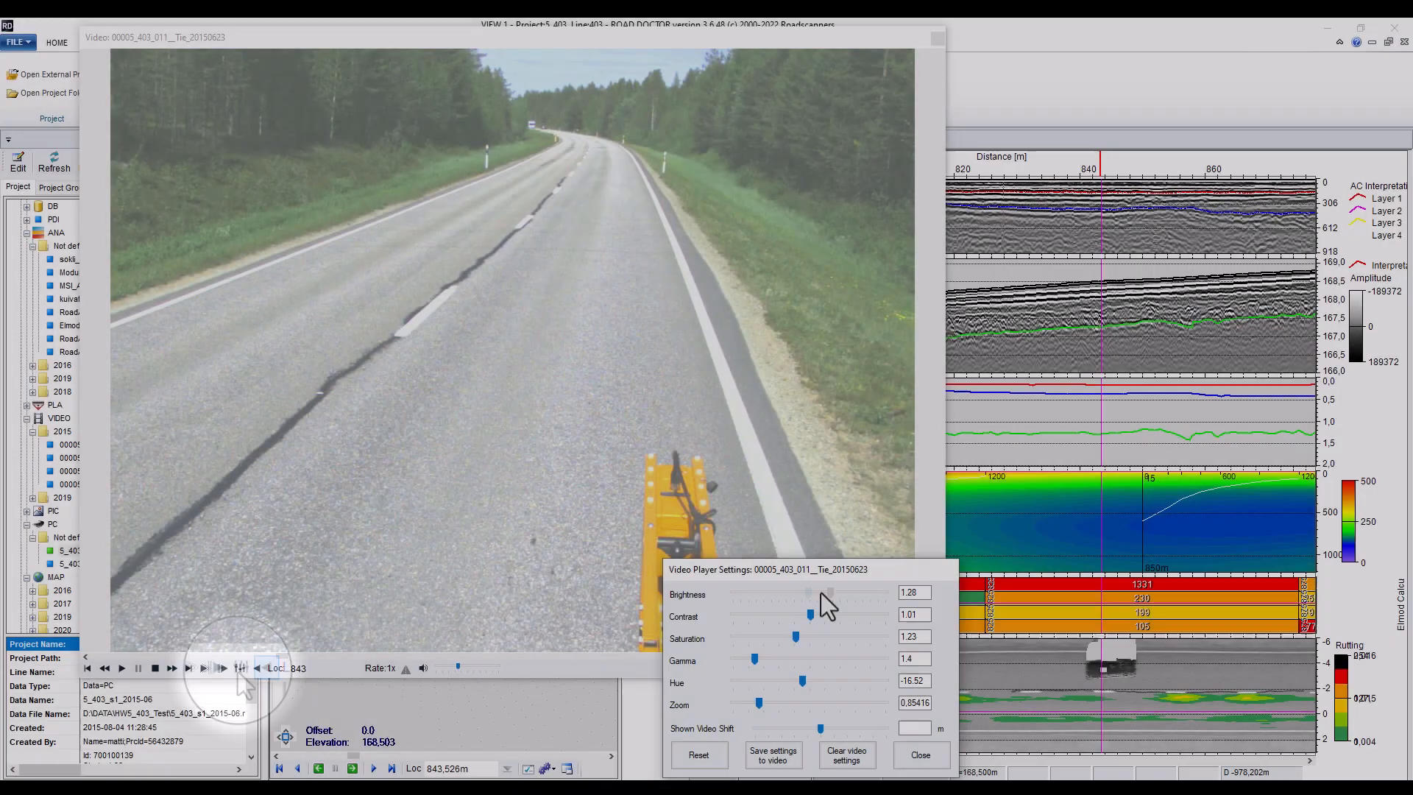
pyautogui.click(819, 593)
pyautogui.moveTo(810, 615); pyautogui.dragTo(807, 619)
pyautogui.moveTo(820, 727); pyautogui.dragTo(832, 727)
pyautogui.moveTo(771, 572); pyautogui.dragTo(739, 492)
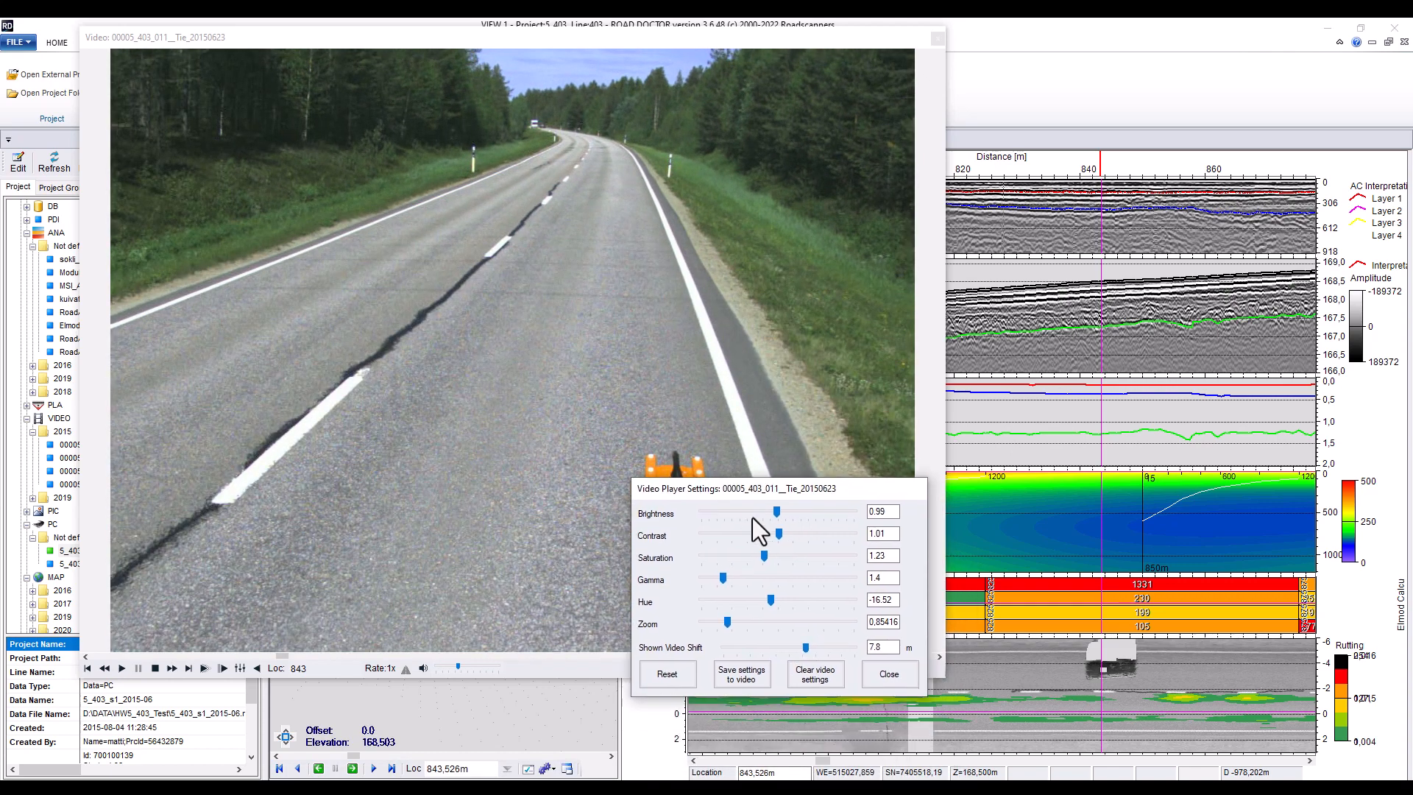
pyautogui.click(888, 674)
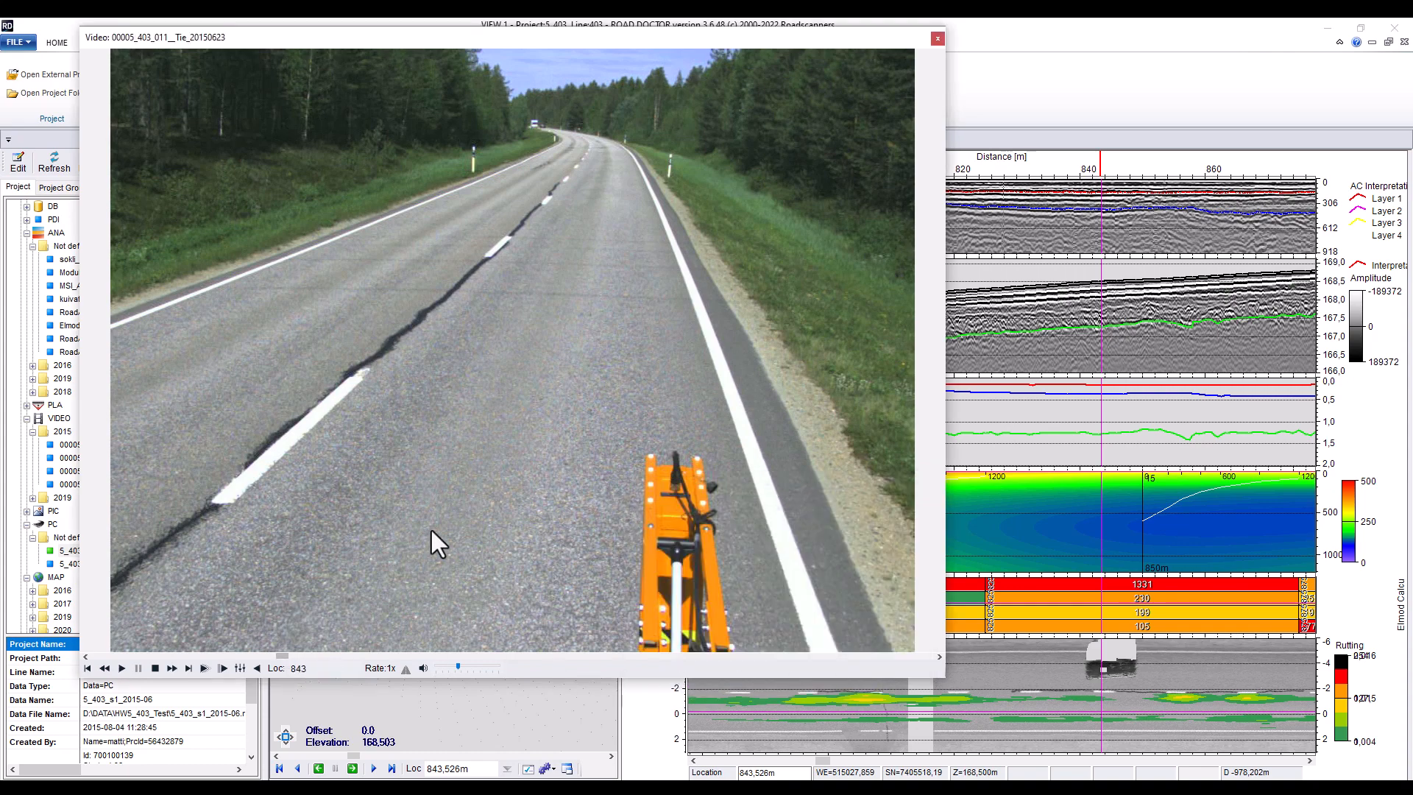
pyautogui.click(936, 39)
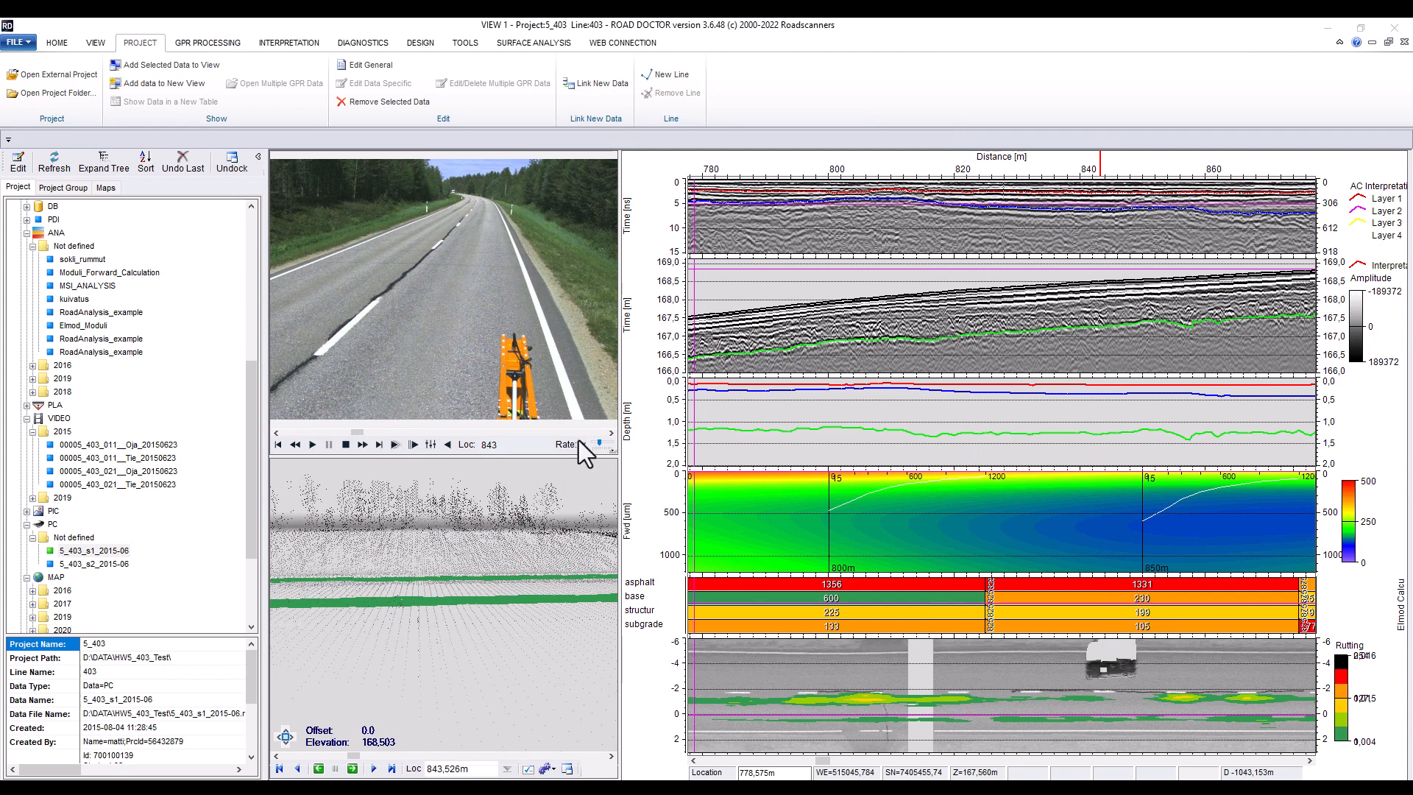
# Undock the point cloud view into a larger window, orbit it to look along the road, and dock it back
pyautogui.doubleClick(491, 543)
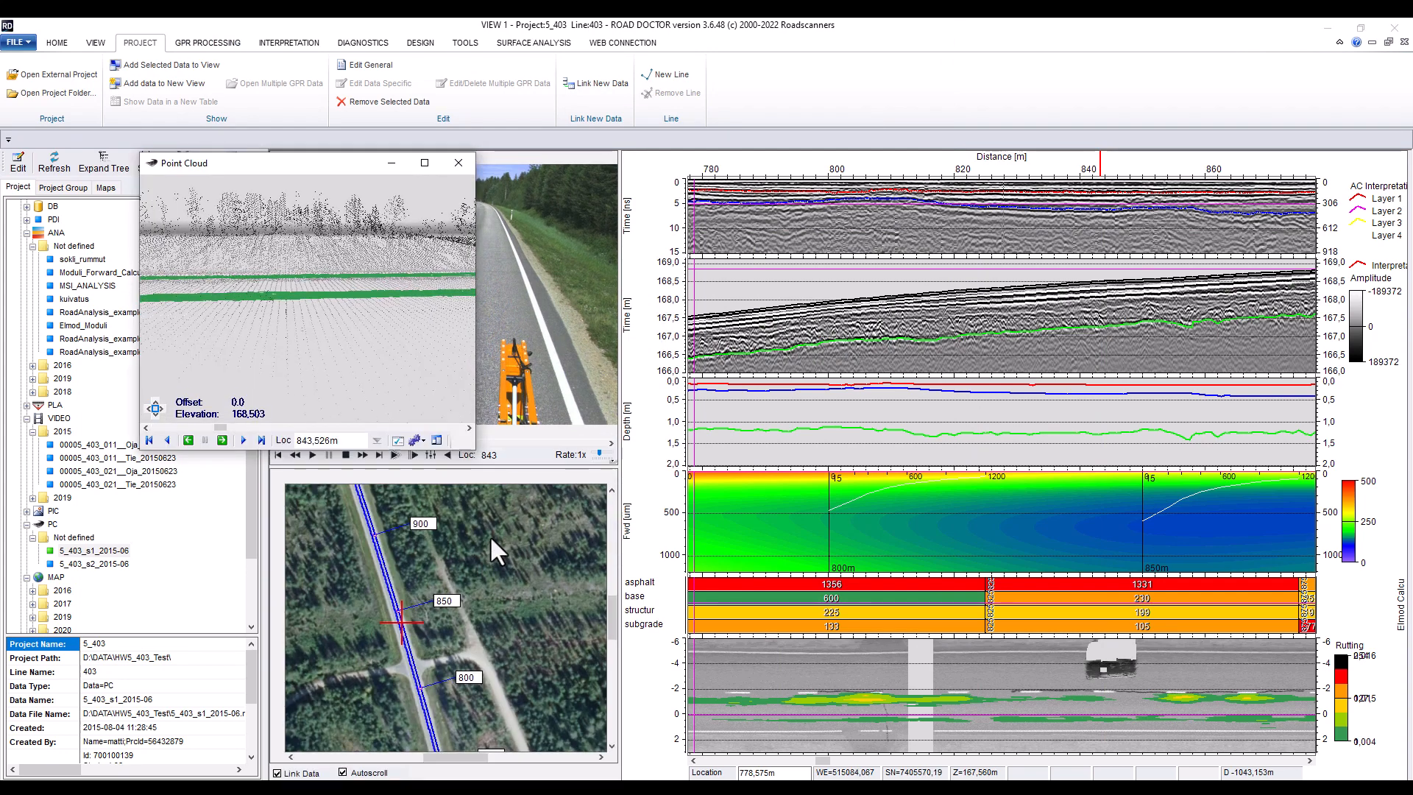
pyautogui.moveTo(291, 163); pyautogui.dragTo(774, 190)
pyautogui.moveTo(1035, 583); pyautogui.dragTo(1138, 658)
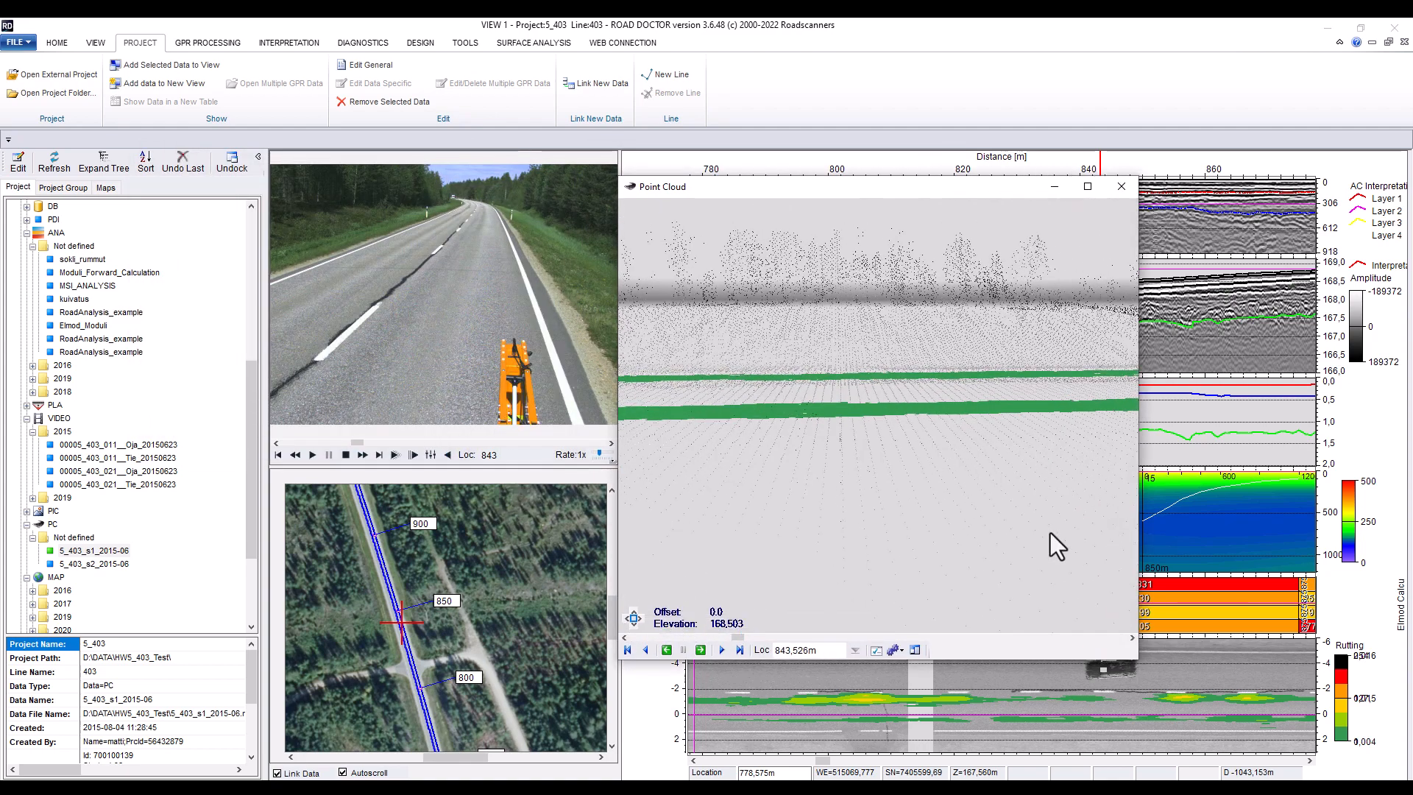
pyautogui.moveTo(1056, 543); pyautogui.dragTo(981, 325)
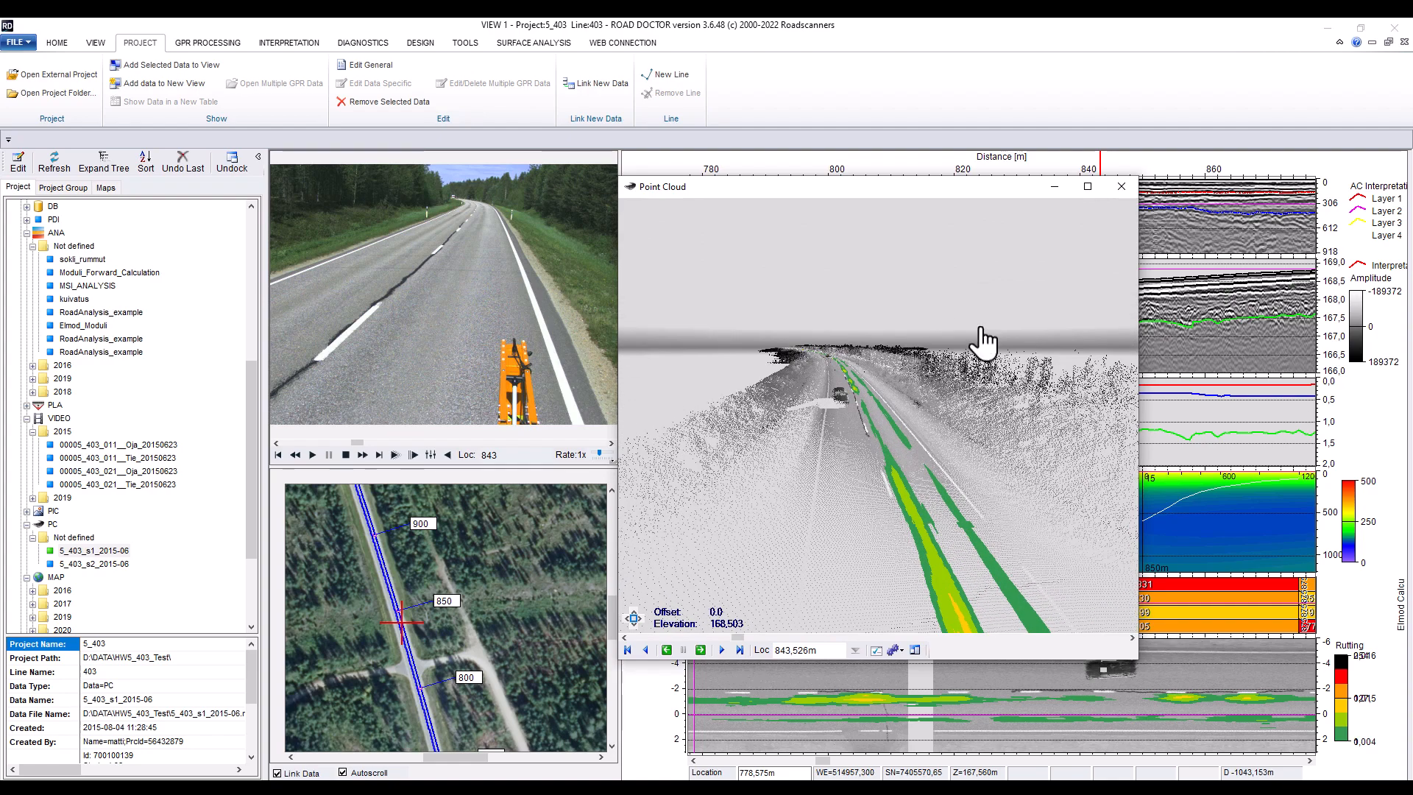
pyautogui.click(1118, 188)
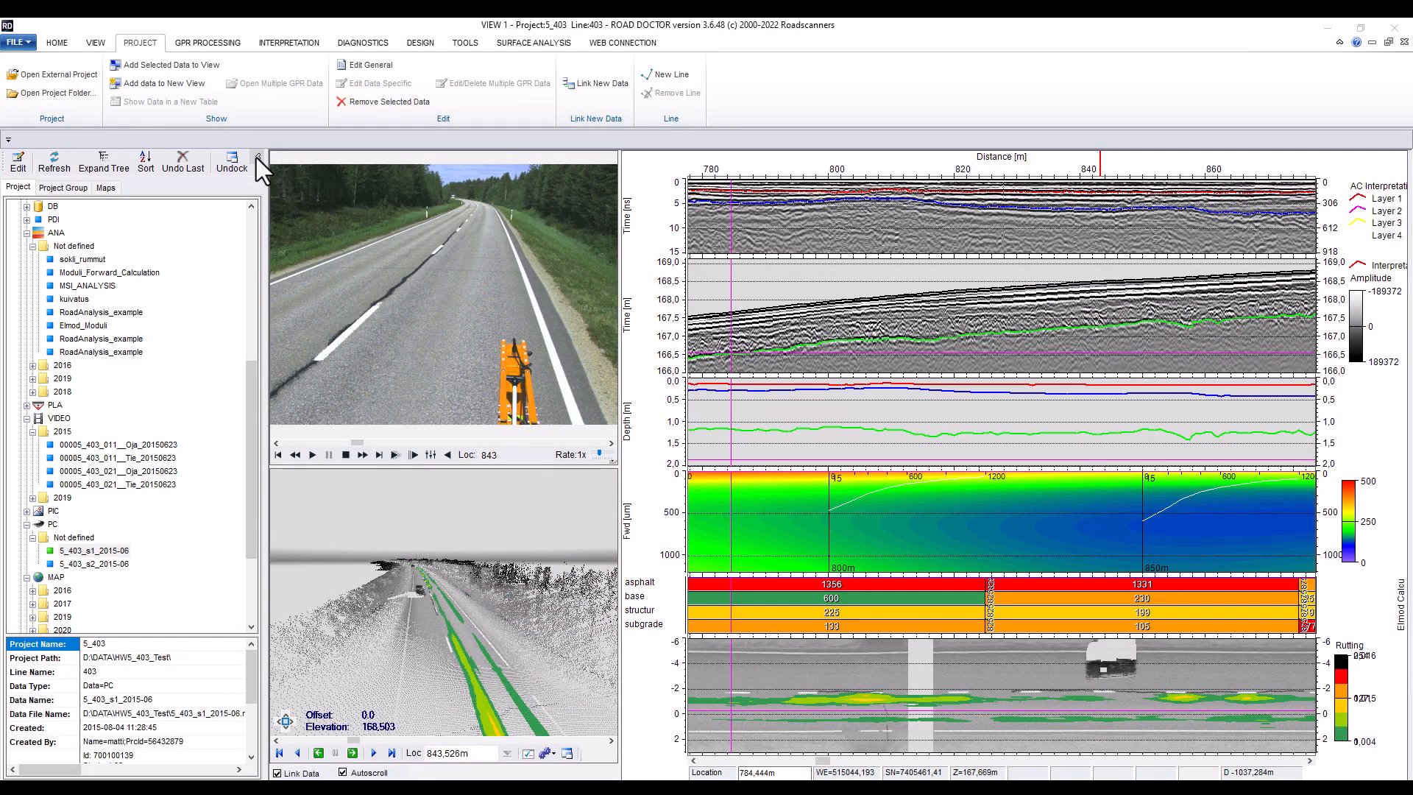
# Collapse the project panel and the ribbon to enlarge the data view area
pyautogui.click(257, 157)
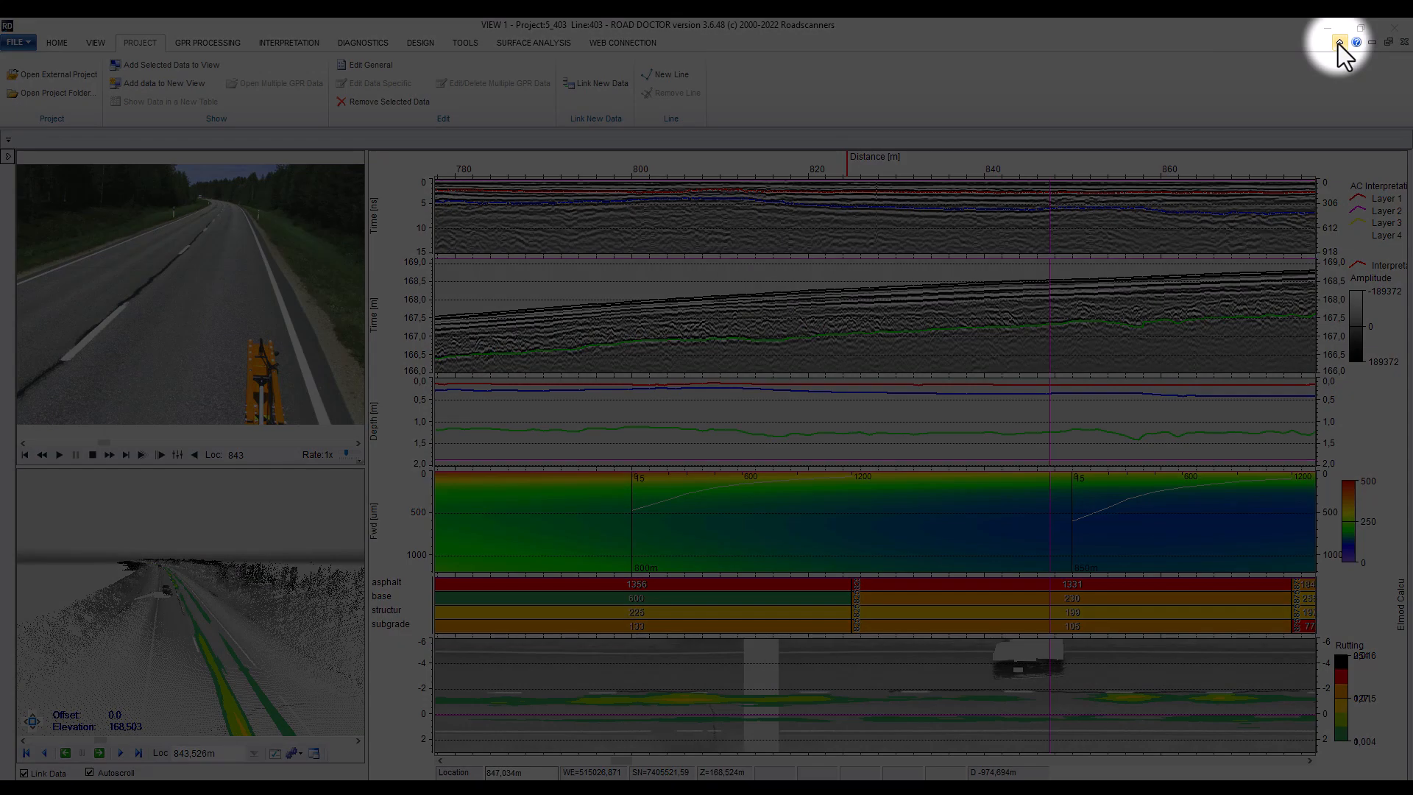
pyautogui.click(1338, 42)
# Set the horizontal distance axis to a 500 m view length with km+m distance units
pyautogui.doubleClick(875, 86)
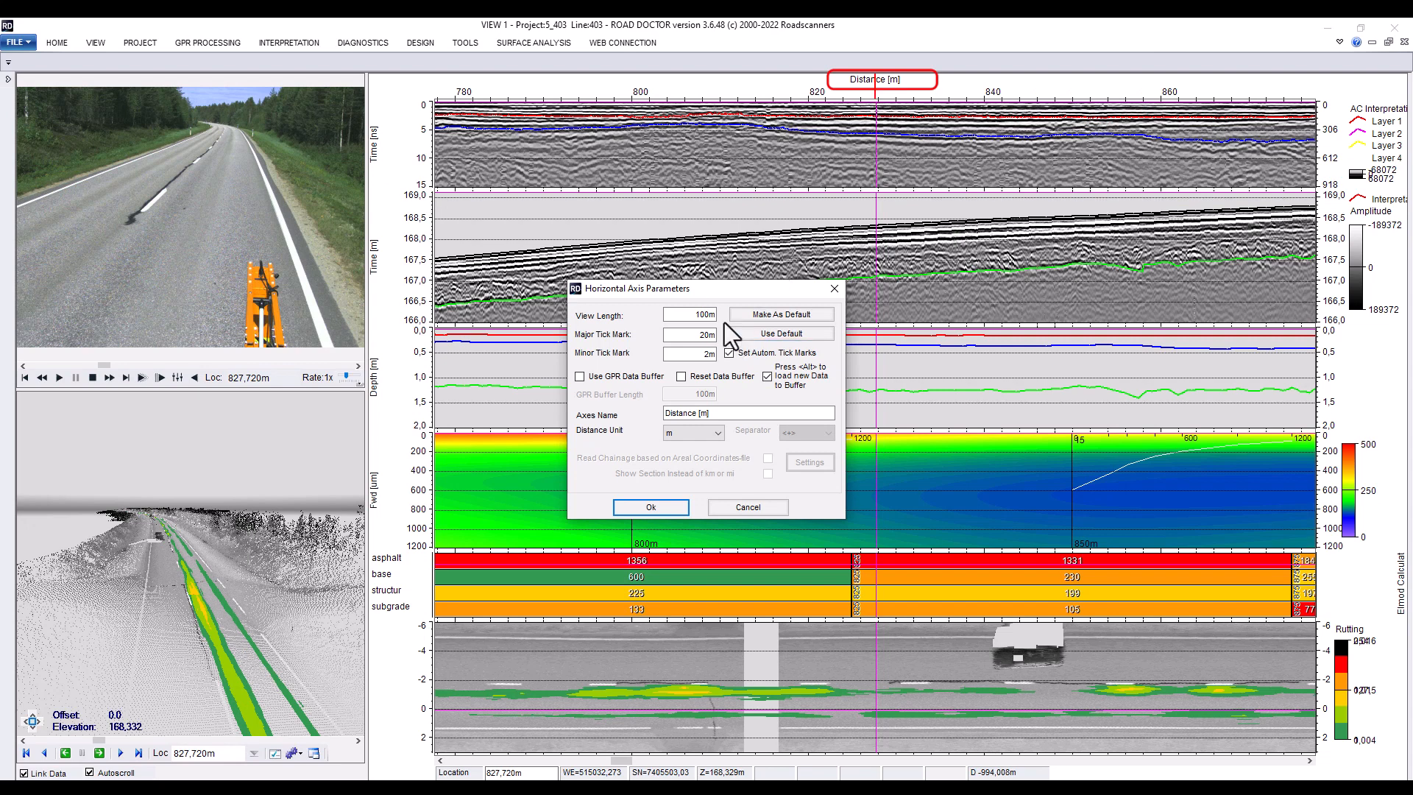
pyautogui.click(691, 316)
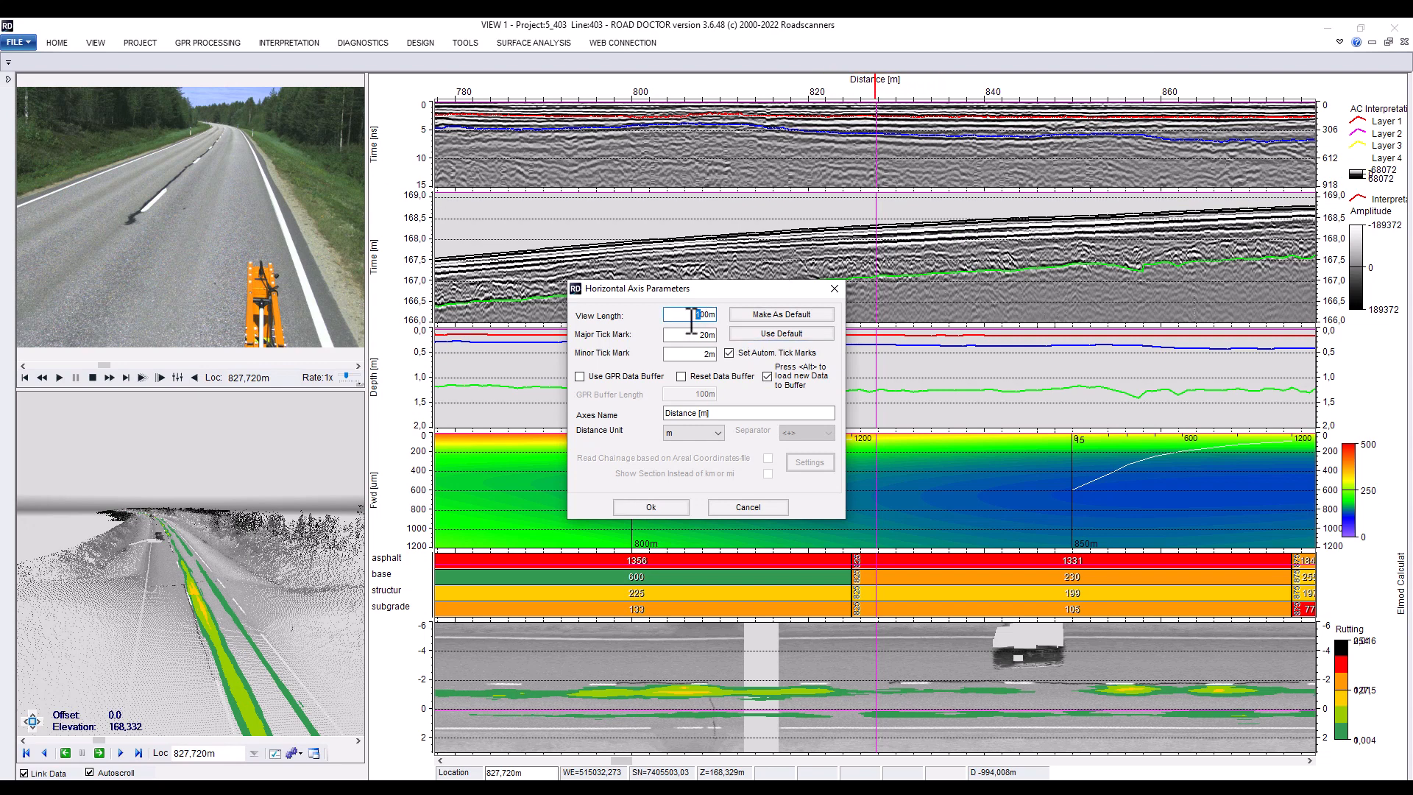
pyautogui.write('5')
pyautogui.click(717, 434)
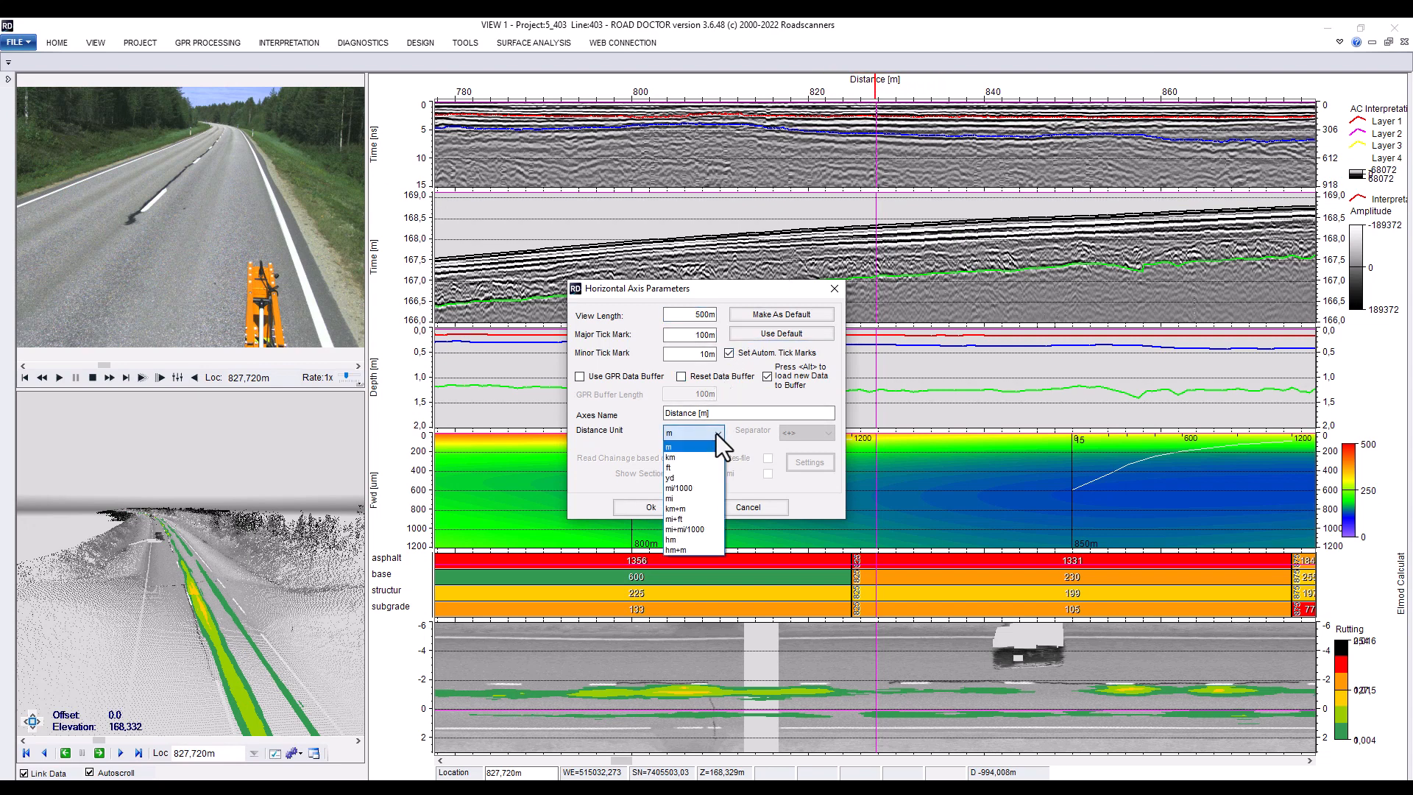
pyautogui.click(690, 509)
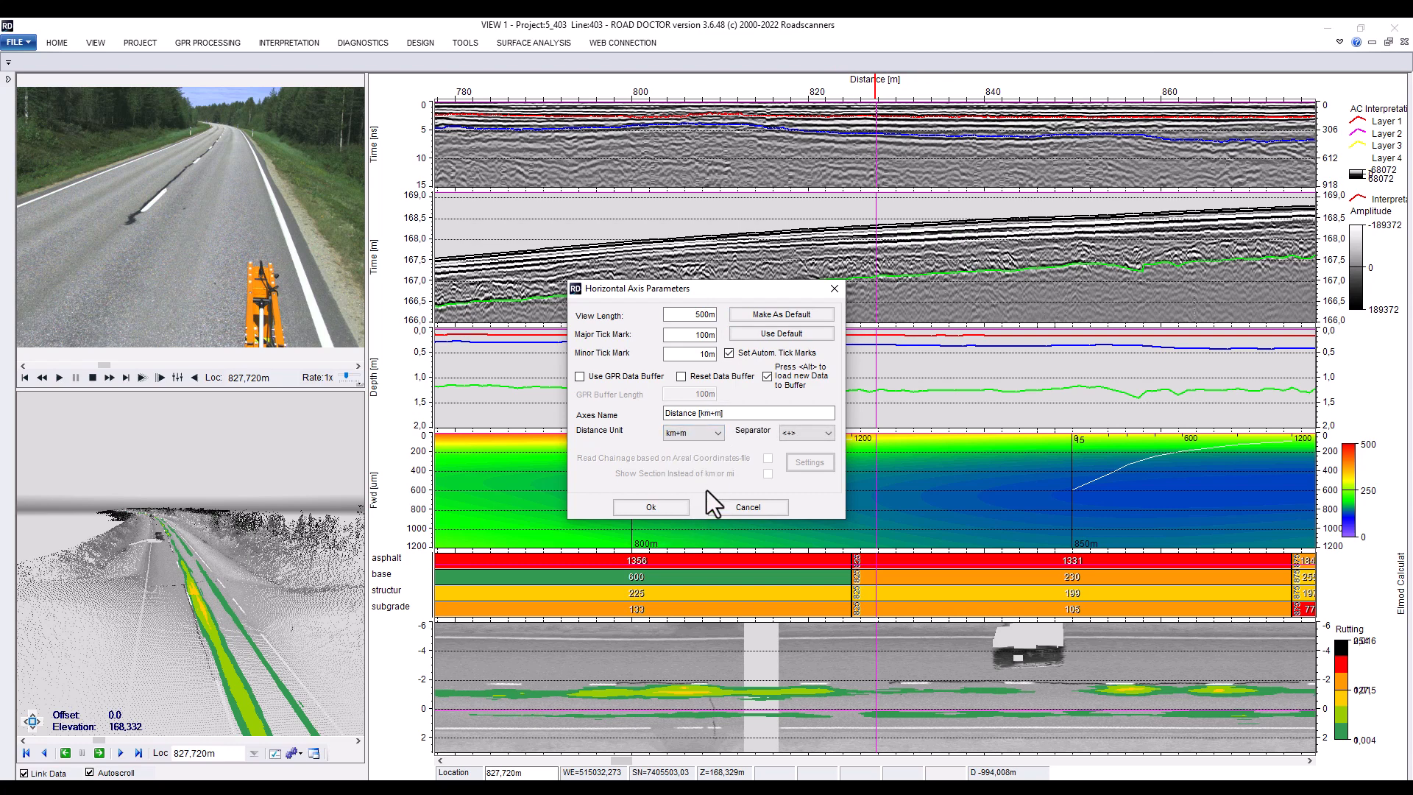
pyautogui.click(652, 508)
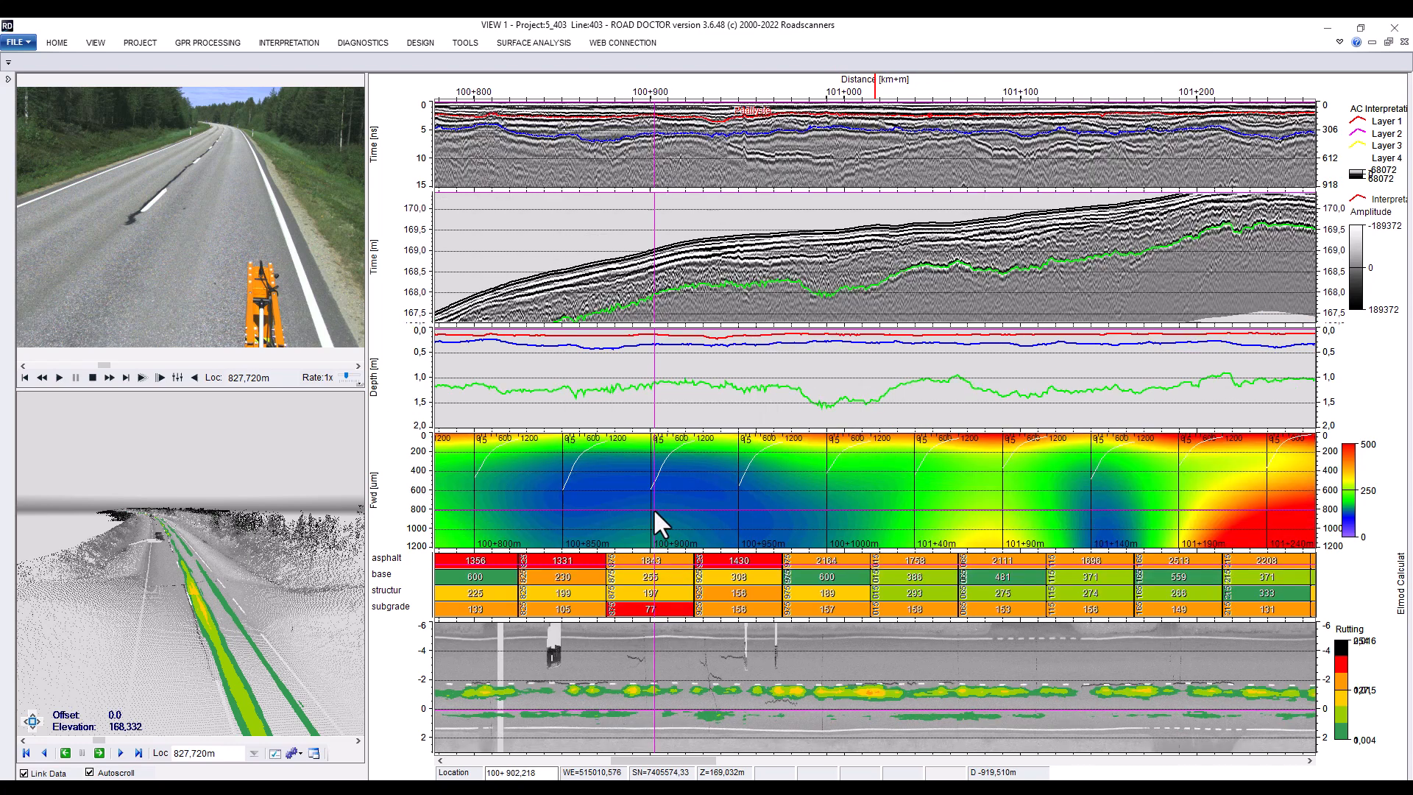
pyautogui.click(1275, 762)
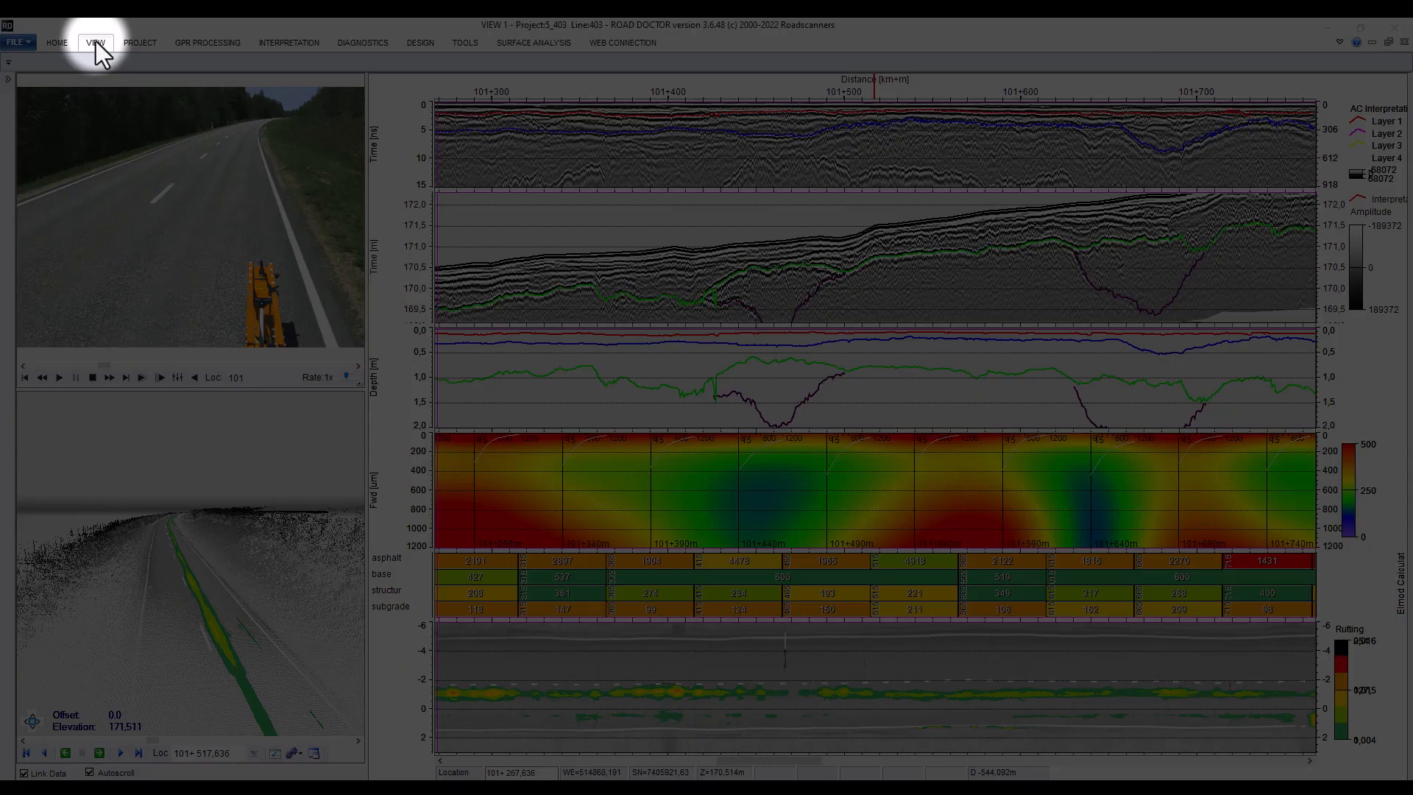
# Save the current view as GPR_Andf Other, including hidden data windows
pyautogui.click(95, 42)
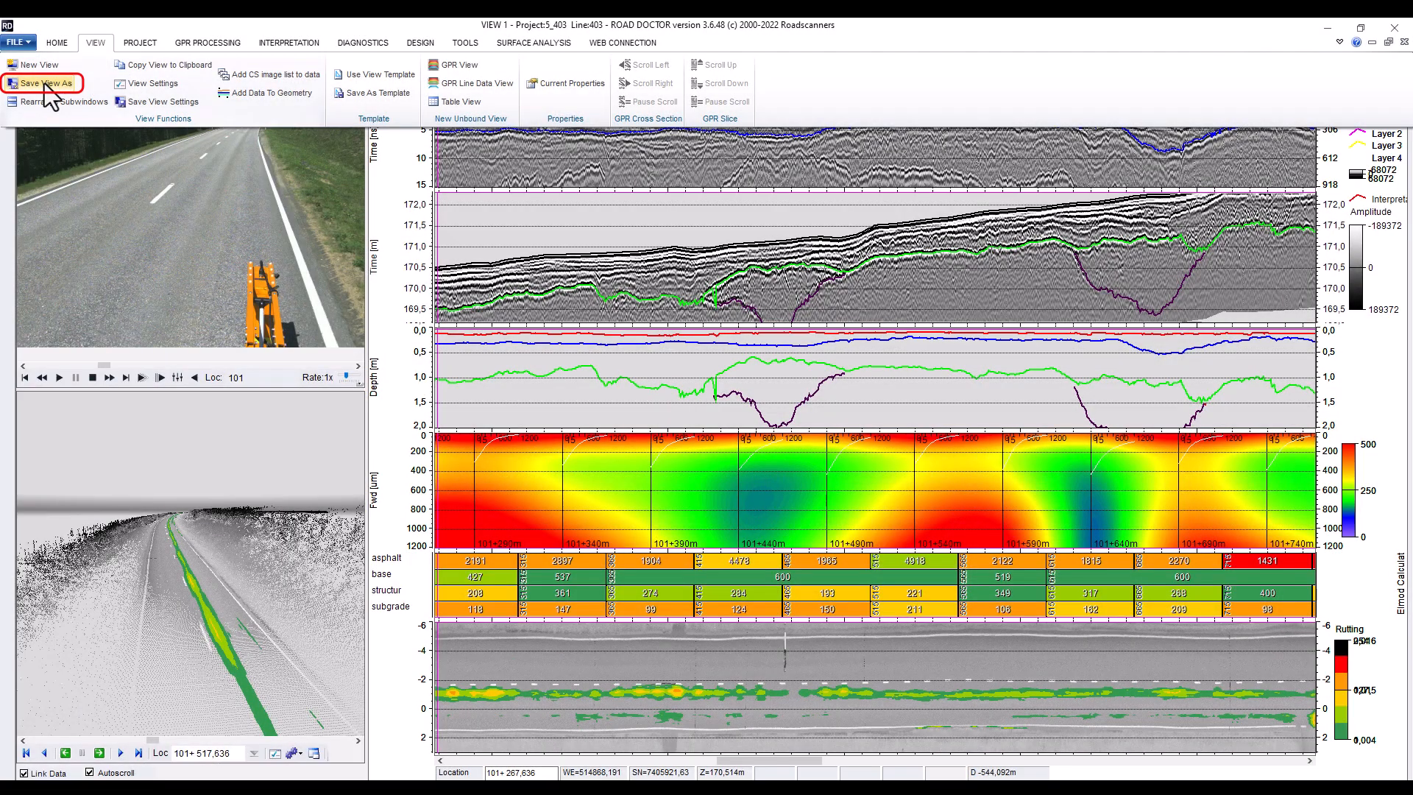
pyautogui.click(45, 83)
pyautogui.click(594, 333)
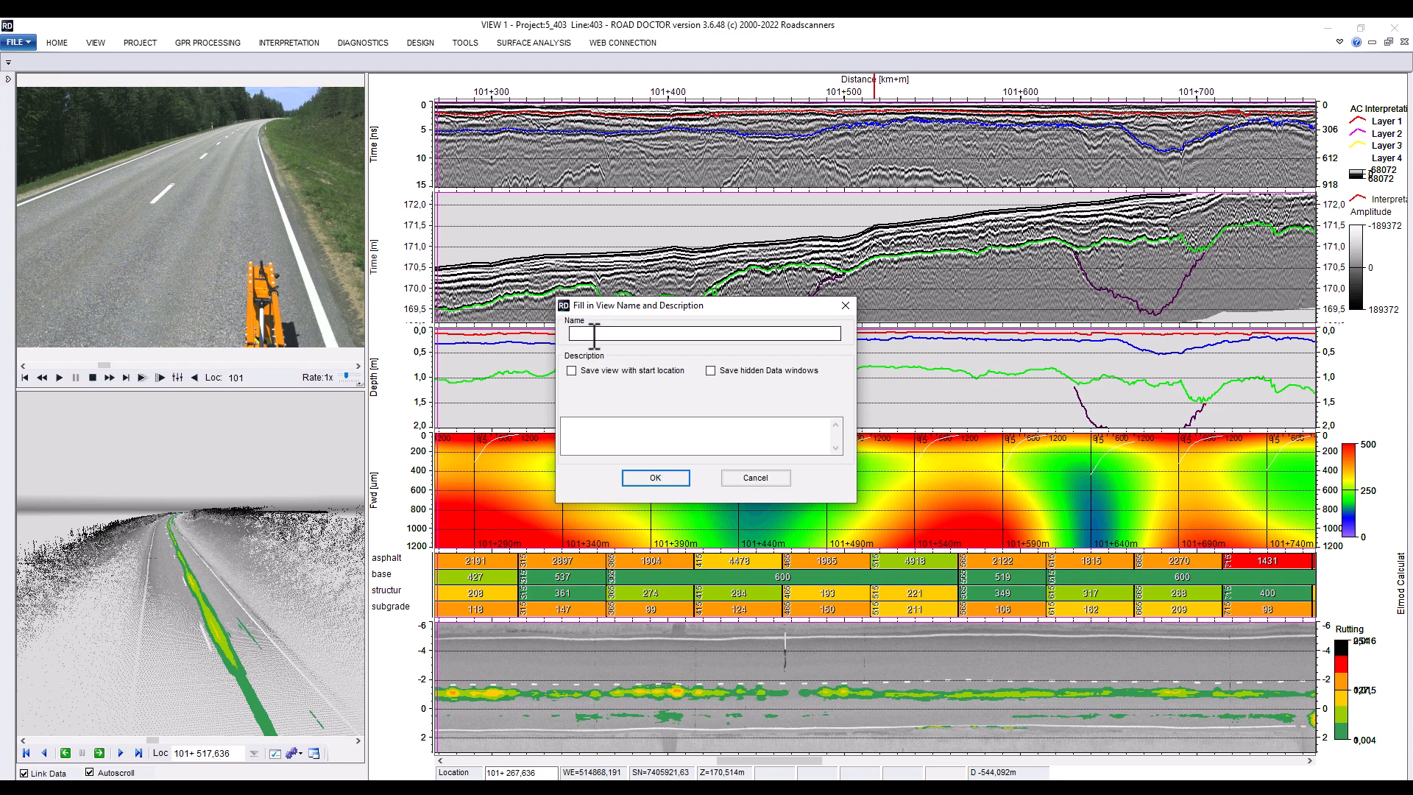
pyautogui.click(594, 333)
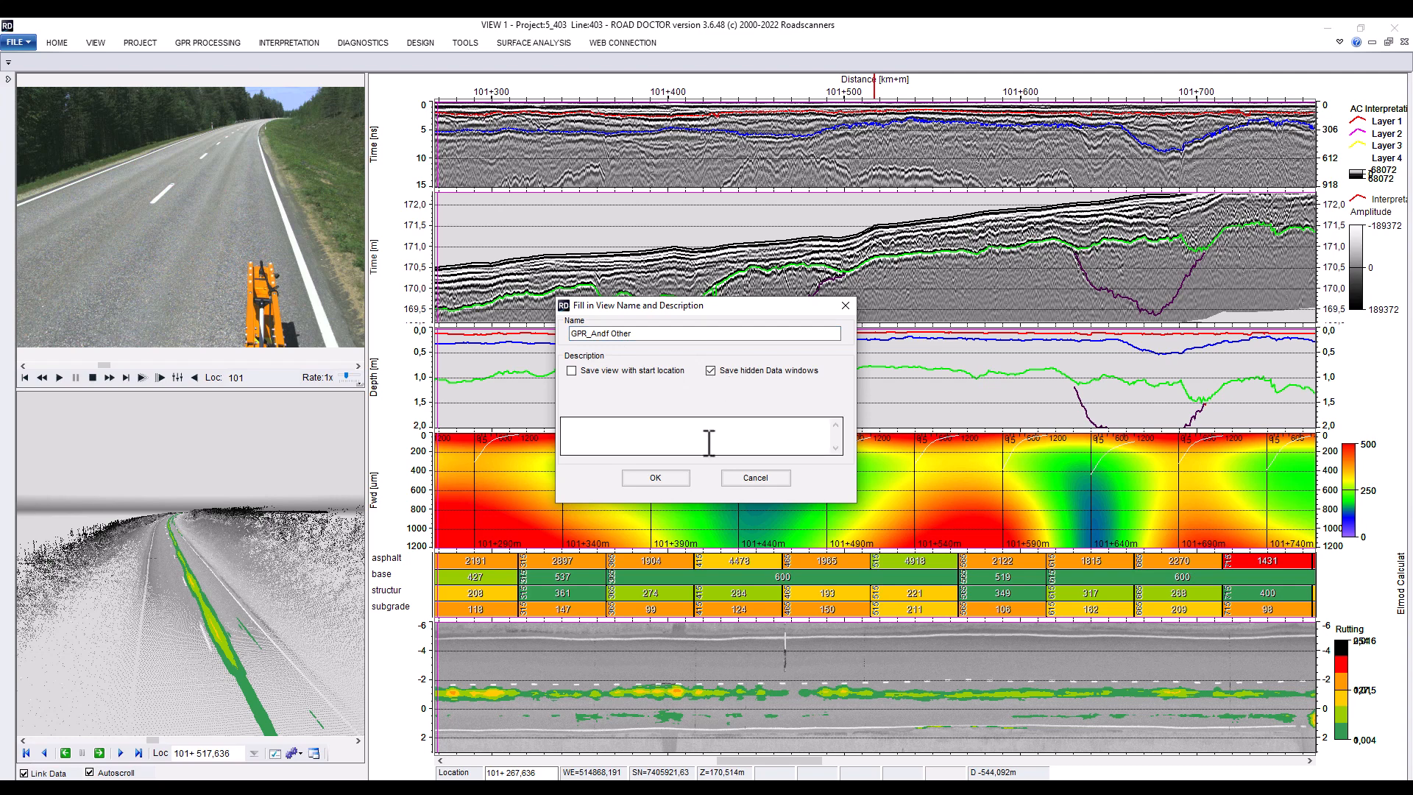
pyautogui.click(655, 479)
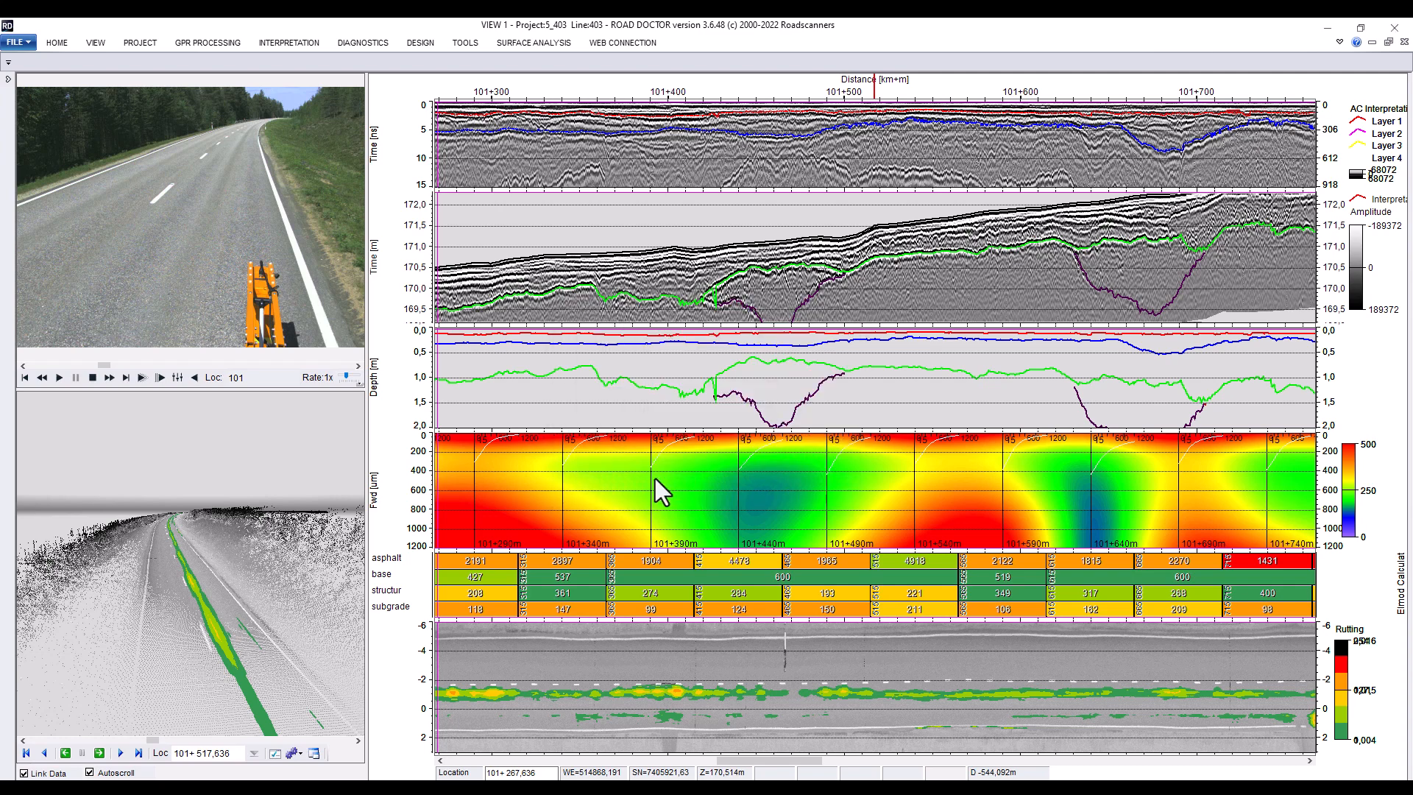
# Restore the project panel, resize the side panes, and expand the View folder listing saved views
pyautogui.click(8, 78)
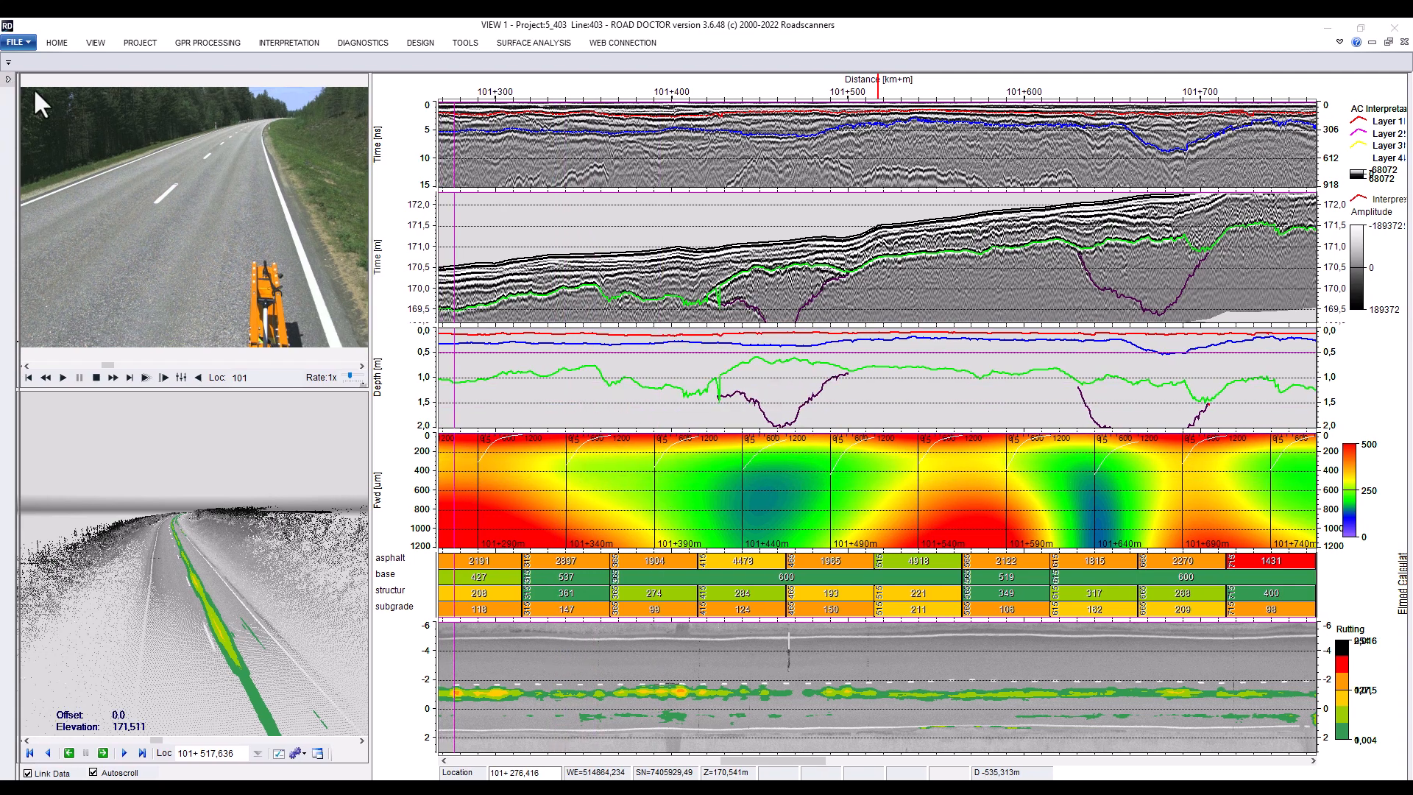
pyautogui.moveTo(252, 335); pyautogui.dragTo(255, 166)
pyautogui.click(20, 142)
pyautogui.click(20, 143)
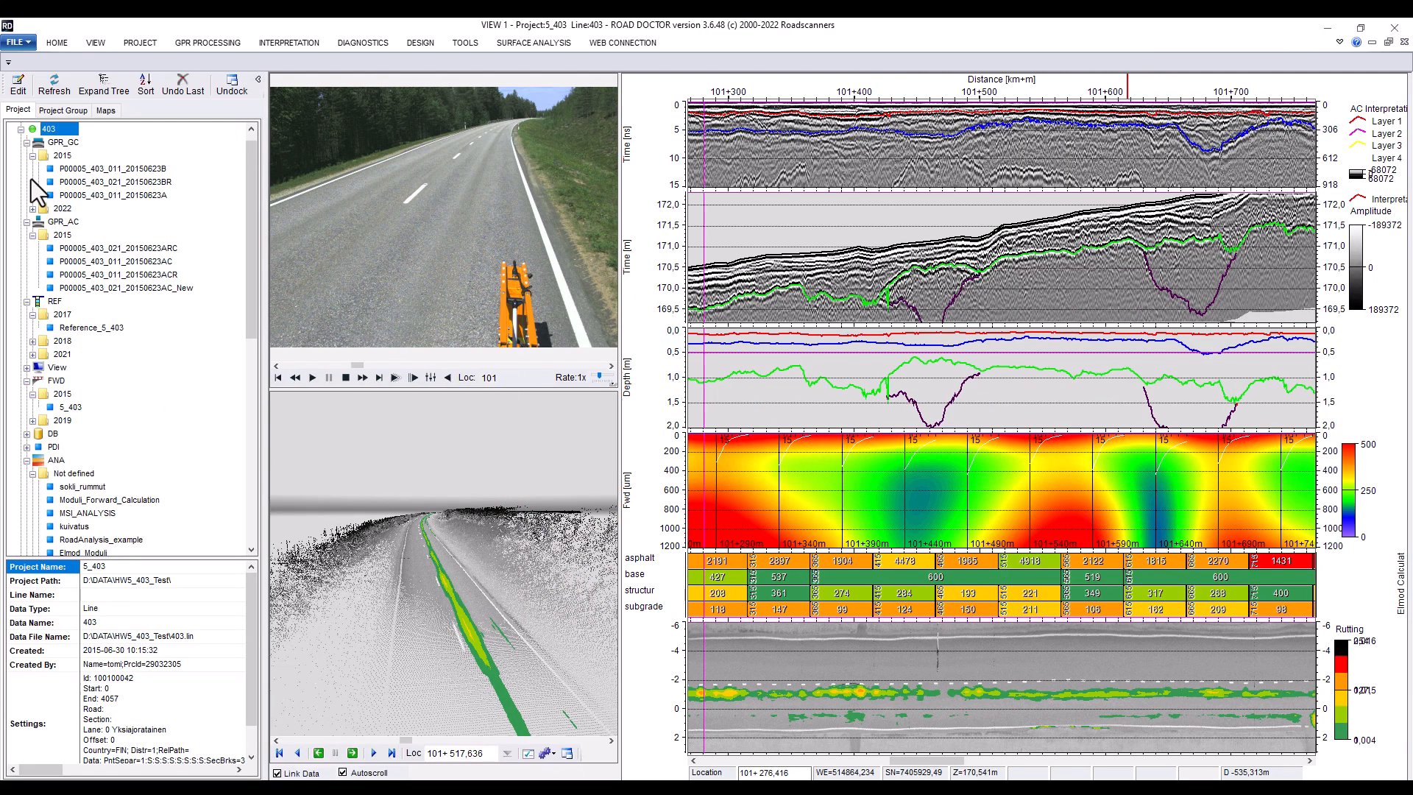
pyautogui.click(26, 369)
pyautogui.moveTo(251, 220); pyautogui.dragTo(247, 426)
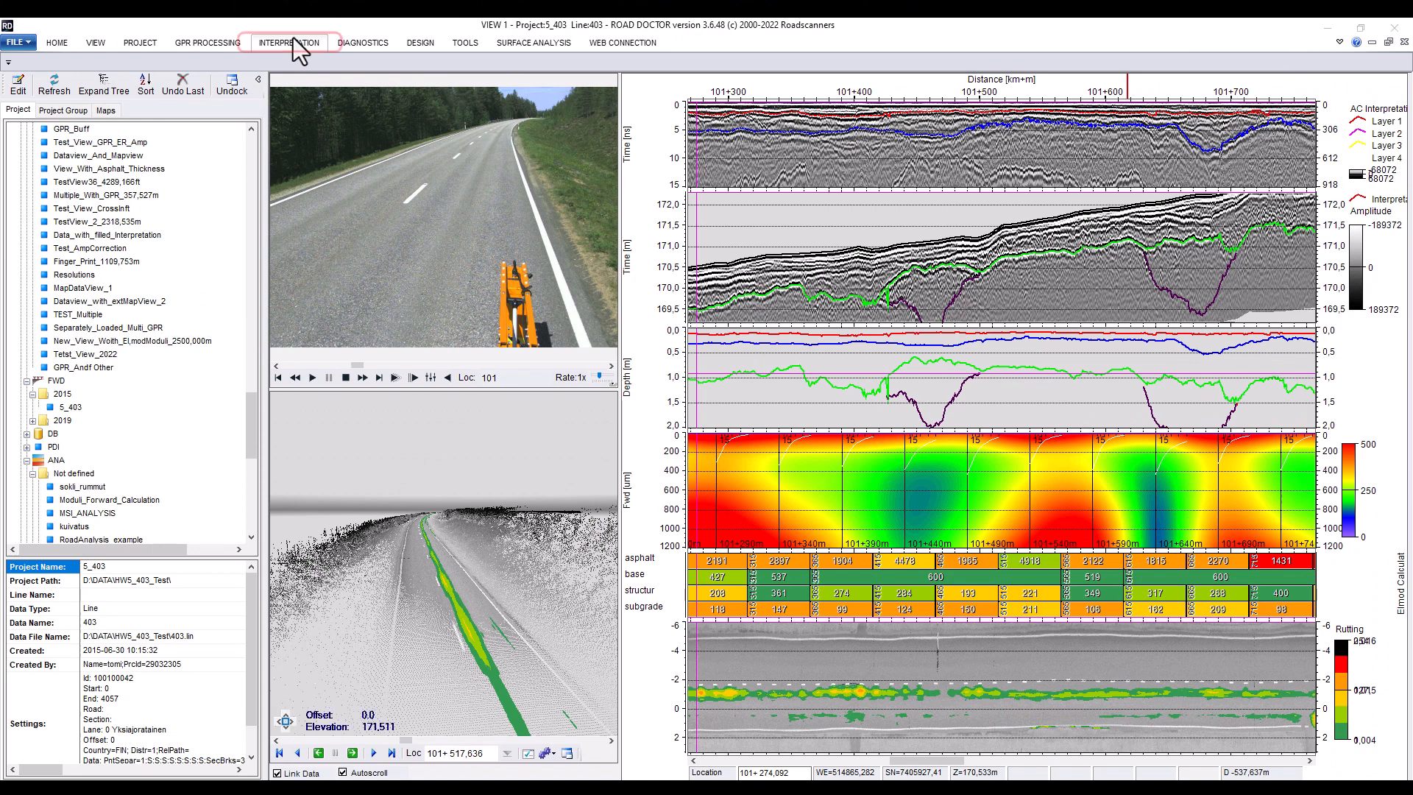
# Start a vector interpretation export for the GPR_GC subwindow (window 3)
pyautogui.click(295, 44)
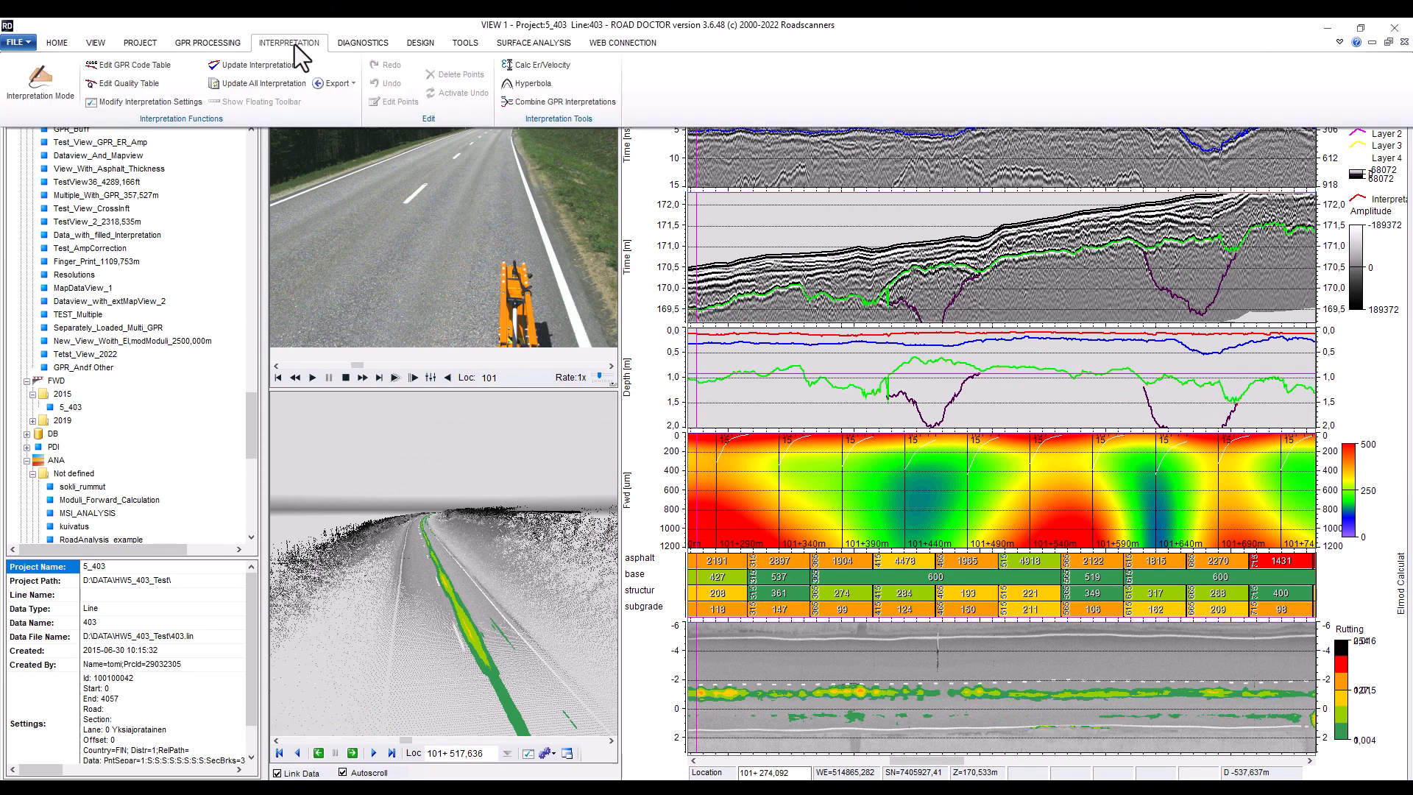
pyautogui.click(335, 83)
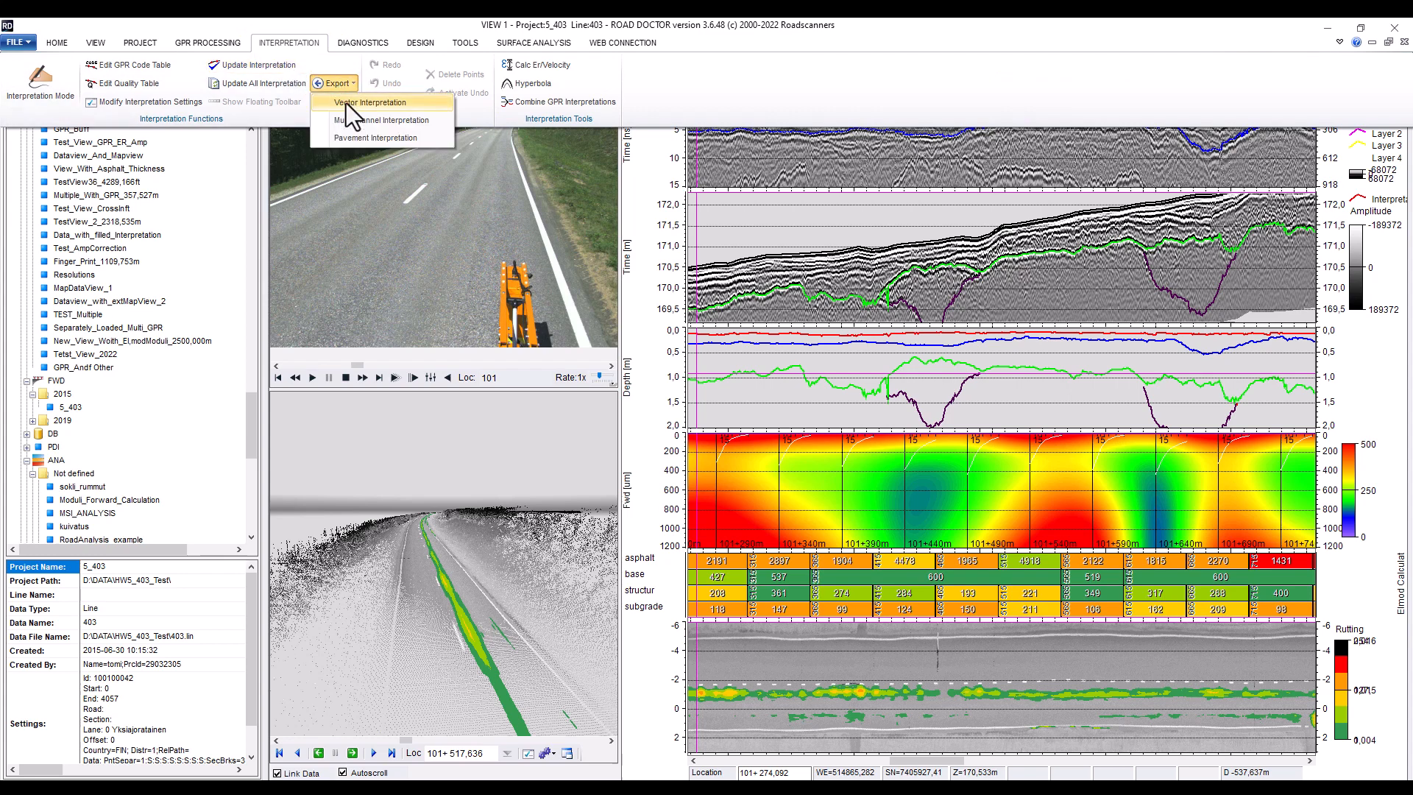
pyautogui.click(350, 103)
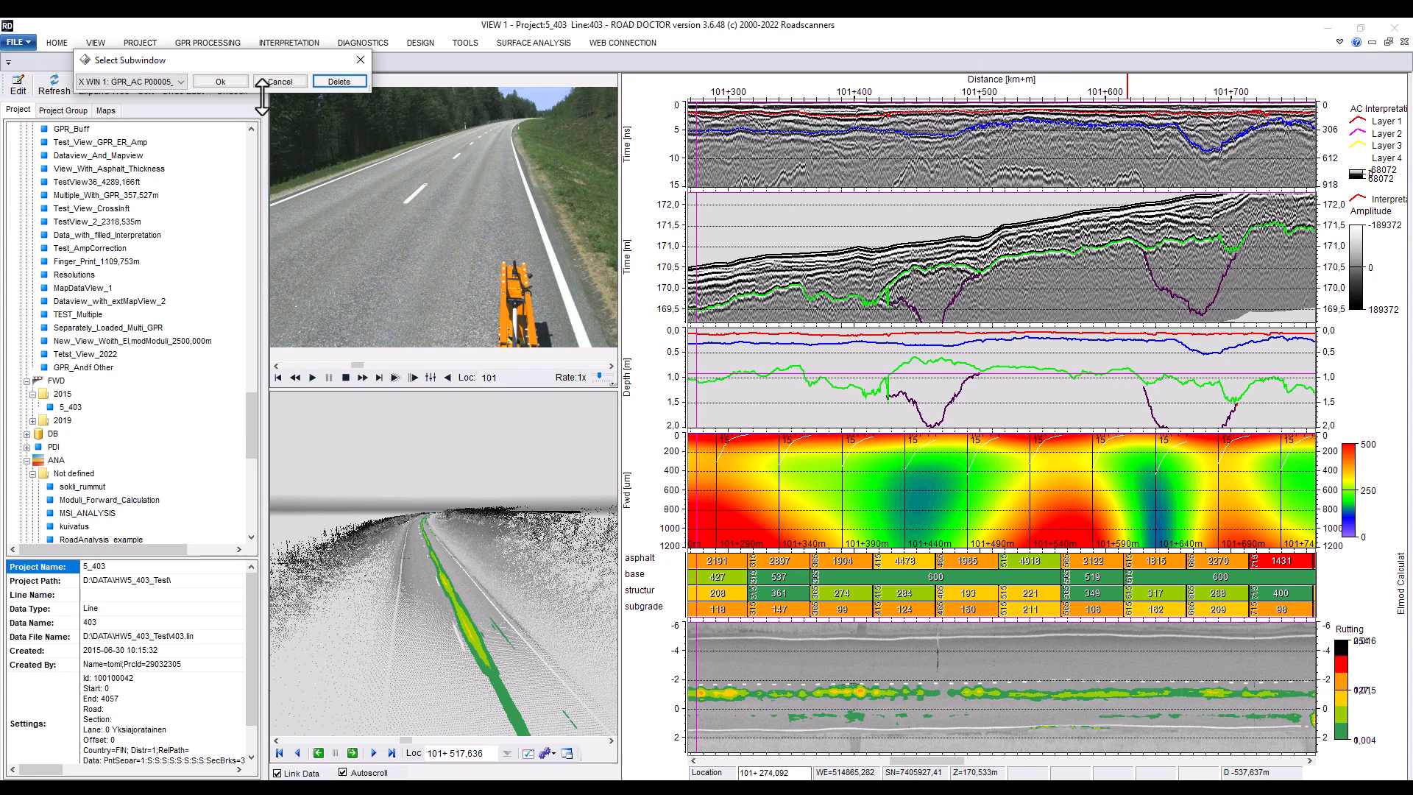
pyautogui.click(176, 82)
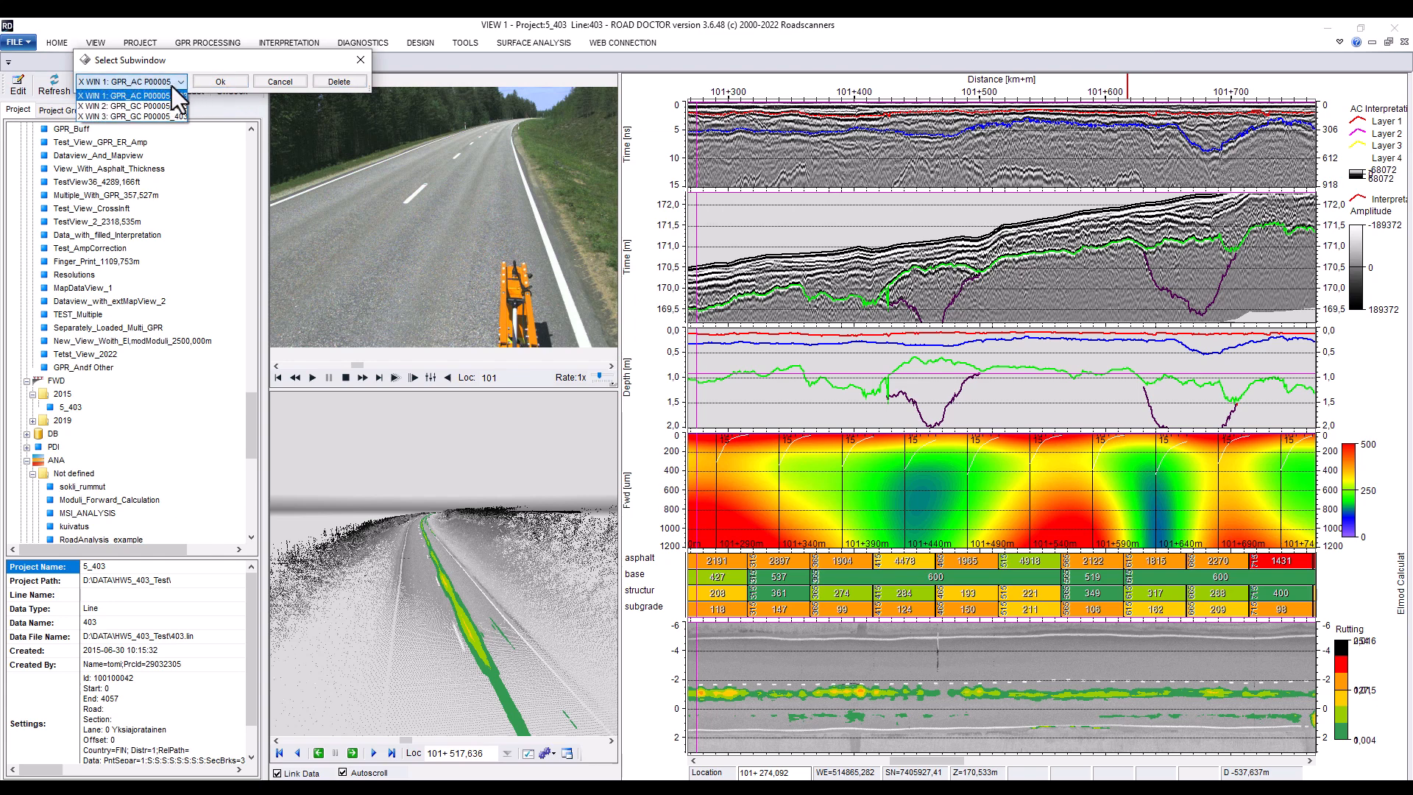
pyautogui.click(157, 116)
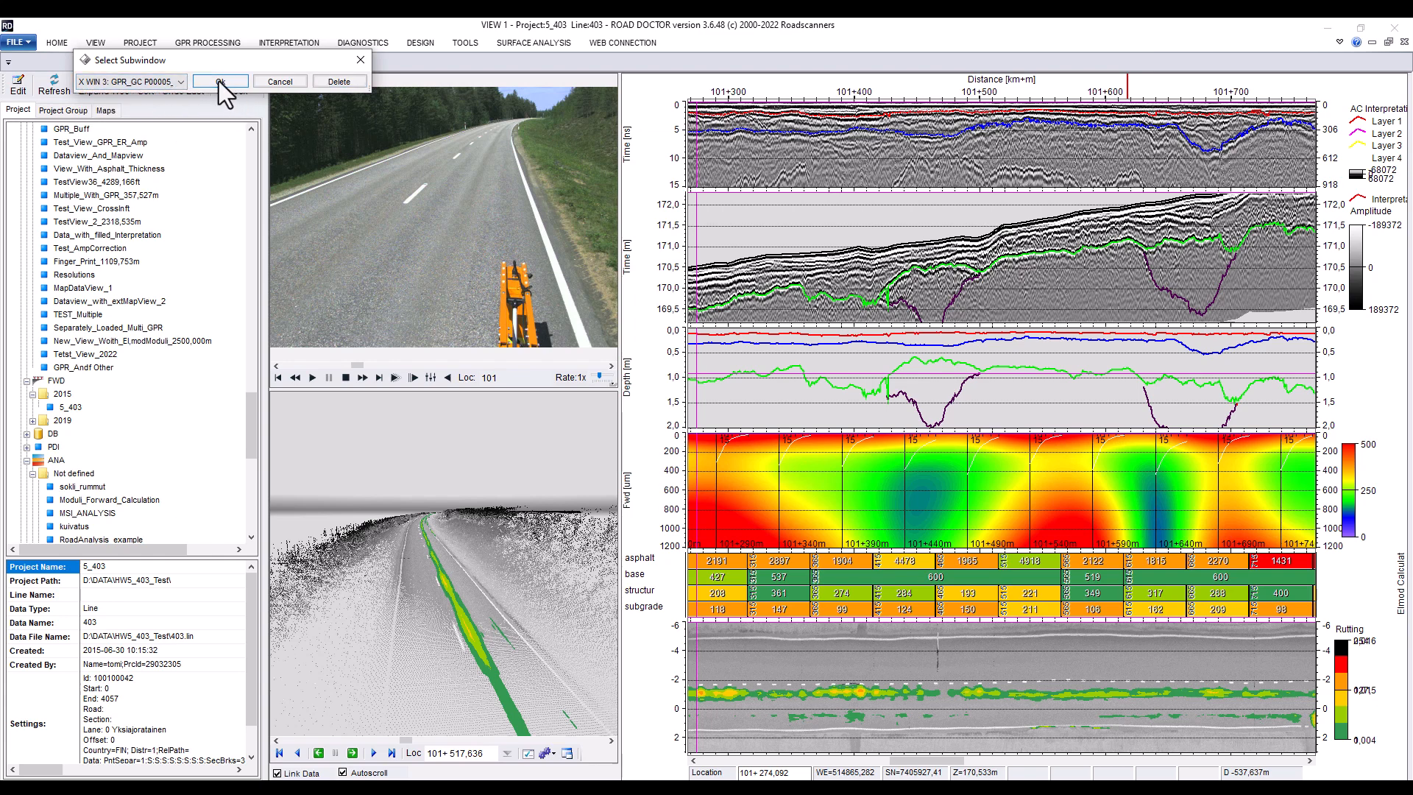
pyautogui.click(218, 81)
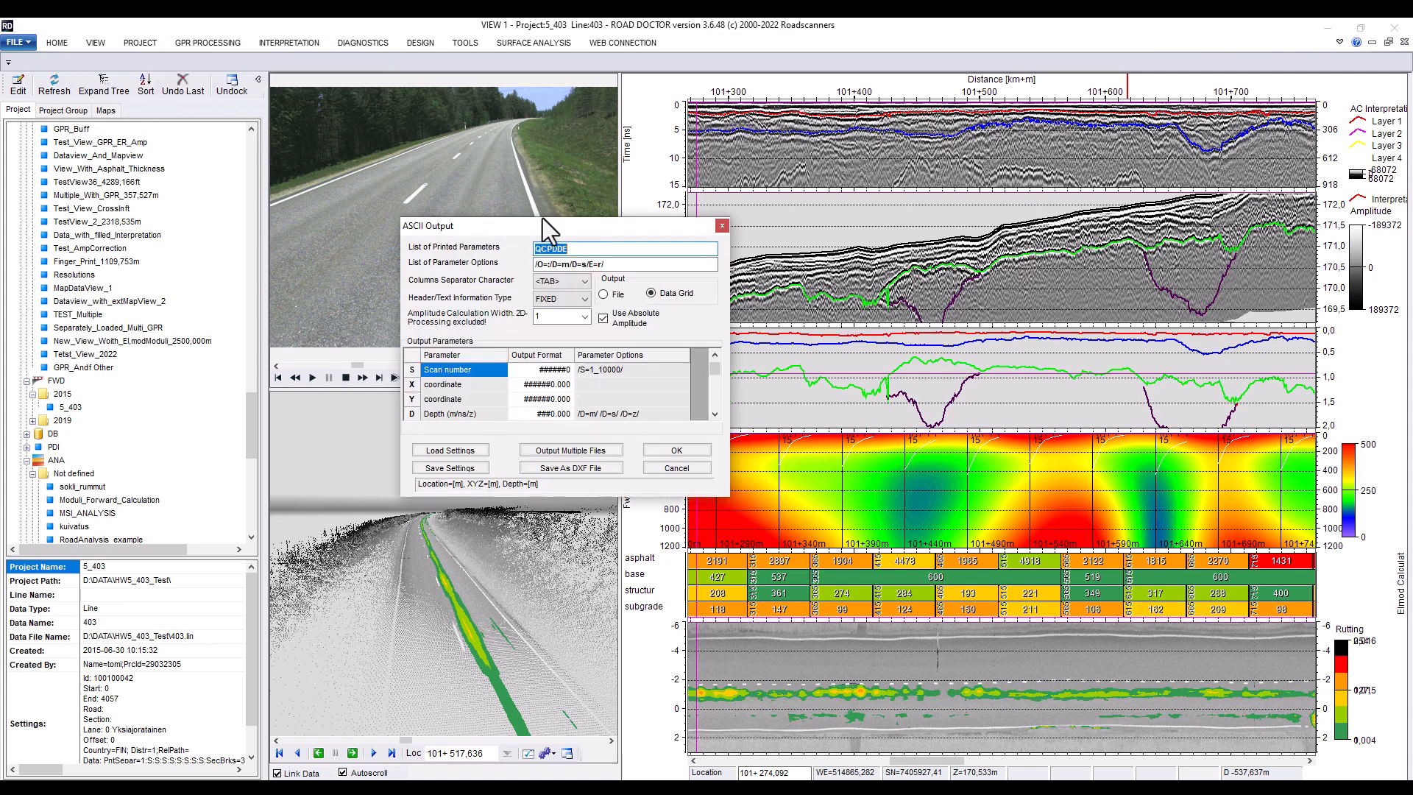
# Choose to save the interpretation output as a DXF file, sorting by code value and including interpolated points
pyautogui.moveTo(549, 226); pyautogui.dragTo(560, 215)
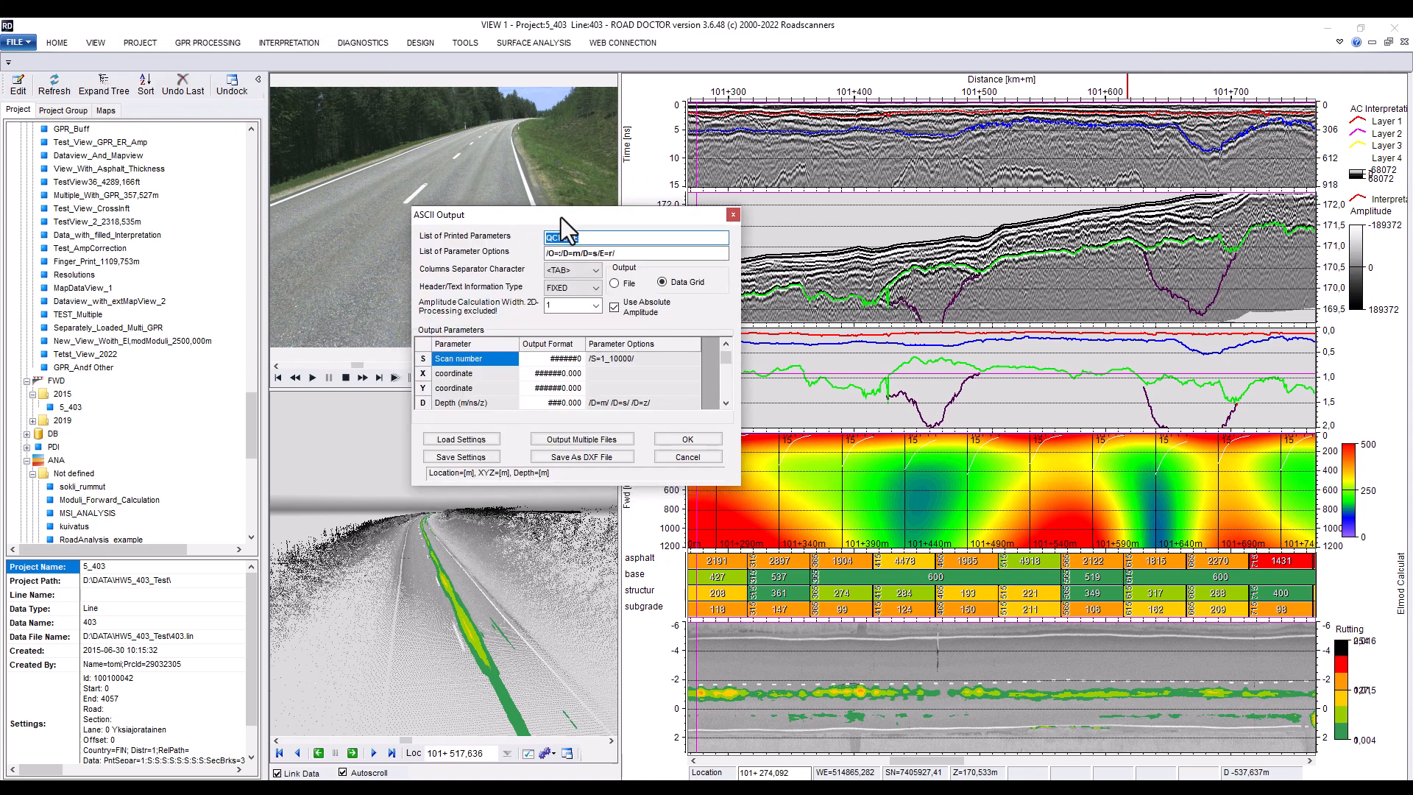
pyautogui.click(576, 458)
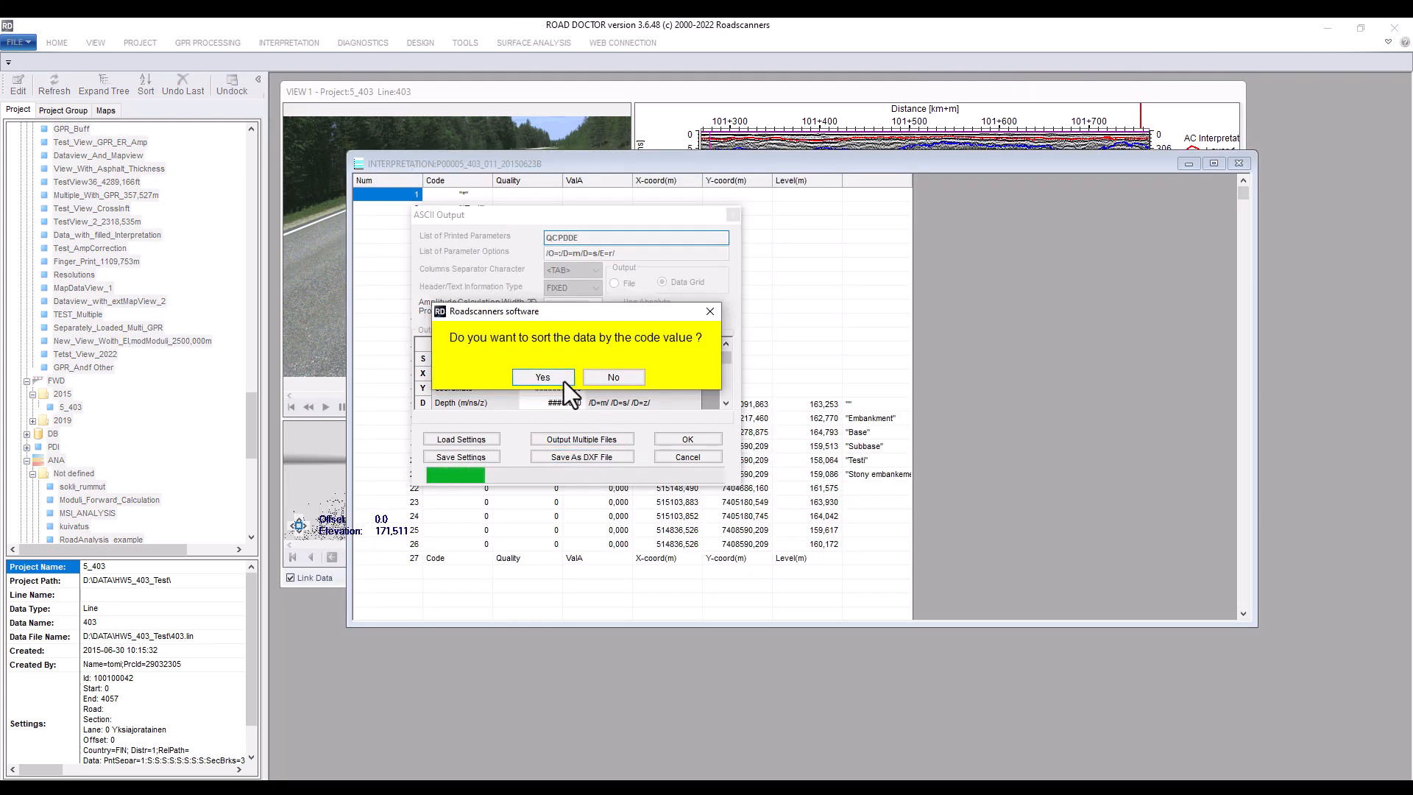
pyautogui.click(538, 373)
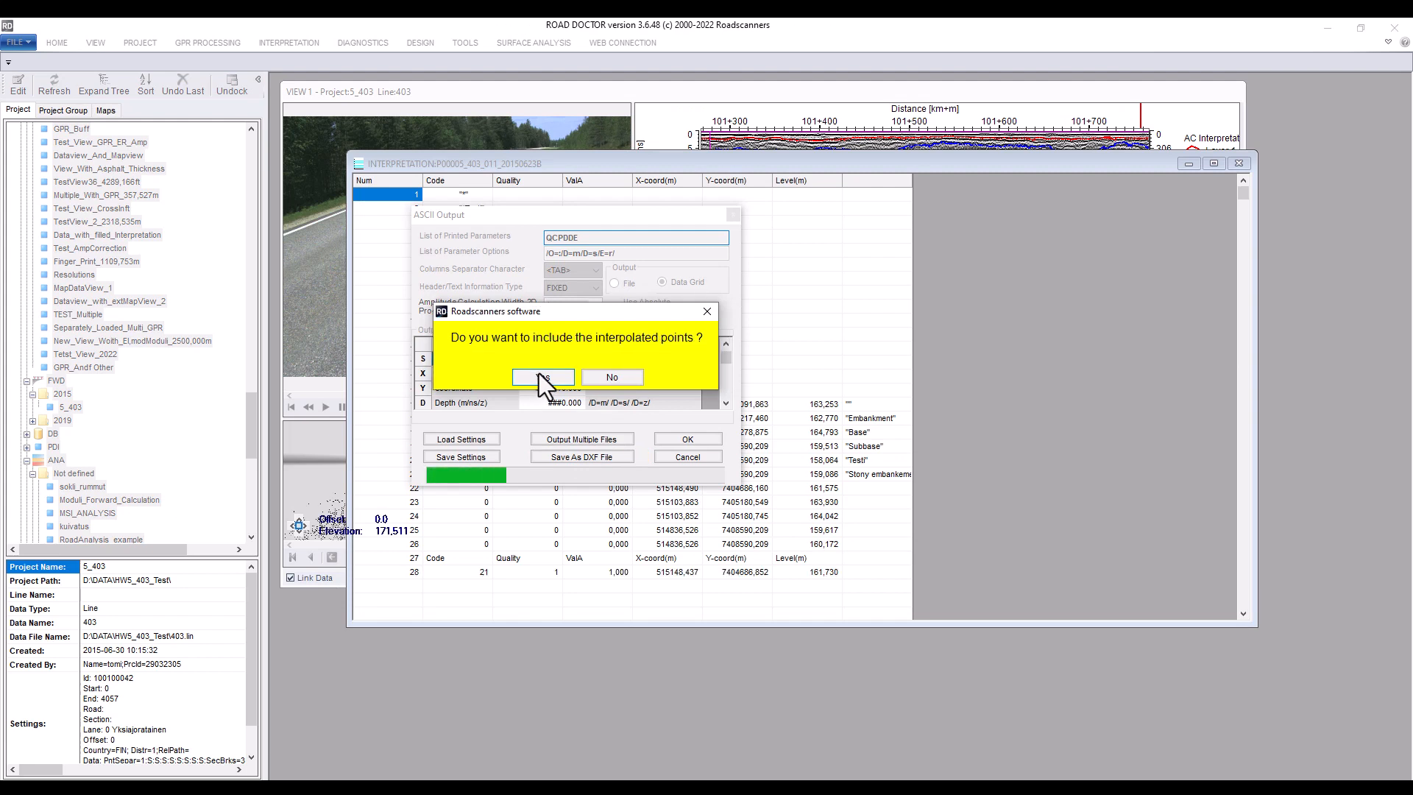
pyautogui.click(539, 376)
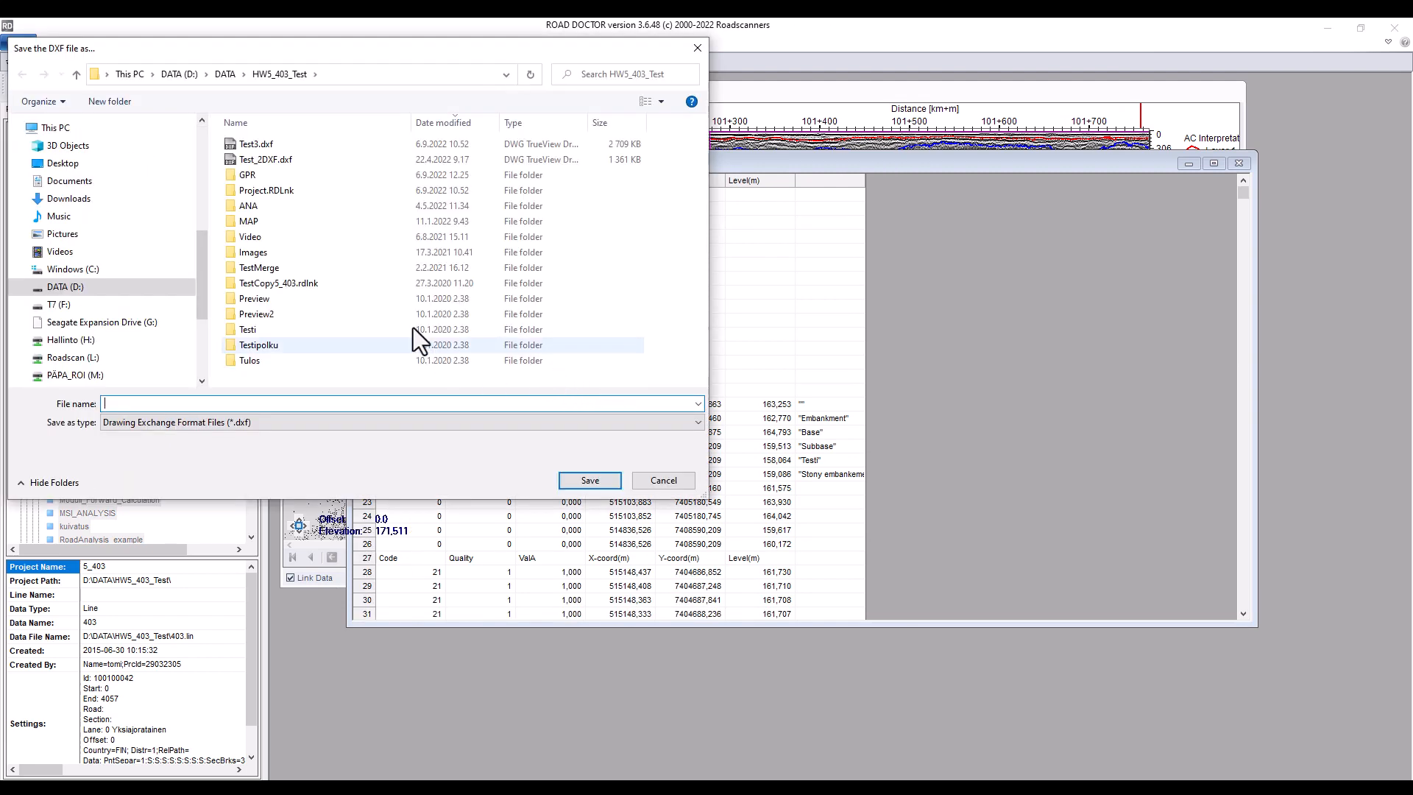
# Save the DXF as Test_GPR.dxf in the HW5_403_Test folder, then close the interpretation table window
pyautogui.click(254, 145)
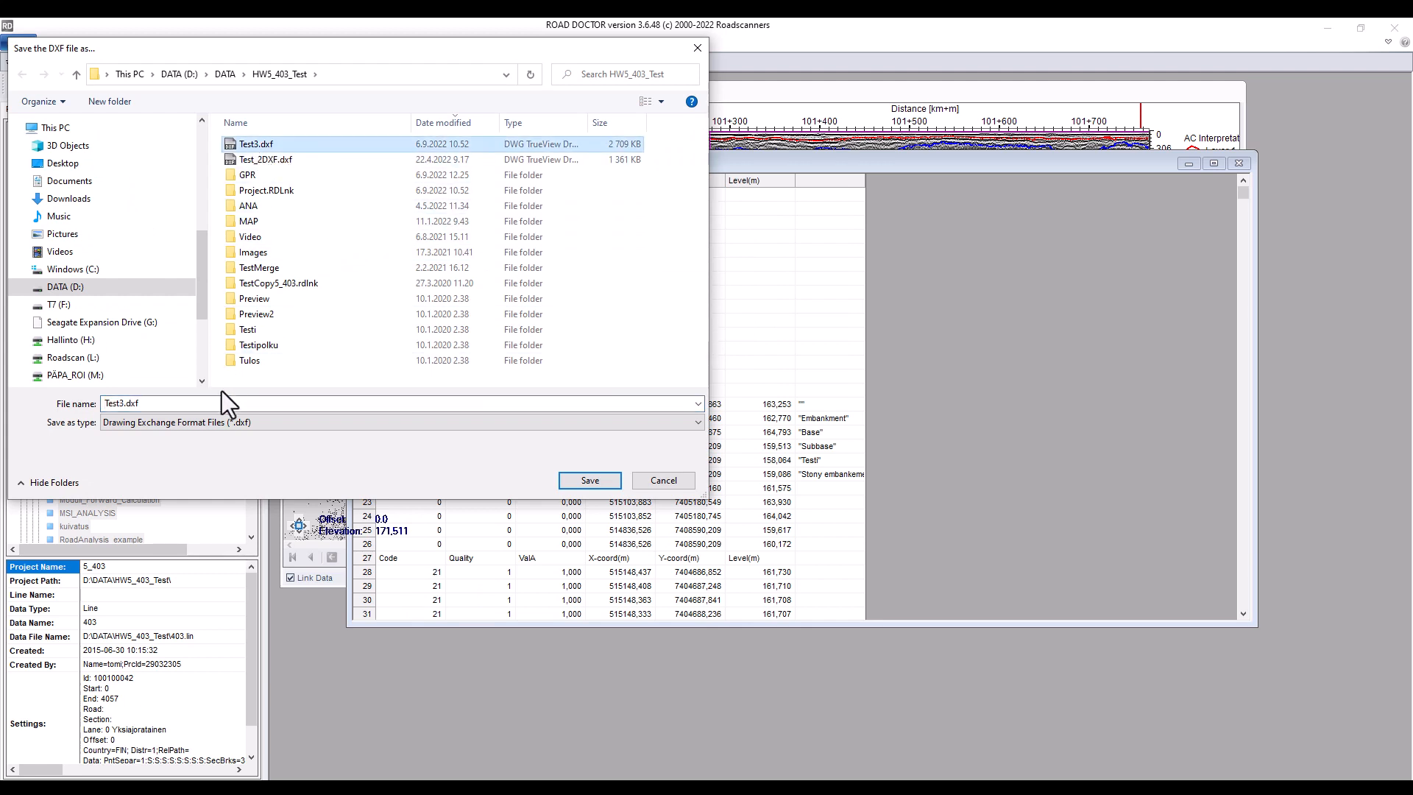
pyautogui.click(134, 405)
pyautogui.click(123, 403)
pyautogui.click(122, 403)
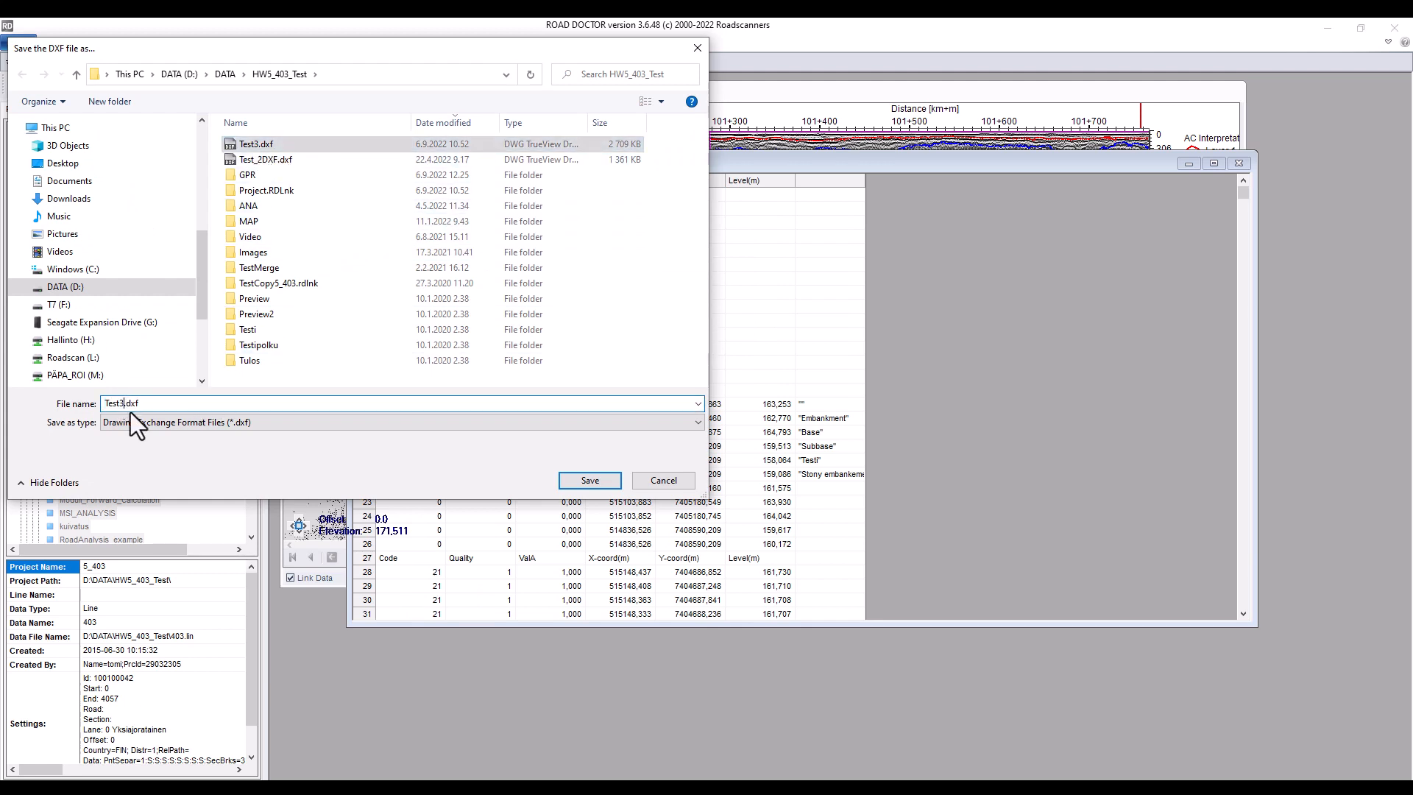
pyautogui.press('BackSpace')
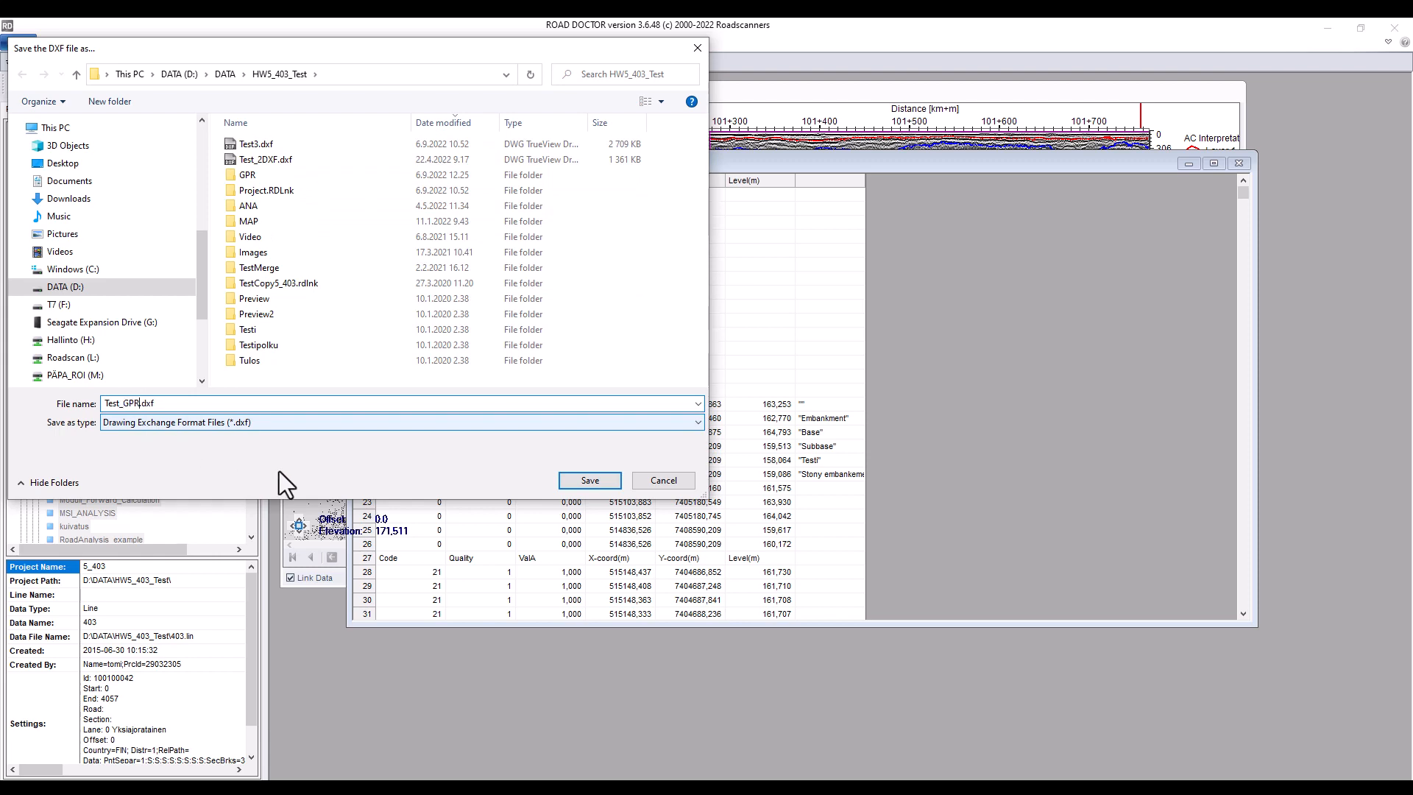
pyautogui.click(590, 481)
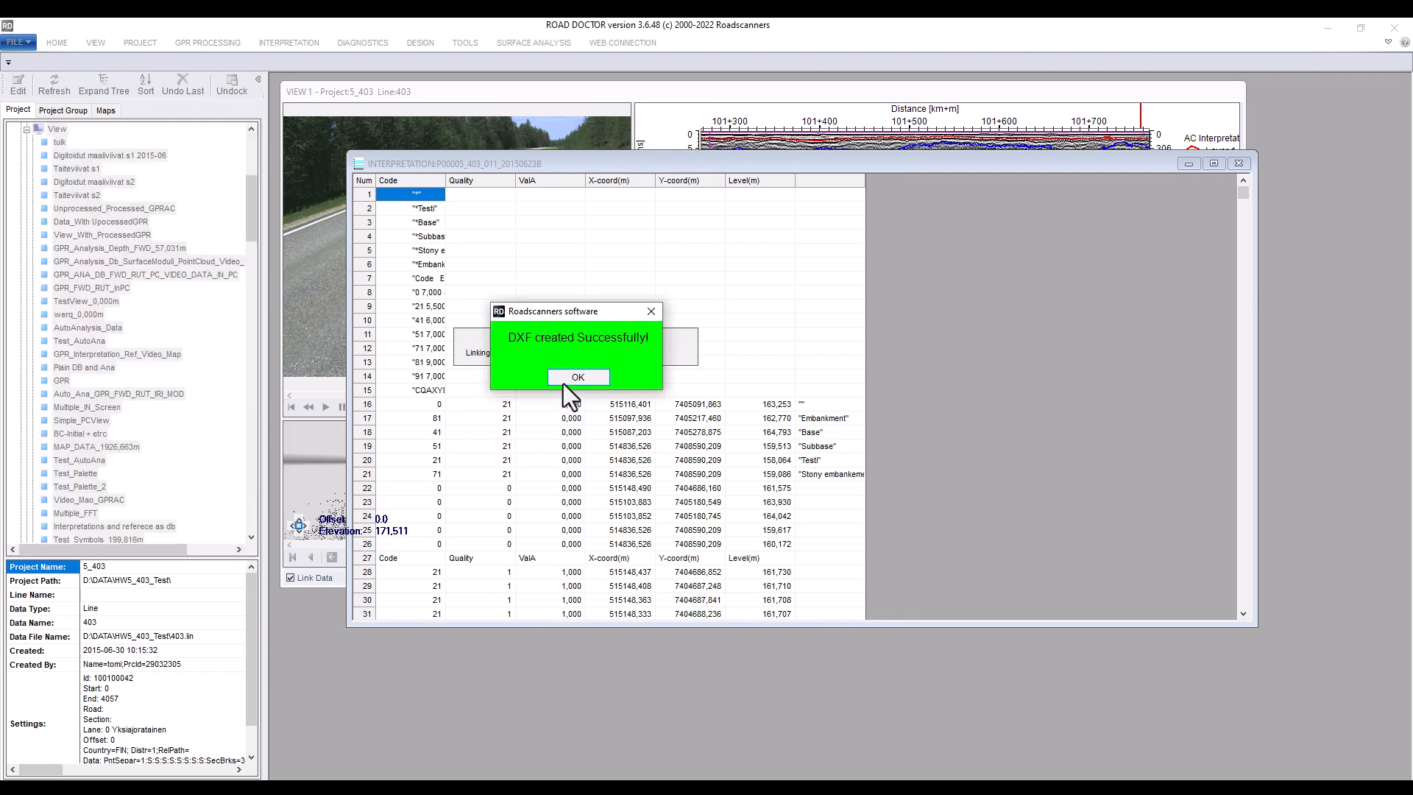
pyautogui.click(567, 378)
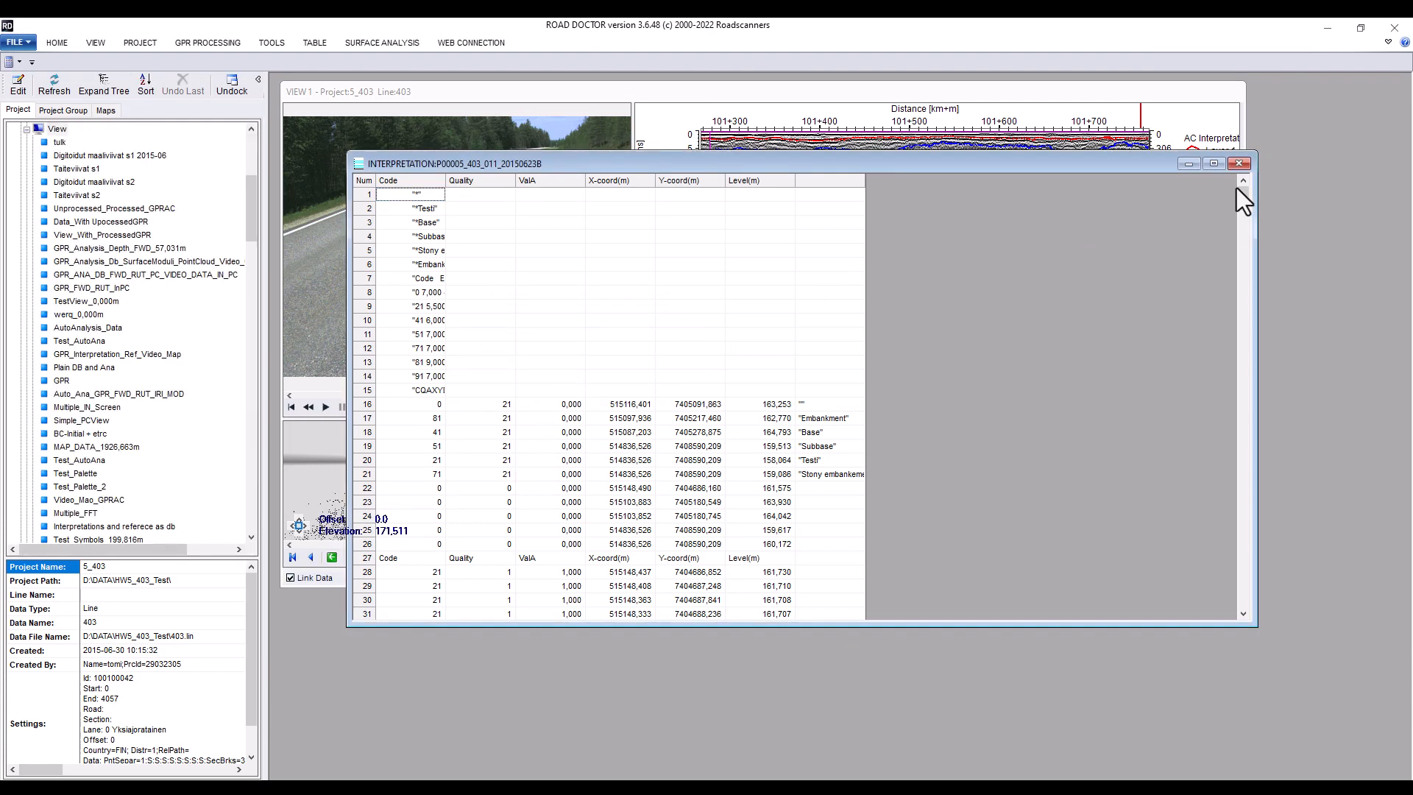
pyautogui.click(1238, 164)
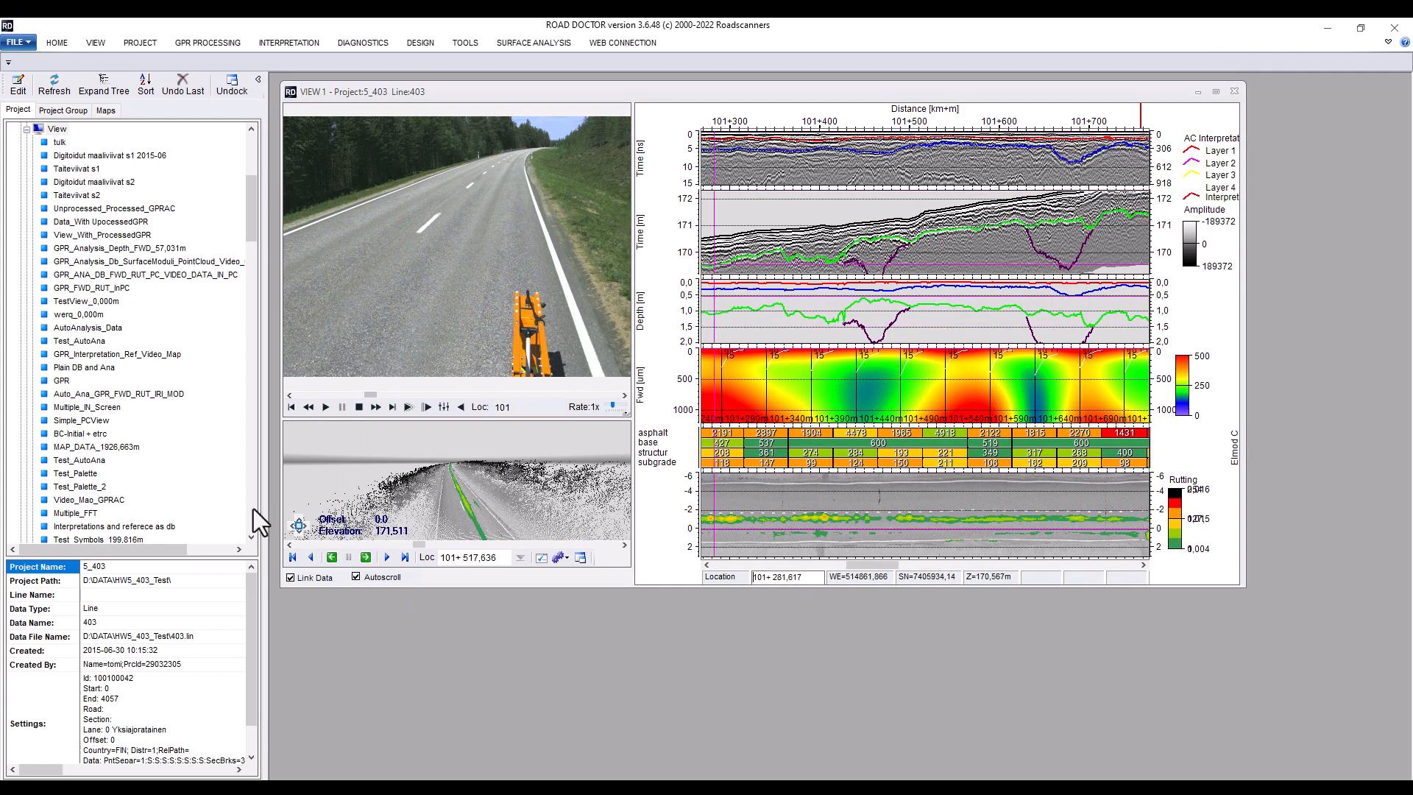
# Open the Test_GPR DXF from the CRD 2022 folder into the view with default view options
pyautogui.click(27, 130)
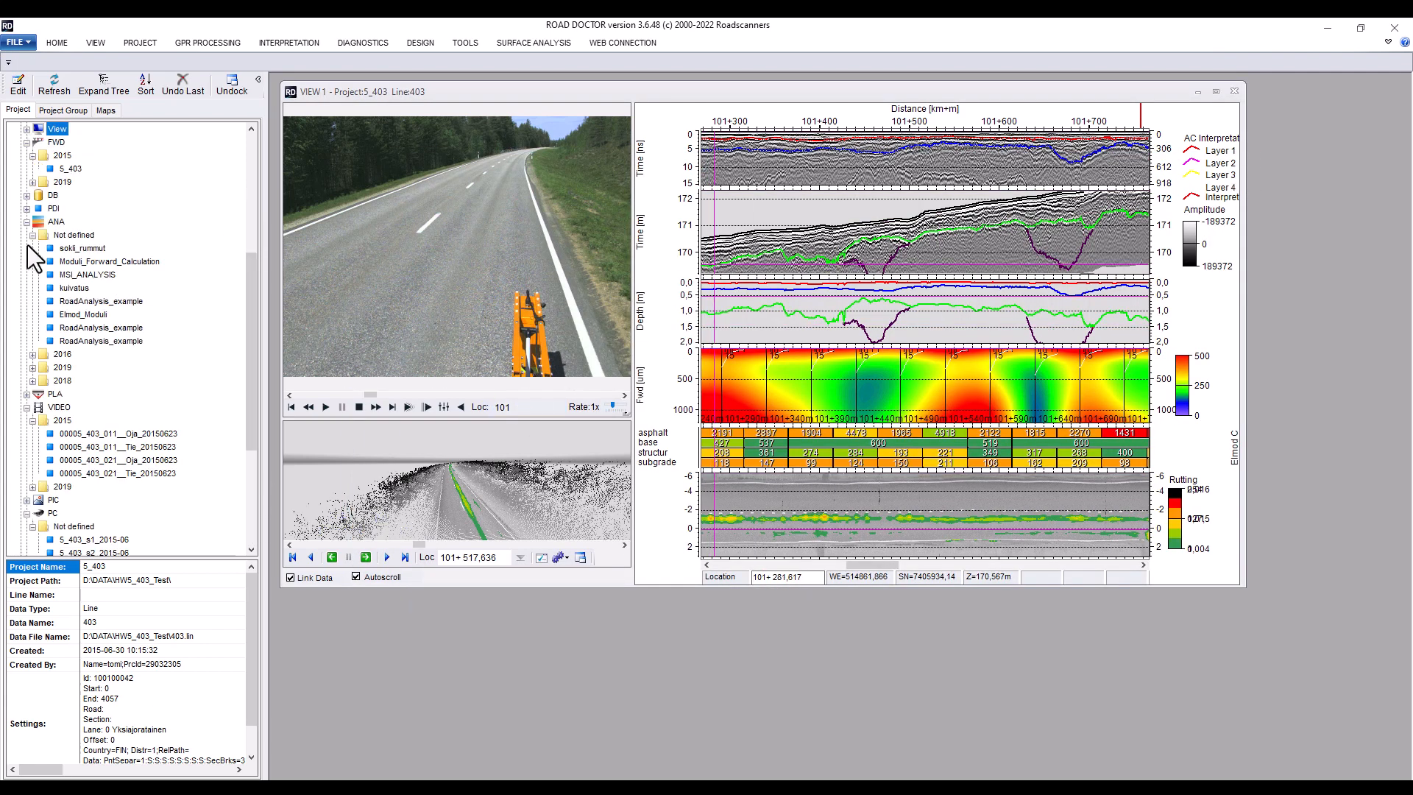
pyautogui.click(33, 502)
pyautogui.moveTo(255, 426); pyautogui.dragTo(249, 515)
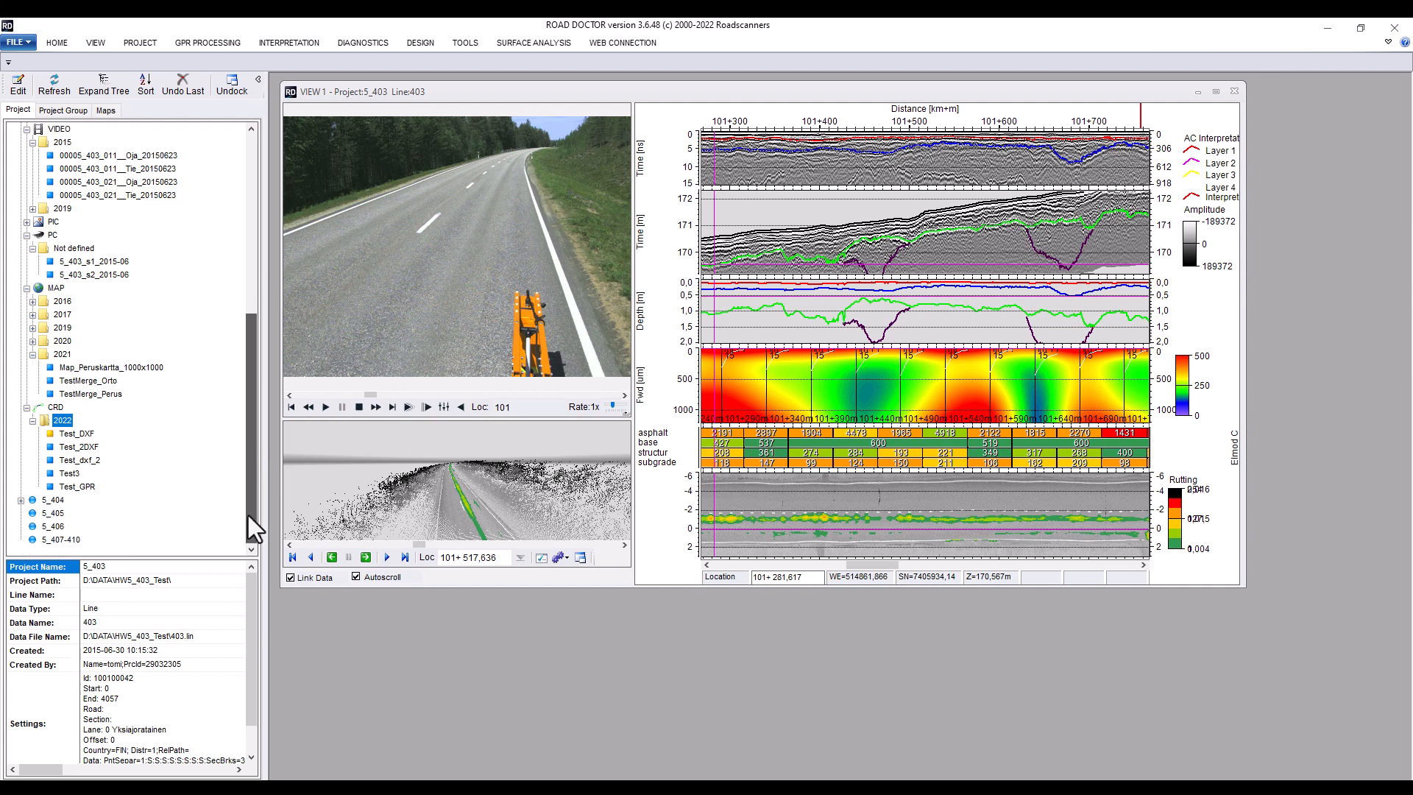
pyautogui.doubleClick(78, 489)
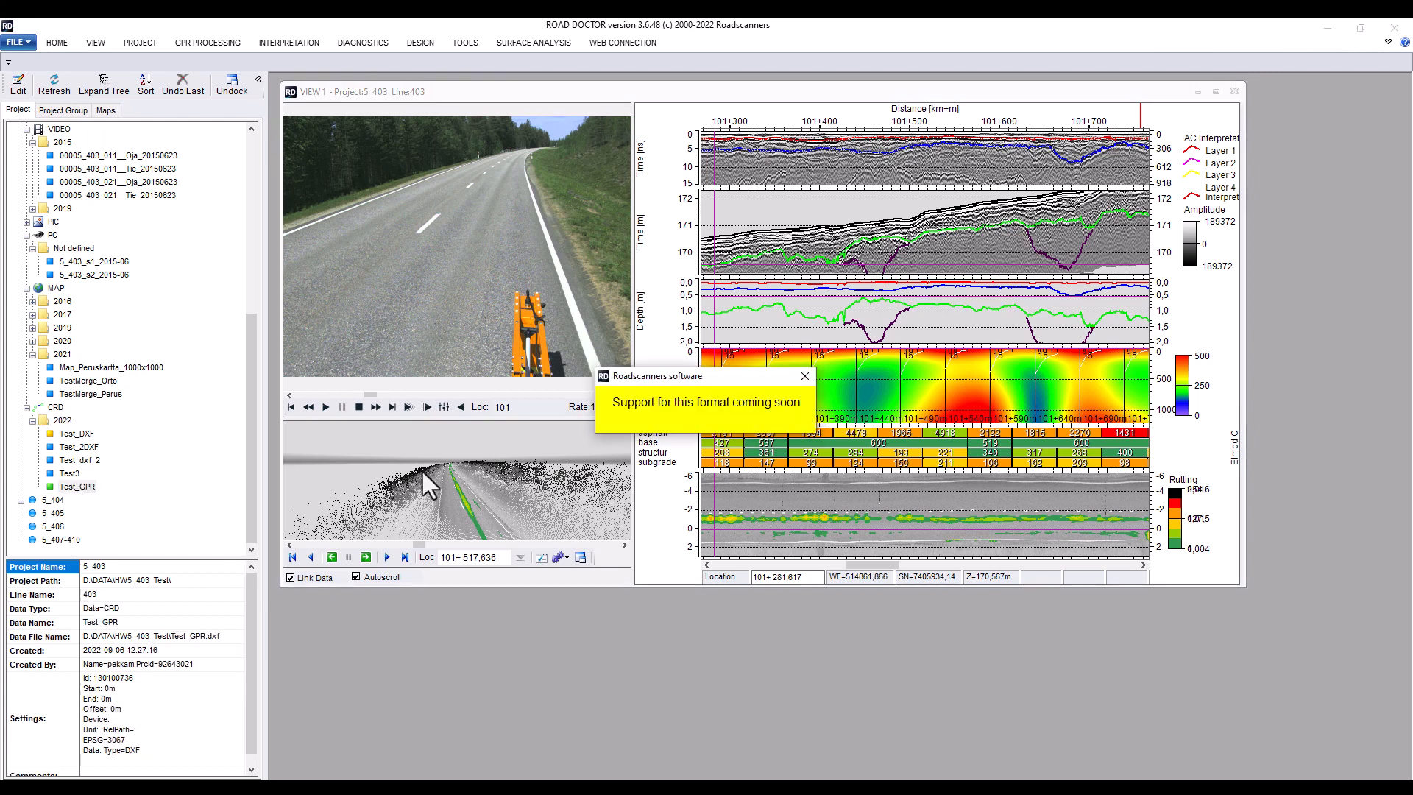
pyautogui.click(679, 408)
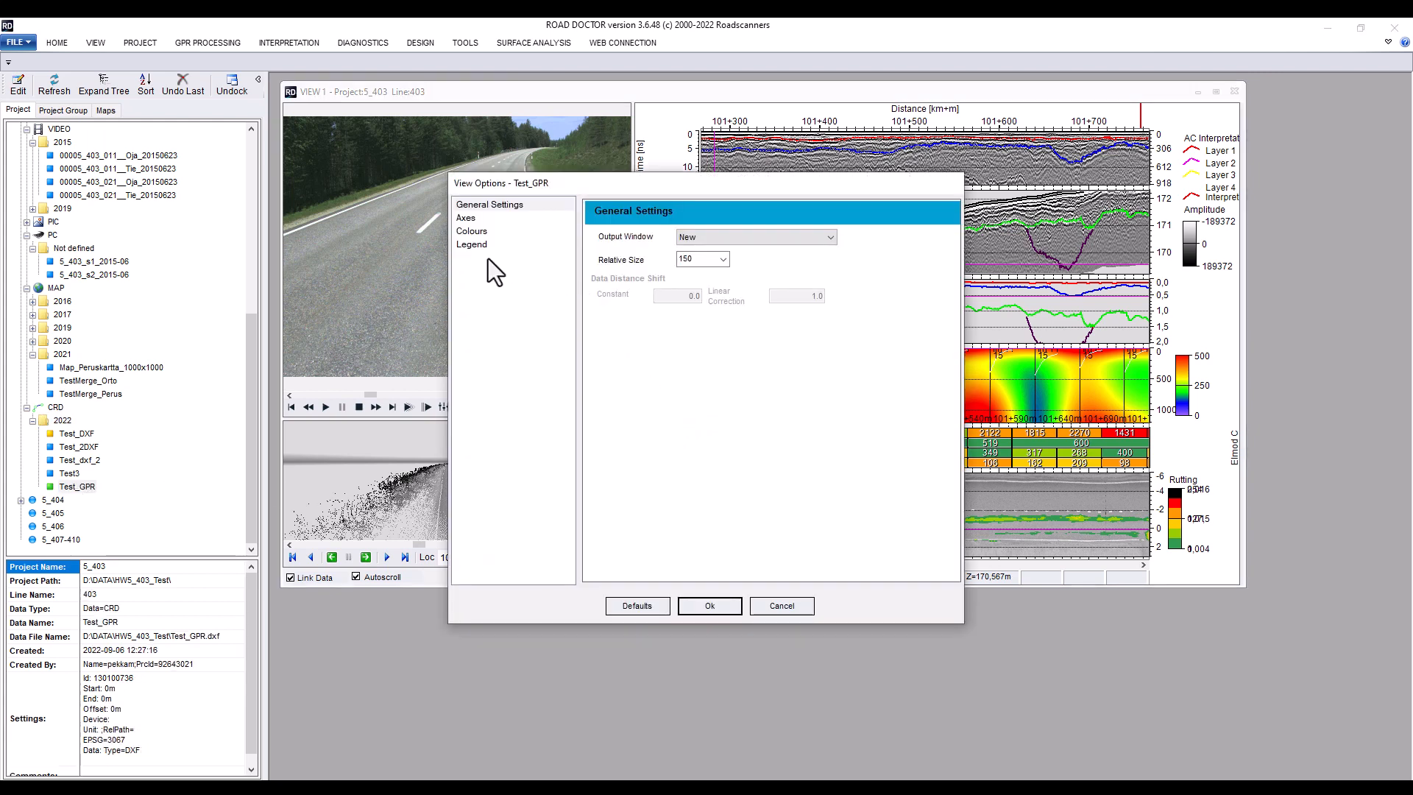
pyautogui.click(702, 601)
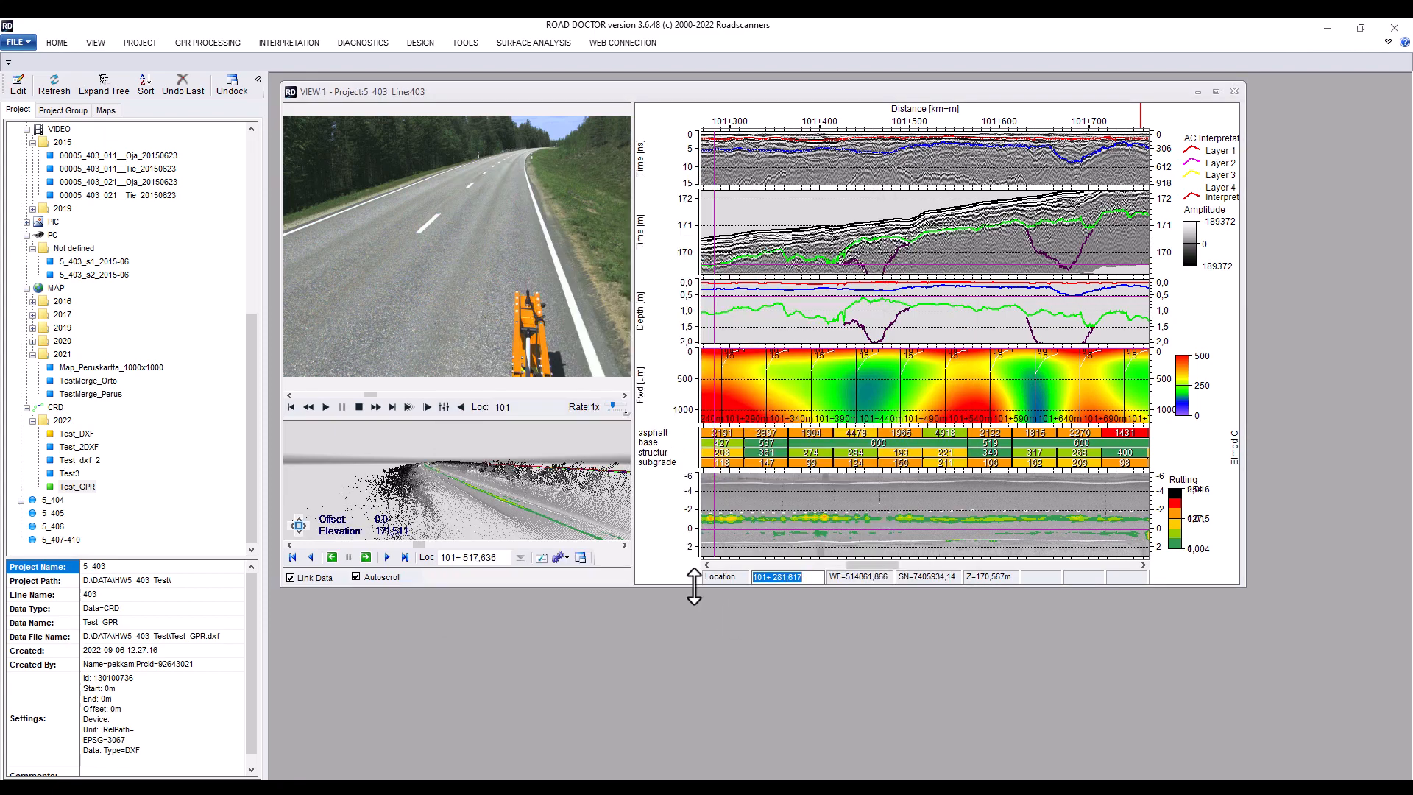
# Enlarge the view window and undock the point cloud into a floating window
pyautogui.moveTo(694, 586); pyautogui.dragTo(701, 758)
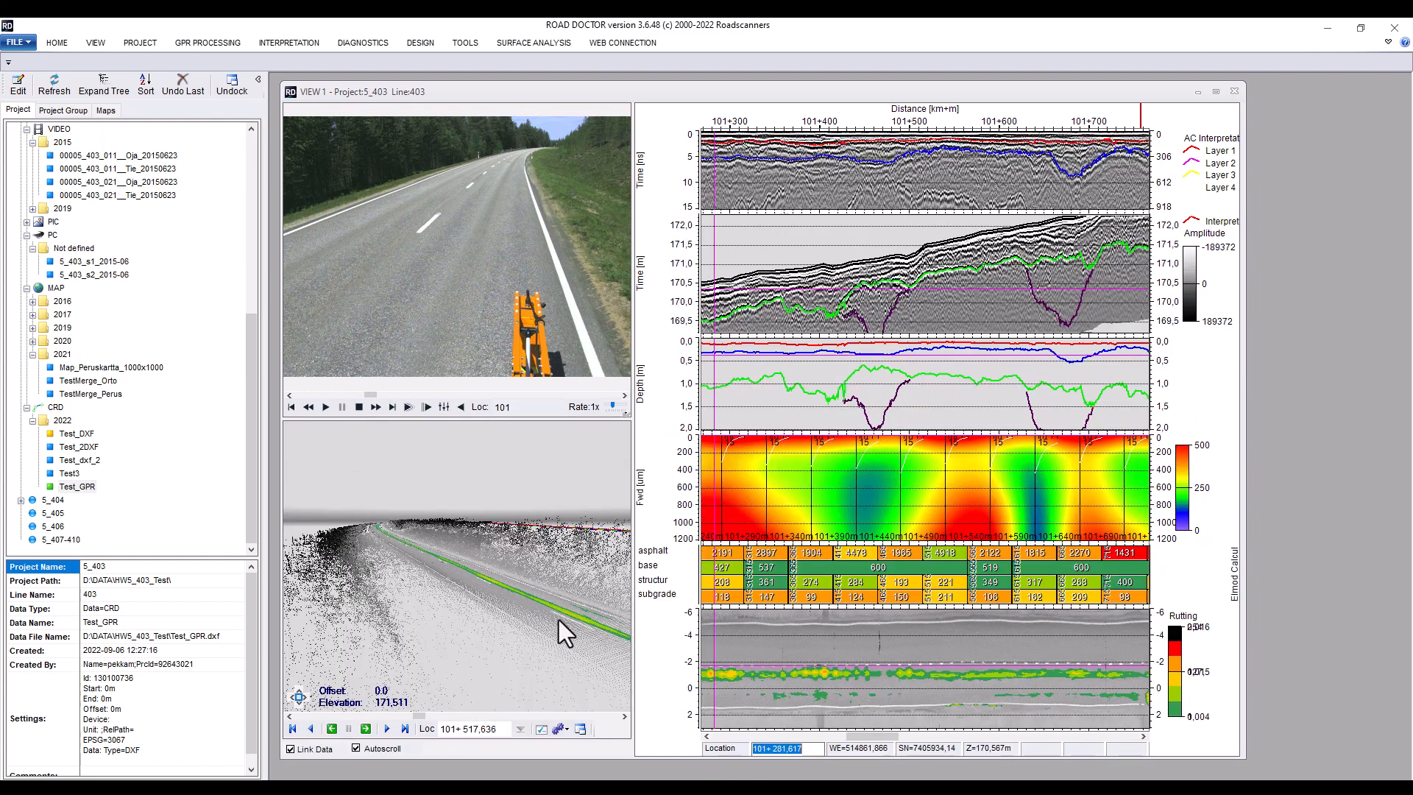
pyautogui.doubleClick(496, 565)
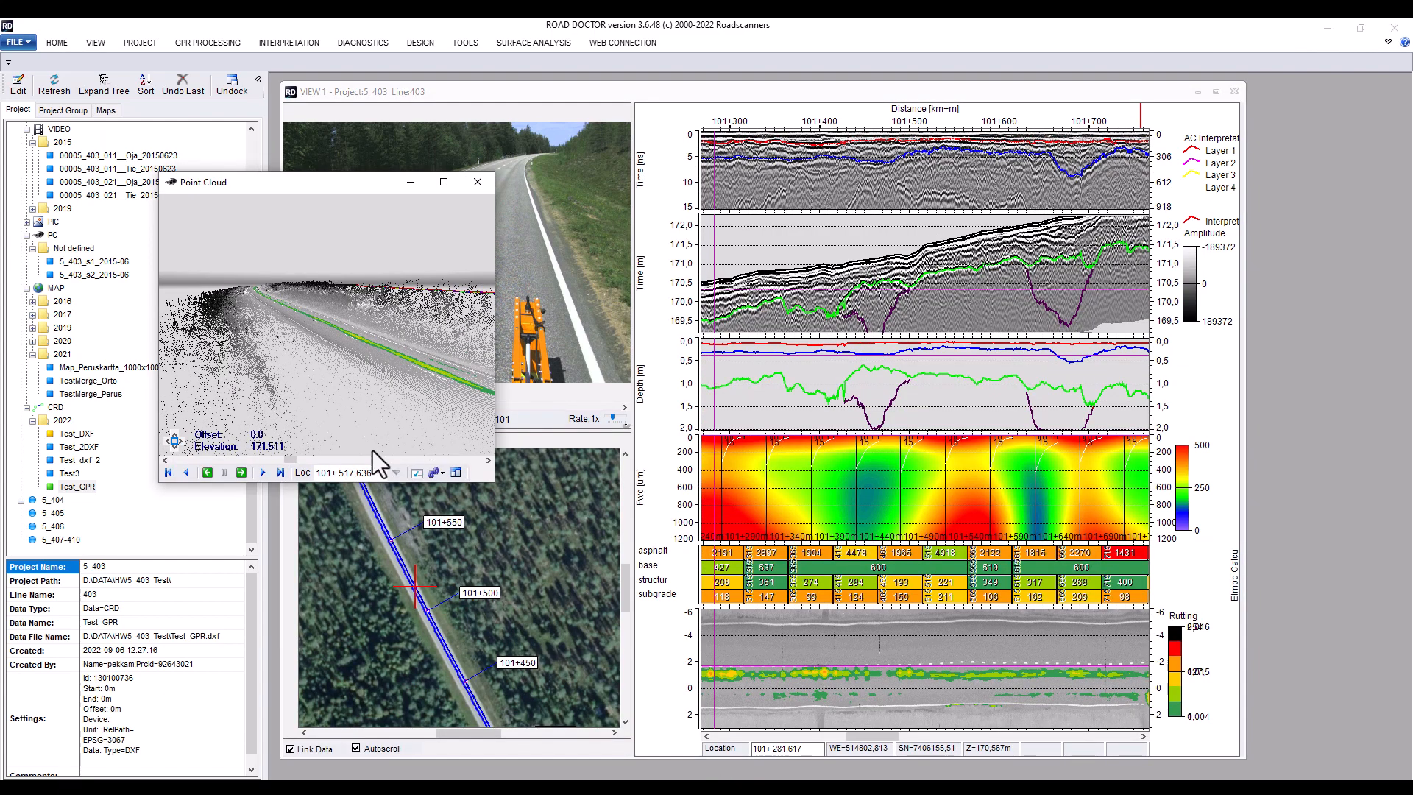
# Move the location to about 100+250 and dock the point cloud window back into the view
pyautogui.moveTo(290, 461); pyautogui.dragTo(166, 464)
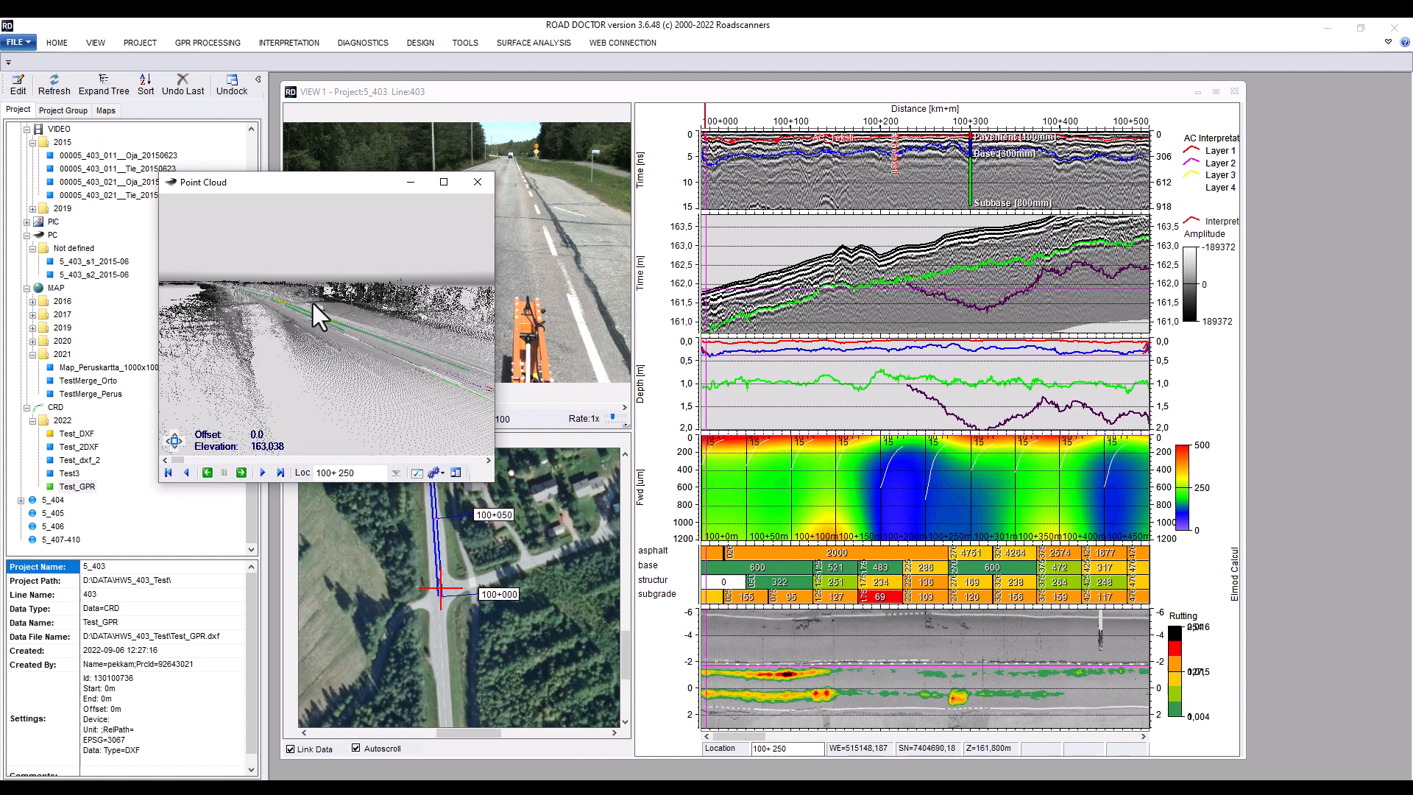
pyautogui.moveTo(394, 369); pyautogui.dragTo(365, 380)
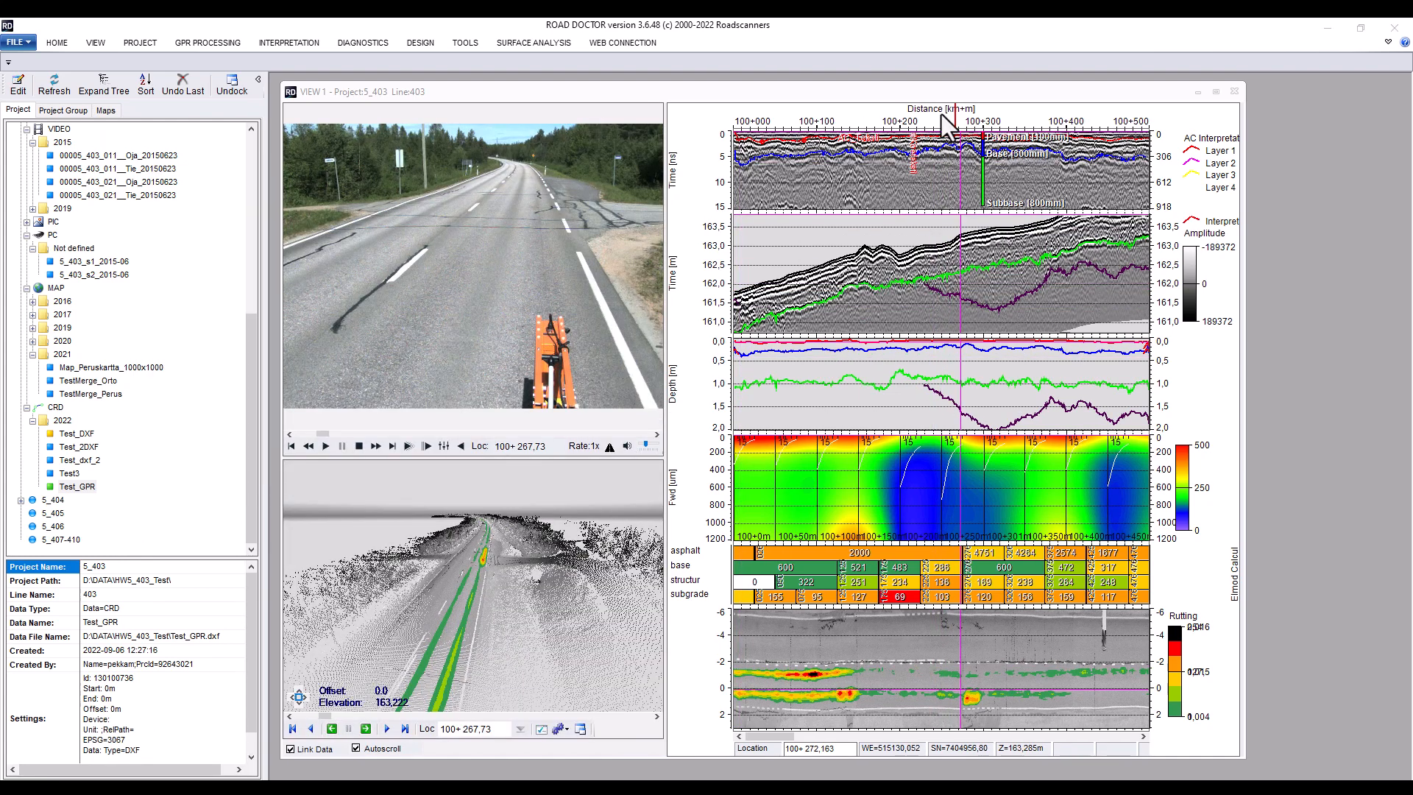
# Set the horizontal axis distance unit to metres in the axis parameters
pyautogui.doubleClick(942, 113)
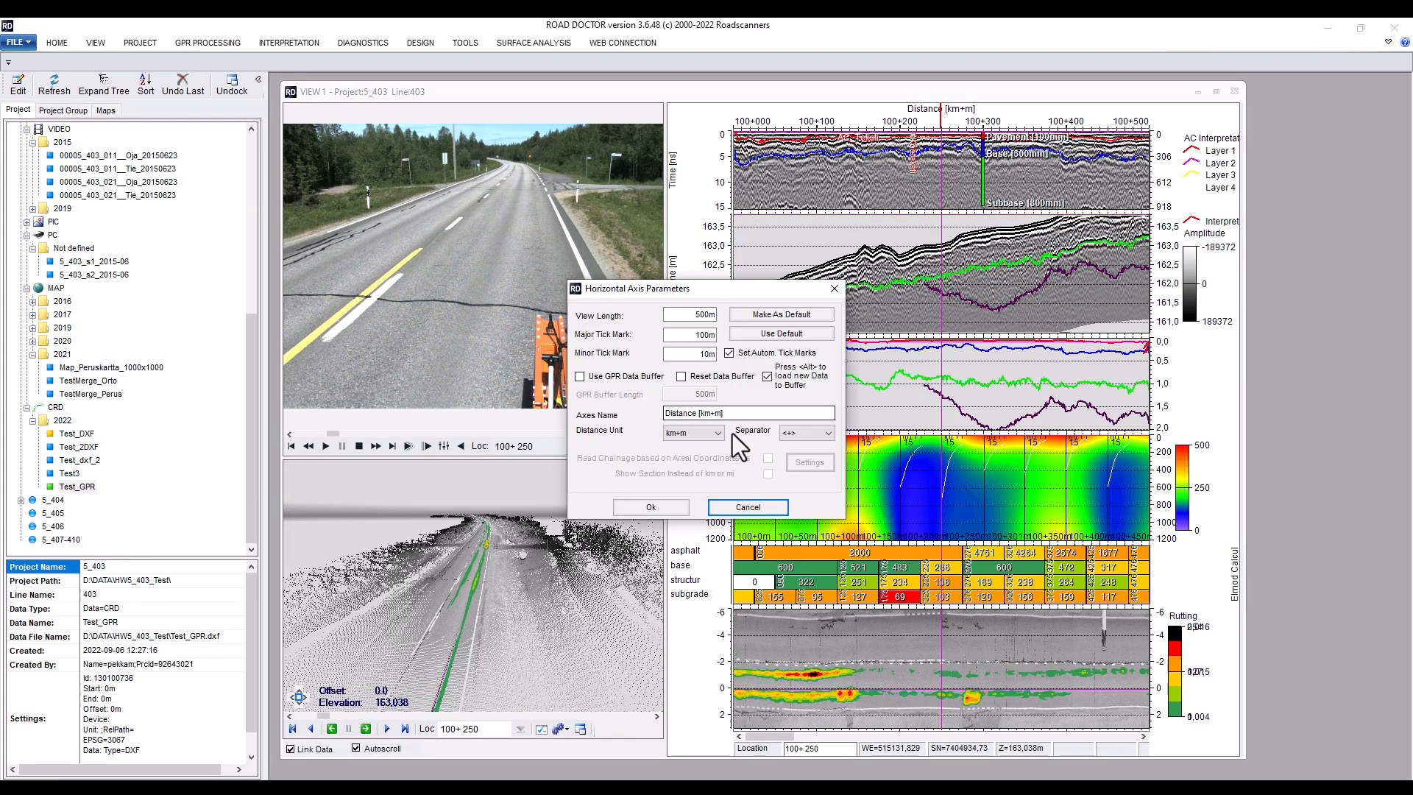
pyautogui.click(718, 433)
pyautogui.click(688, 447)
pyautogui.click(652, 508)
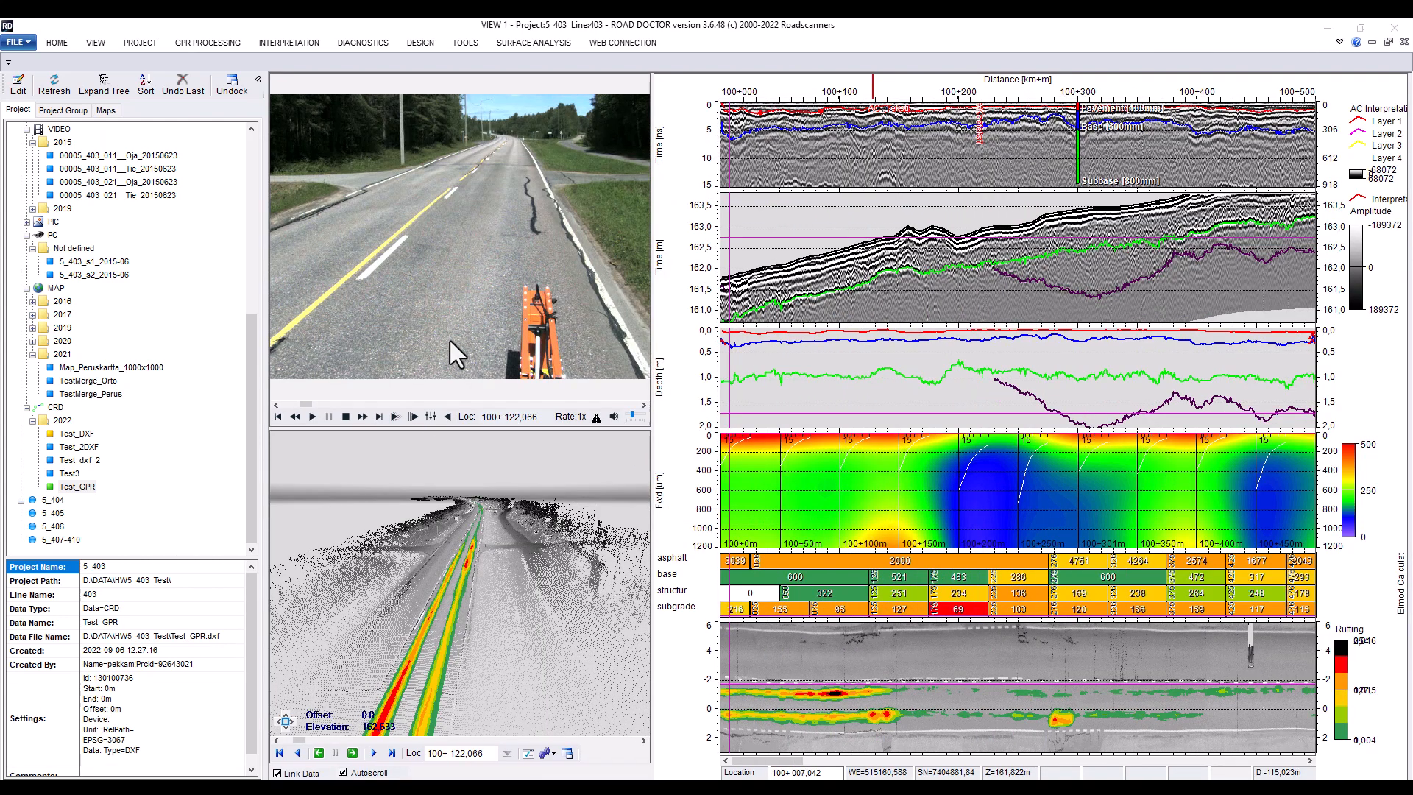
# Export the GPR_GC subwindow's vector interpretation as an XYZPD data grid
pyautogui.click(287, 42)
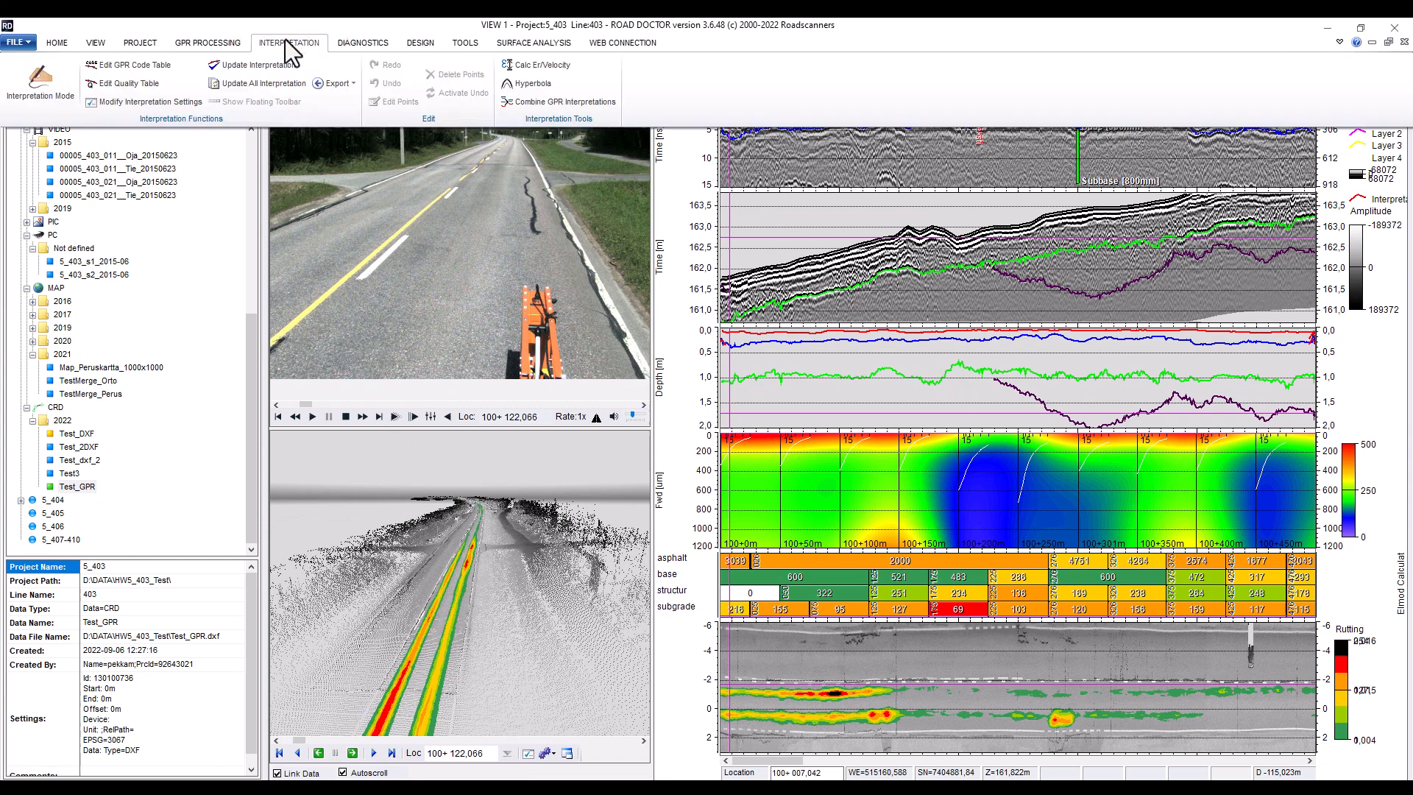
pyautogui.click(330, 87)
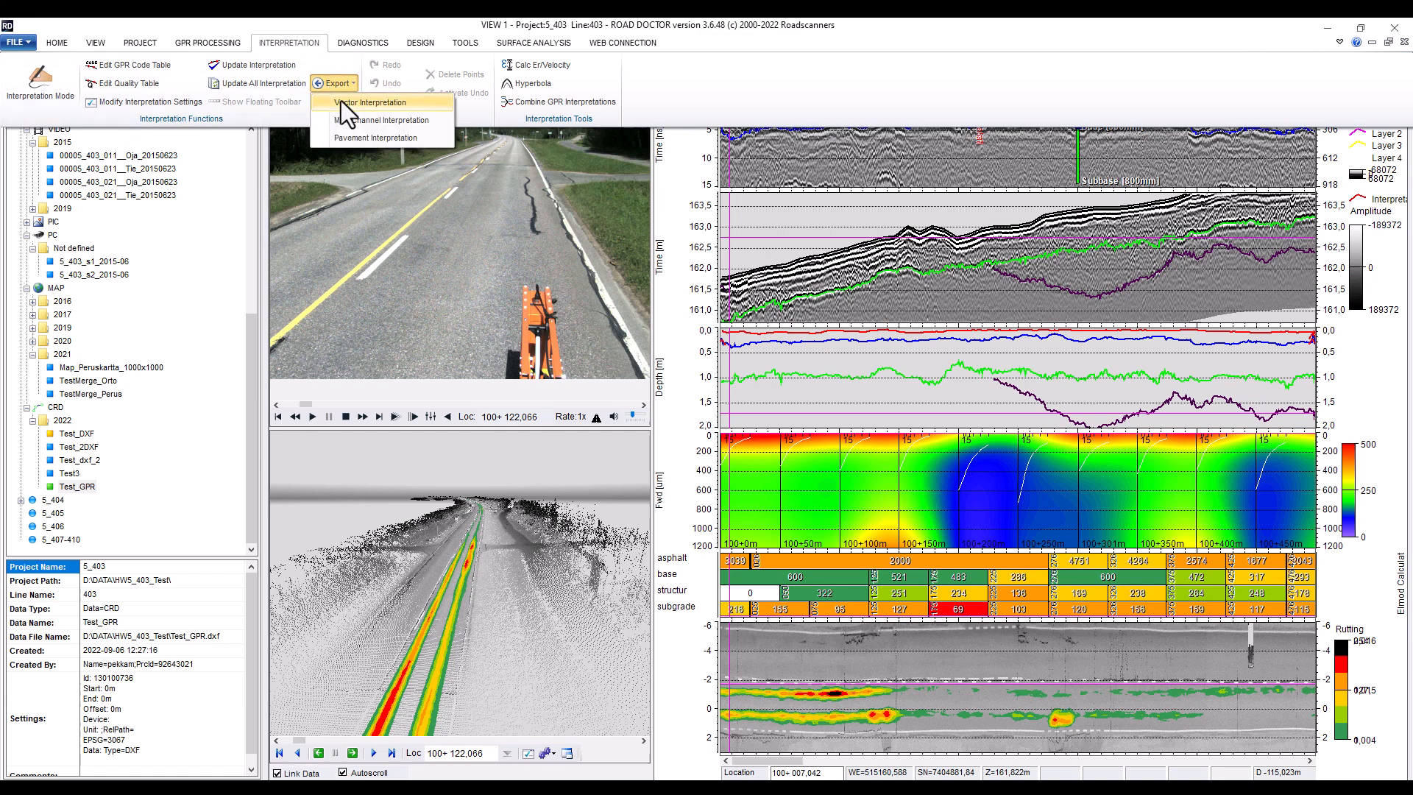
pyautogui.click(341, 101)
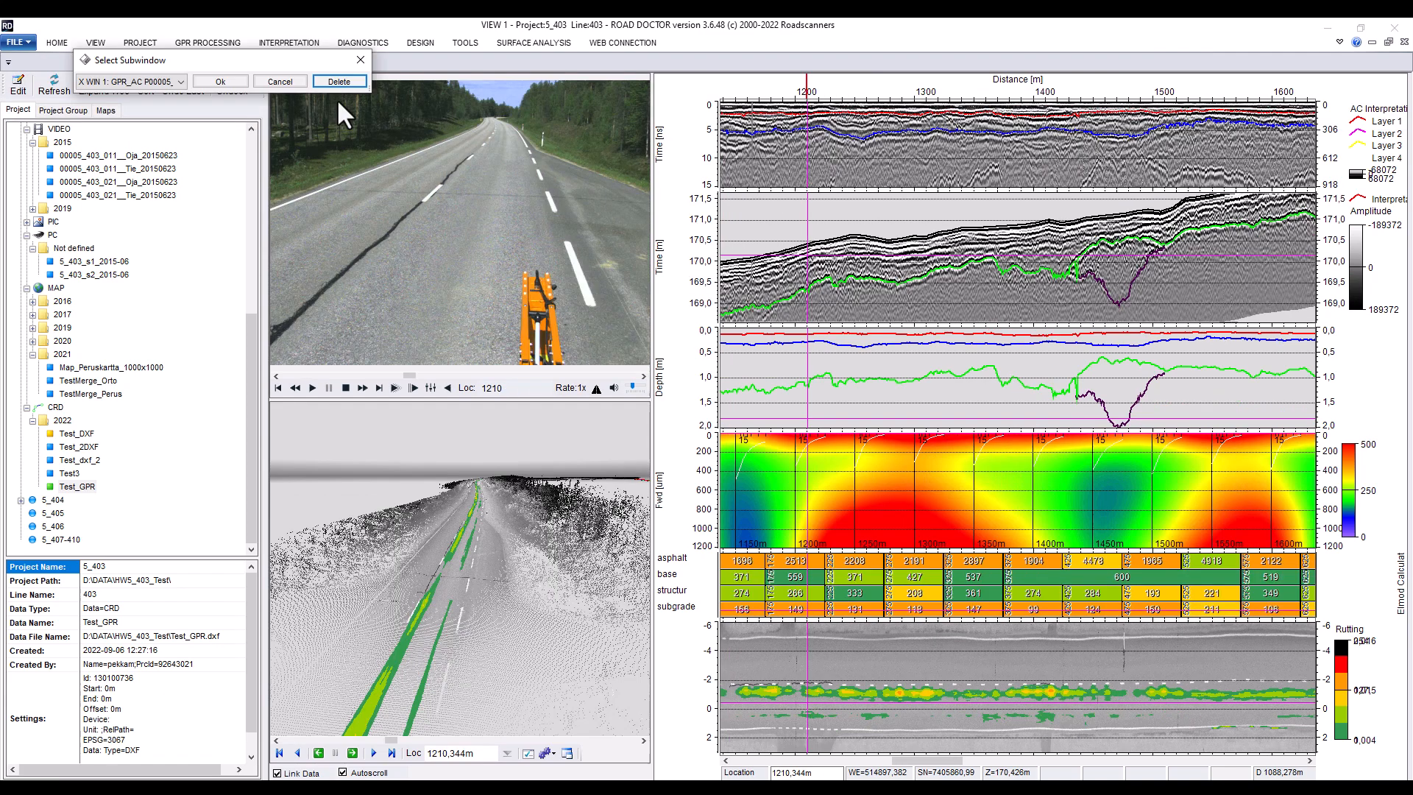
pyautogui.click(180, 82)
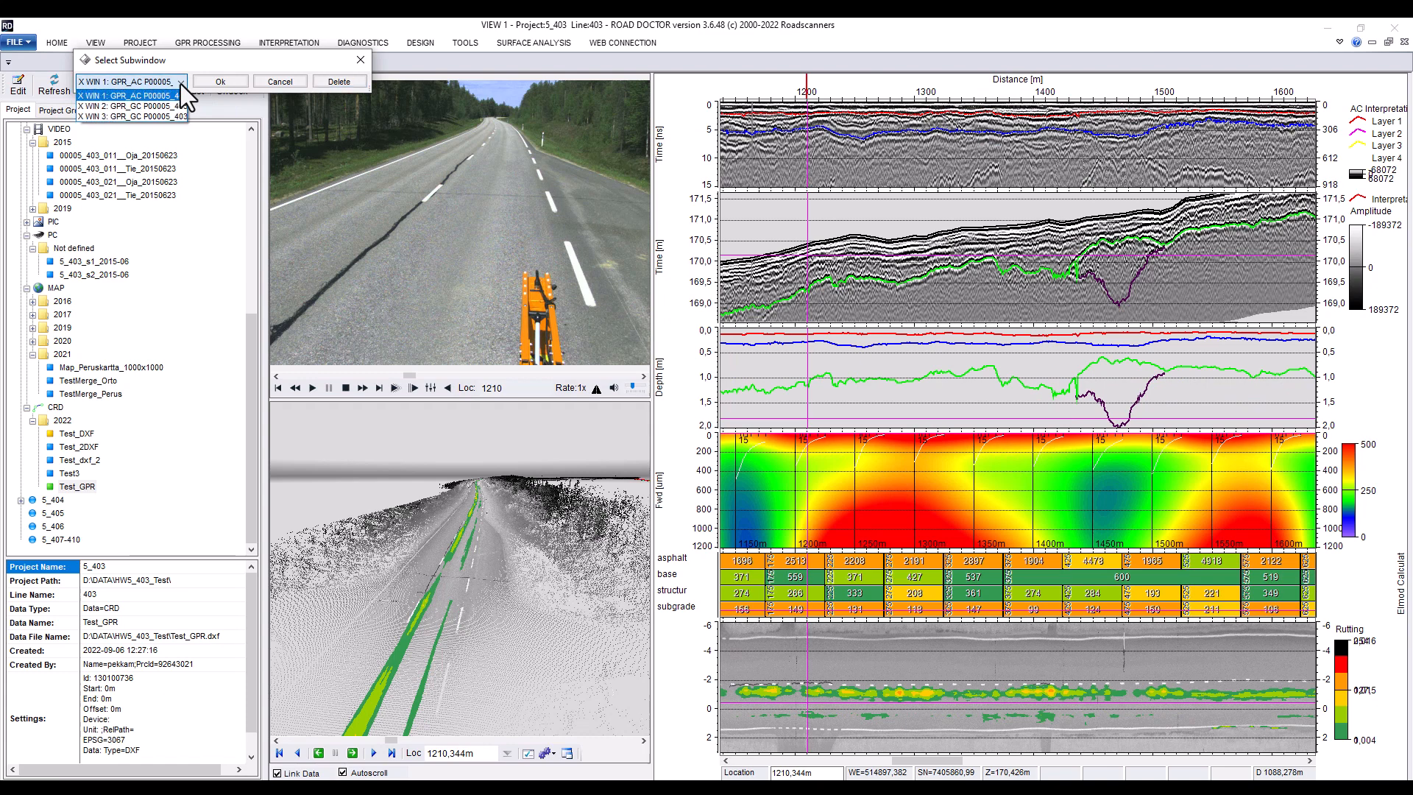
pyautogui.click(143, 107)
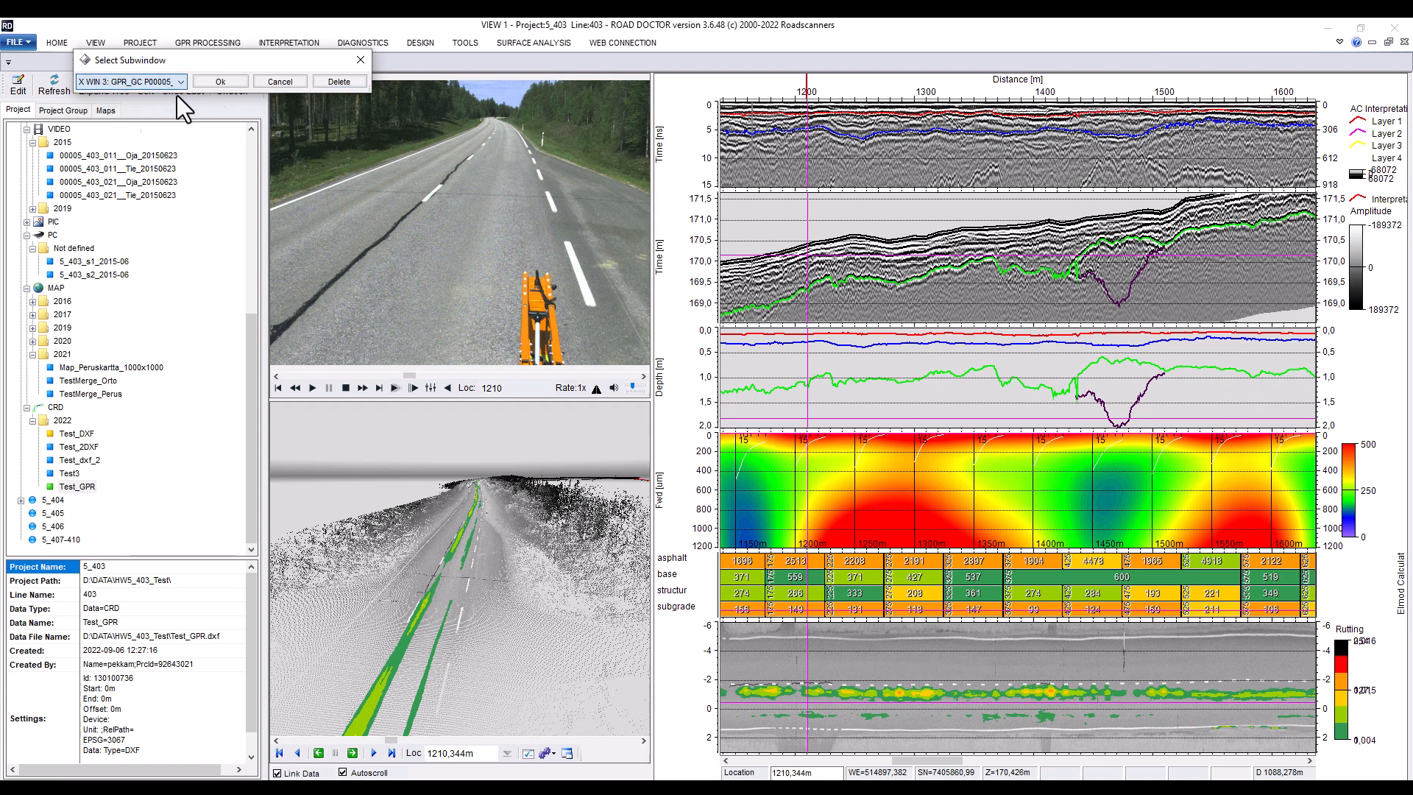
pyautogui.click(211, 78)
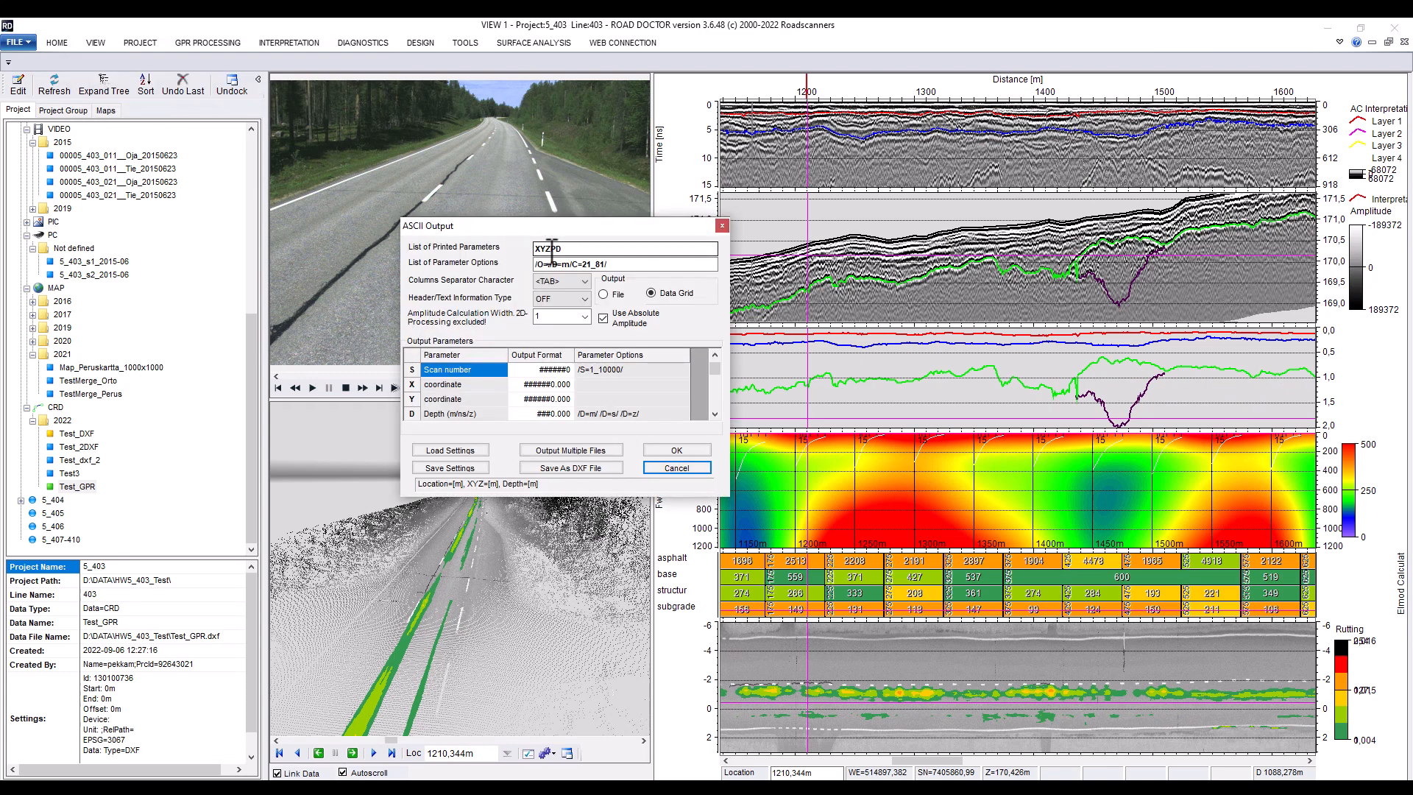
pyautogui.click(549, 263)
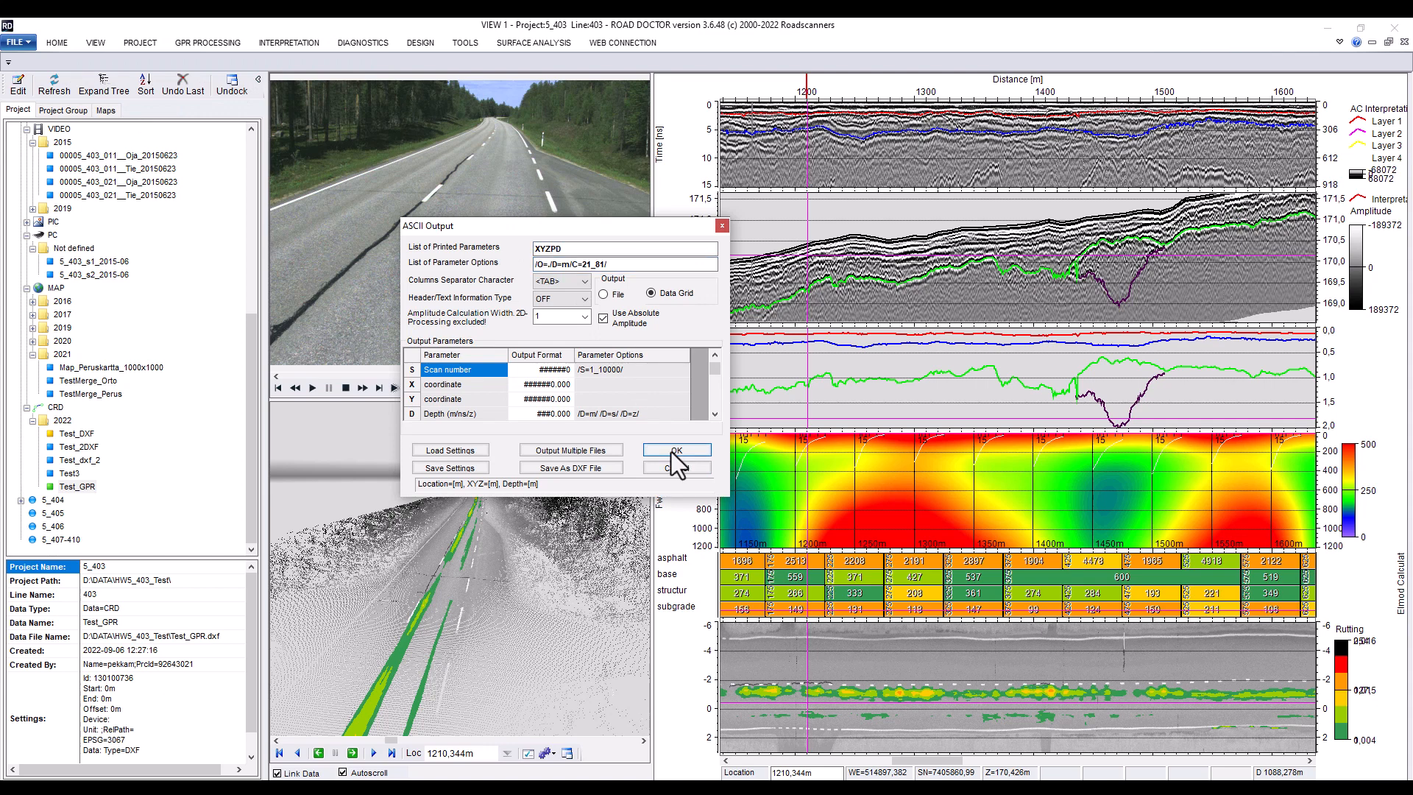
pyautogui.click(671, 452)
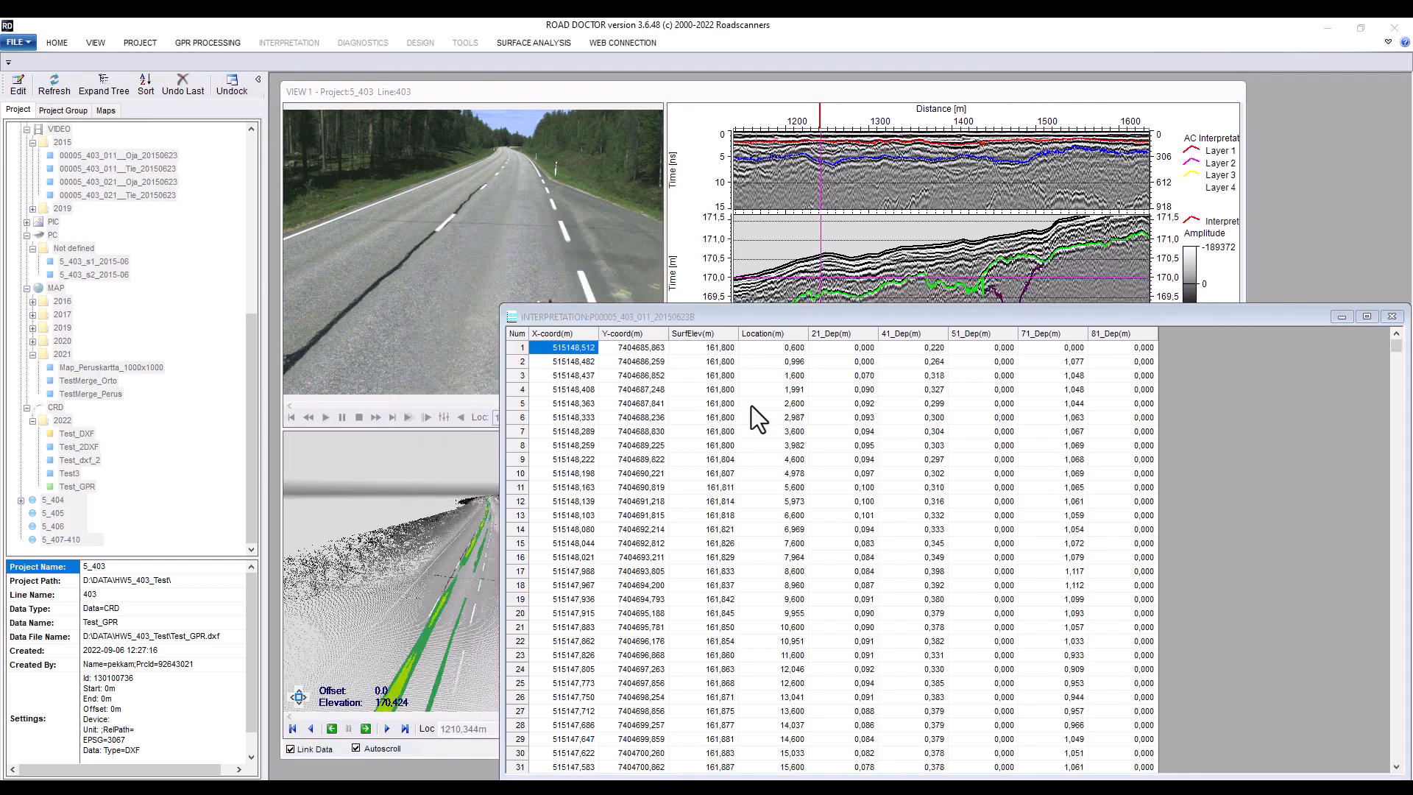
# Clear the zero values from the 21_Dep to 81_Dep depth columns of the interpretation table
pyautogui.click(744, 320)
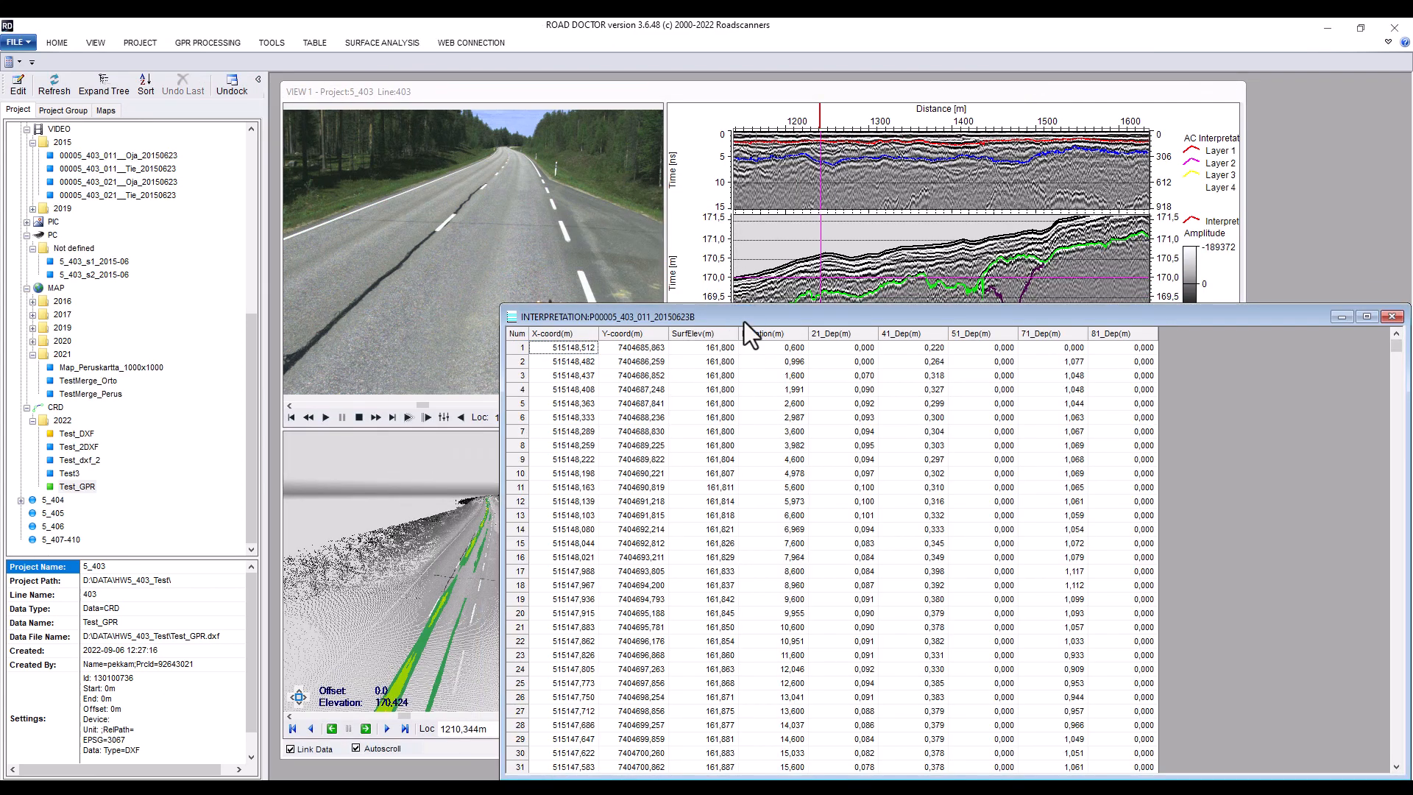
pyautogui.moveTo(744, 320); pyautogui.dragTo(571, 135)
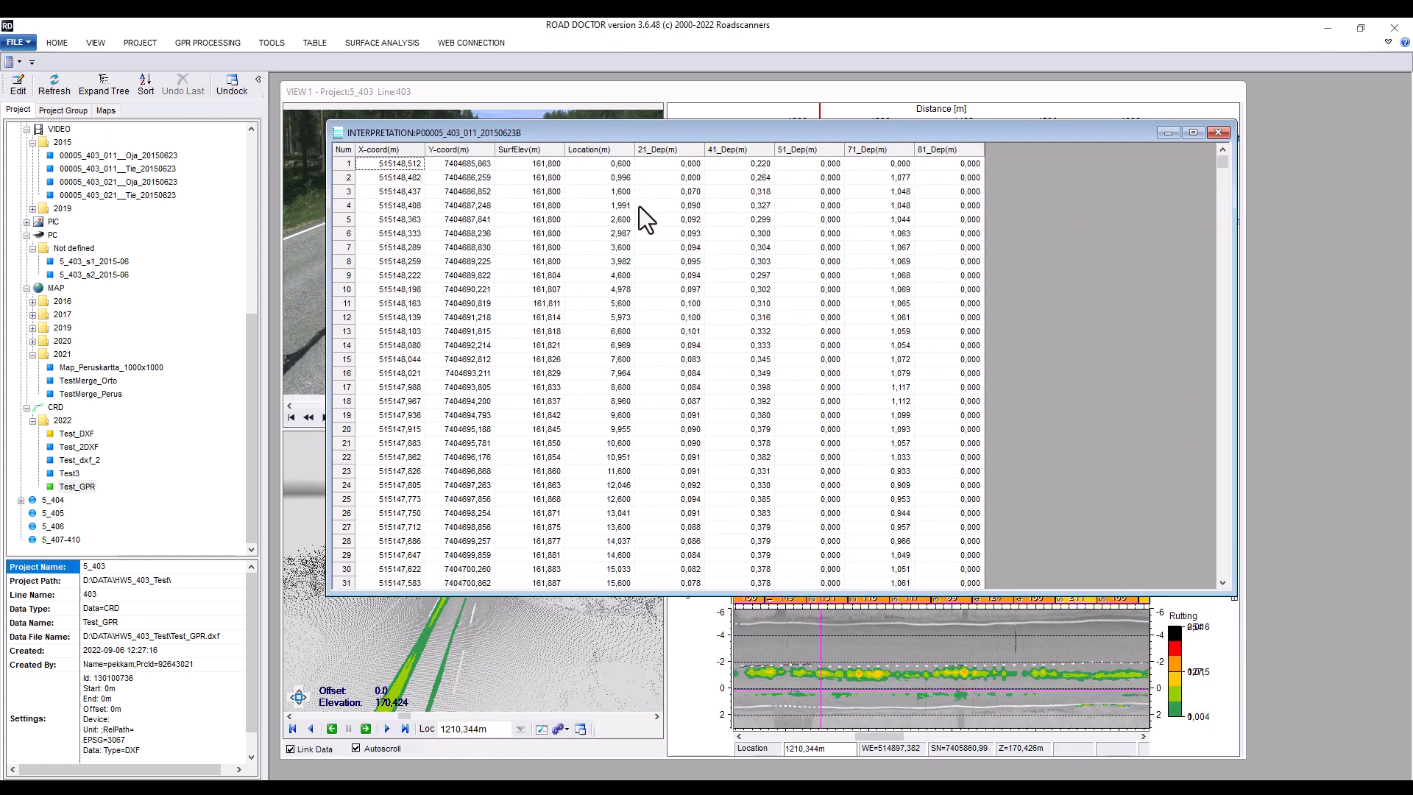
pyautogui.moveTo(664, 152); pyautogui.dragTo(934, 205)
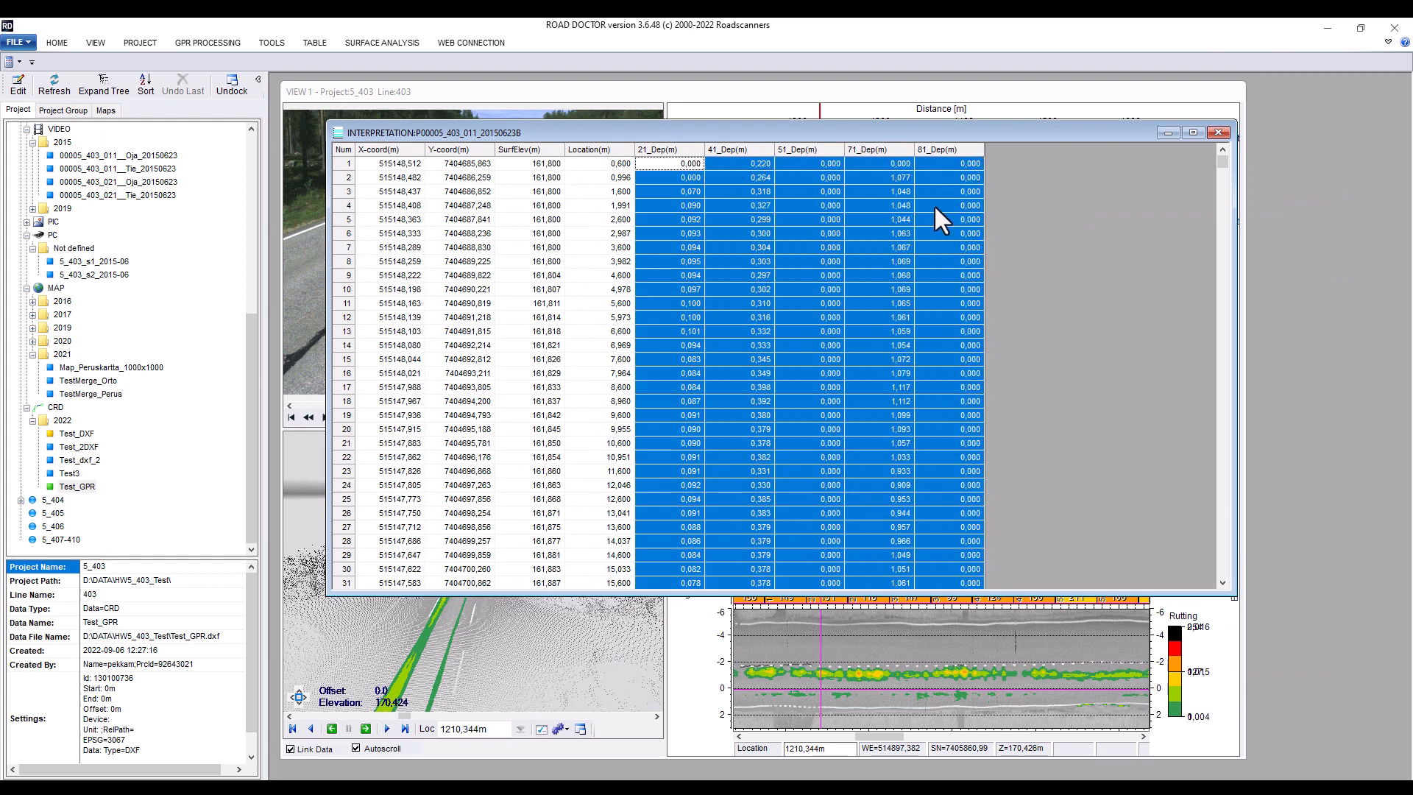
pyautogui.rightClick(802, 185)
pyautogui.moveTo(865, 436)
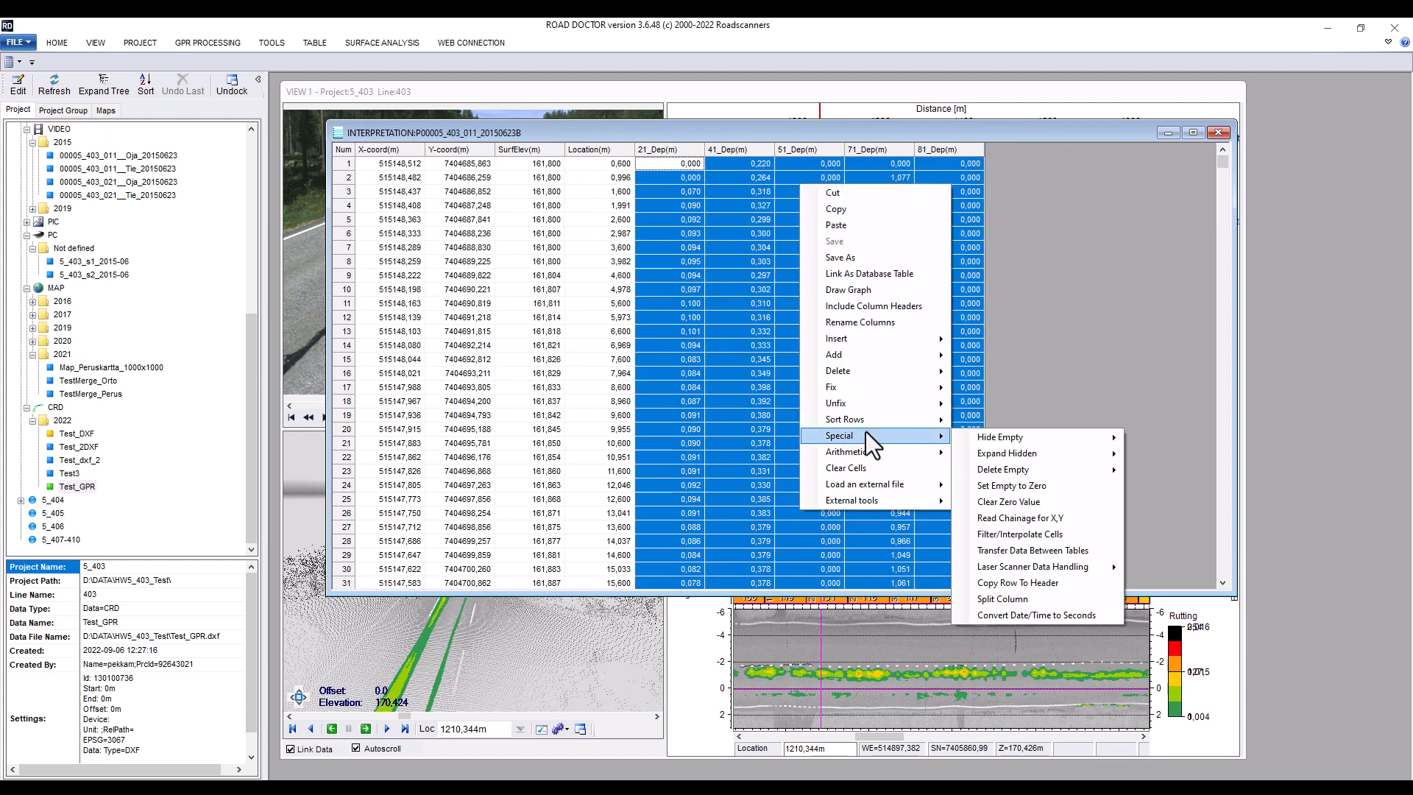
pyautogui.click(1006, 502)
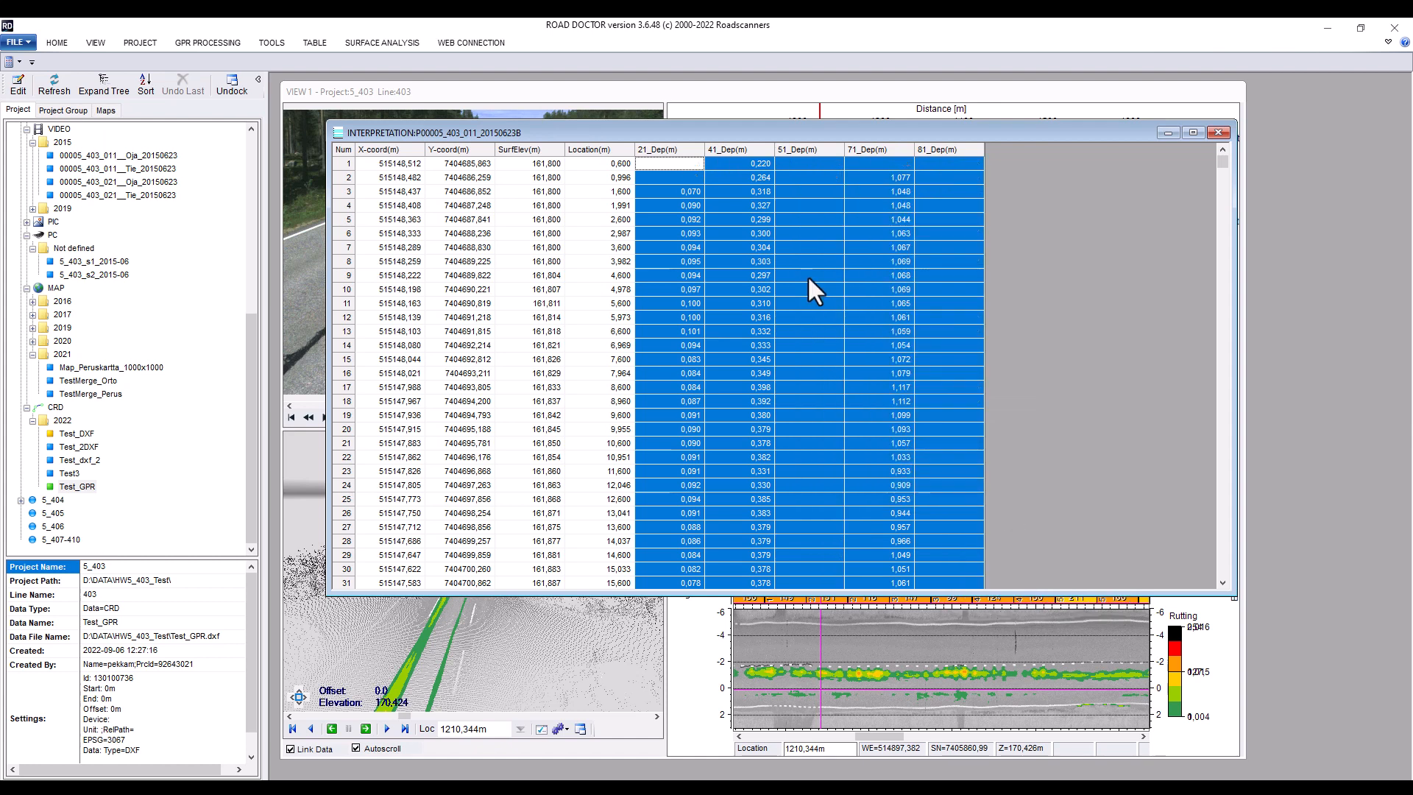
# Link the whole interpretation table as a database table saved as Interpretation_TXT.txt in the HW5_403_Test folder
pyautogui.scroll(-20, 762, 248)
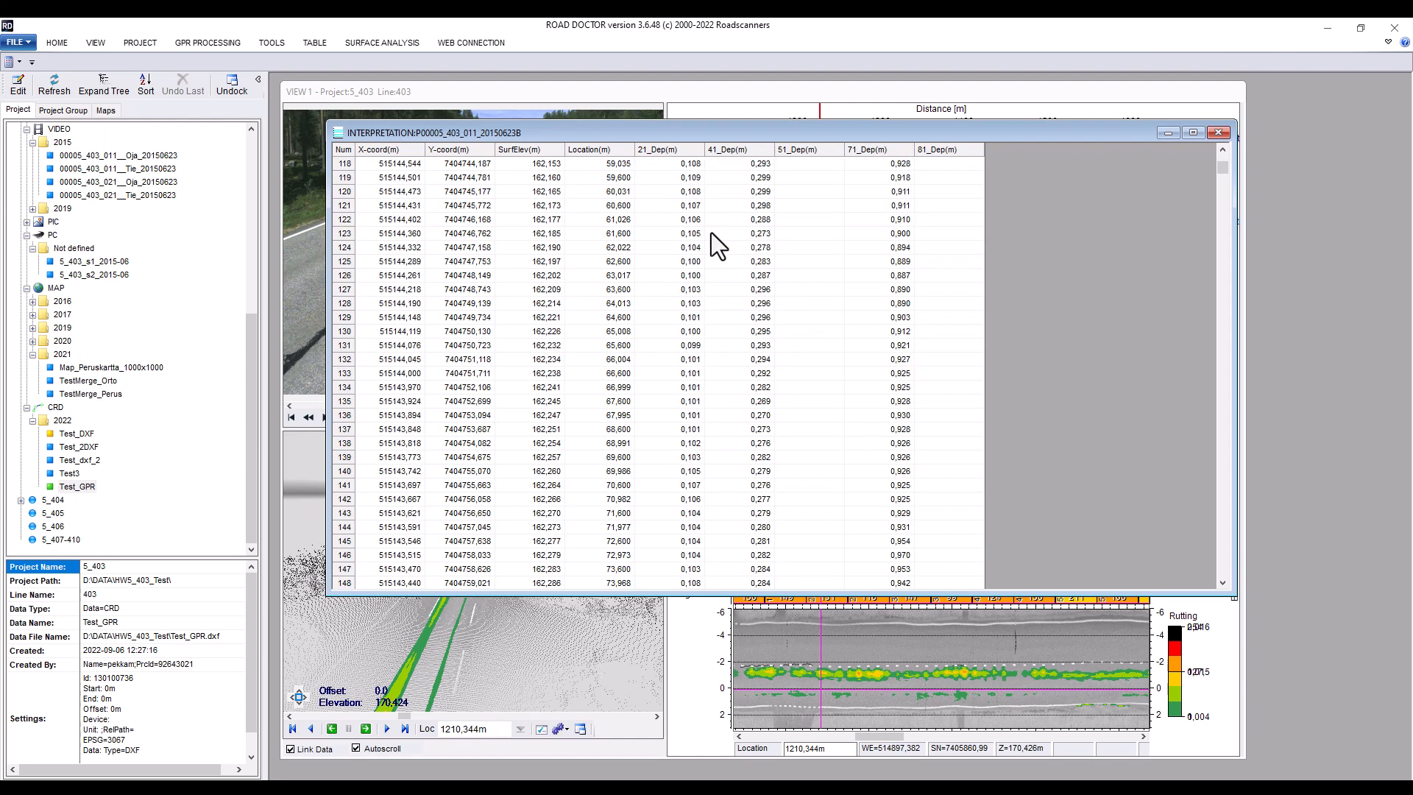
pyautogui.click(345, 151)
pyautogui.rightClick(431, 216)
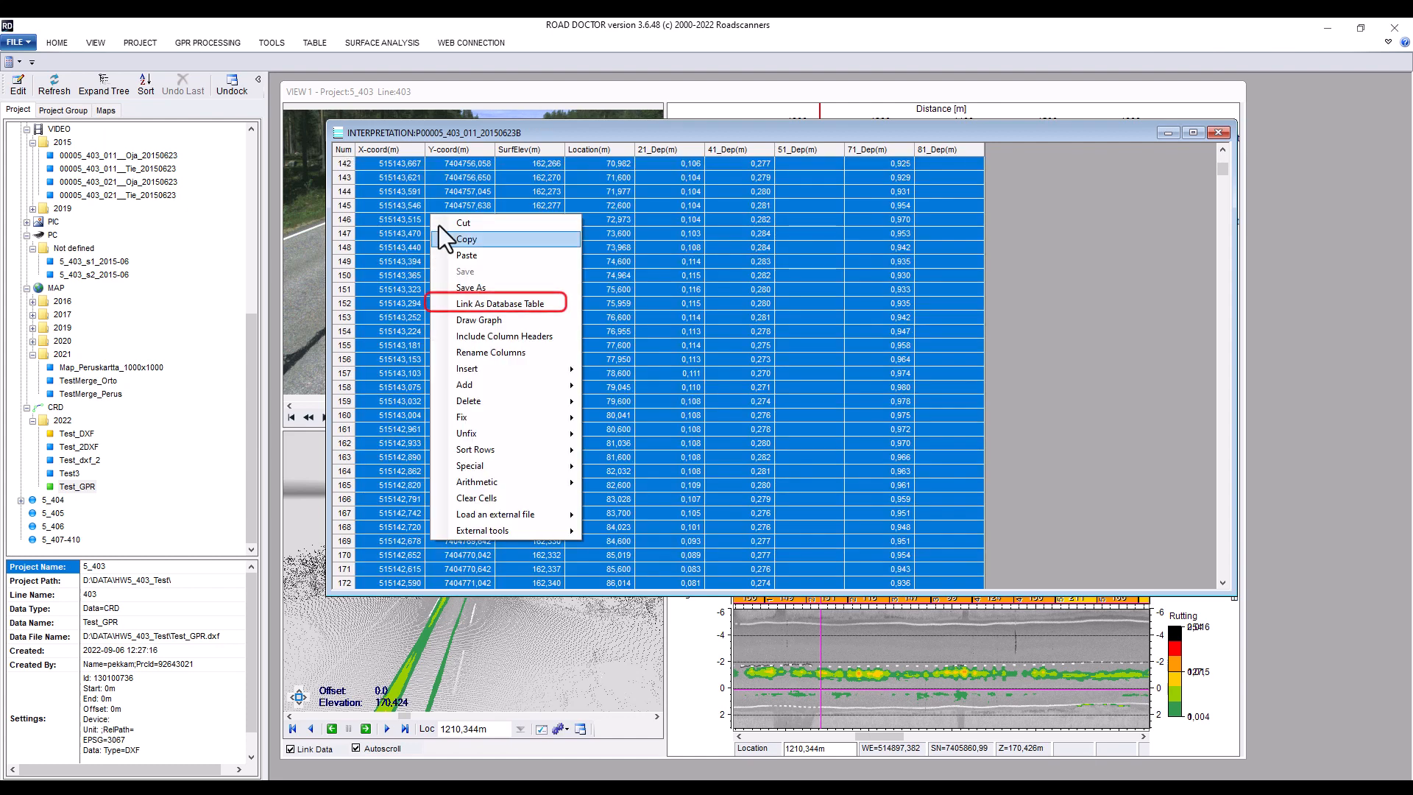
pyautogui.click(492, 304)
pyautogui.click(705, 407)
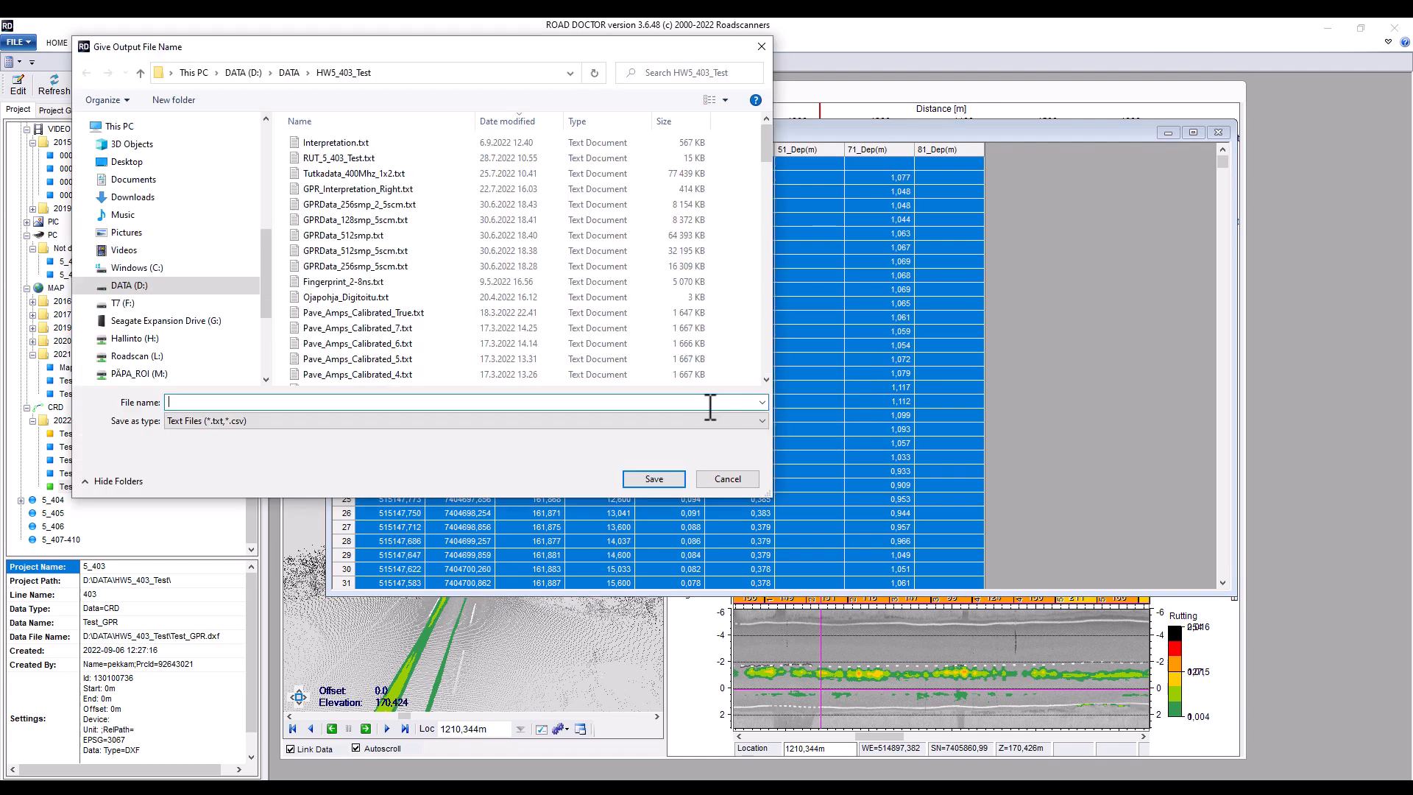
pyautogui.click(334, 143)
pyautogui.click(227, 407)
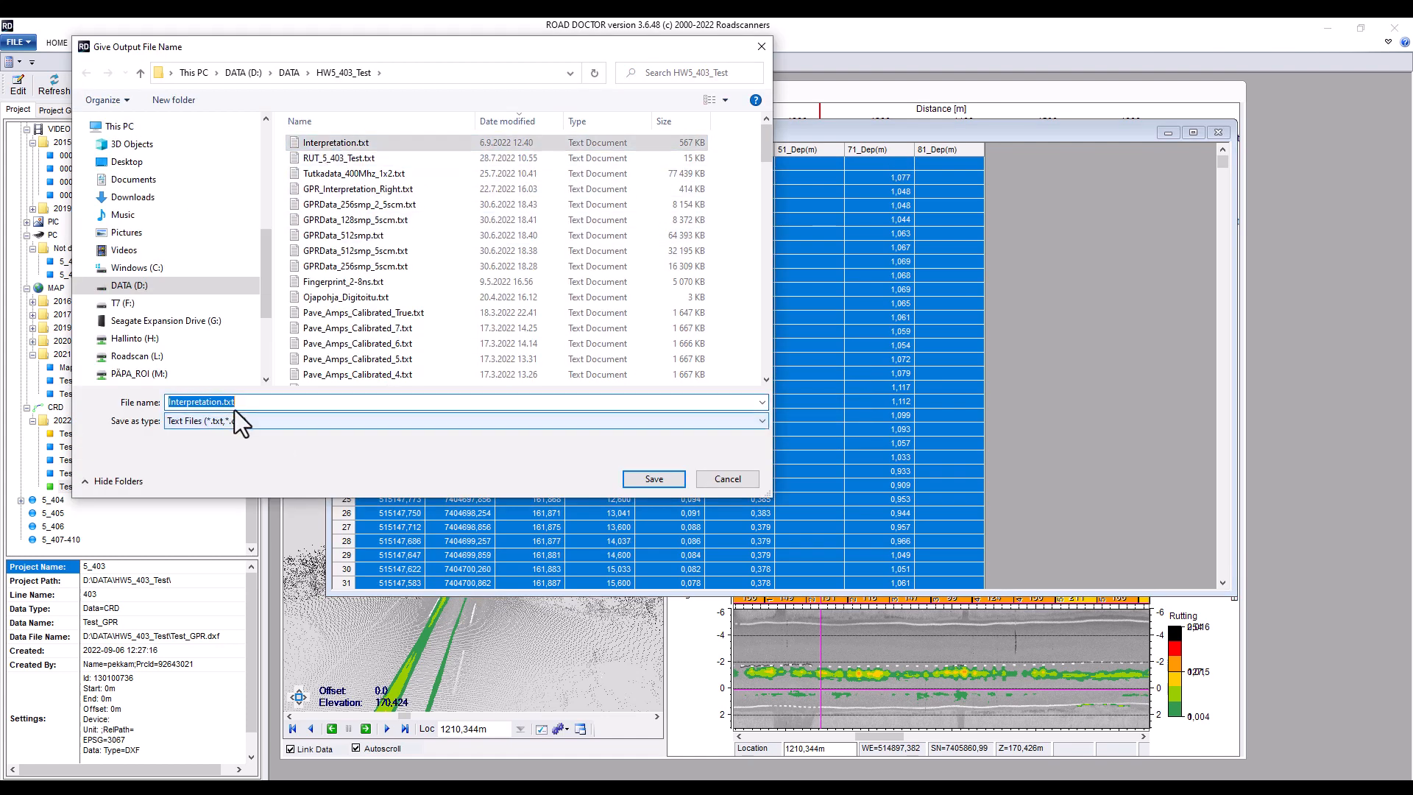
pyautogui.click(237, 407)
pyautogui.write('_')
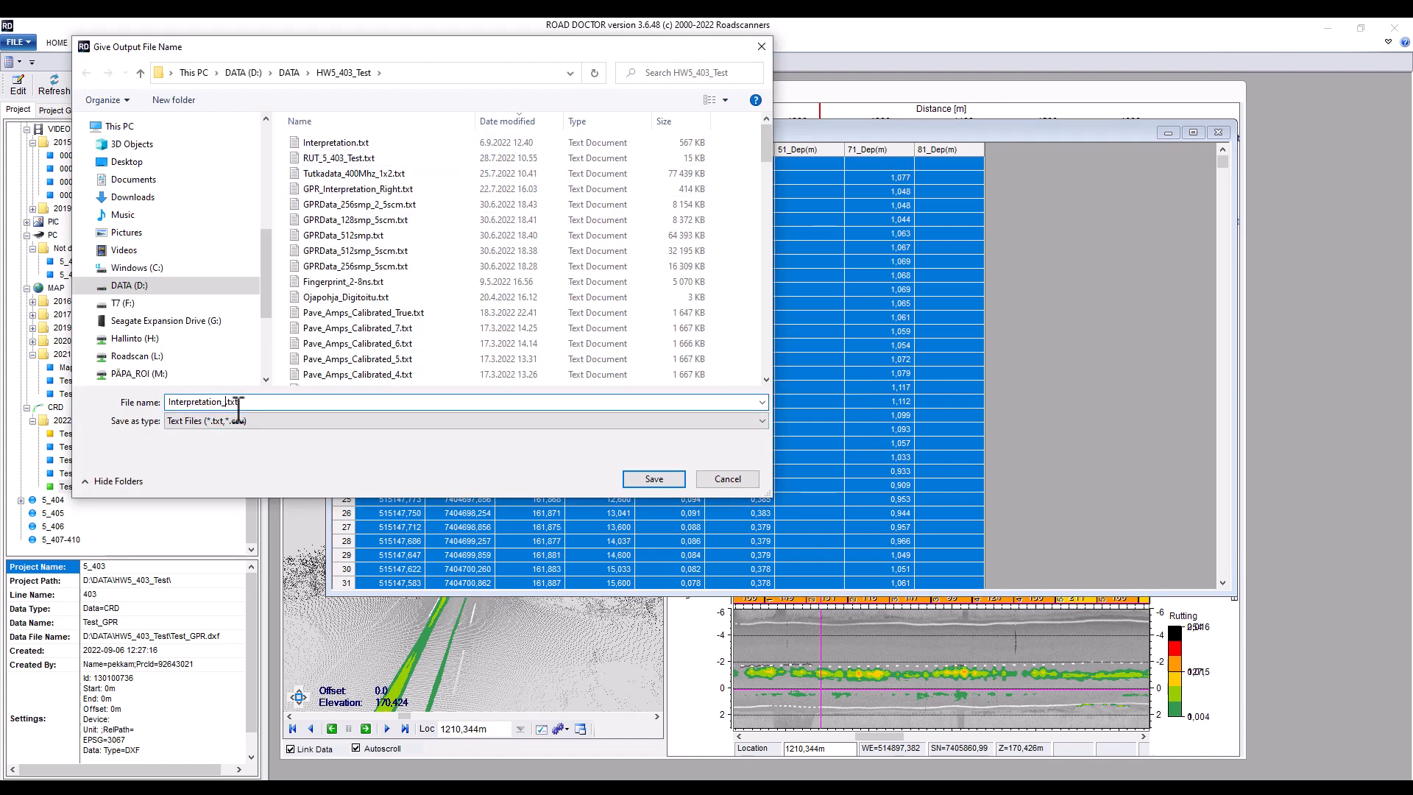
pyautogui.write('TXT')
pyautogui.click(665, 474)
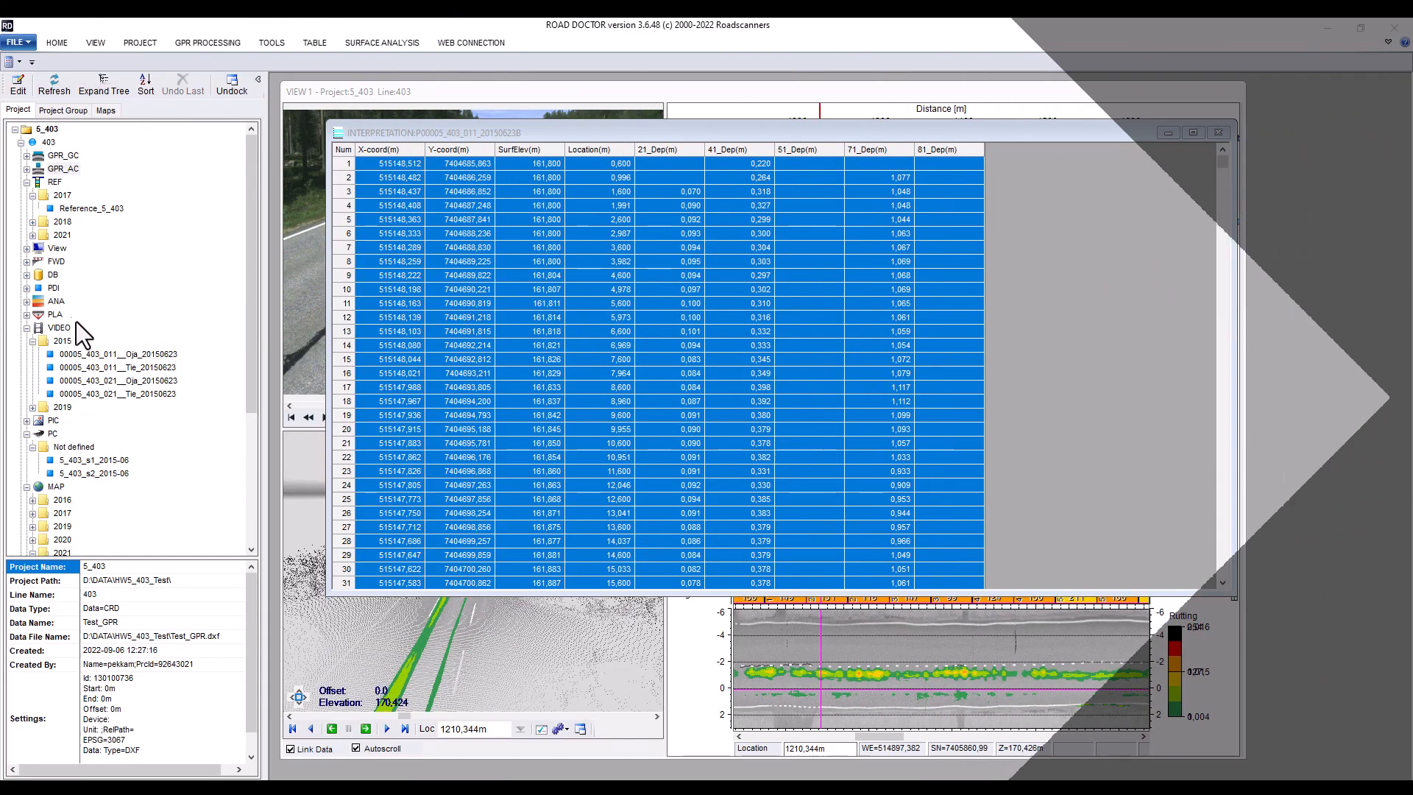
# Expand the project's DB folder and its 2022 year to find the linked table
pyautogui.click(27, 276)
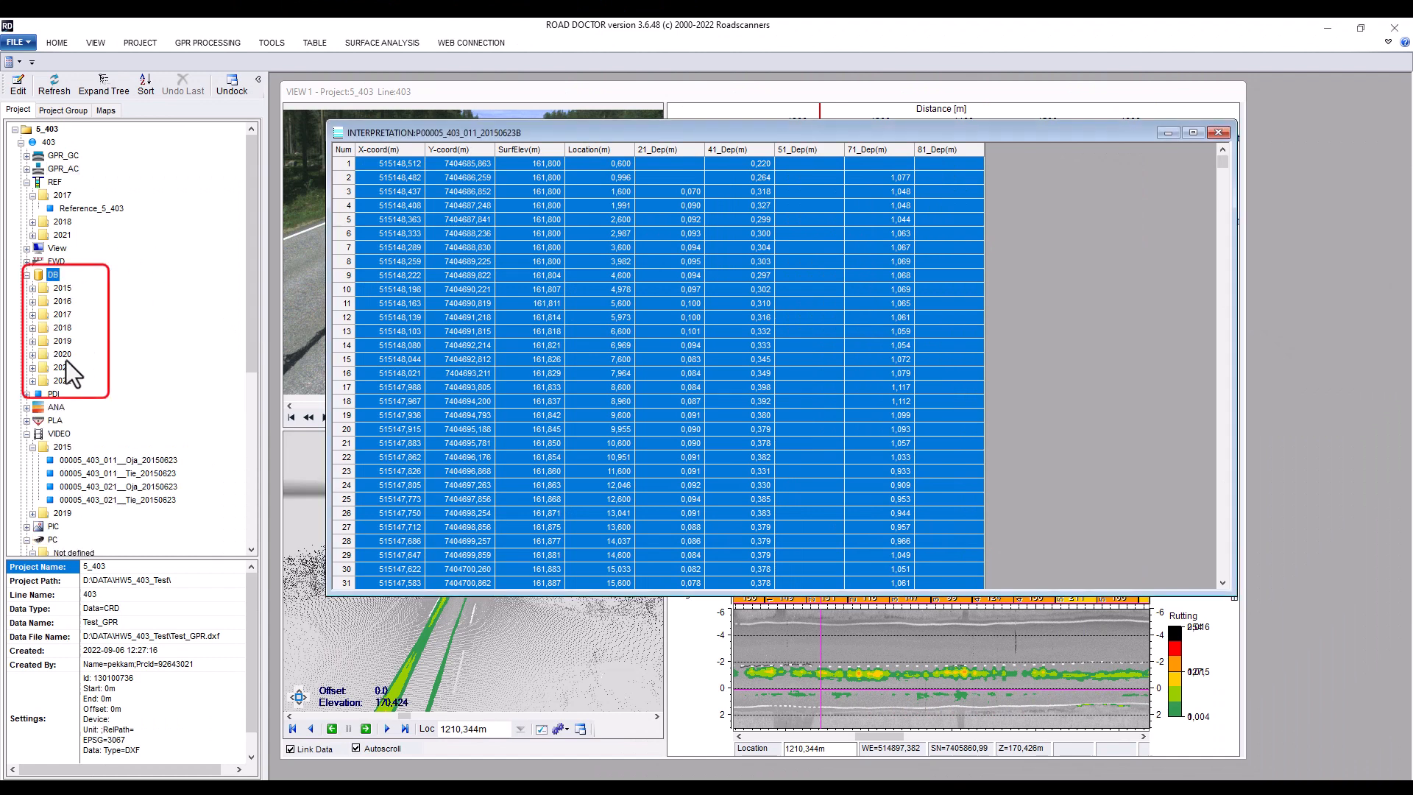
pyautogui.click(33, 380)
pyautogui.click(62, 288)
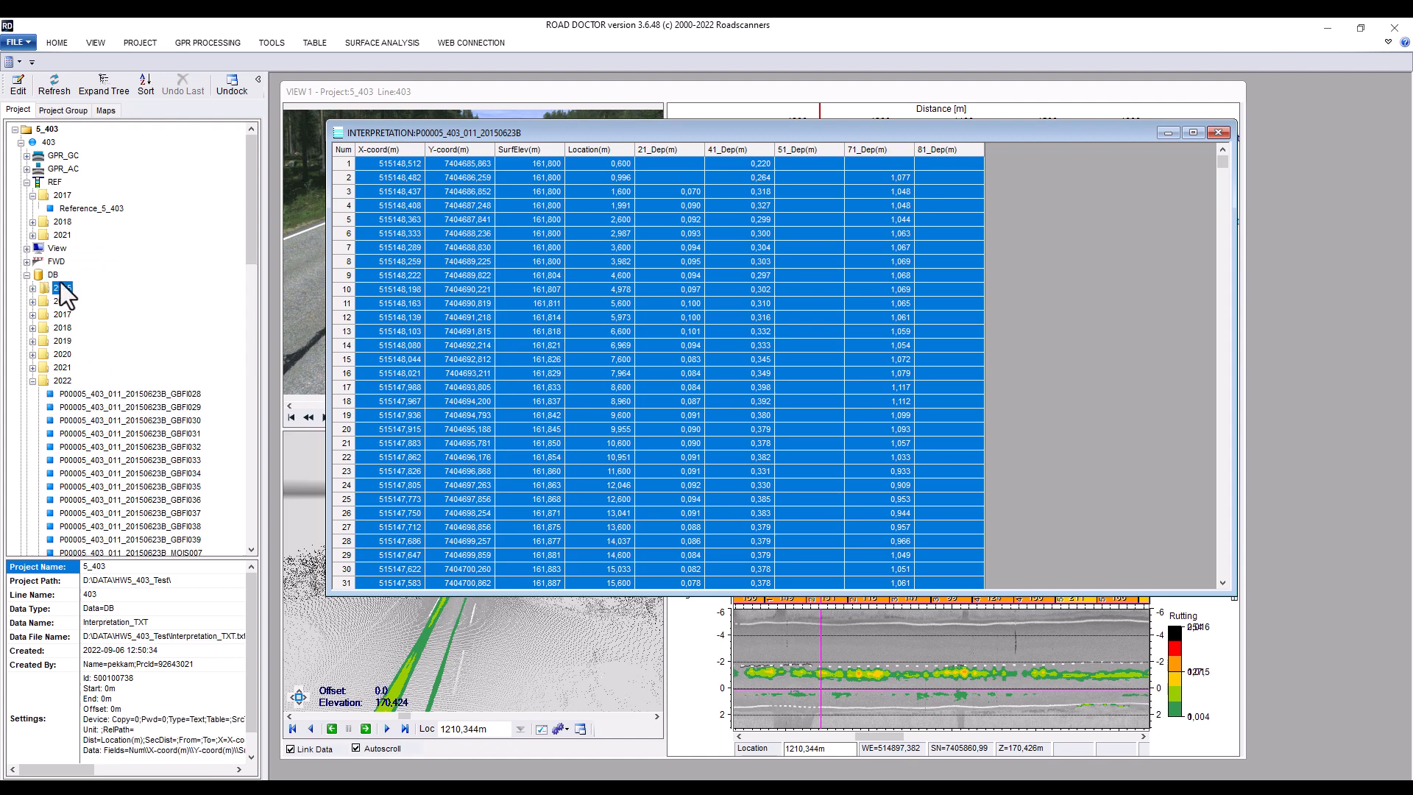
pyautogui.click(47, 129)
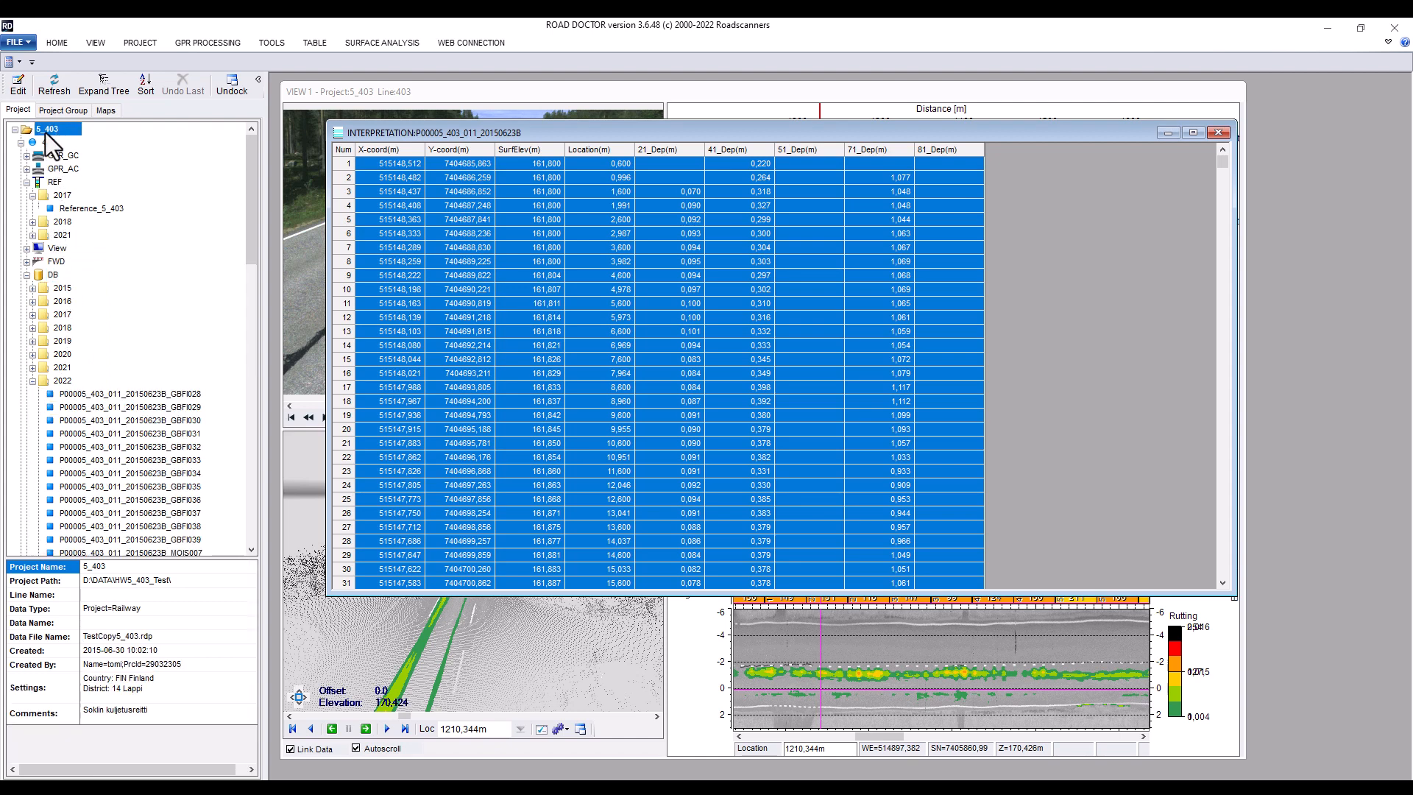
pyautogui.rightClick(48, 130)
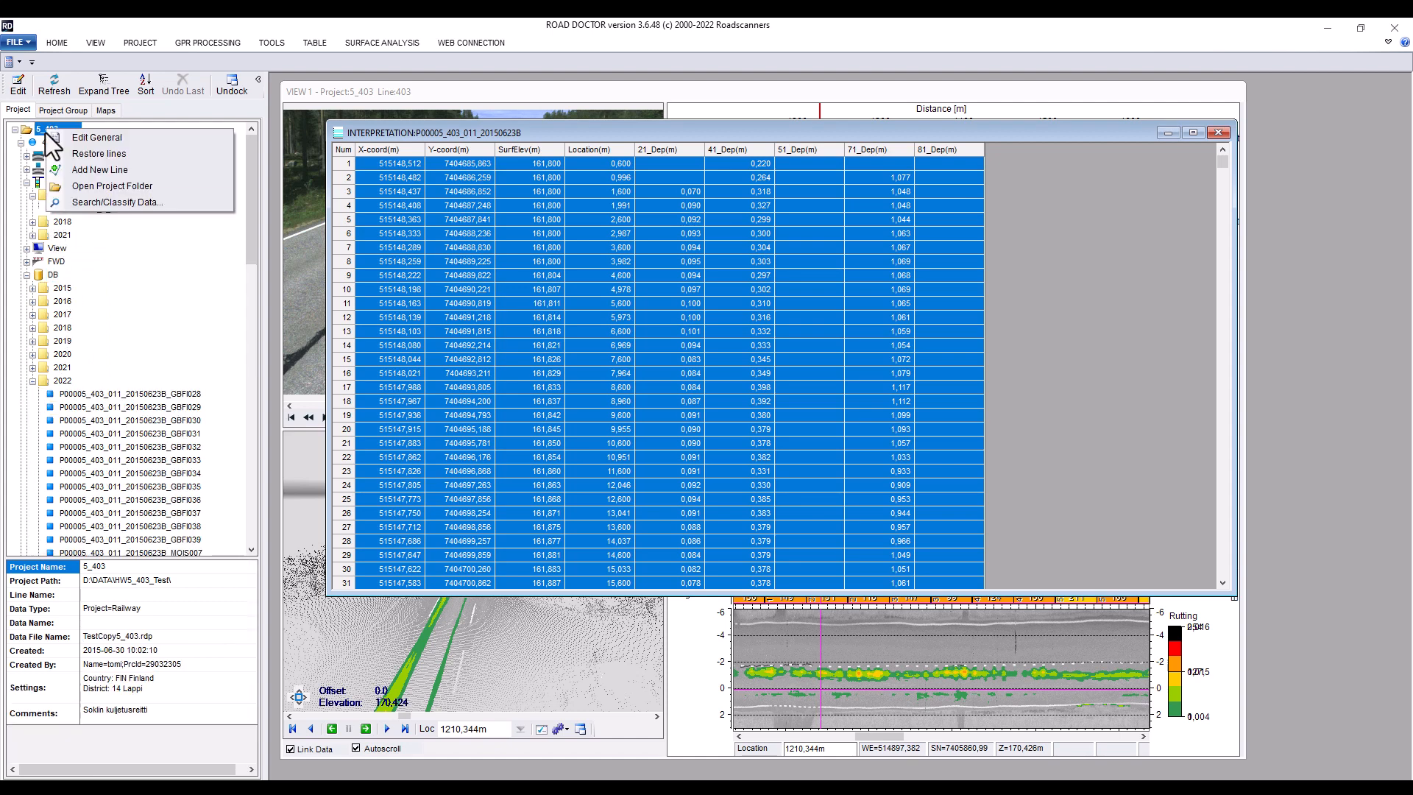
pyautogui.click(90, 201)
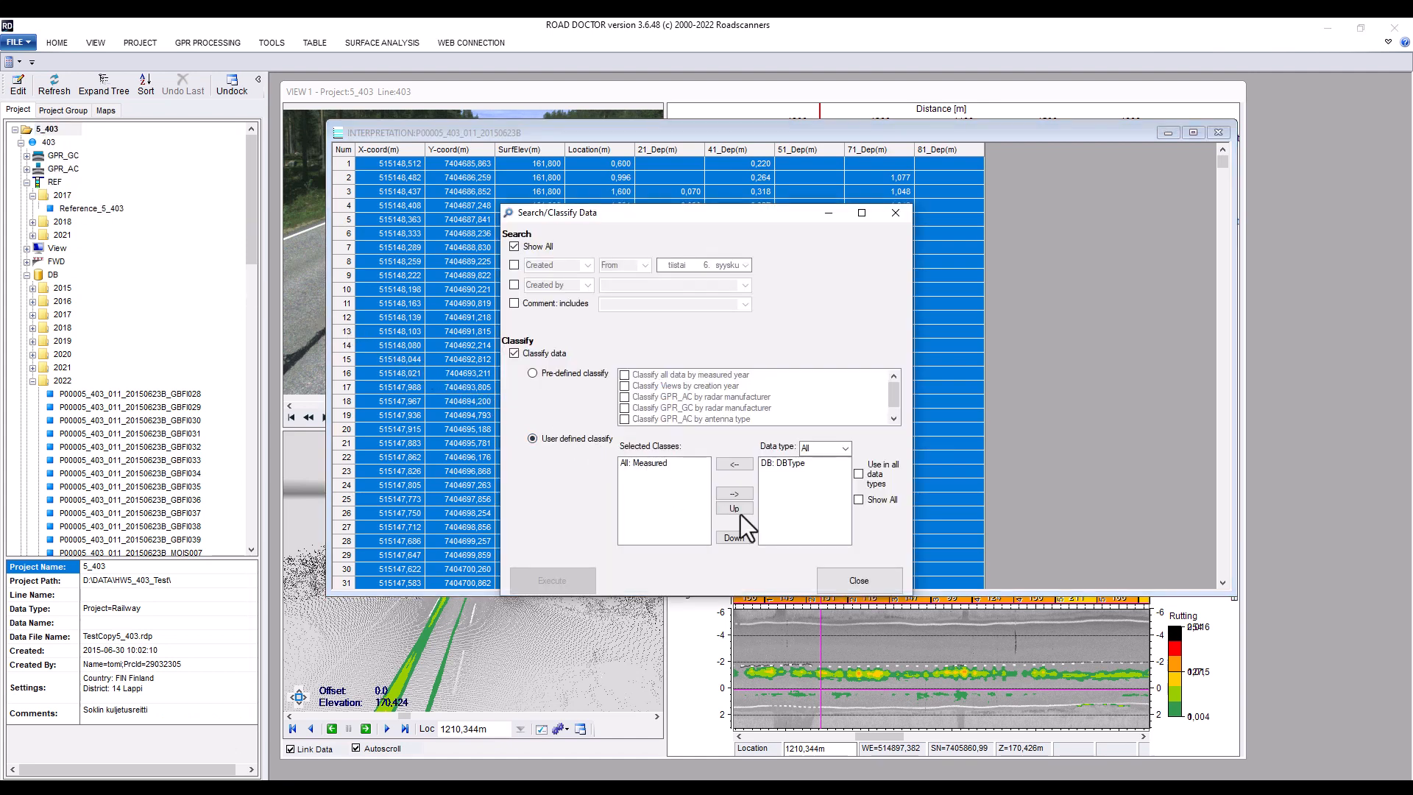
pyautogui.click(873, 583)
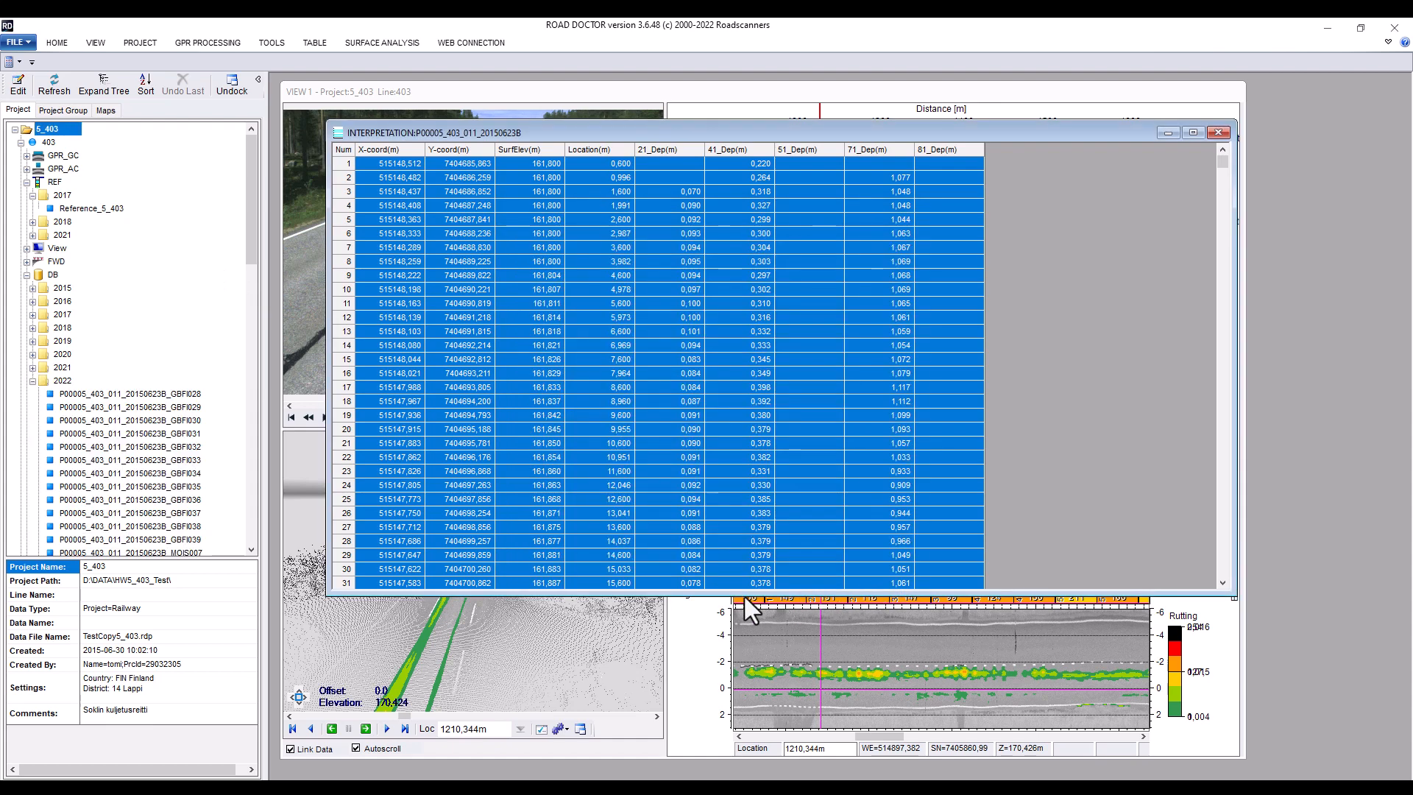
# Calculate statistics for the 41_Dep column of the interpretation table
pyautogui.moveTo(743, 583); pyautogui.dragTo(743, 163)
pyautogui.rightClick(743, 180)
pyautogui.moveTo(823, 438)
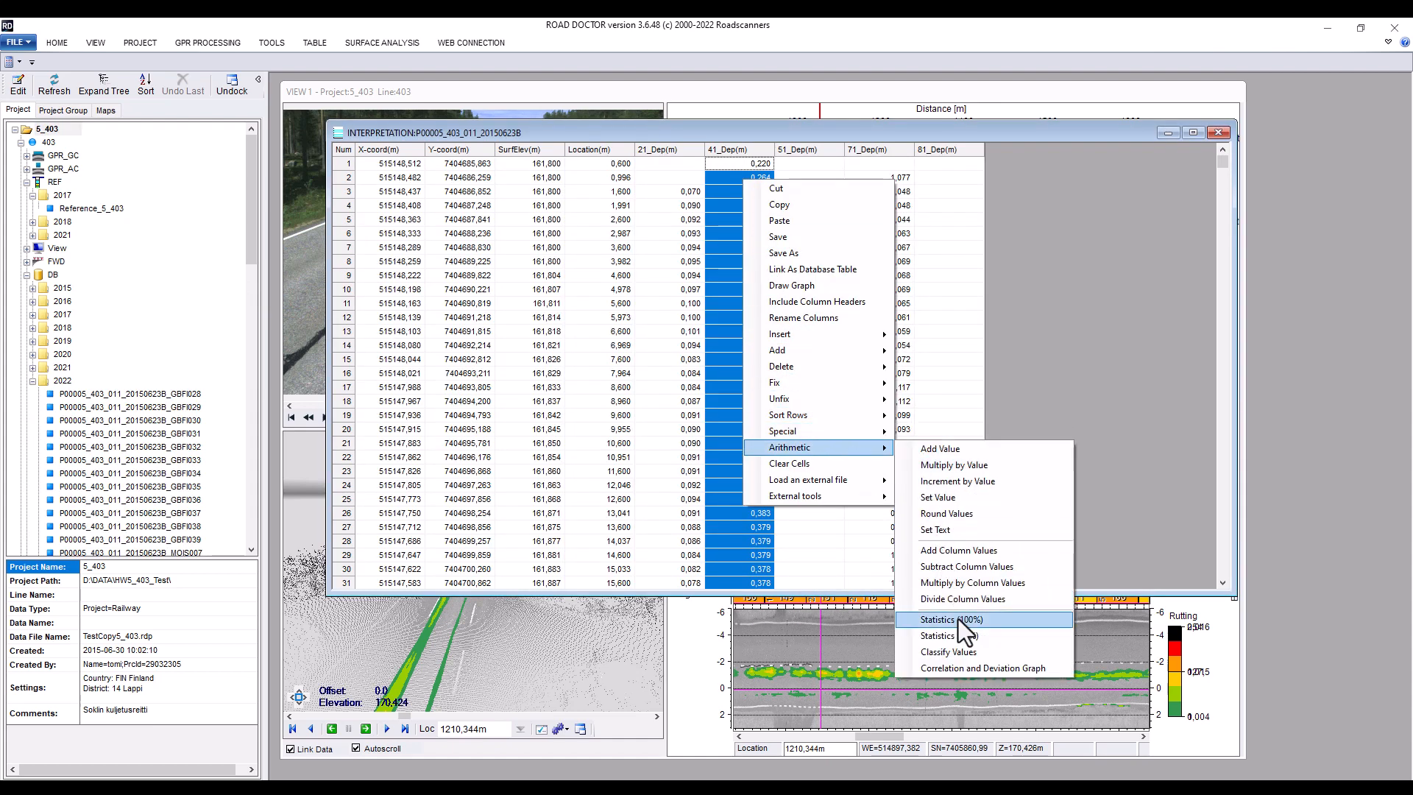
pyautogui.click(958, 620)
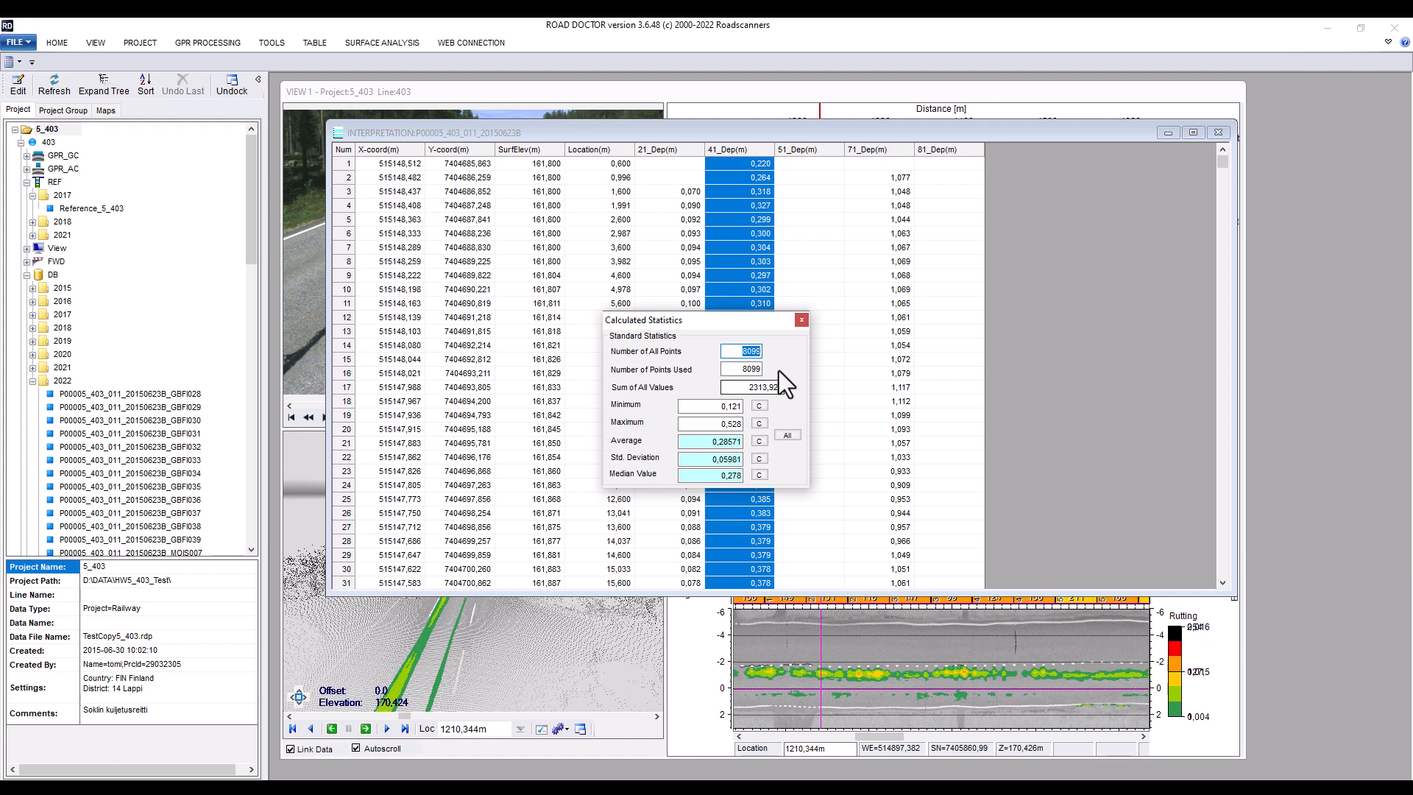
pyautogui.click(799, 321)
# Open the data class frequencies for the 41_Dep column
pyautogui.rightClick(740, 309)
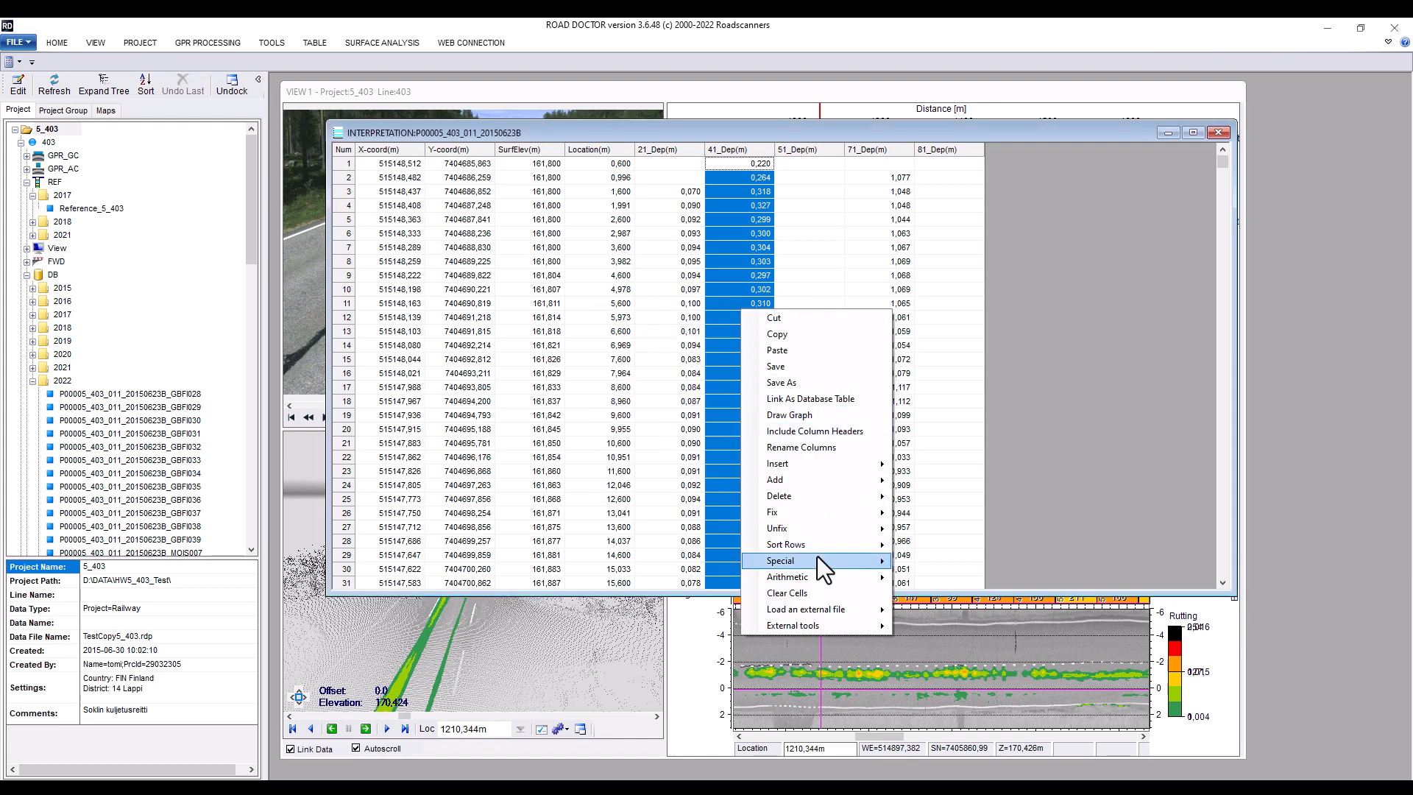
pyautogui.moveTo(811, 560)
pyautogui.moveTo(941, 586)
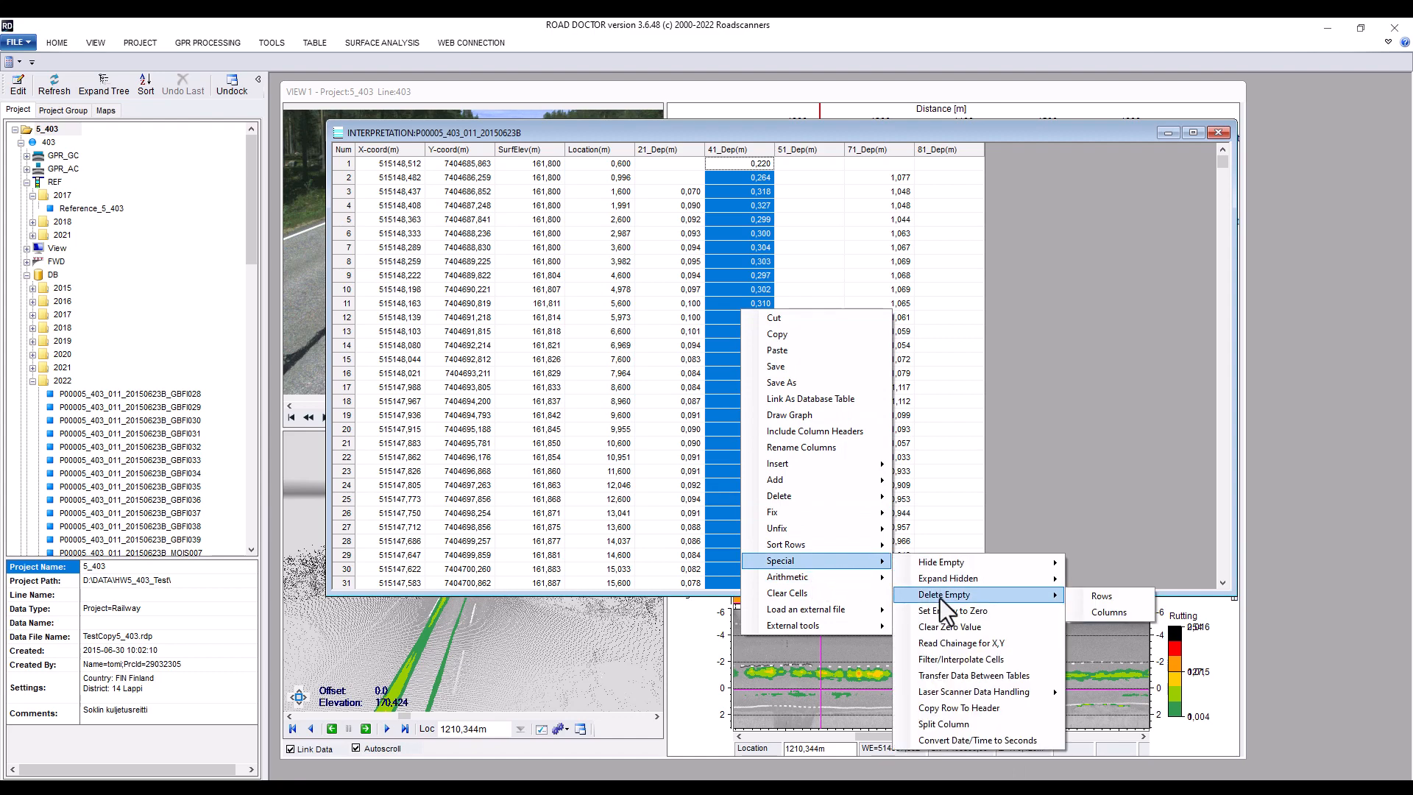
pyautogui.moveTo(869, 578)
pyautogui.click(977, 741)
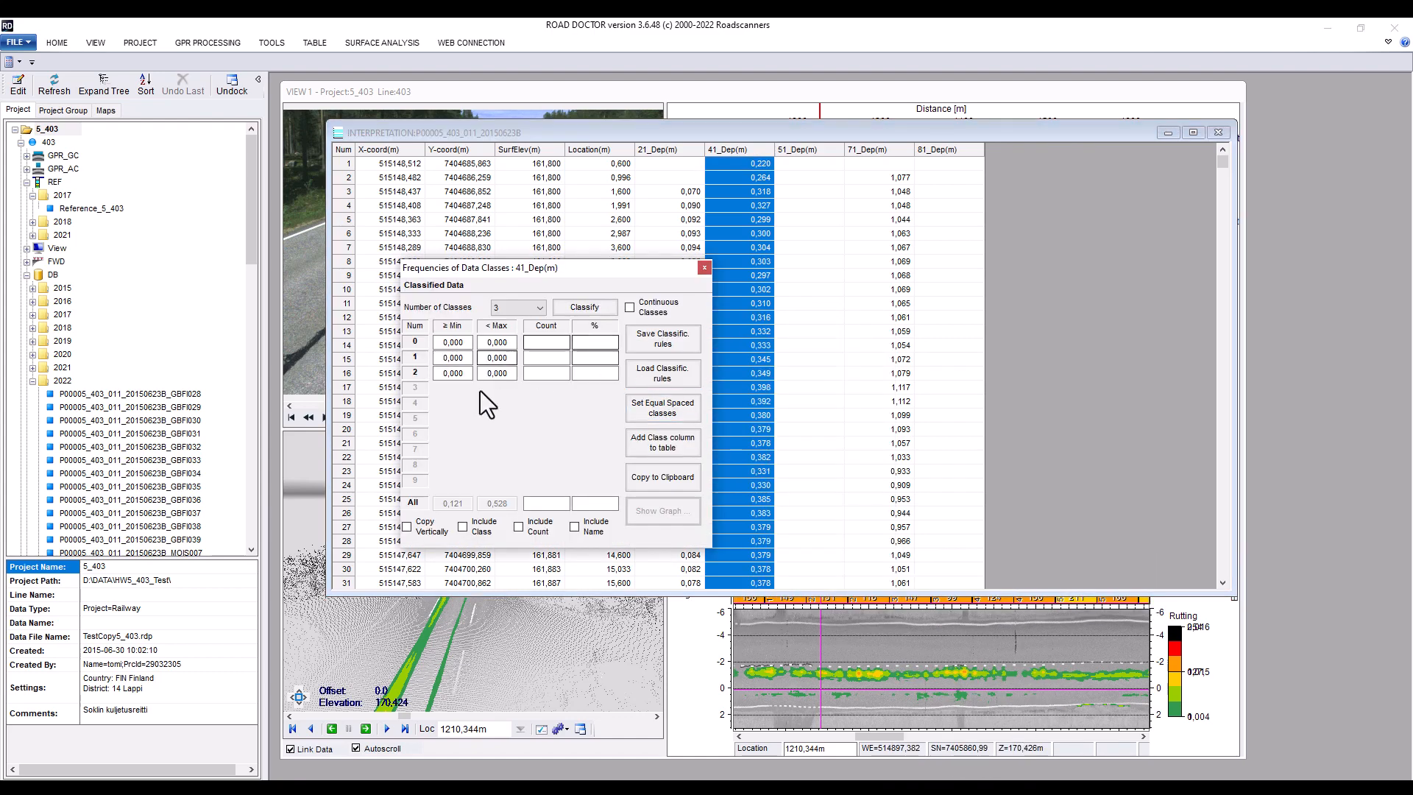
pyautogui.click(704, 268)
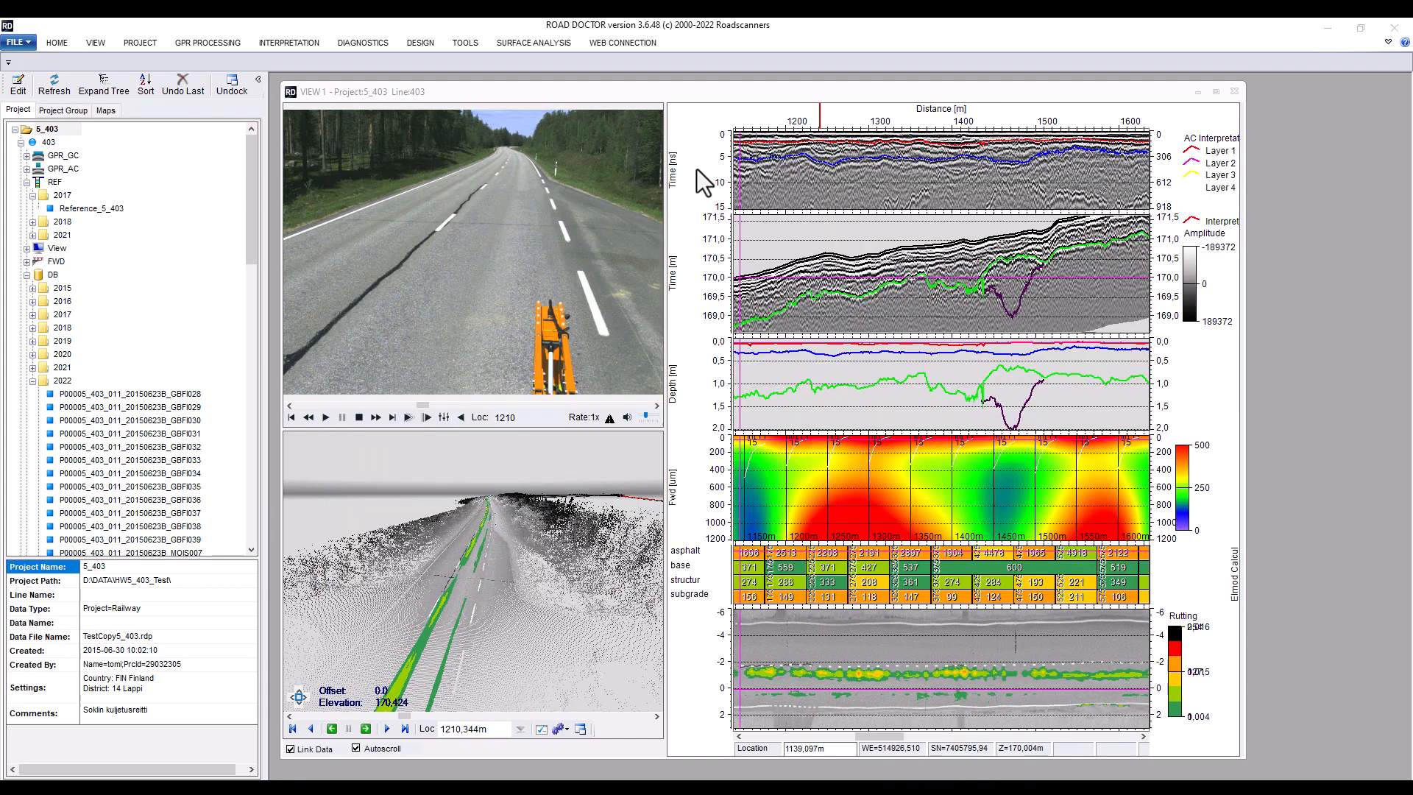
# Hide the WIN-1 GPR_AC and WIN-2 GPR_GC subwindows in the view options
pyautogui.doubleClick(696, 169)
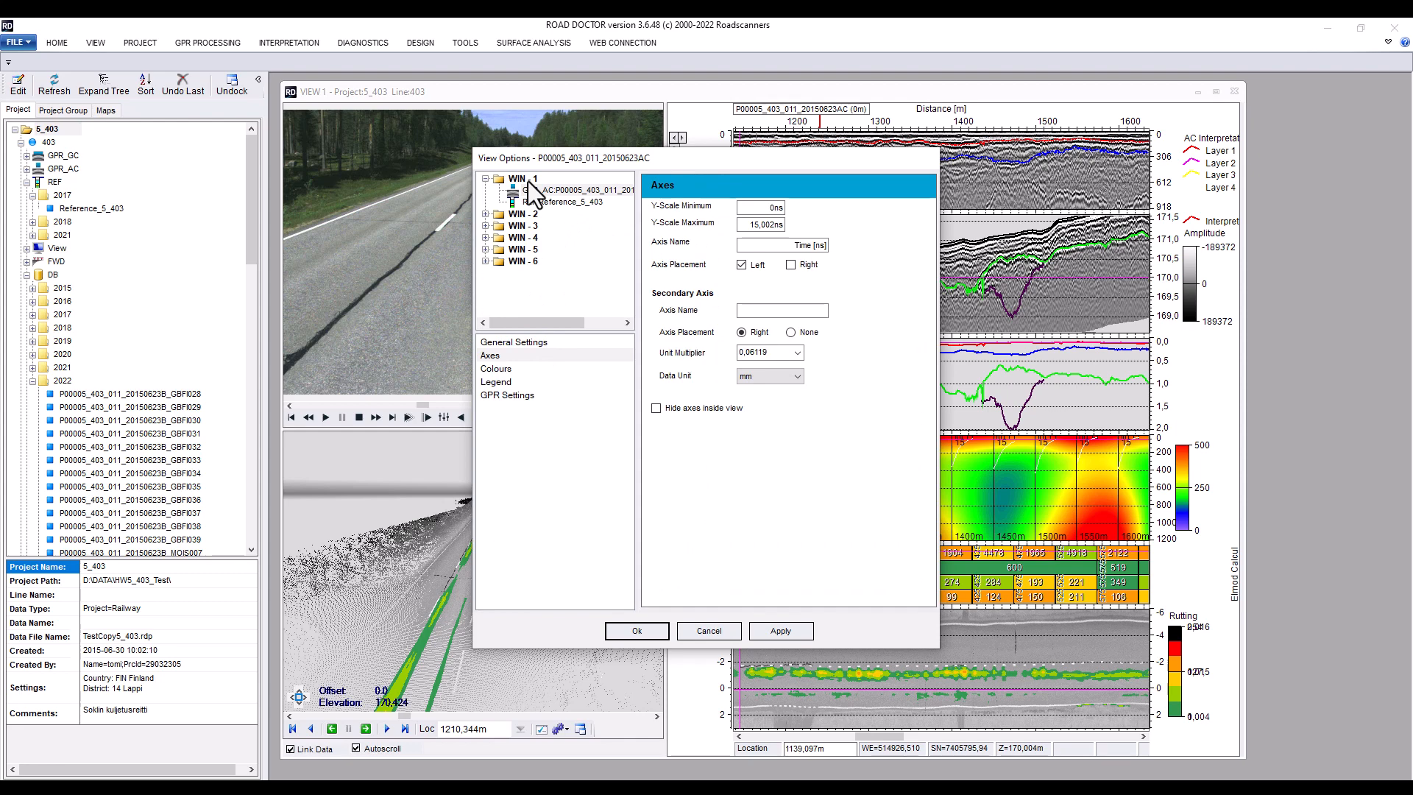
pyautogui.click(538, 342)
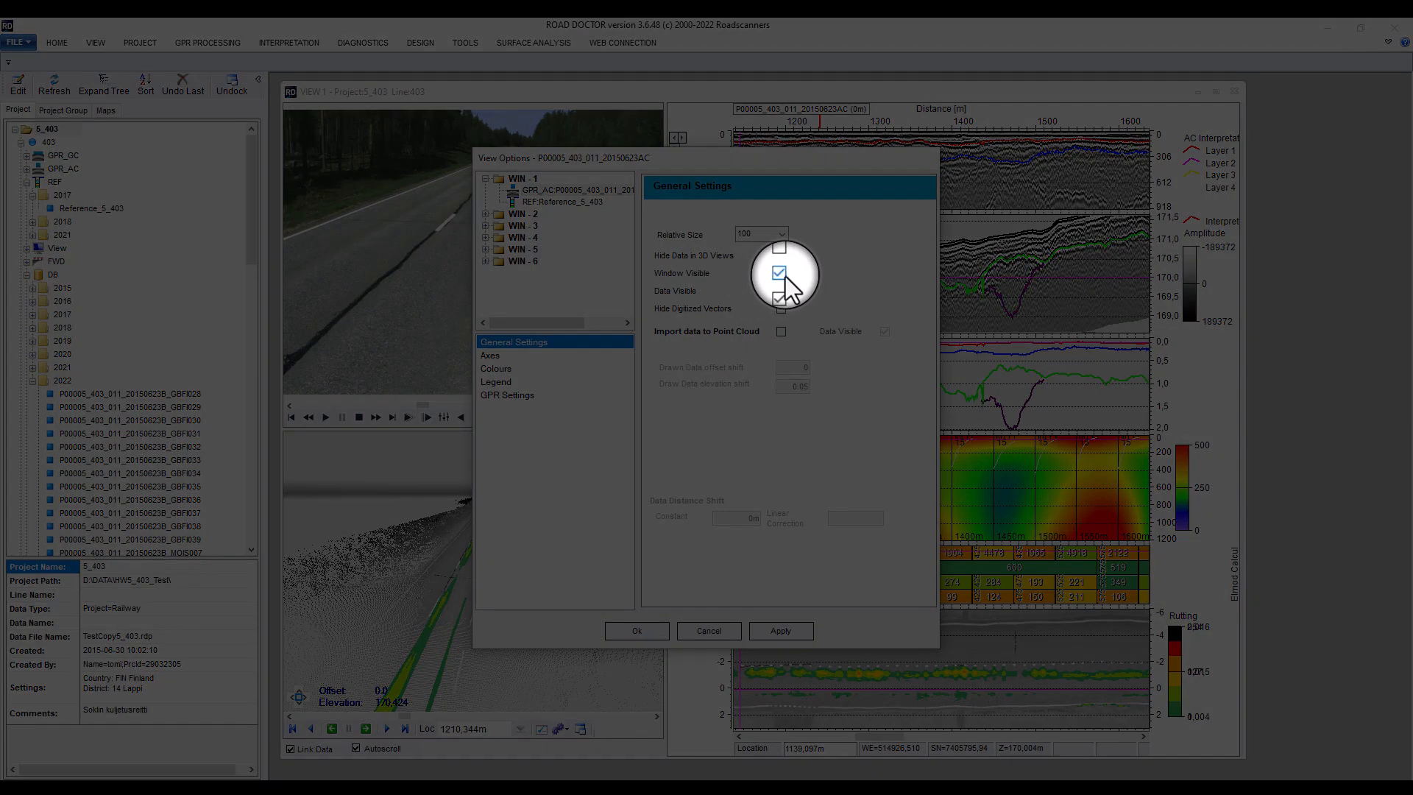
pyautogui.click(778, 273)
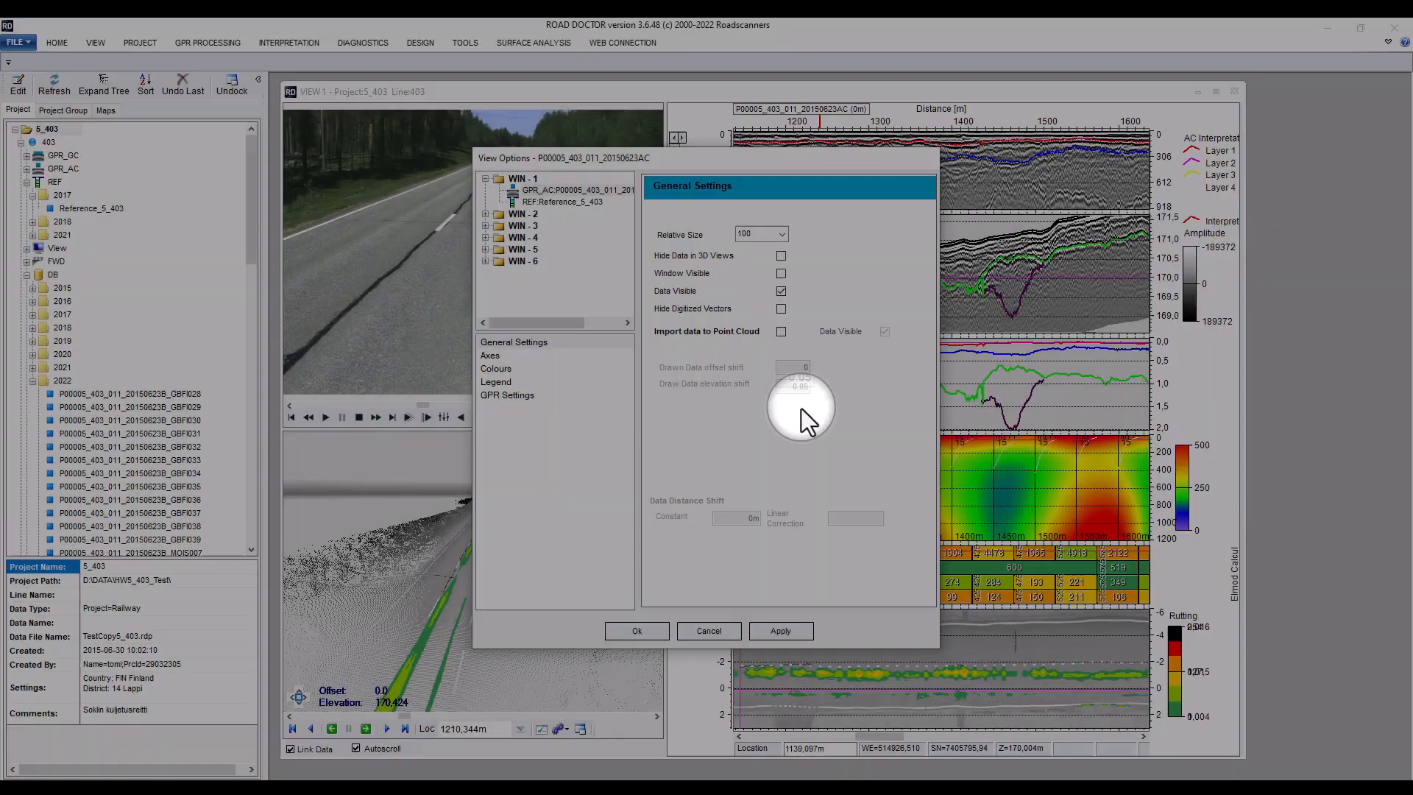
pyautogui.click(780, 630)
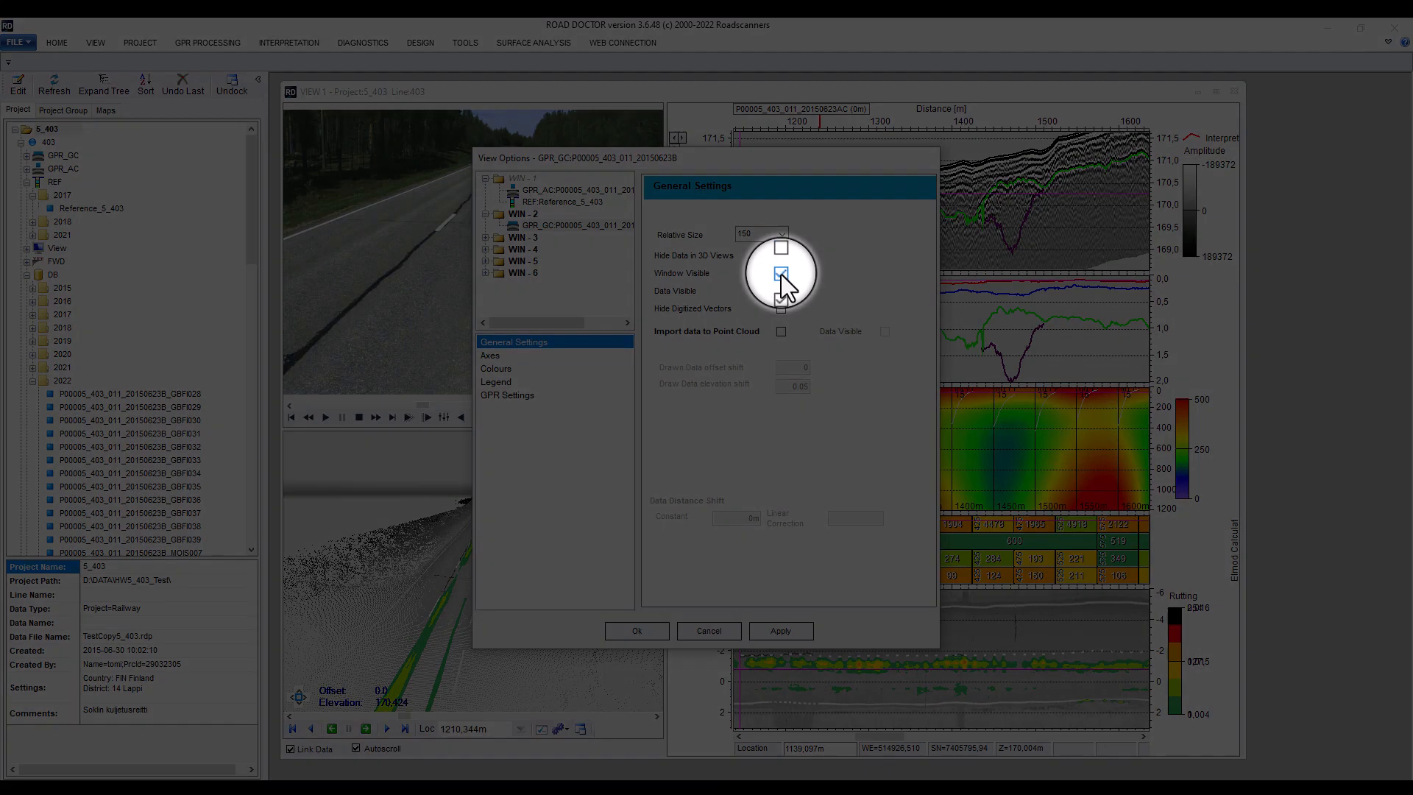
pyautogui.click(780, 275)
pyautogui.click(790, 632)
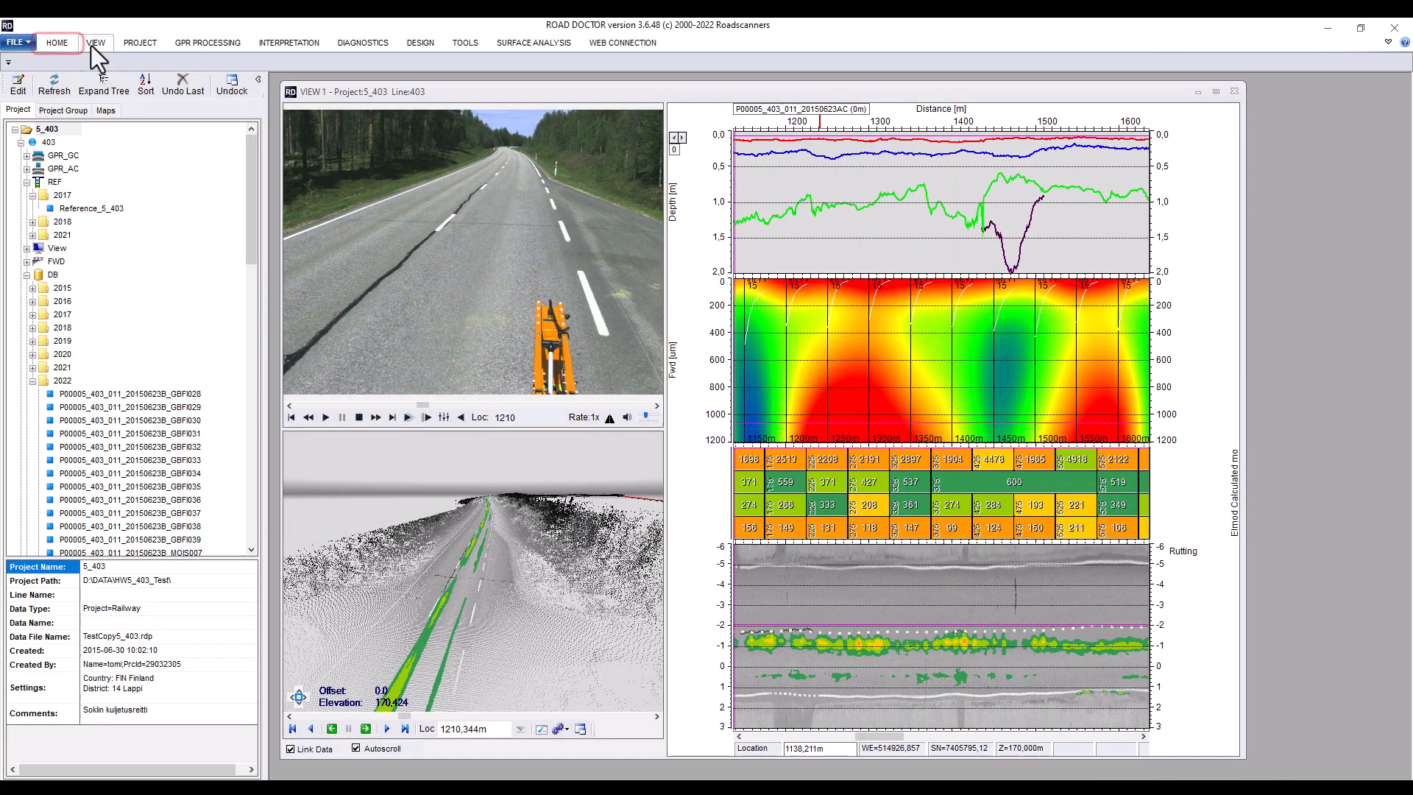
# Resize the FWD and layer modulus subwindows and narrow the graphs' left and right margins
pyautogui.click(57, 42)
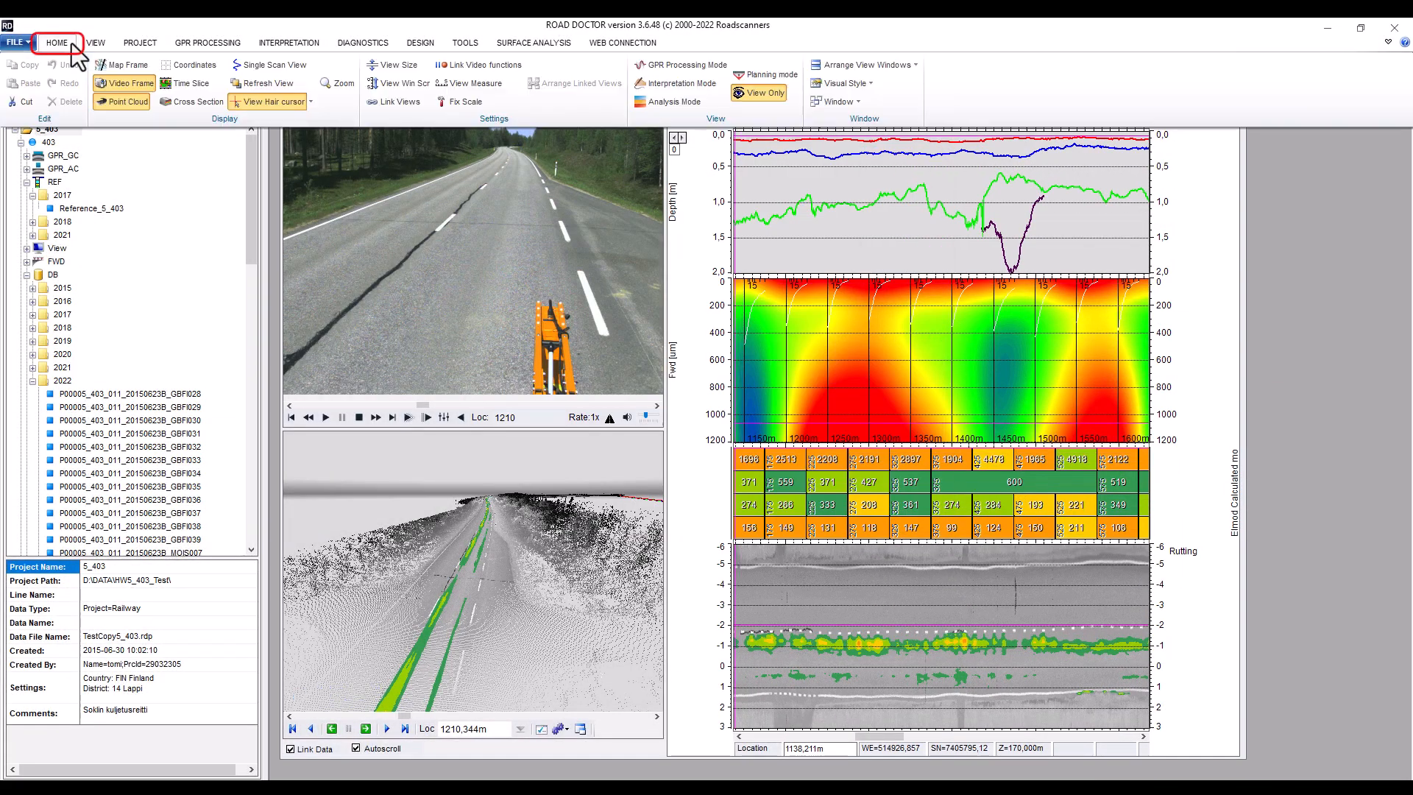
pyautogui.click(382, 69)
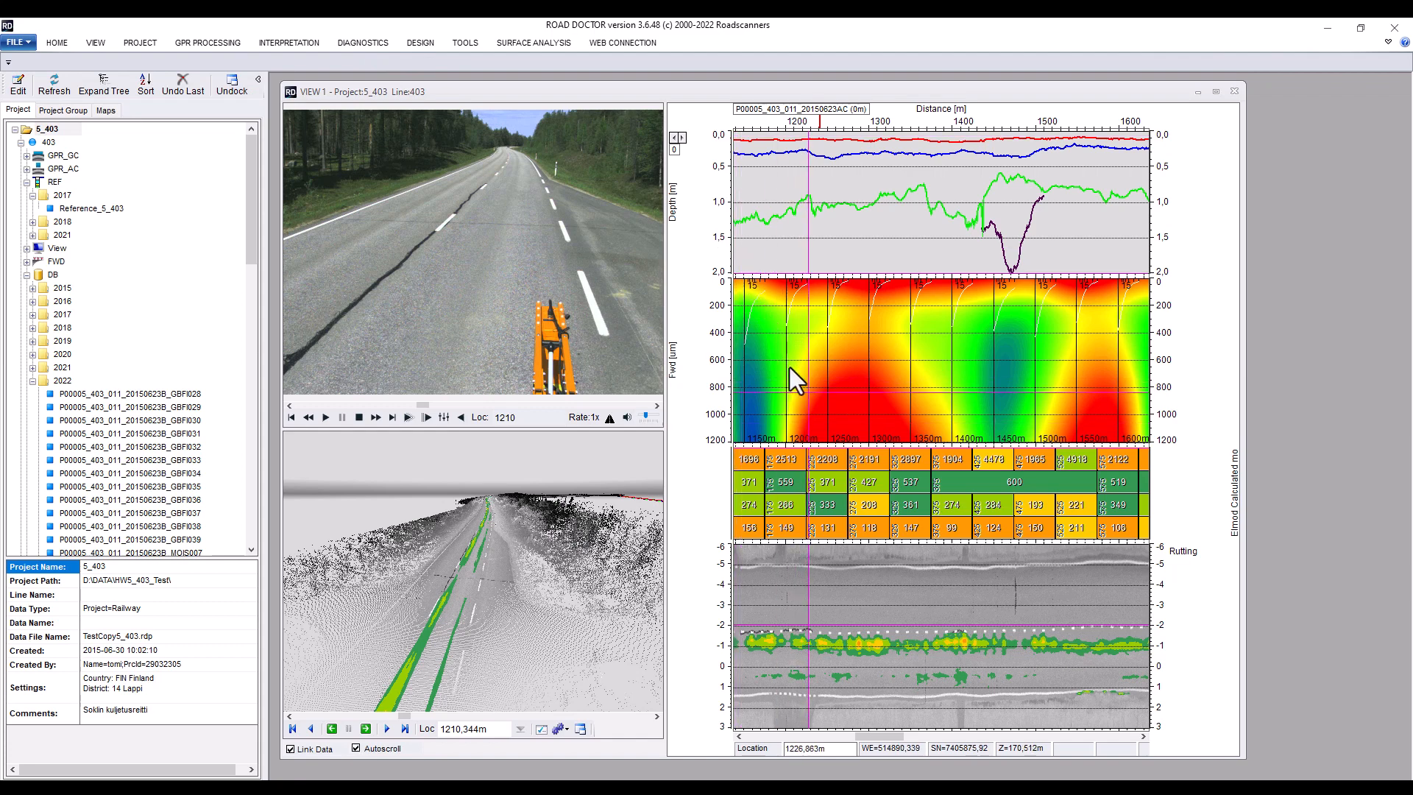
pyautogui.moveTo(821, 441); pyautogui.dragTo(828, 395)
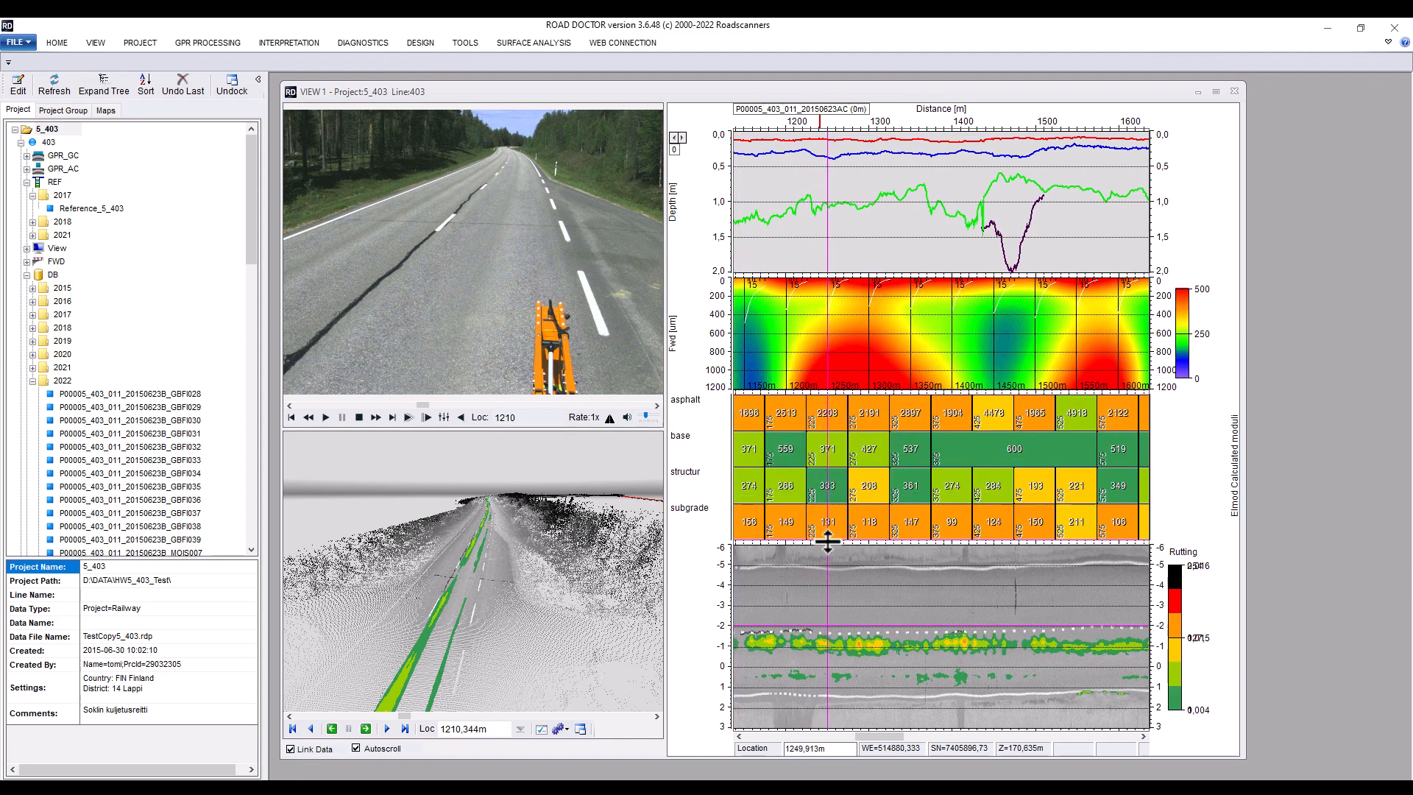
pyautogui.moveTo(826, 543); pyautogui.dragTo(826, 506)
pyautogui.moveTo(1152, 246); pyautogui.dragTo(1131, 245)
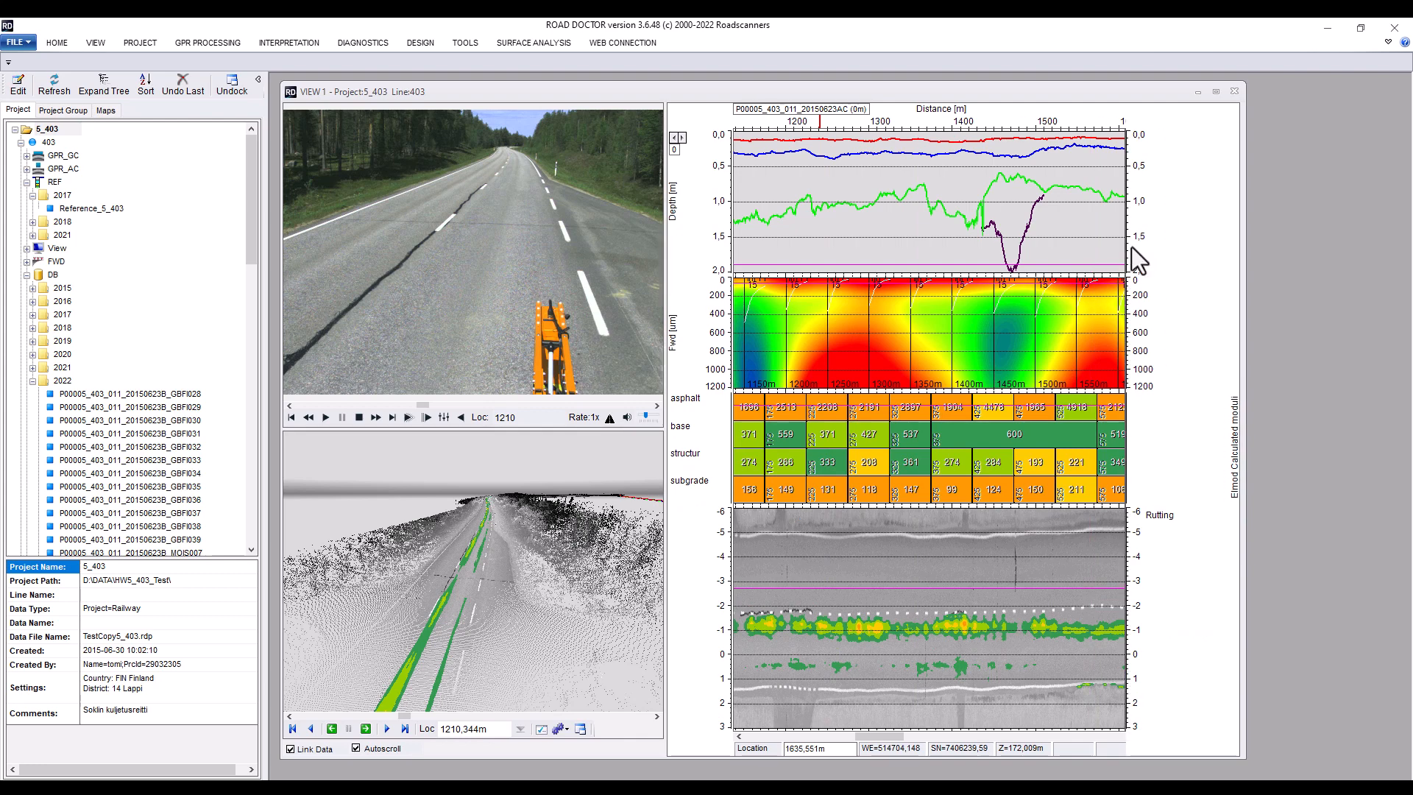
pyautogui.moveTo(733, 237); pyautogui.dragTo(746, 238)
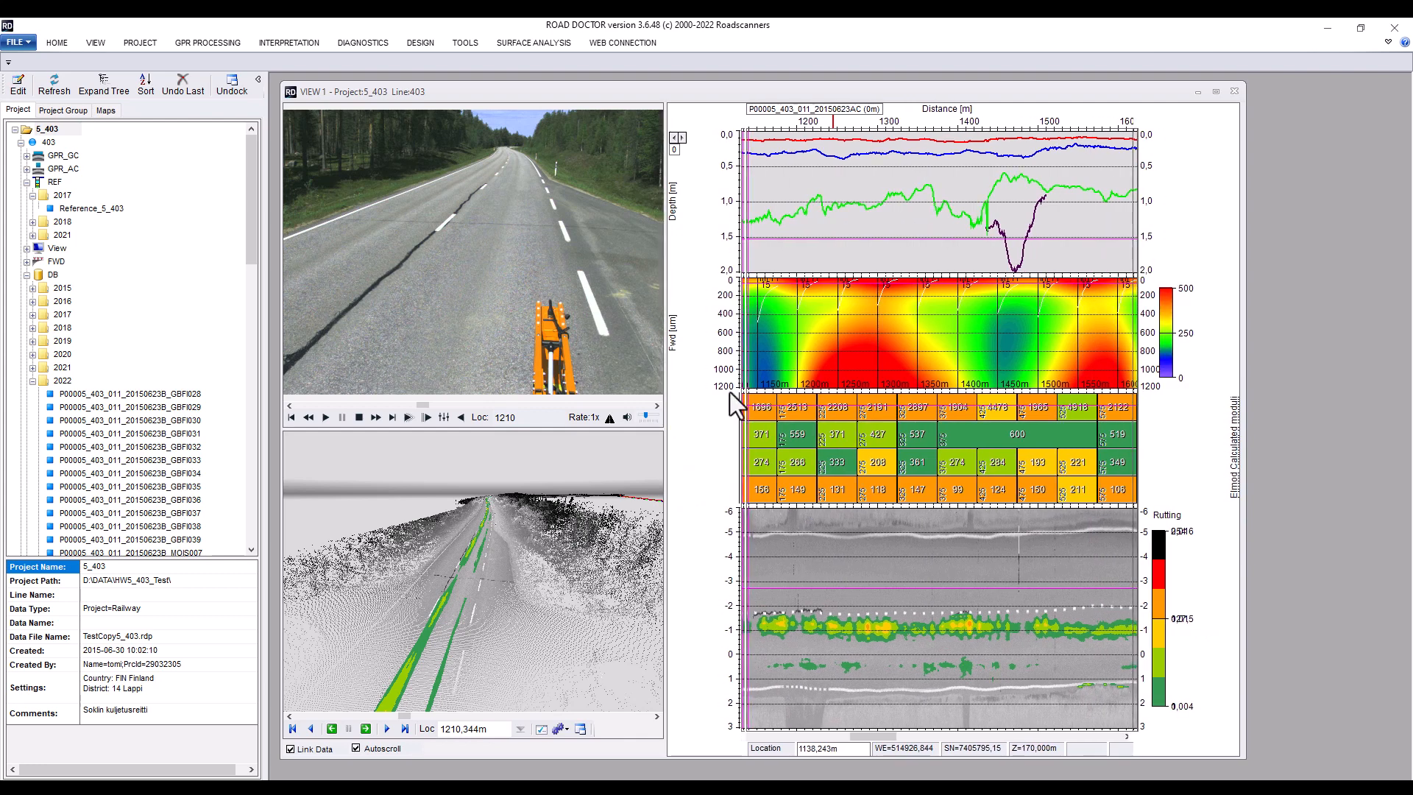
# Set the rutting point cloud subwindow's relative size to 100 in its general settings
pyautogui.click(715, 626)
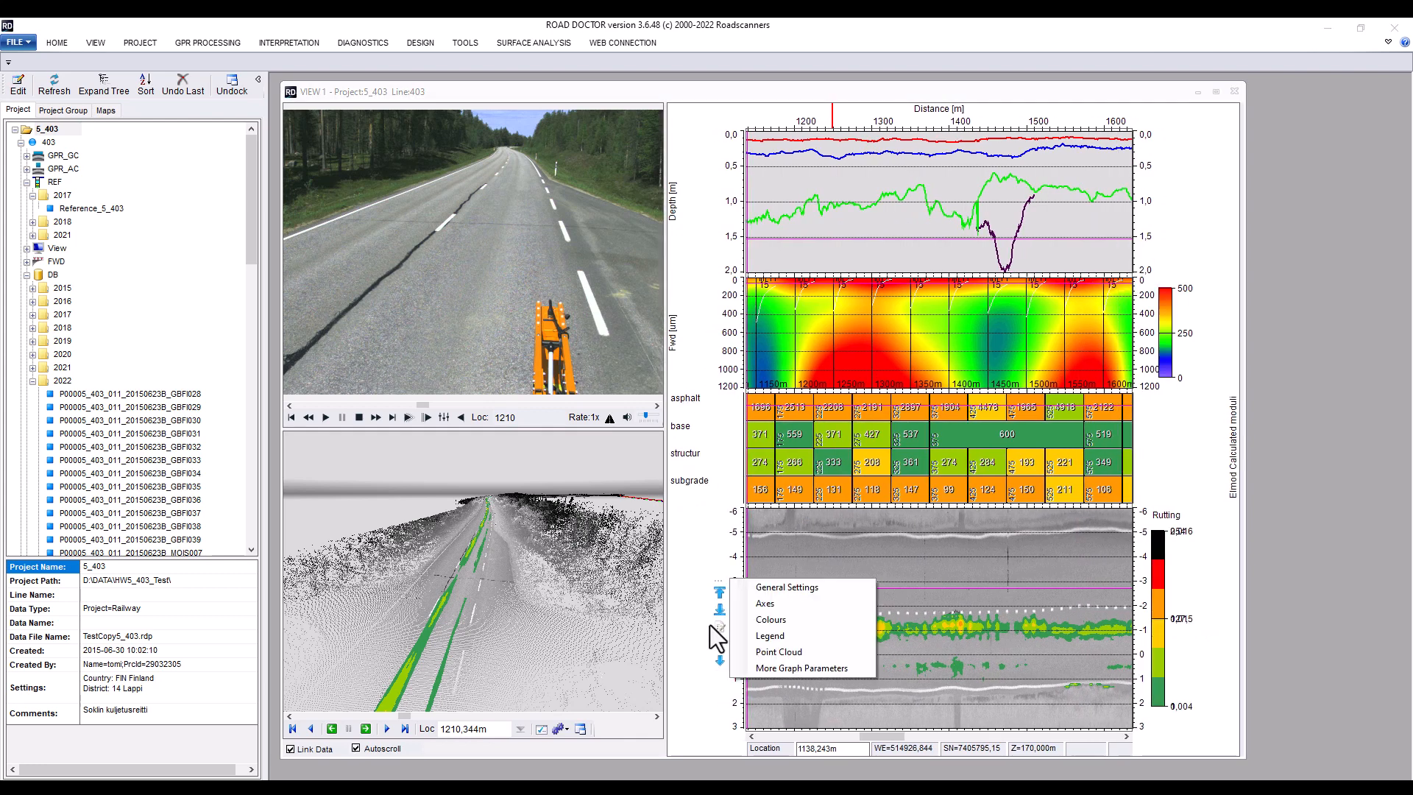
pyautogui.click(786, 593)
pyautogui.click(783, 236)
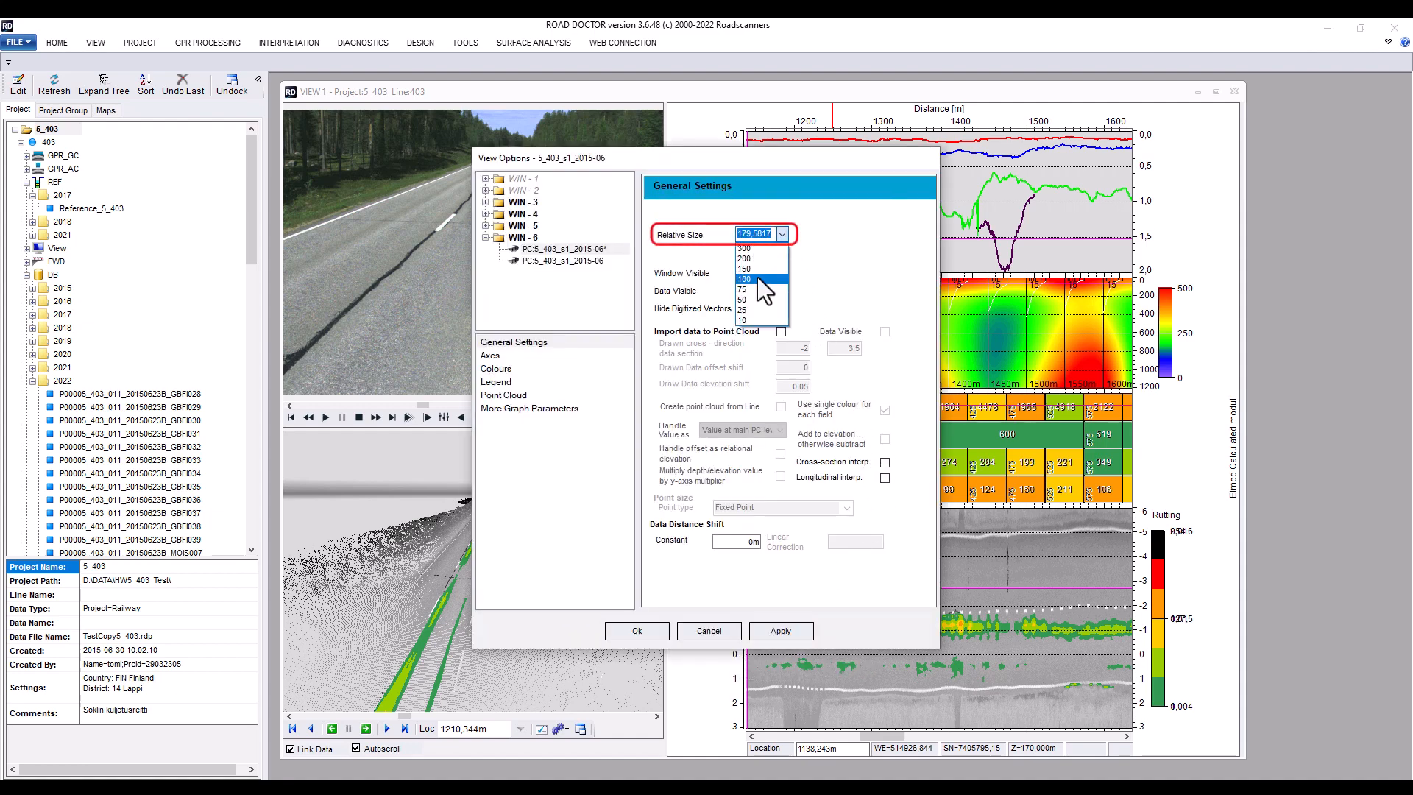
pyautogui.click(758, 278)
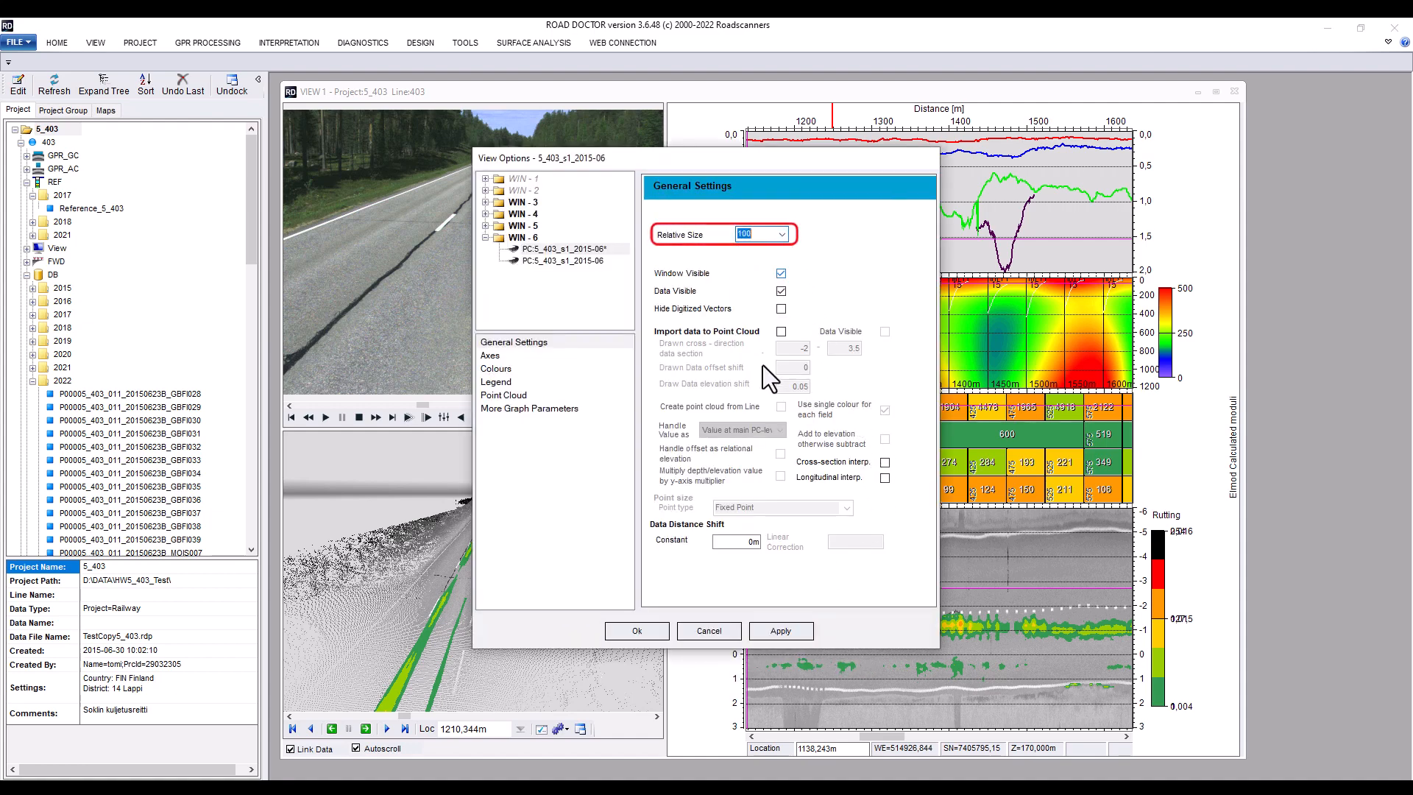
pyautogui.click(778, 634)
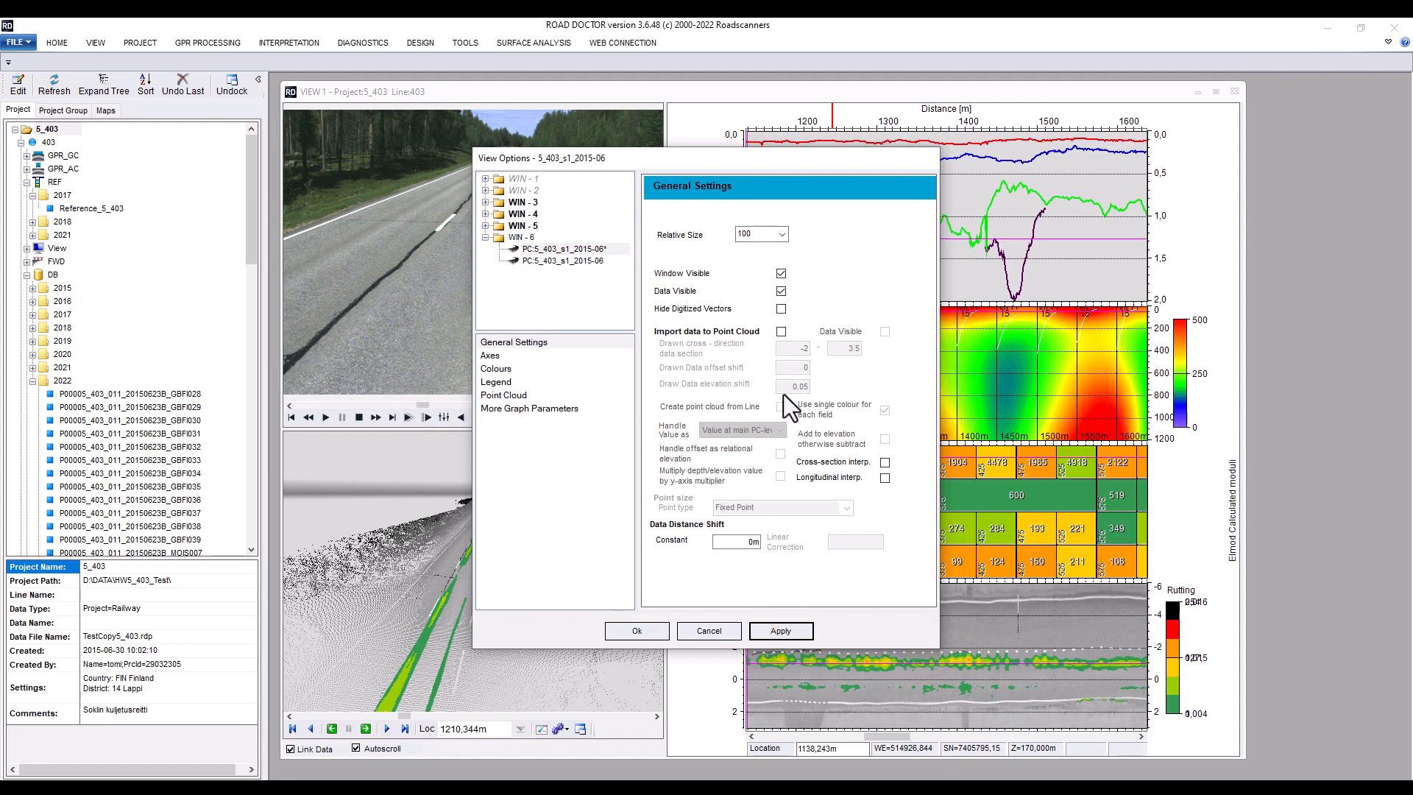
pyautogui.moveTo(695, 166); pyautogui.dragTo(438, 97)
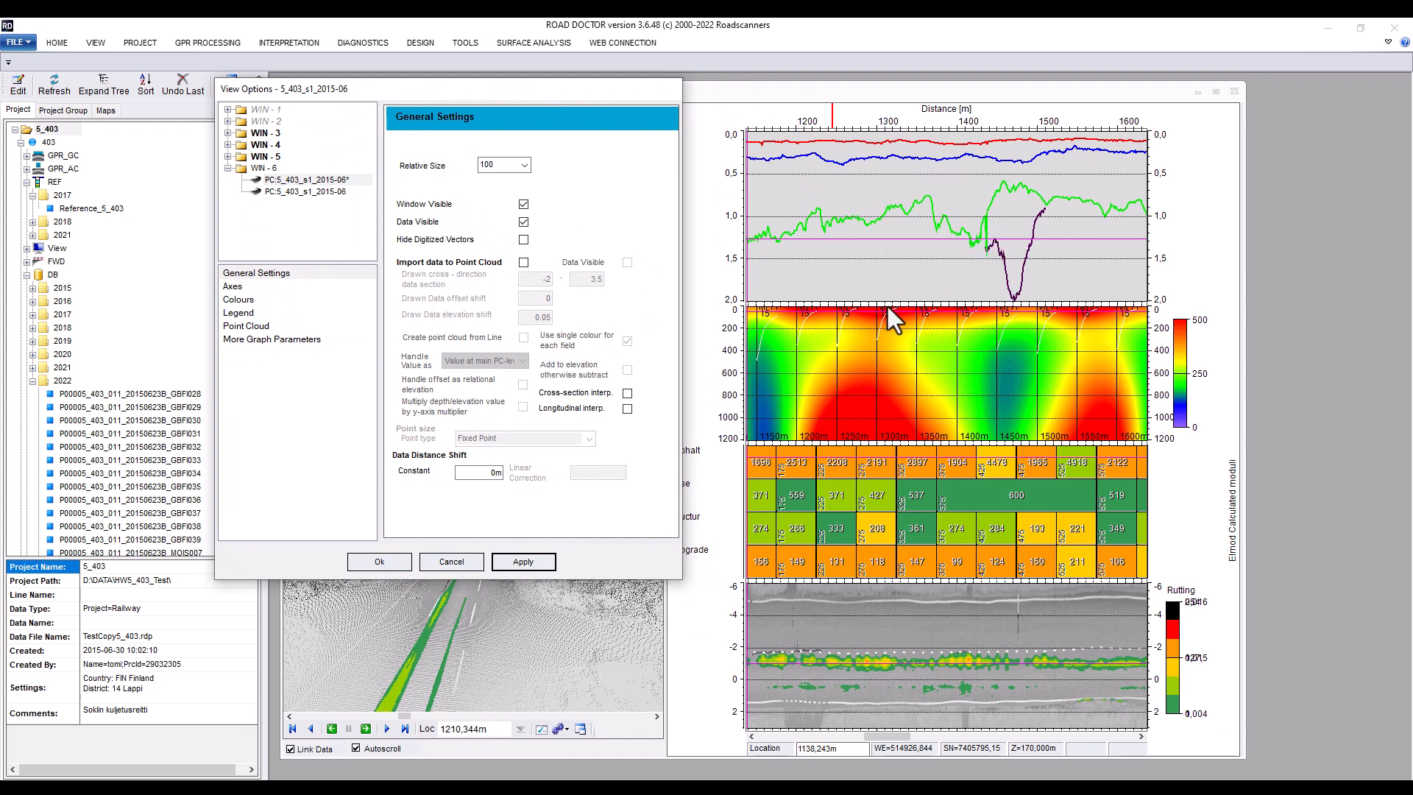
pyautogui.click(380, 561)
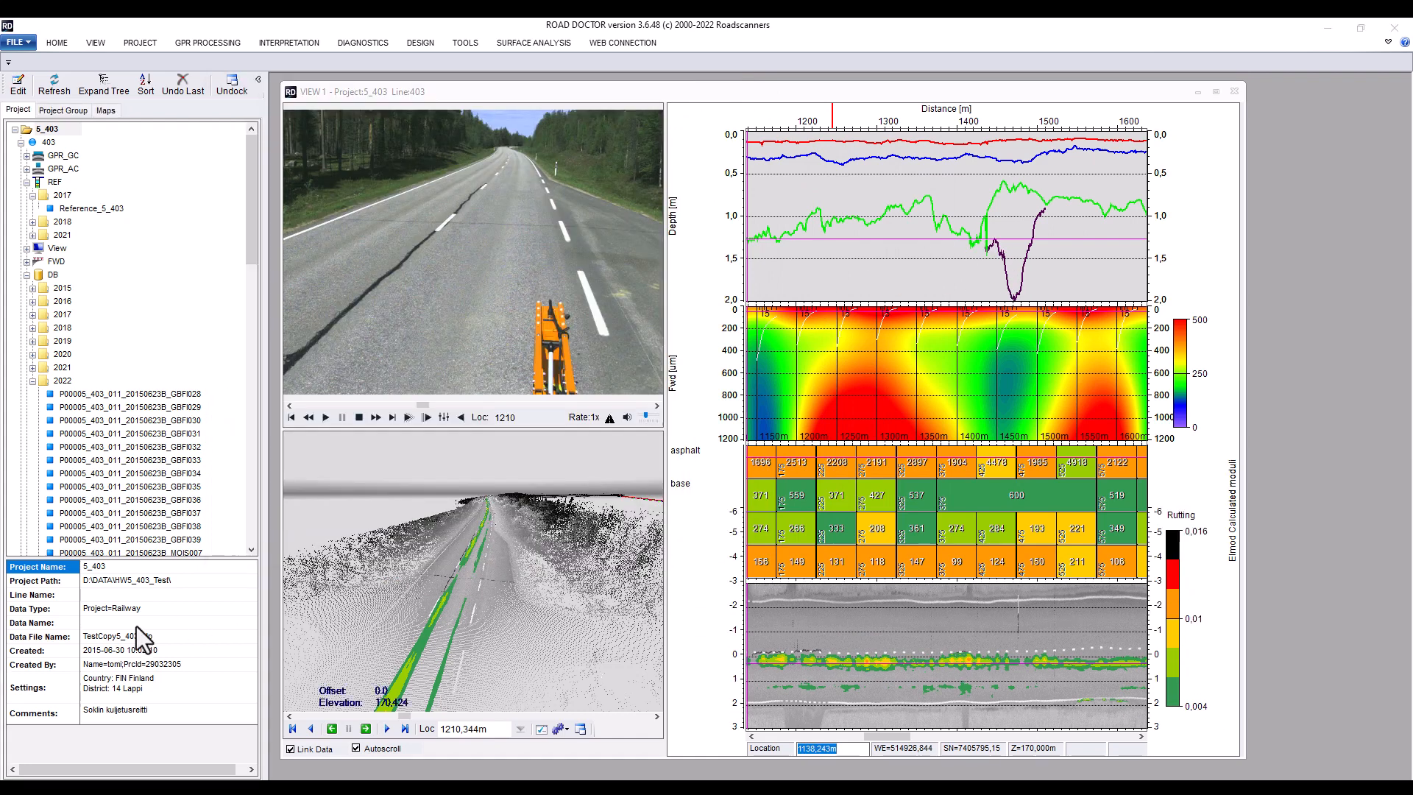